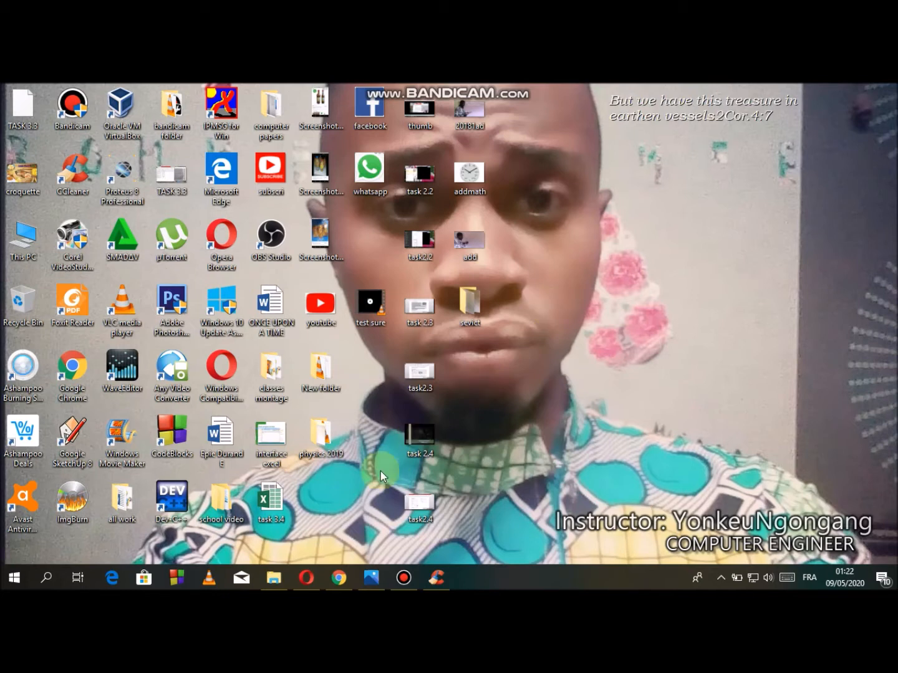
Bring up the 9.jpg photo in Photos and zoom in on the Task 3.4 page with Table 3.4.
left_click(382, 581)
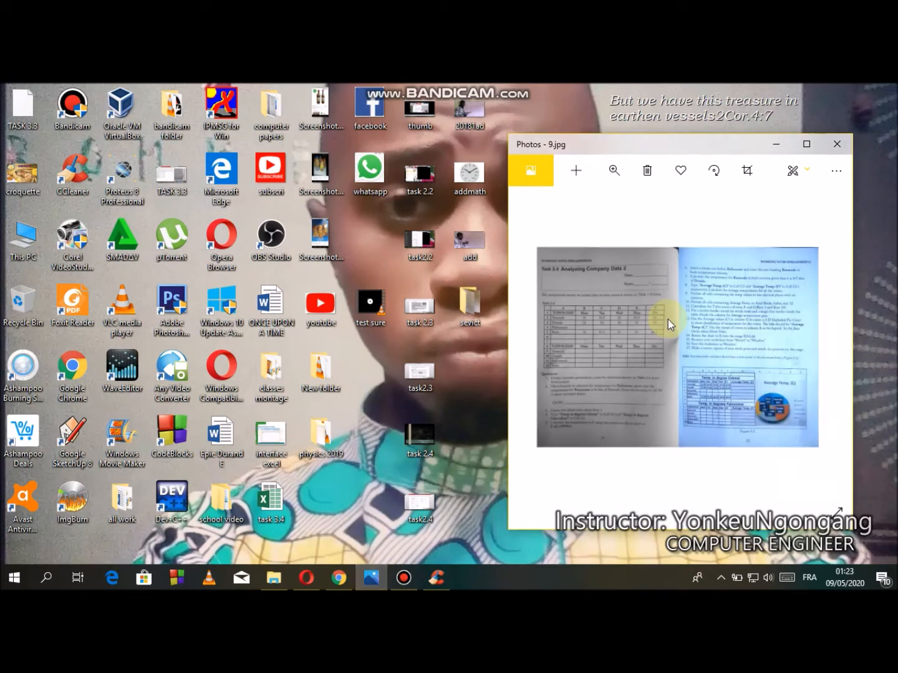
double_click(668, 319)
left_click_drag(617, 341, 759, 342)
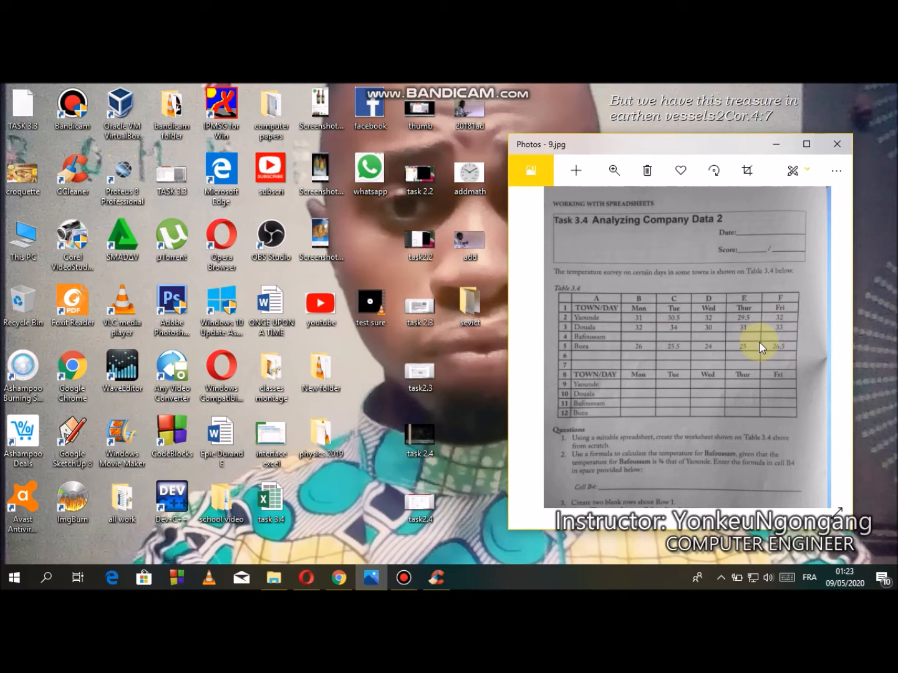
Create a blank workbook in Excel 2013 and arrange its window beside the task photo so both are visible.
left_click(16, 580)
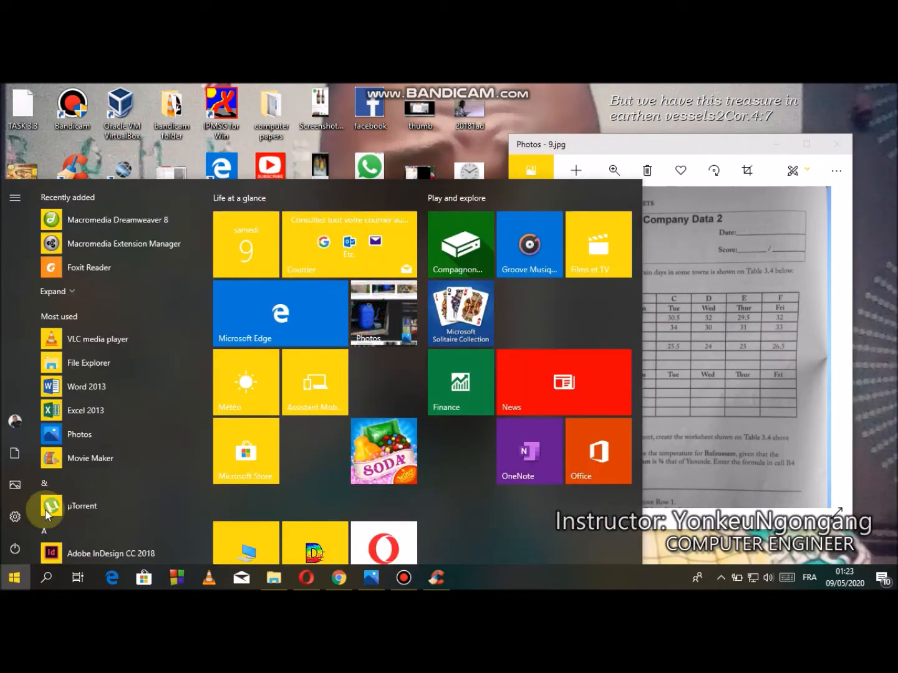
left_click(78, 408)
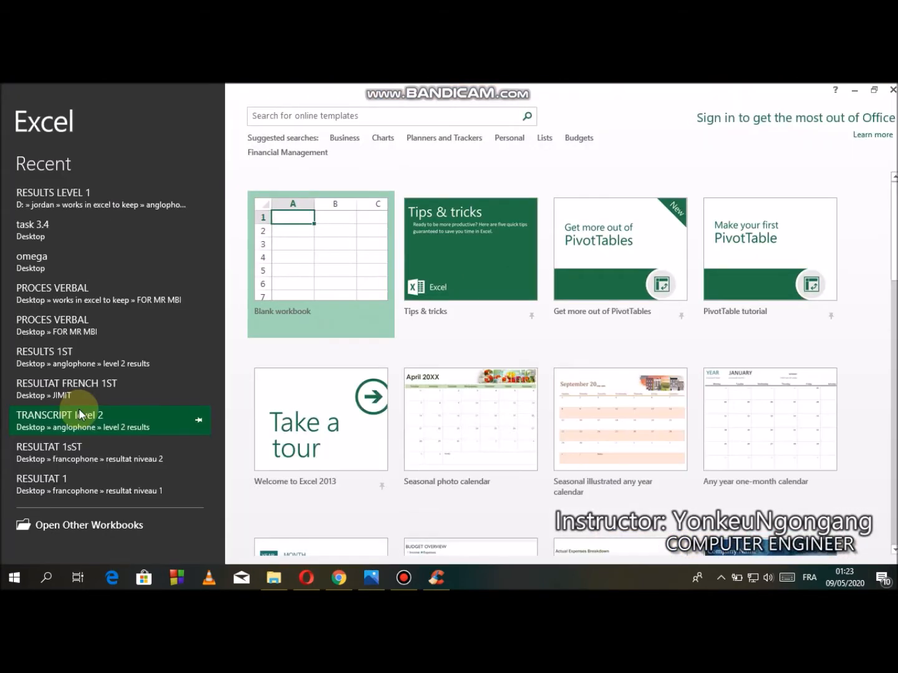
left_click(347, 288)
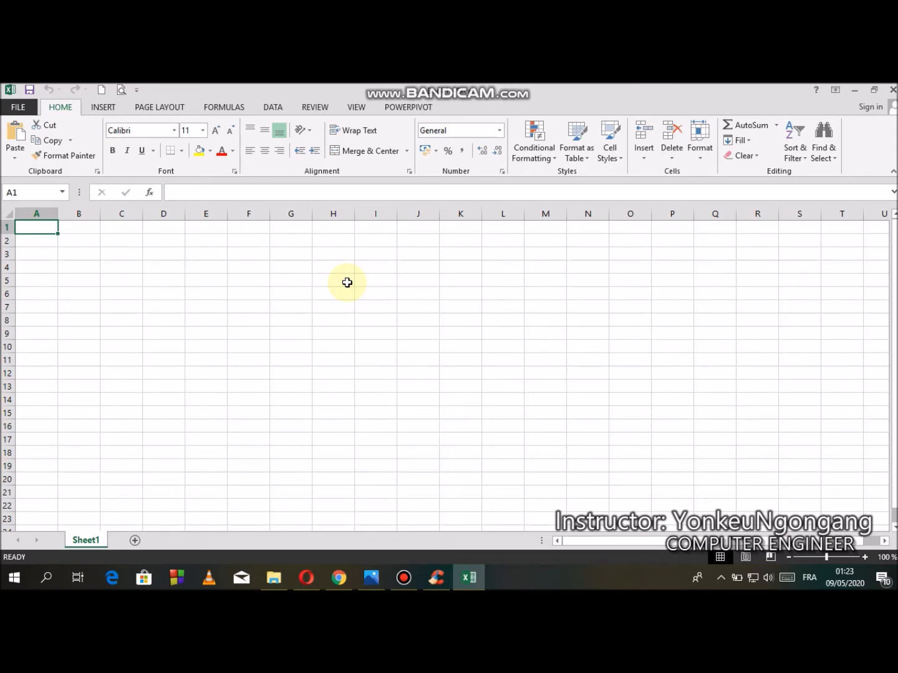
left_click(874, 91)
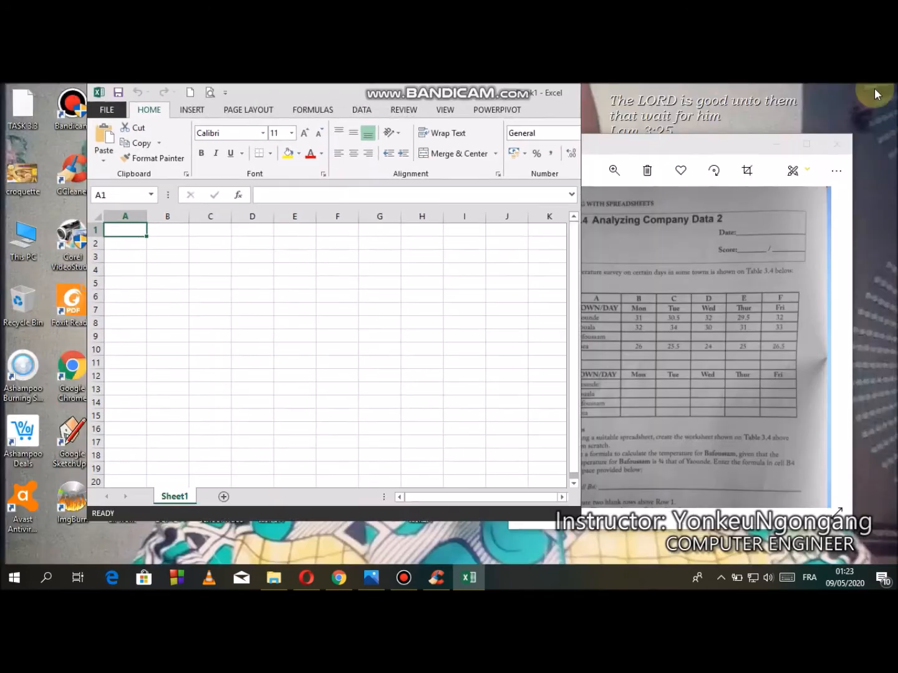
left_click_drag(637, 146, 684, 146)
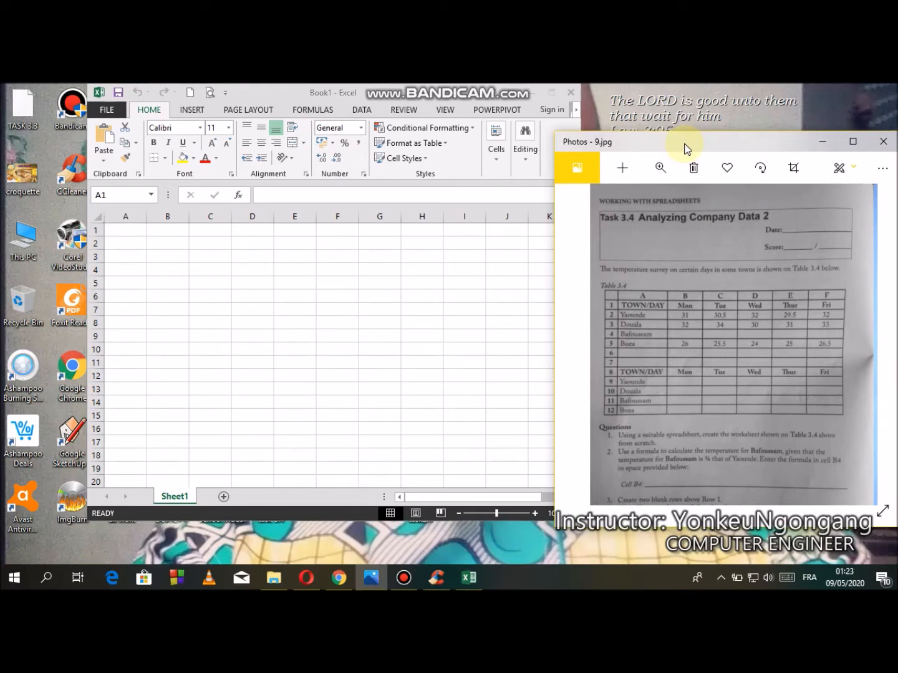
Enter the headings TOWN/DAY, Mon and Tue in cells A1 to C1.
left_click(123, 233)
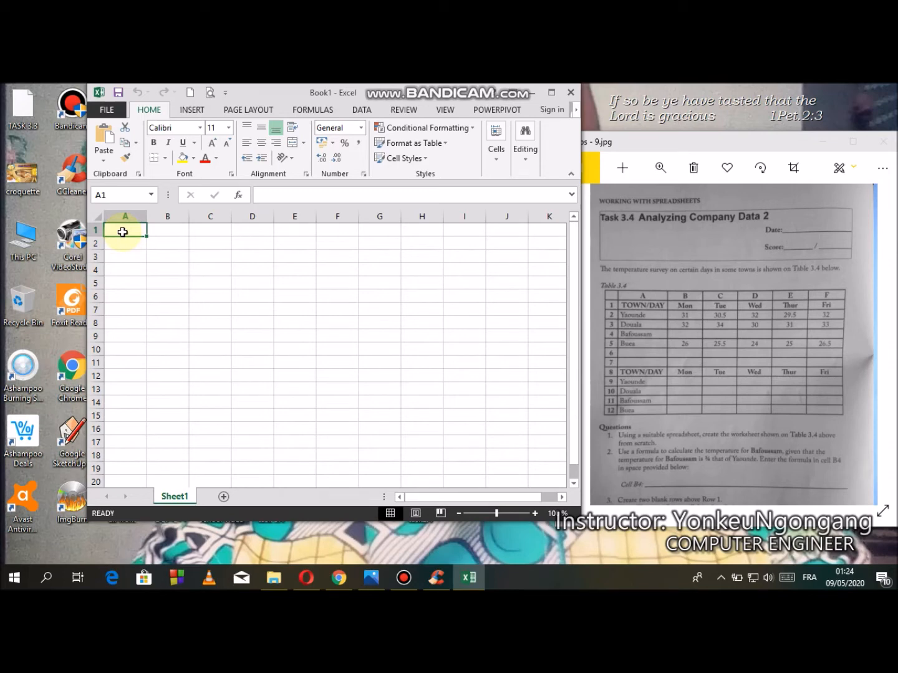
type("TOWN/DAY")
key("ctrl+Return")
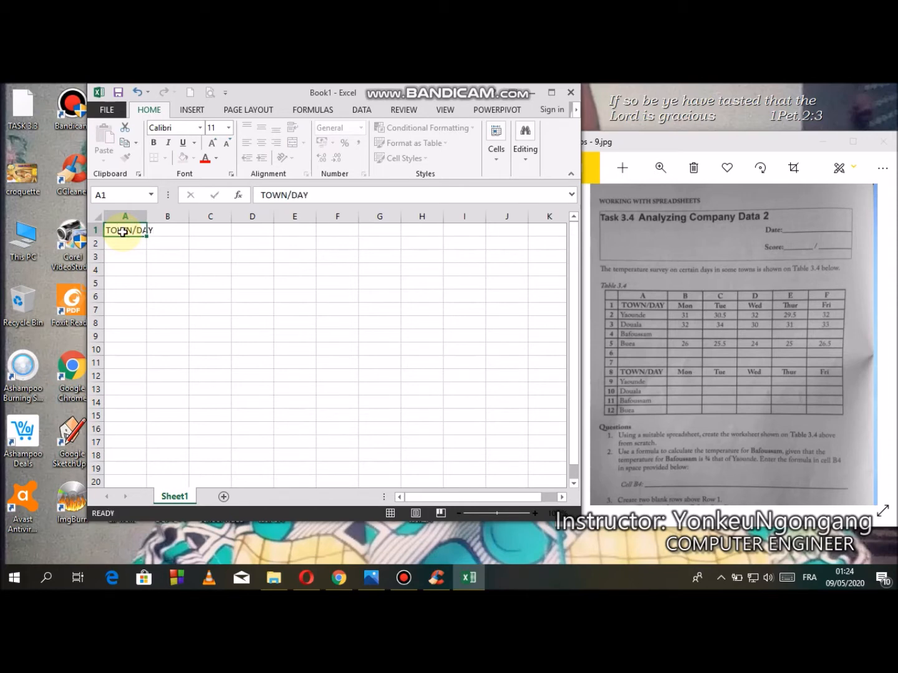
key("Tab")
type("Mon")
key("Tab")
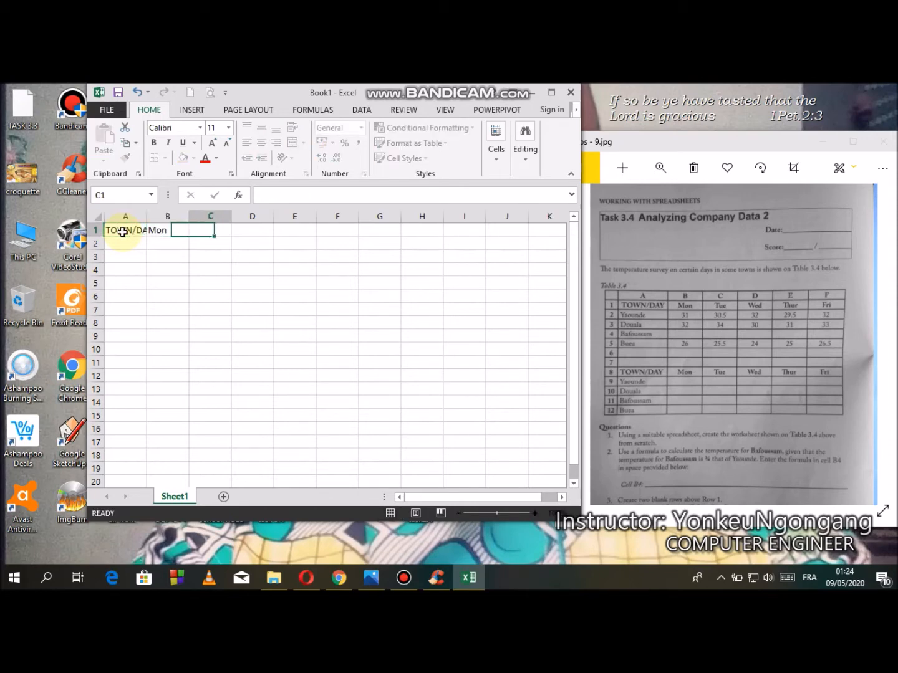
type("Tu")
key("BackSpace")
type("ue")
key("BackSpace")
key("BackSpace")
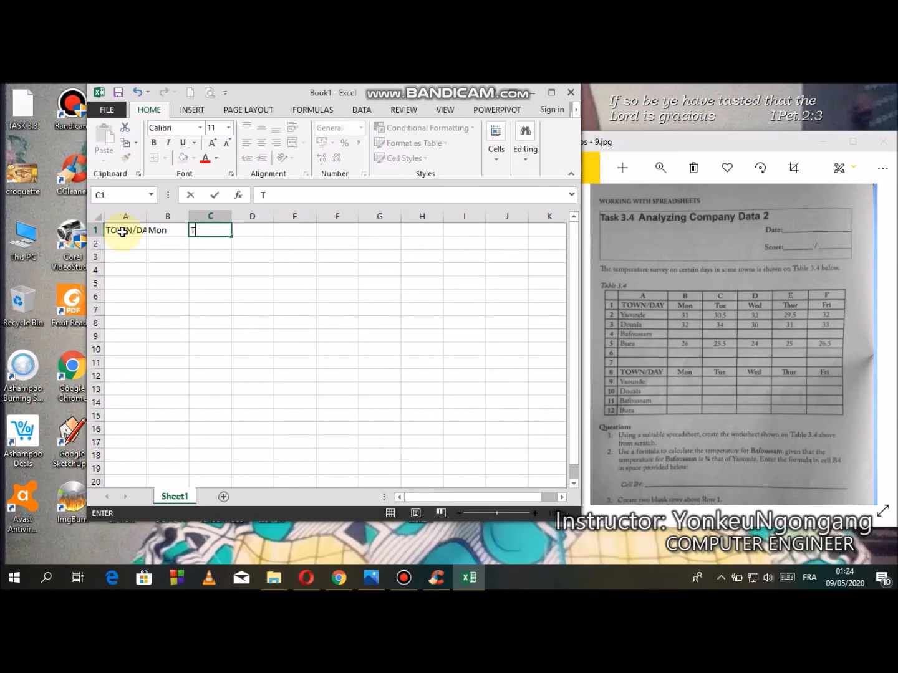
type("ue")
key("Tab")
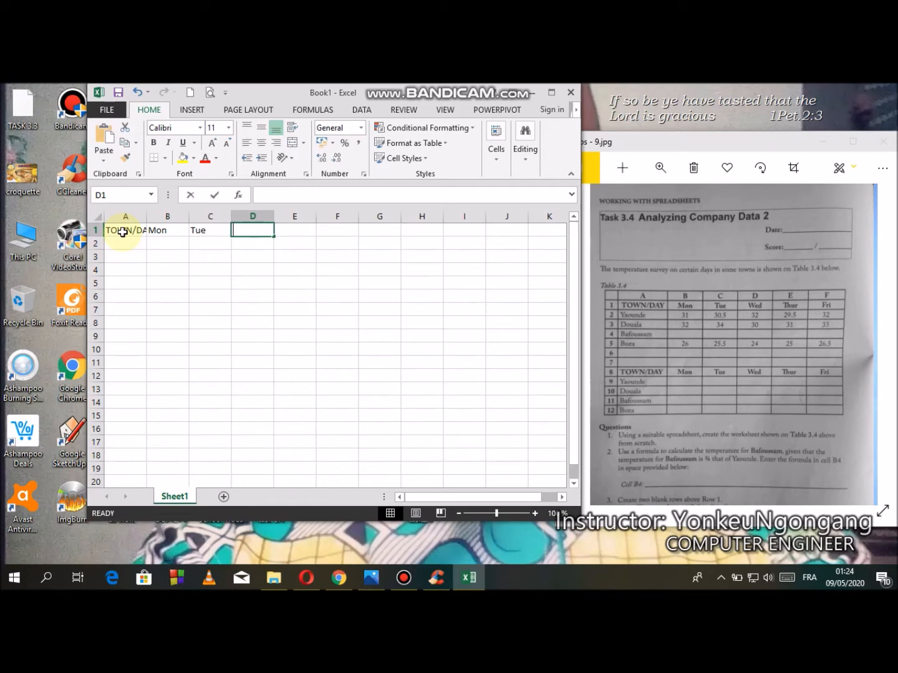
Complete the heading row with Web, Thur and Fri in cells D1 to F1.
type("Web")
key("Tab")
type("Thur")
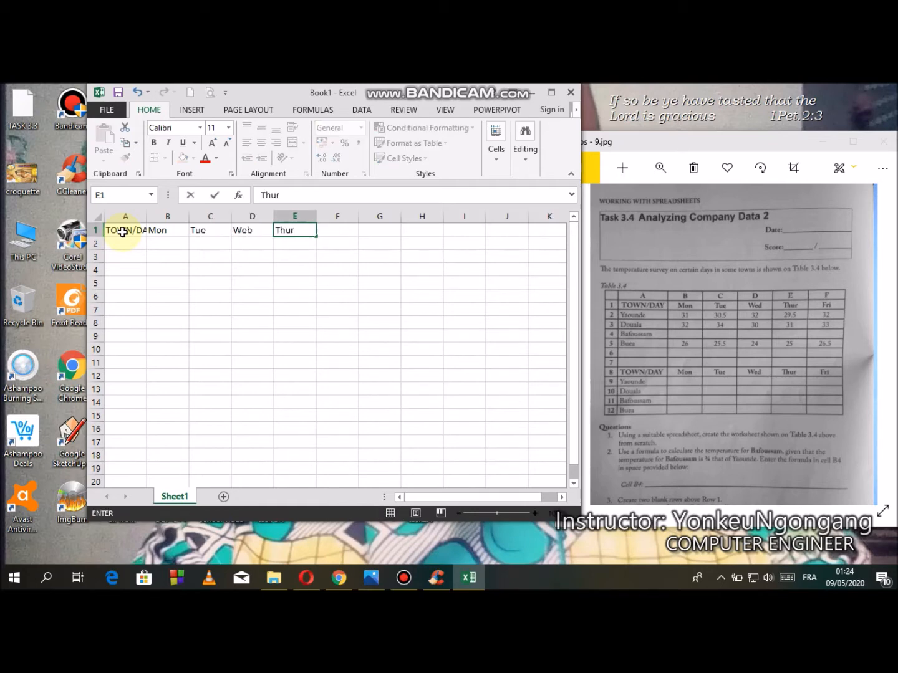
key("Tab")
type("FR")
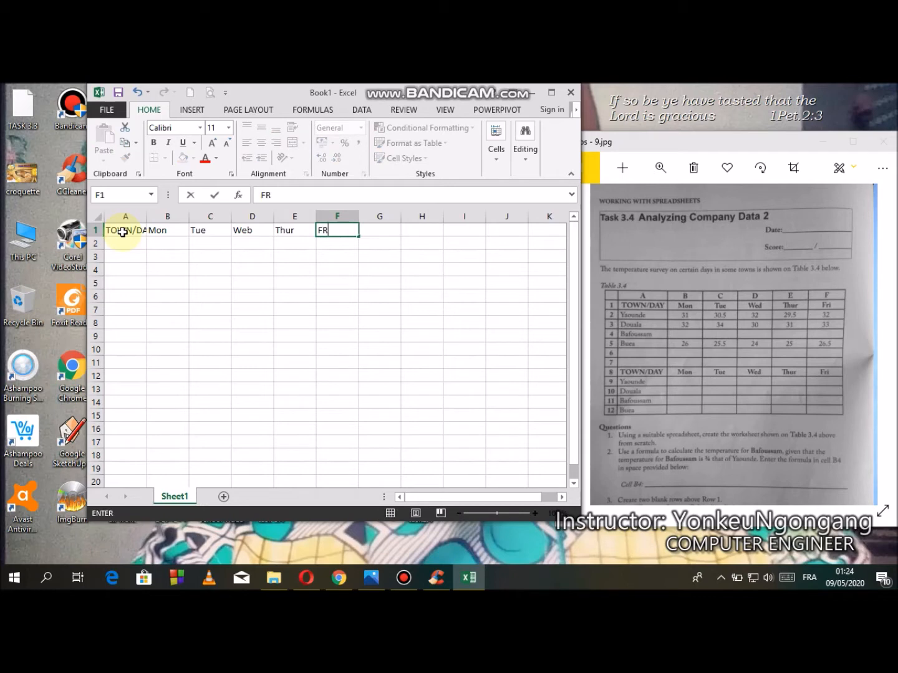
key("BackSpace")
type("ri")
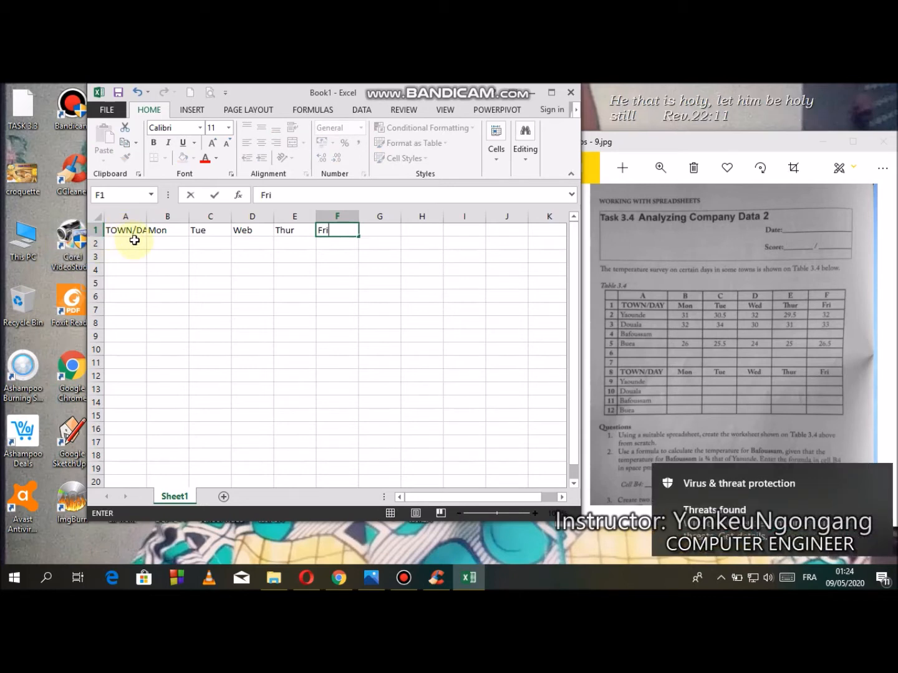
List the towns Yaounde, Douala, Bafoussam and Buea in cells A2 to A5.
left_click(134, 240)
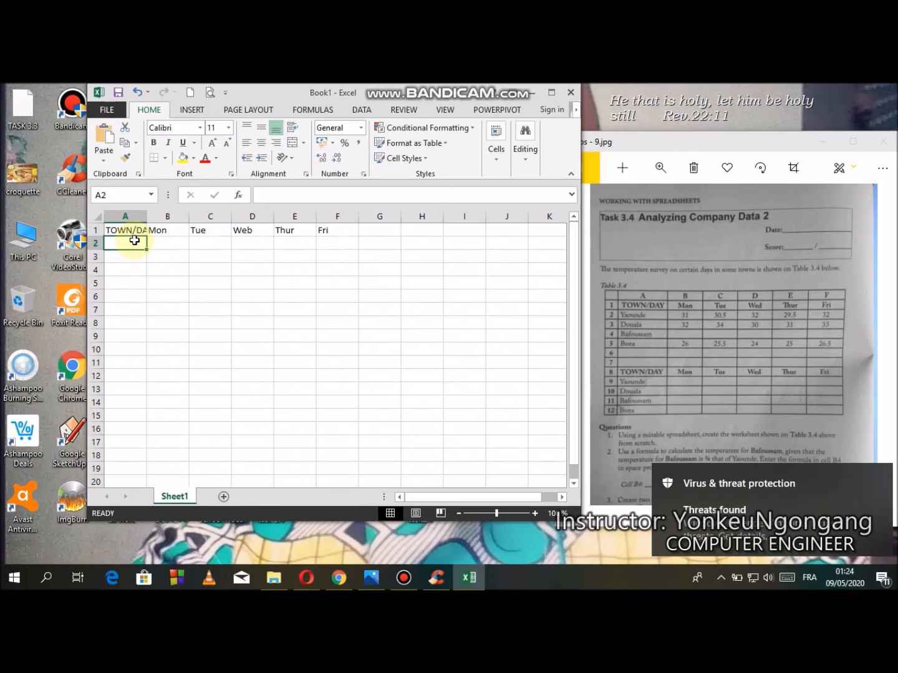
type("Yaounde")
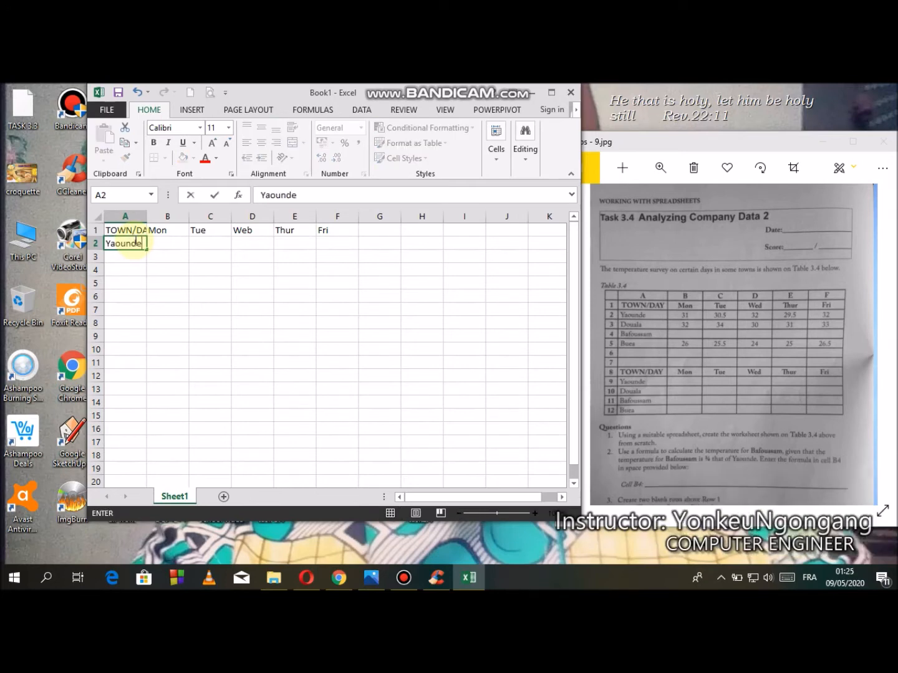
key("Return")
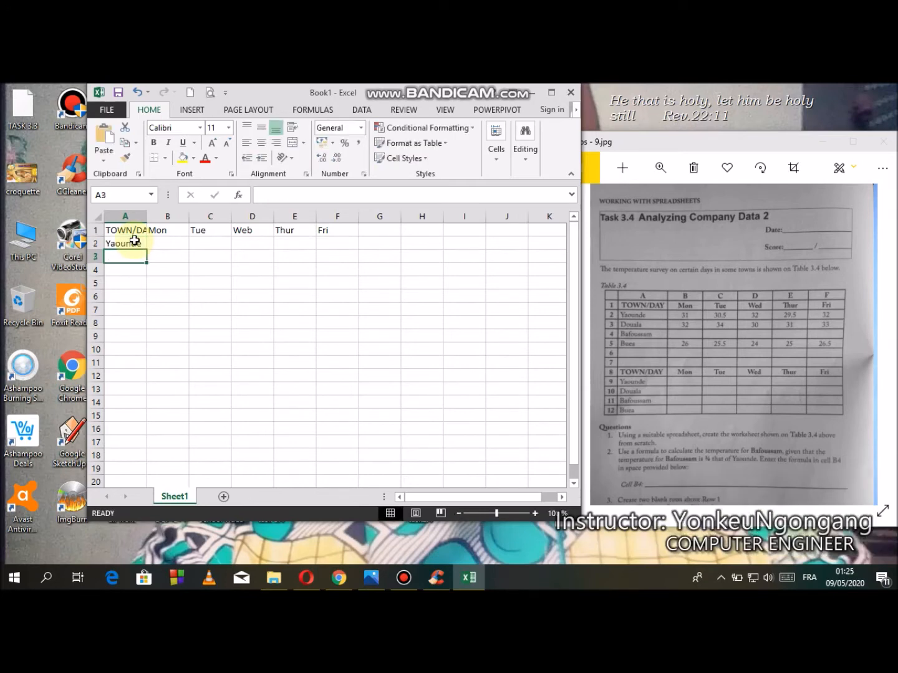
type("Douala")
key("Return")
type("B")
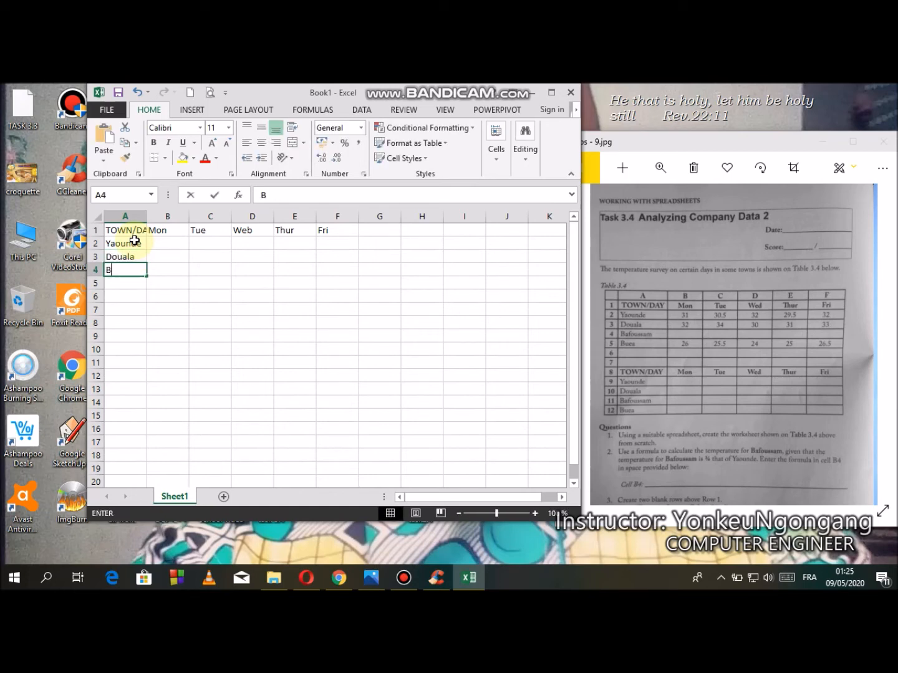
type("afoussam")
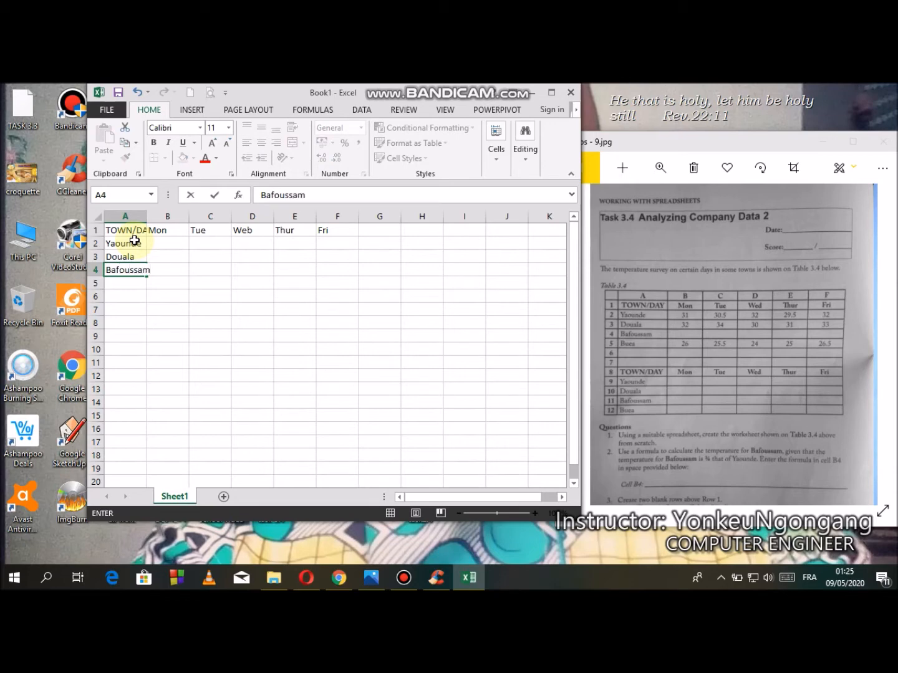
key("Return")
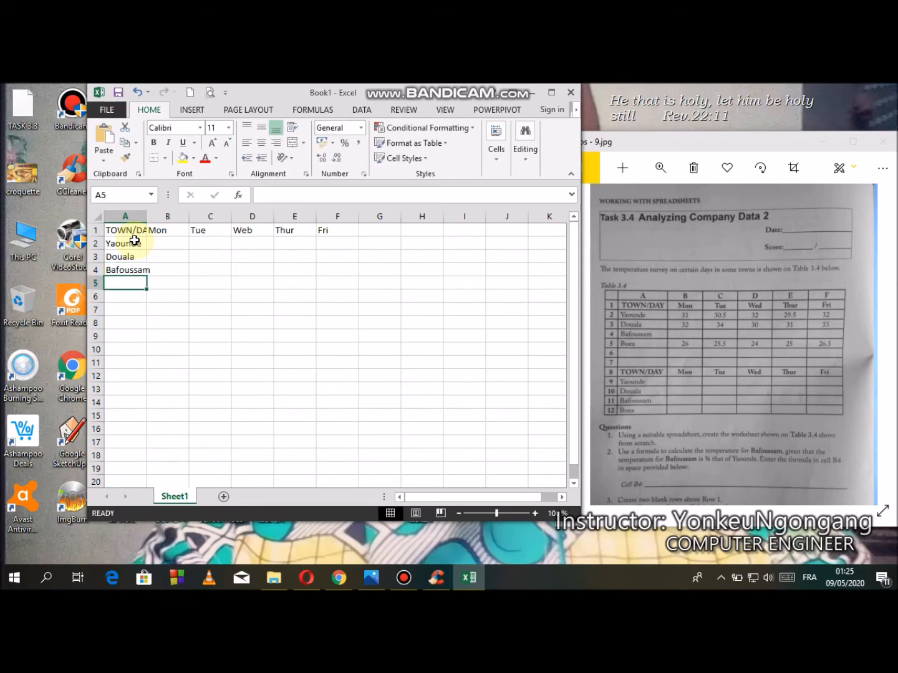
type("b")
key("BackSpace")
type("B")
key("BackSpace")
key("BackSpace")
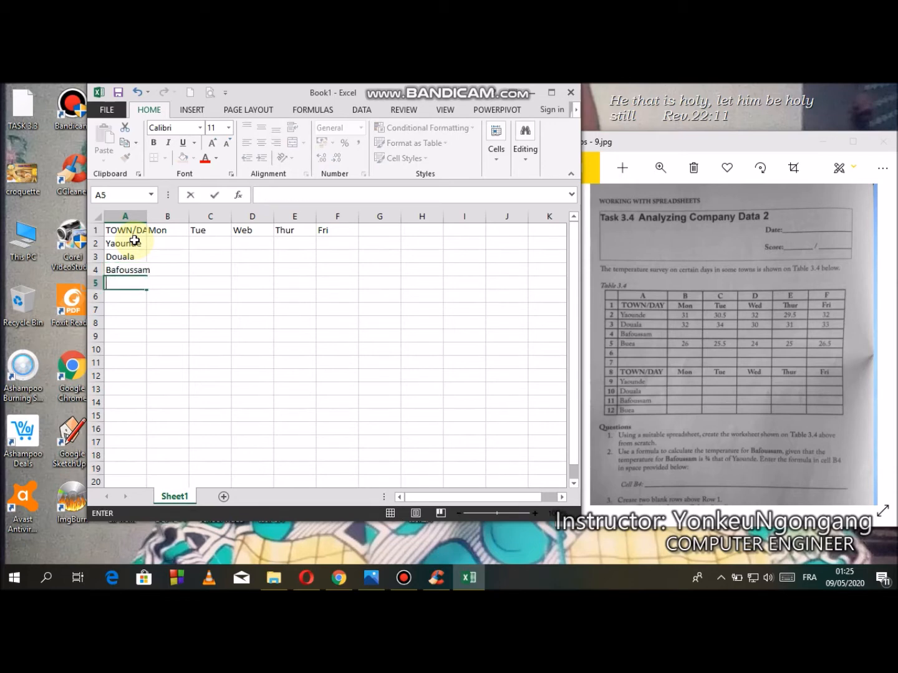
type("Buer")
key("BackSpace")
type("a")
Enter the Monday temperatures: 31 in B2, 32 in B3 and 26 in B5, leaving Bafoussam's cell blank.
left_click(172, 249)
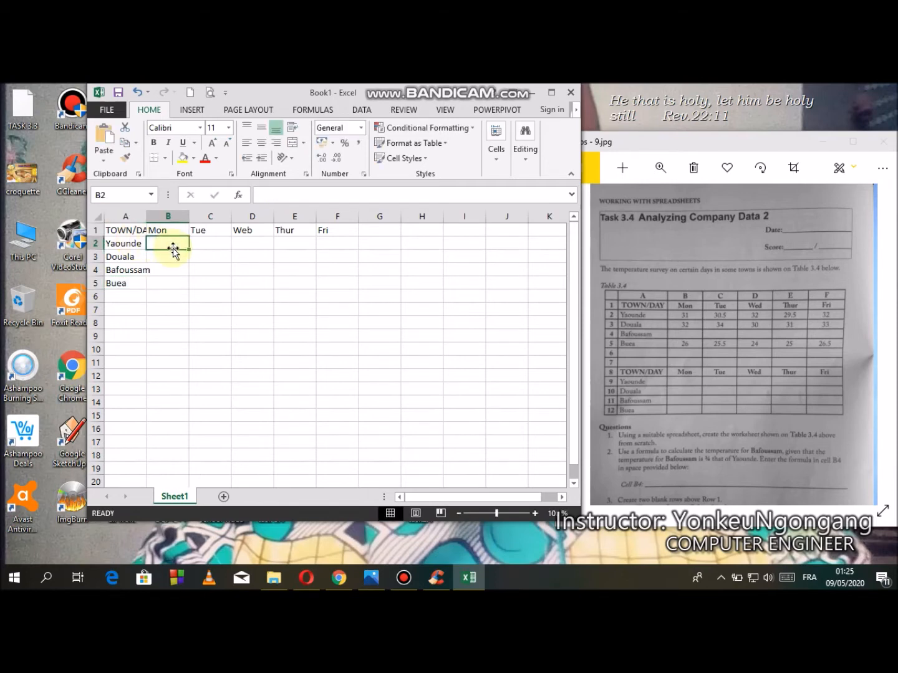
type("31")
key("Return")
type("32")
key("Return")
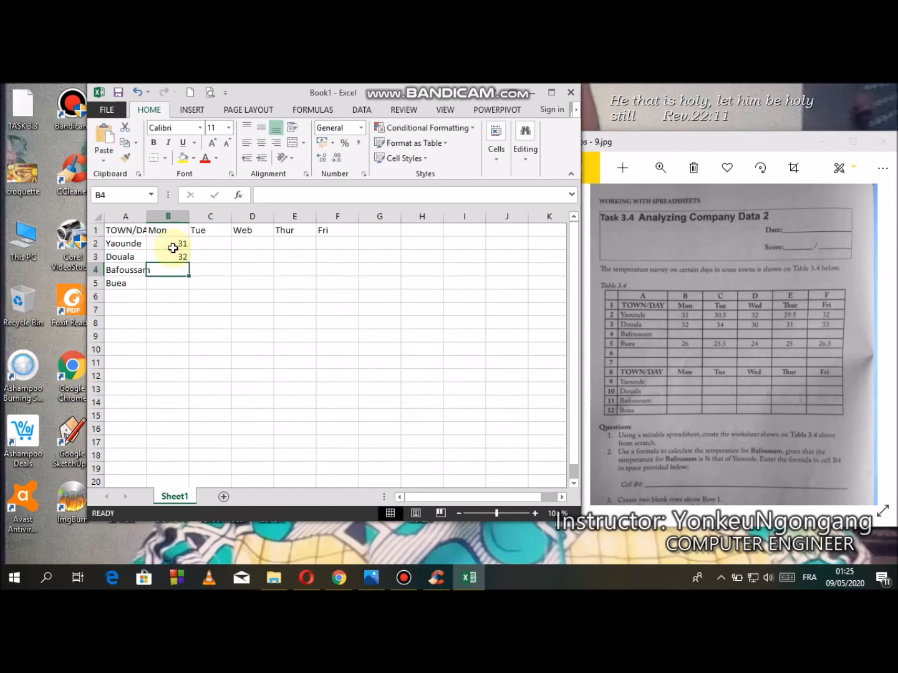
key("Return")
type("26")
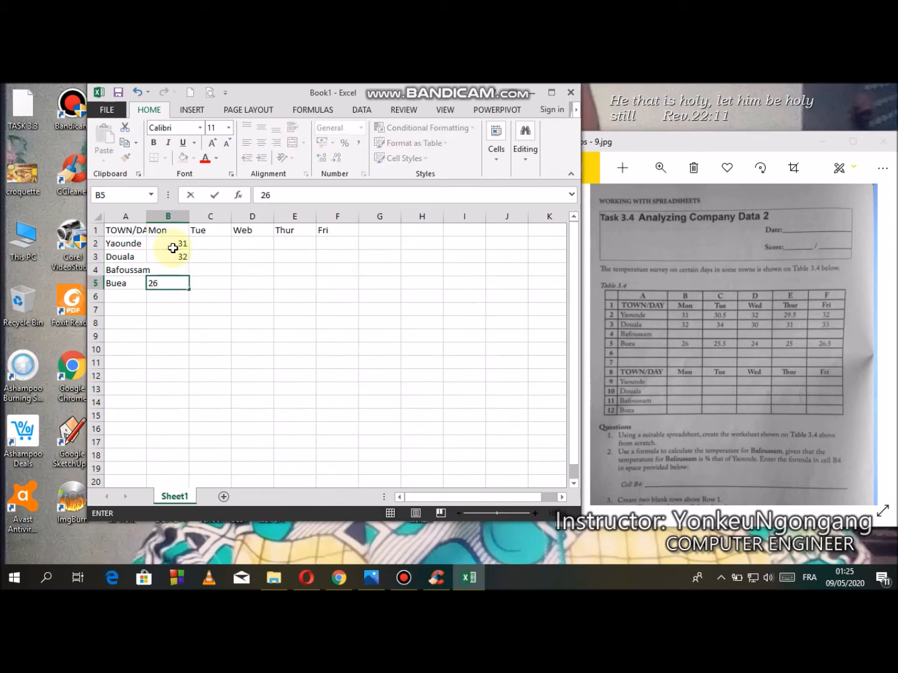
Enter the Tuesday temperatures: 30,5 in C2, 34 in C3 and 25,5 in C5, leaving Bafoussam's cell blank.
left_click(205, 243)
type("30")
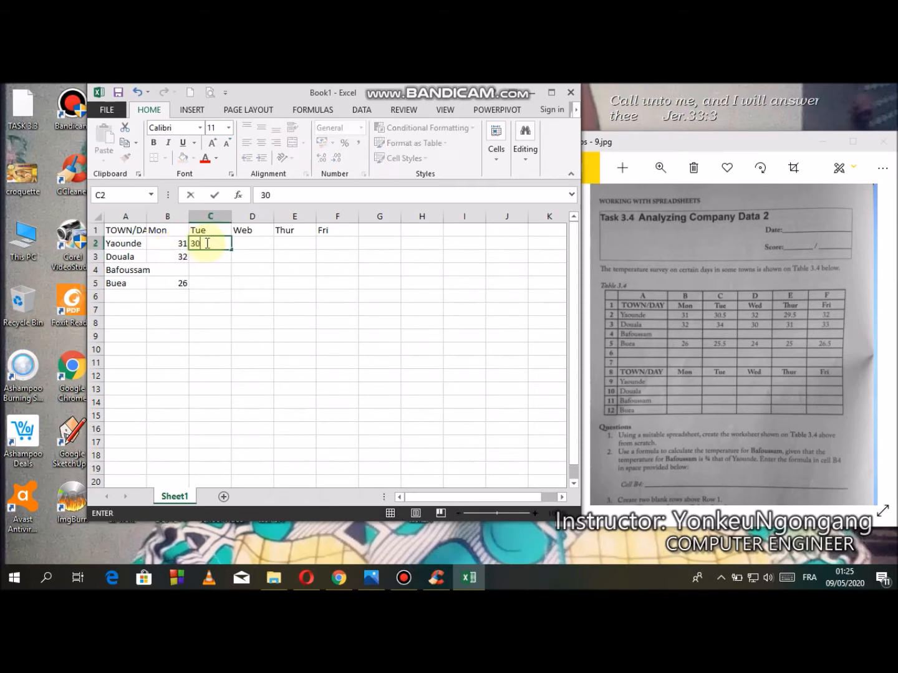
type(",5")
key("Return")
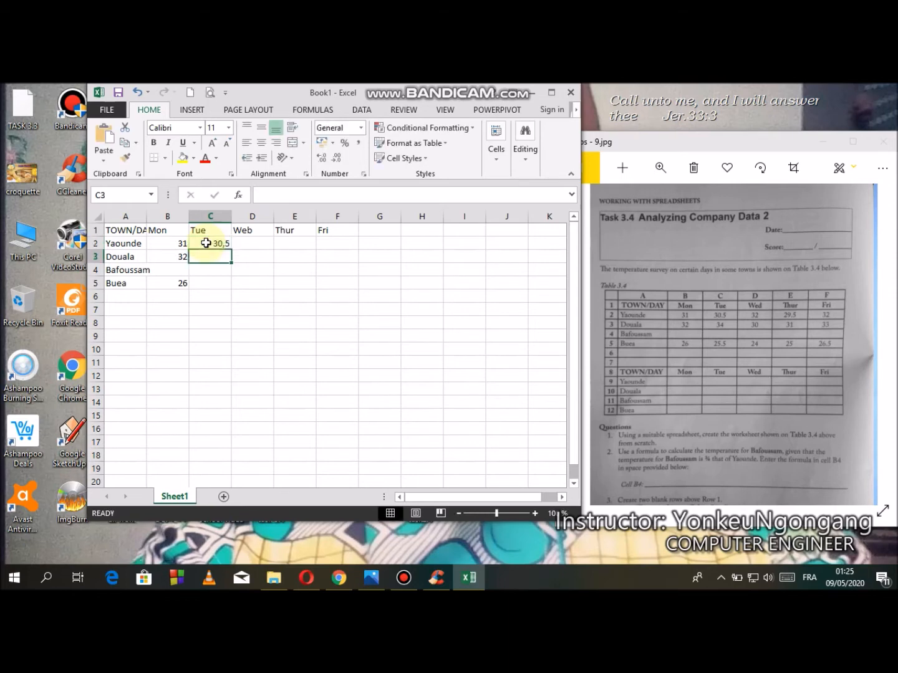
type("34")
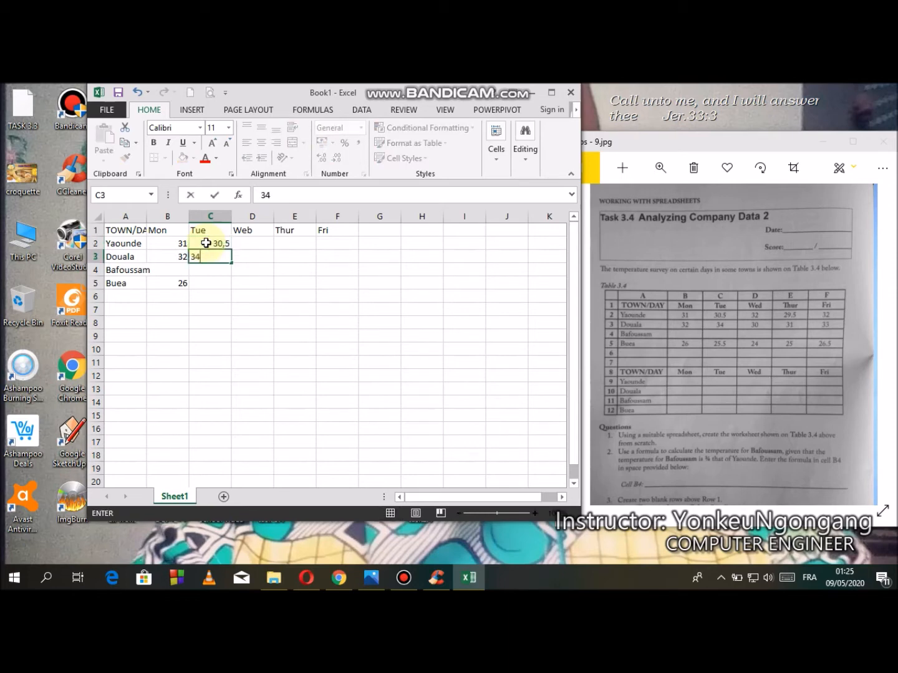
key("Return")
key("Return")
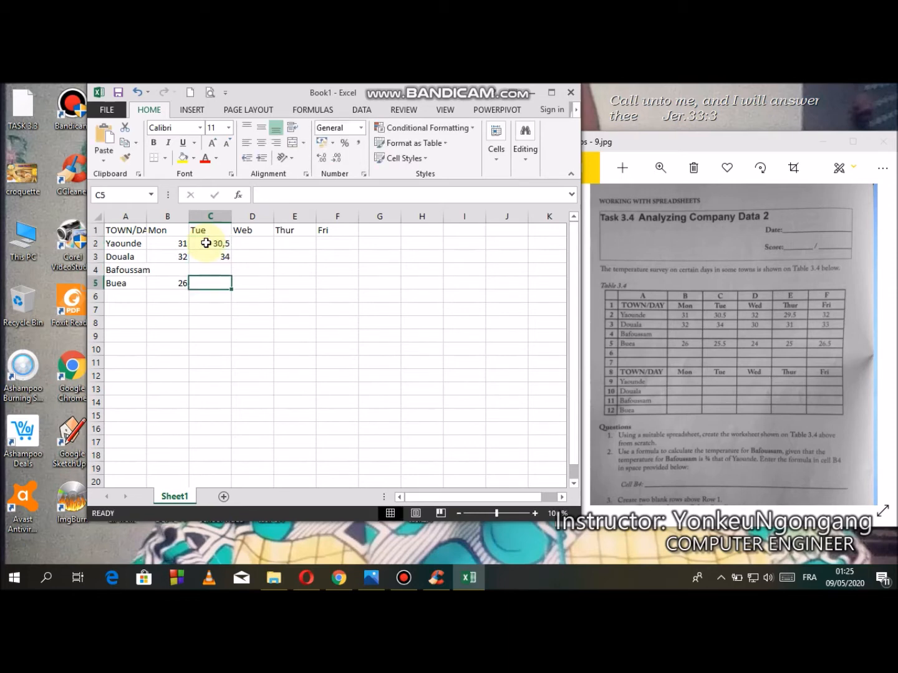
type("25,5")
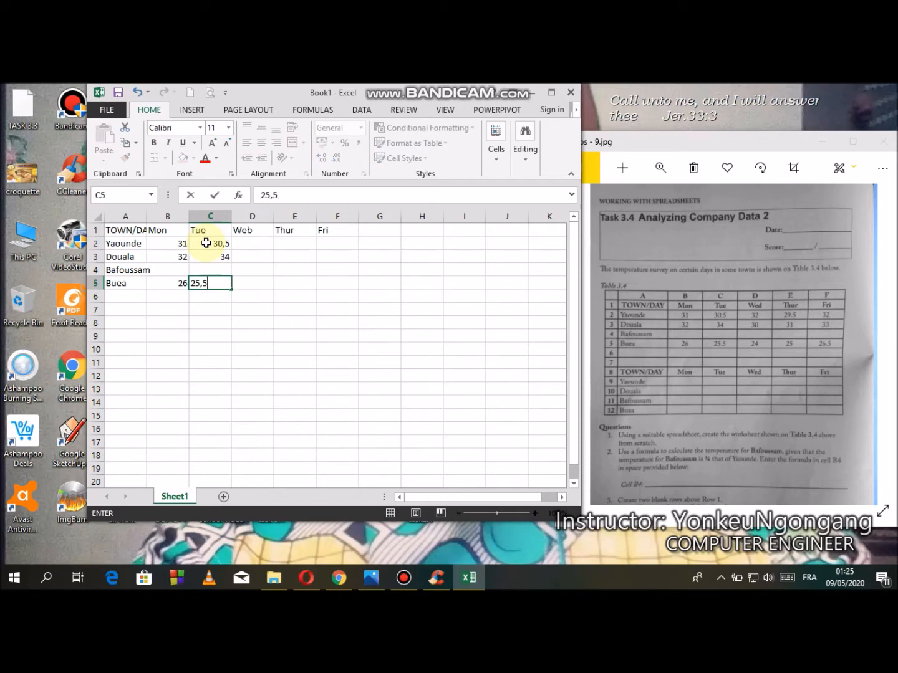
Enter the Wednesday temperatures: 32 in D2, 30 in D3 and 24 in D5, leaving Bafoussam's cell blank.
key("Tab")
key("Tab")
key("Up")
key("Up")
key("Up")
key("Left")
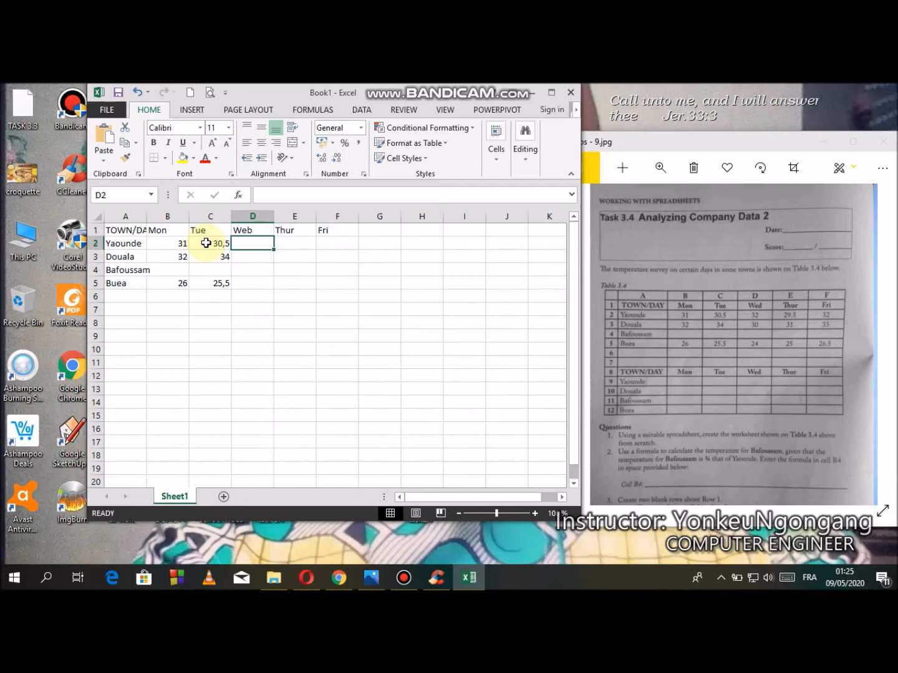
type("32")
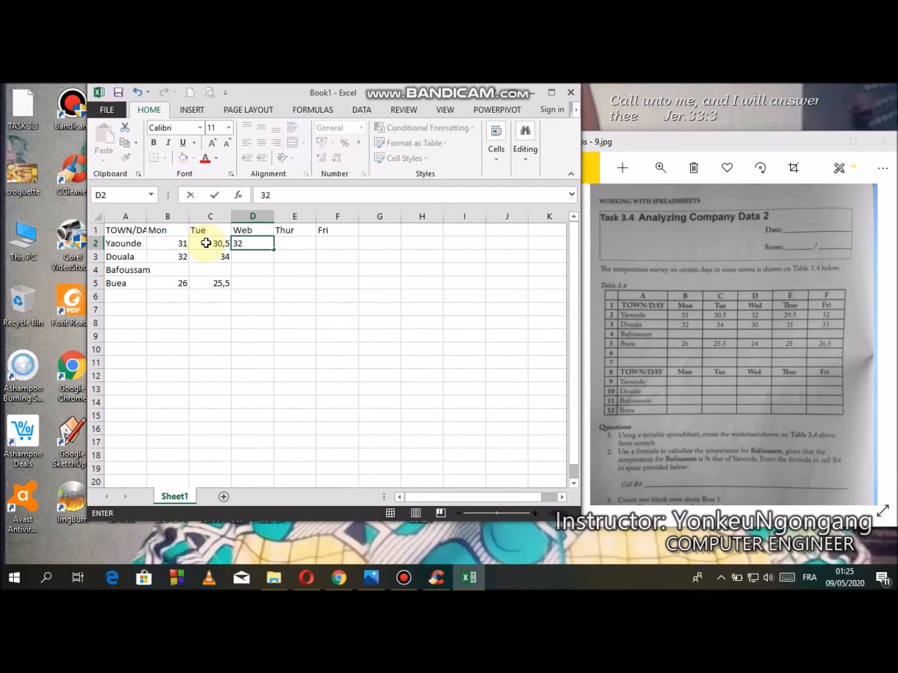
key("Return")
type("30")
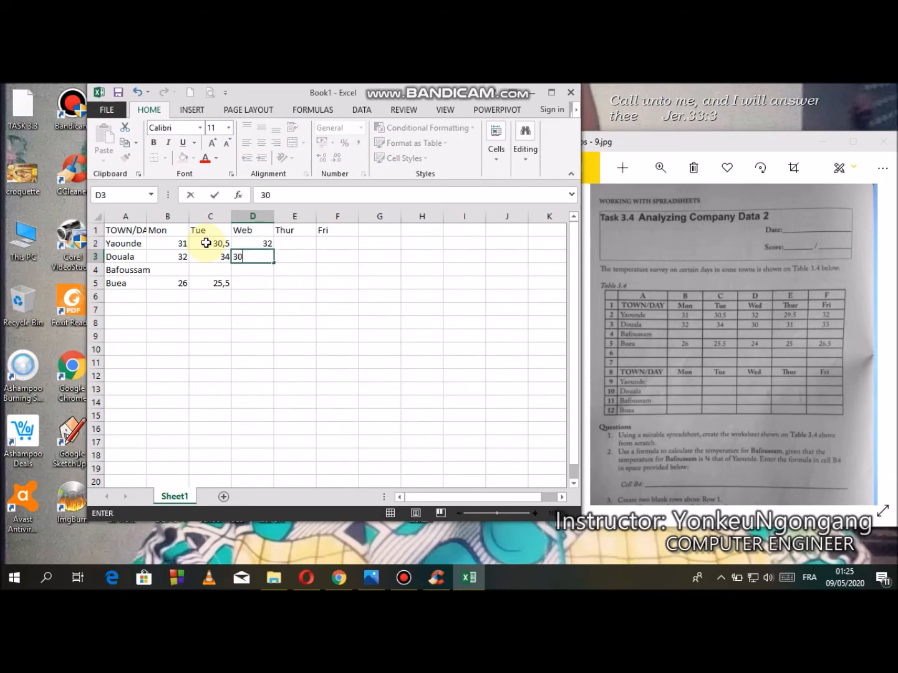
key("Return")
key("Return")
type("24")
Enter the Thursday temperatures: 29,5 in E2, 31 in E3 and 25 in E5, leaving Bafoussam's cell blank.
key("Right")
key("Up")
key("Up")
key("Up")
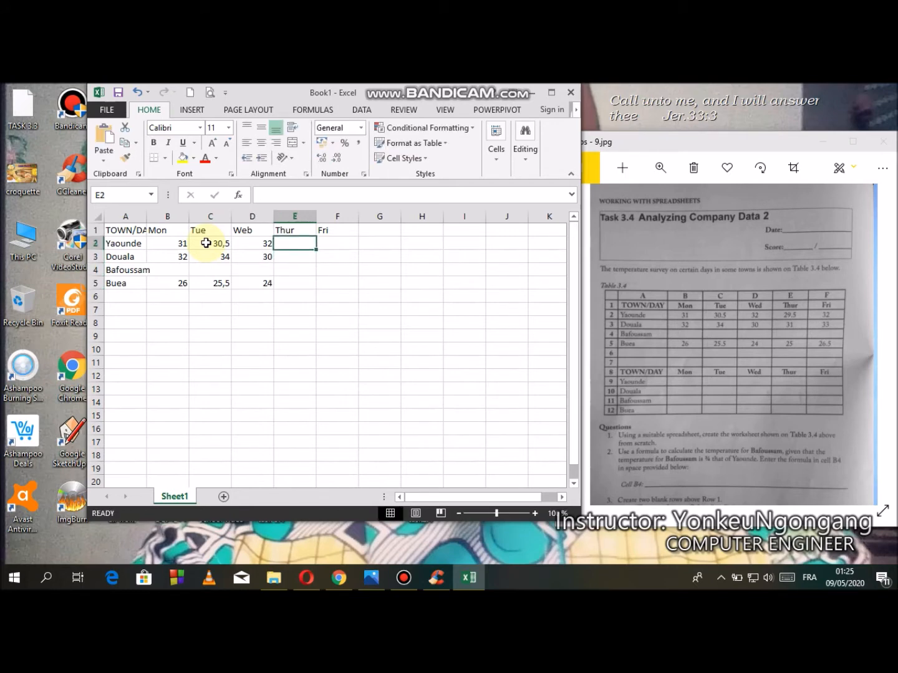
type("29,5")
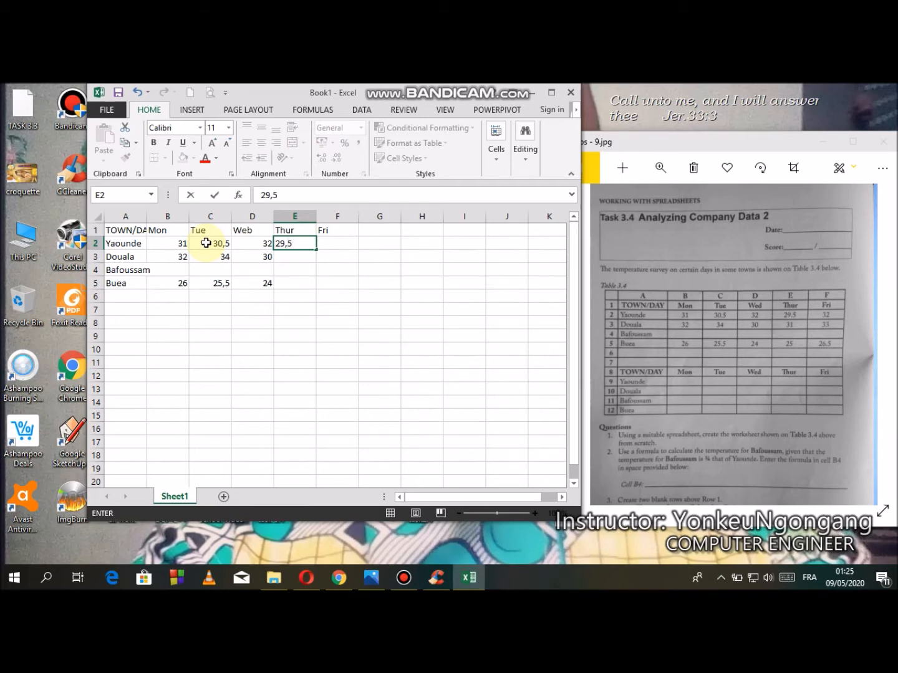
key("Return")
type("31")
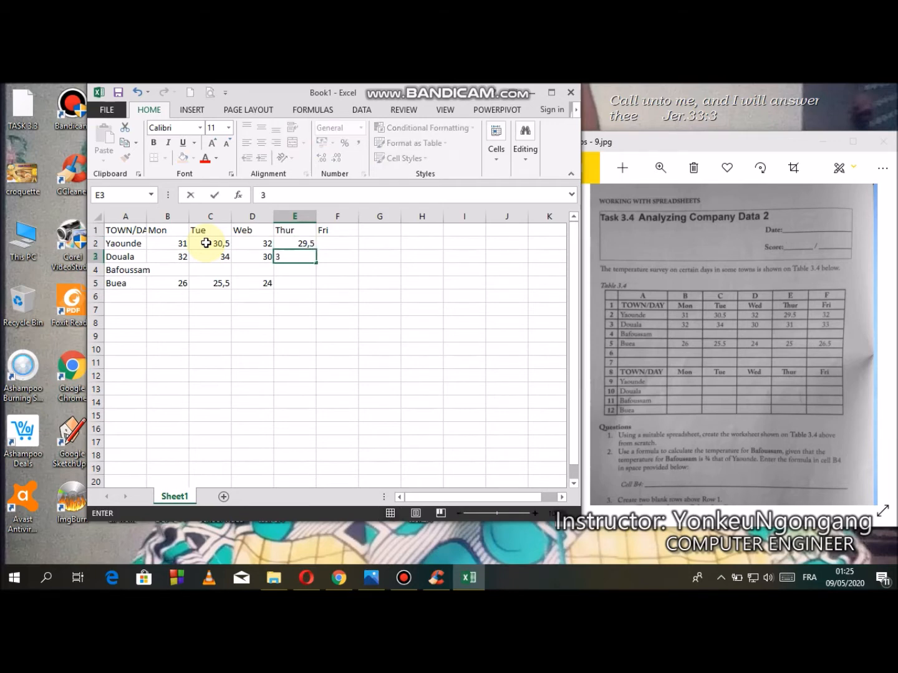
key("Return")
key("Return")
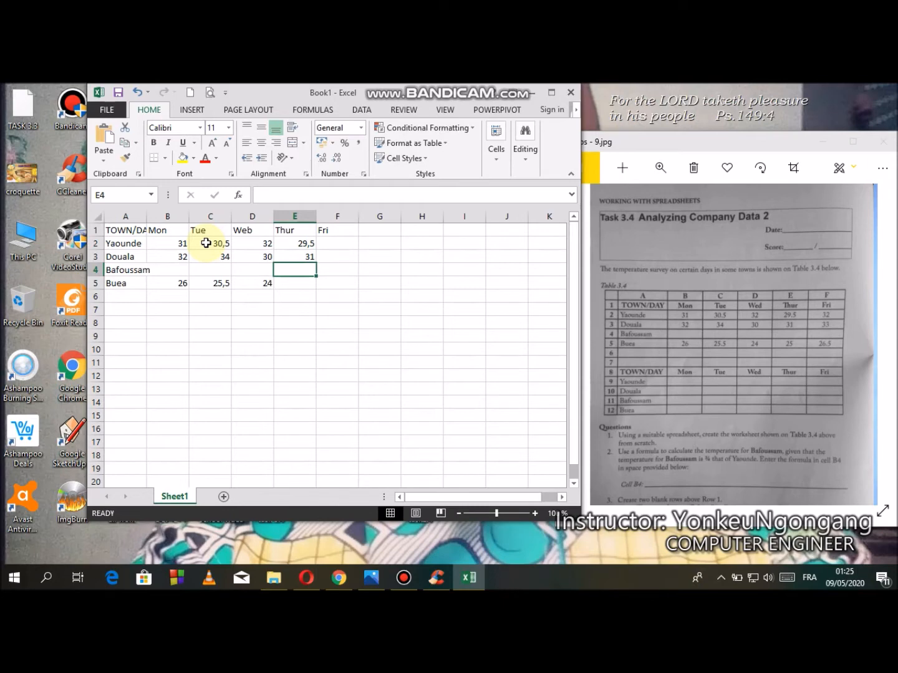
type("25")
key("Tab")
Enter the Friday temperatures: 32 in F2, 33 in F3 and 26,5 in F5, leaving Bafoussam's cell blank.
key("Up")
key("Up")
key("Up")
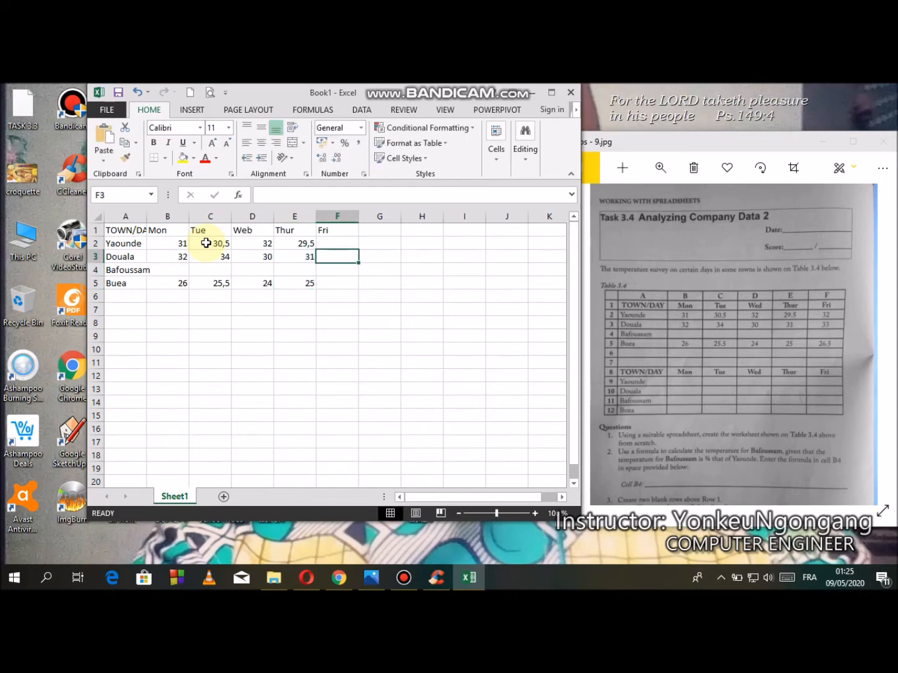
type("32")
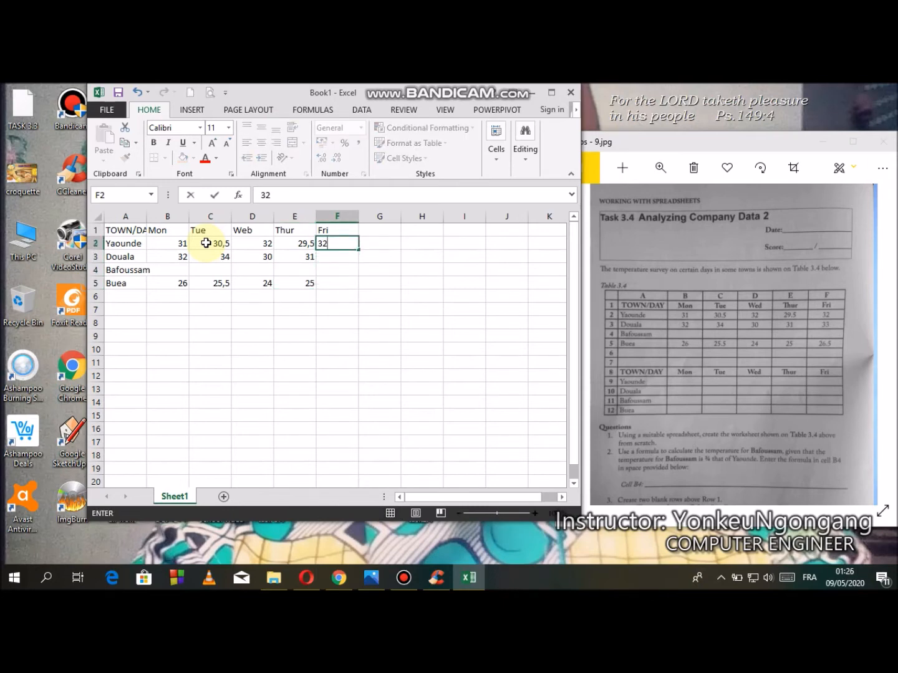
key("Return")
type("33")
key("Return")
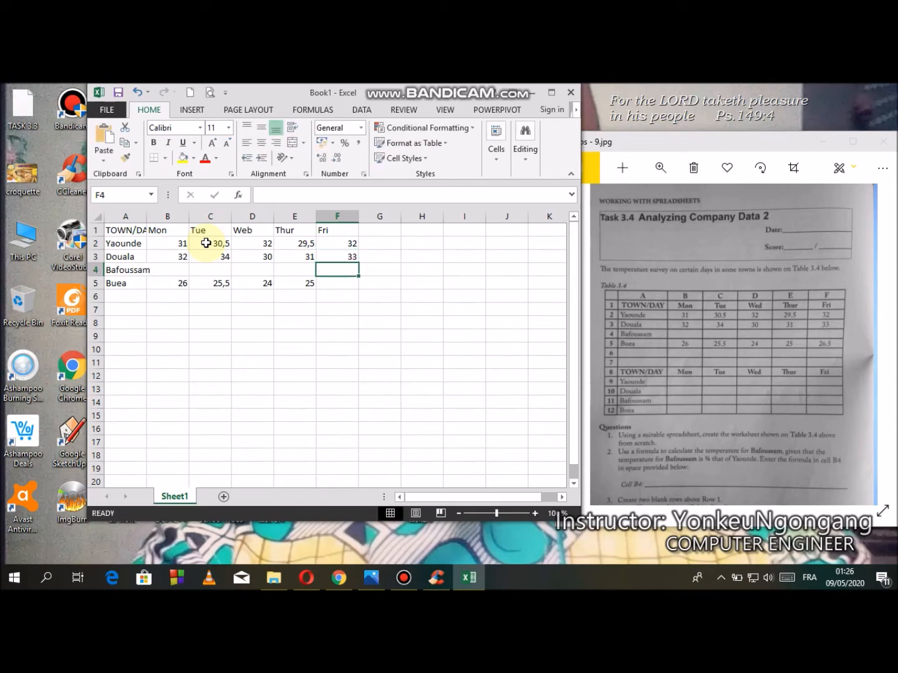
key("Down")
type("2")
type("5")
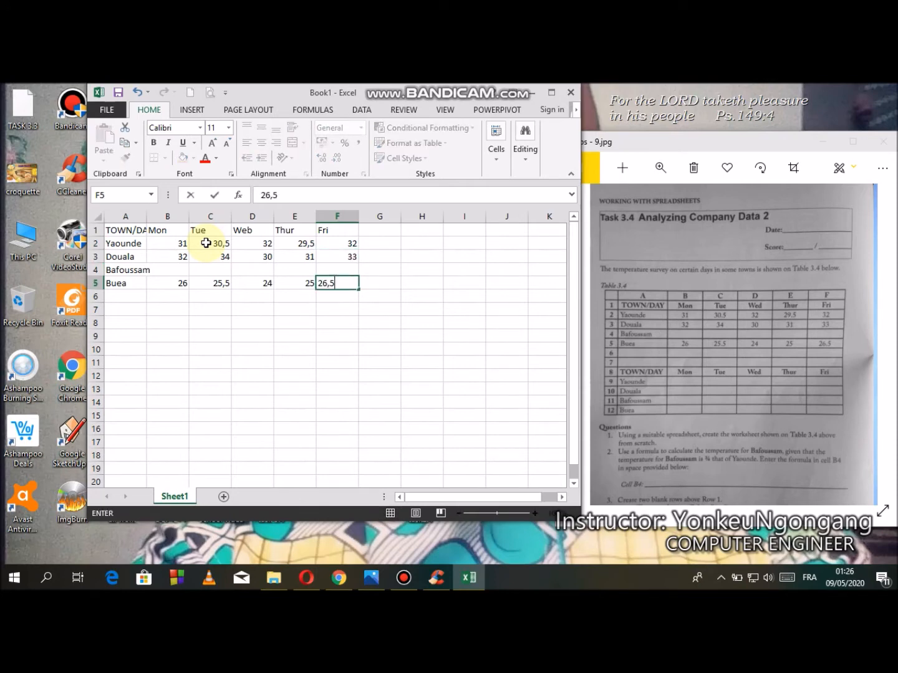
Start the second table by entering the heading TOWN/DAY in cell A8.
left_click(120, 323)
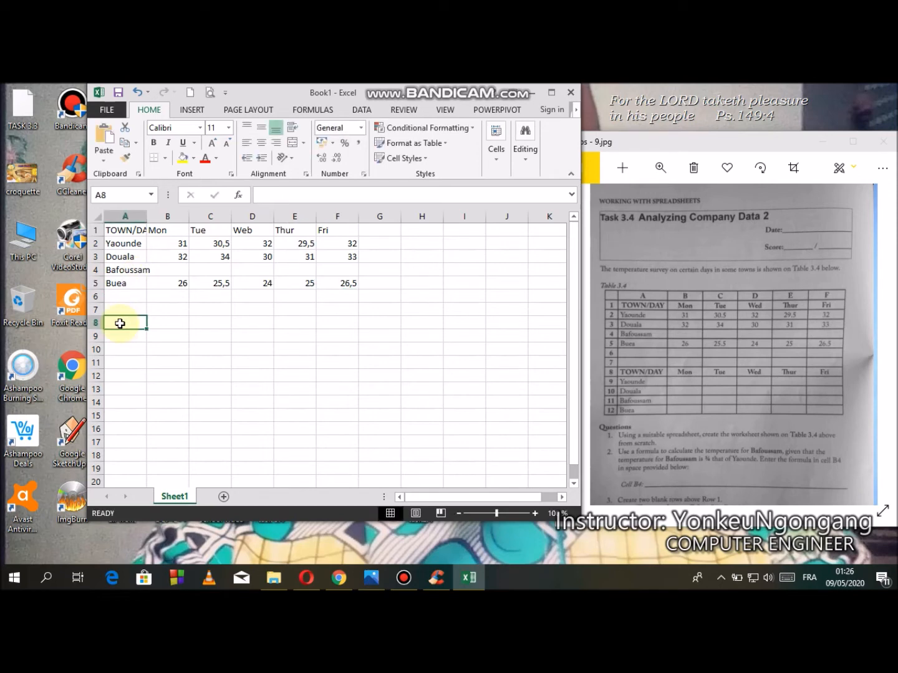
type("t")
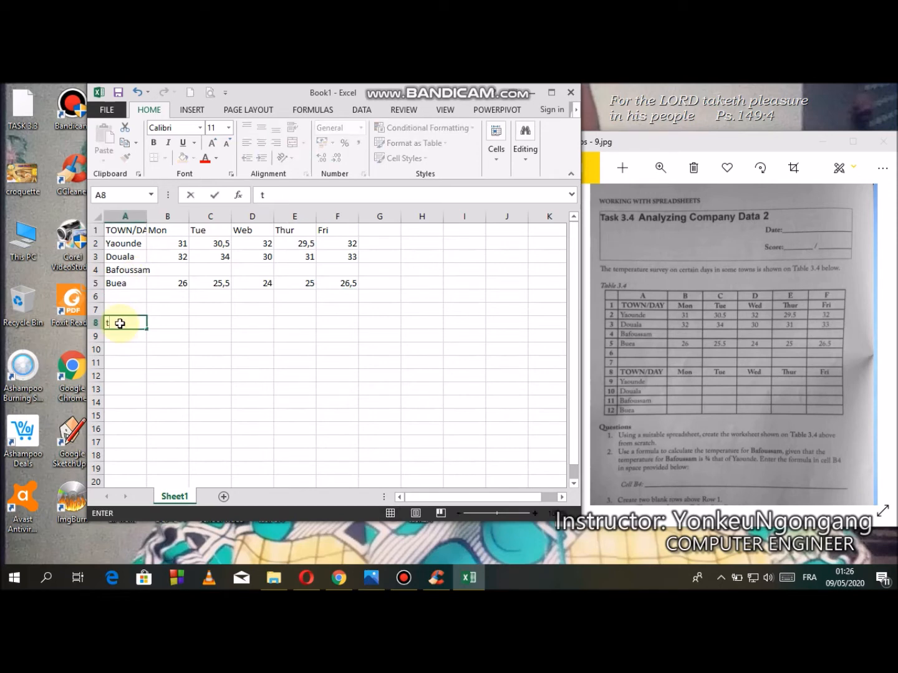
key("Return")
left_click(120, 322)
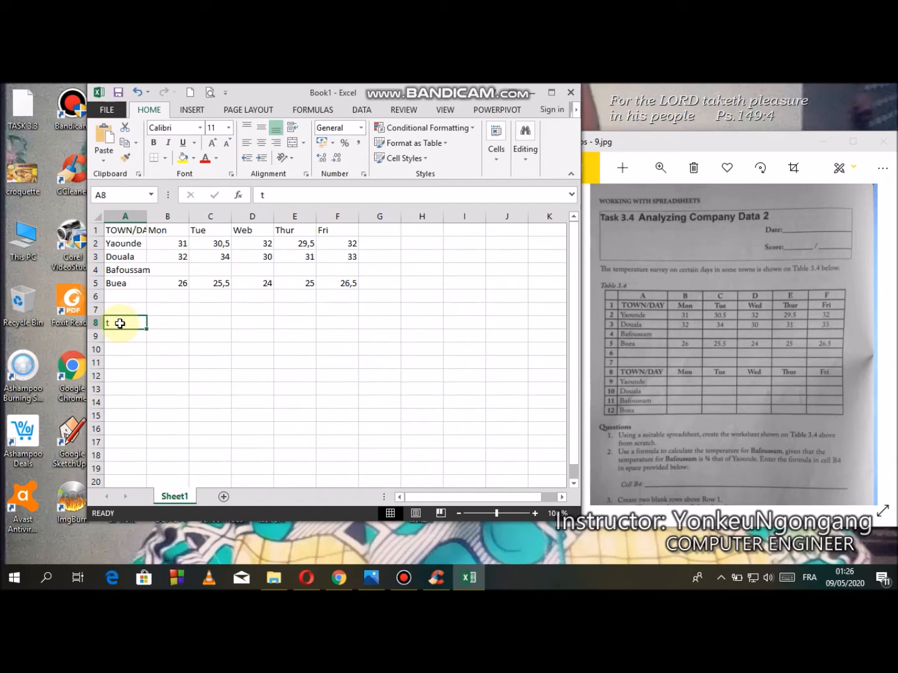
type("TOW")
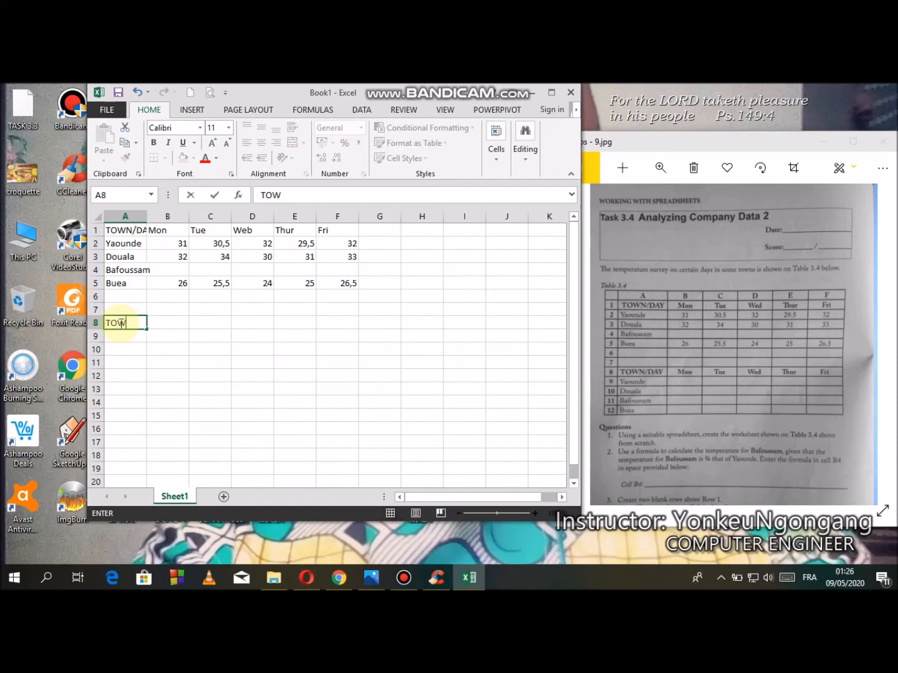
type("N/DAY")
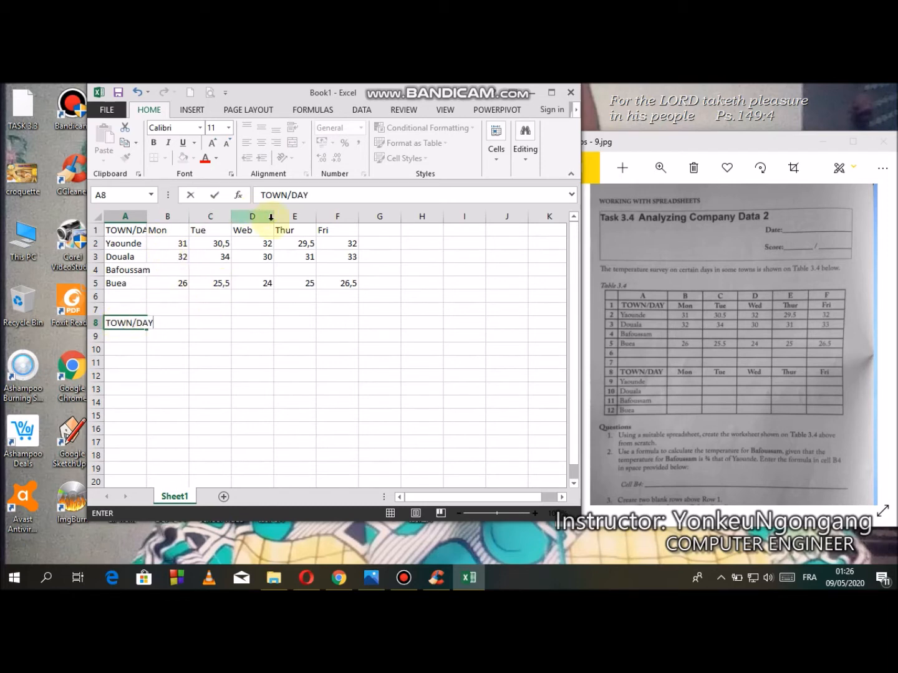
Copy the day headings Mon to Fri from B1:F1 into the second table's heading row, starting at B8.
left_click(170, 232)
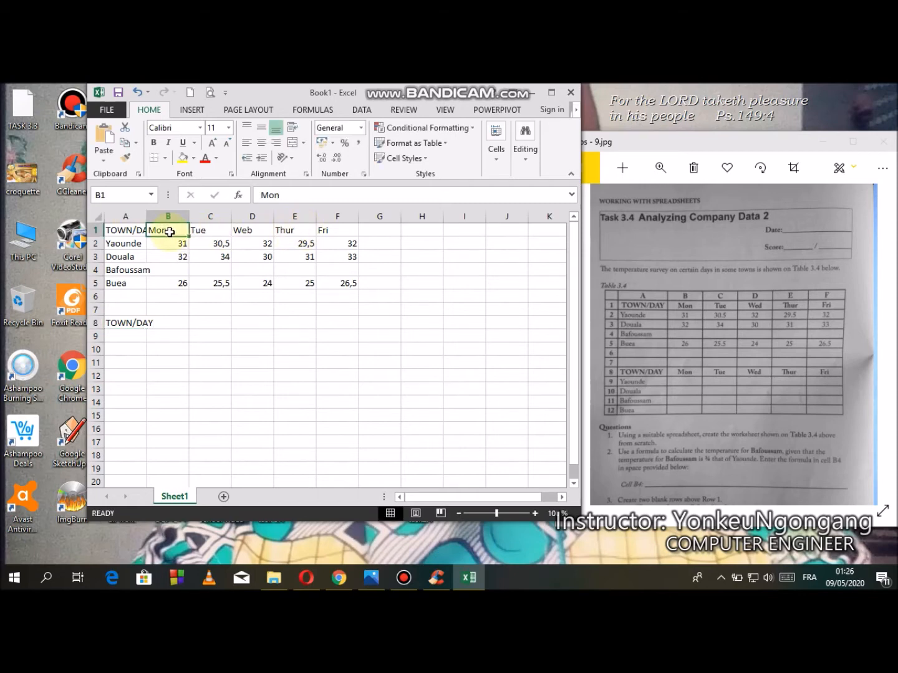
left_click_drag(170, 232, 324, 231)
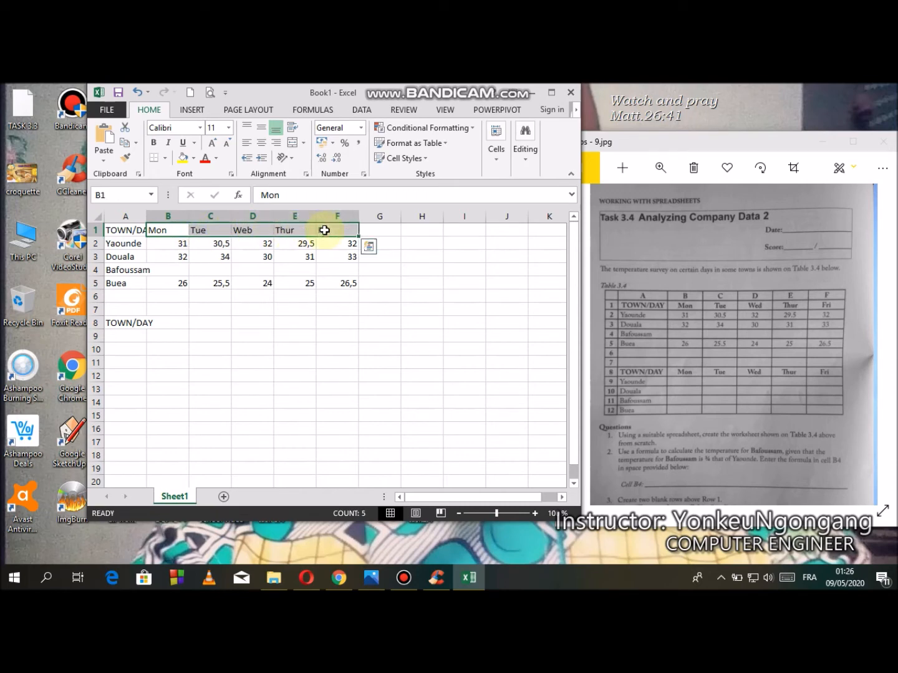
right_click(325, 230)
left_click(363, 255)
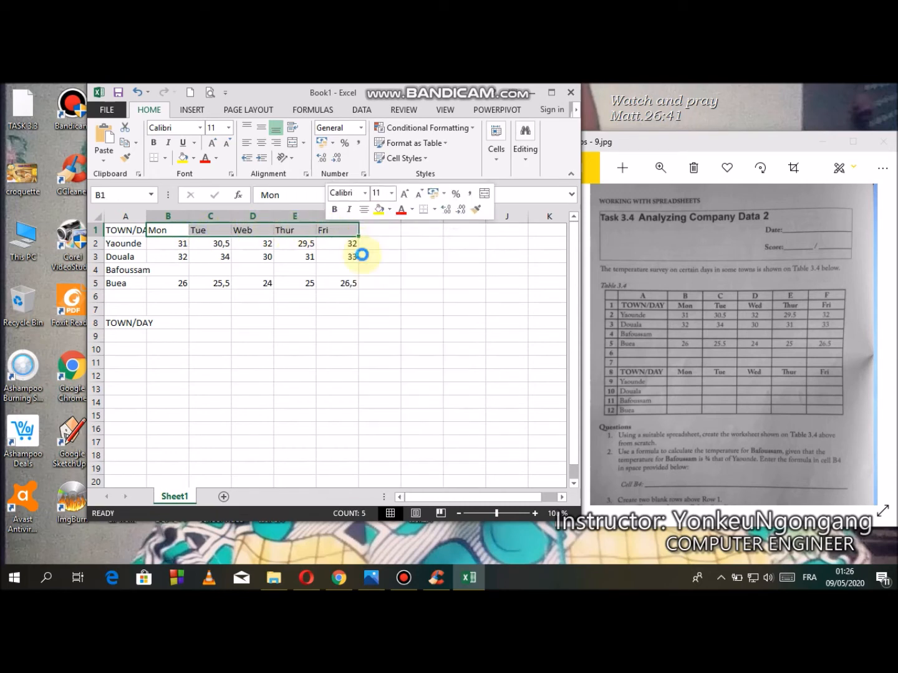
left_click(168, 323)
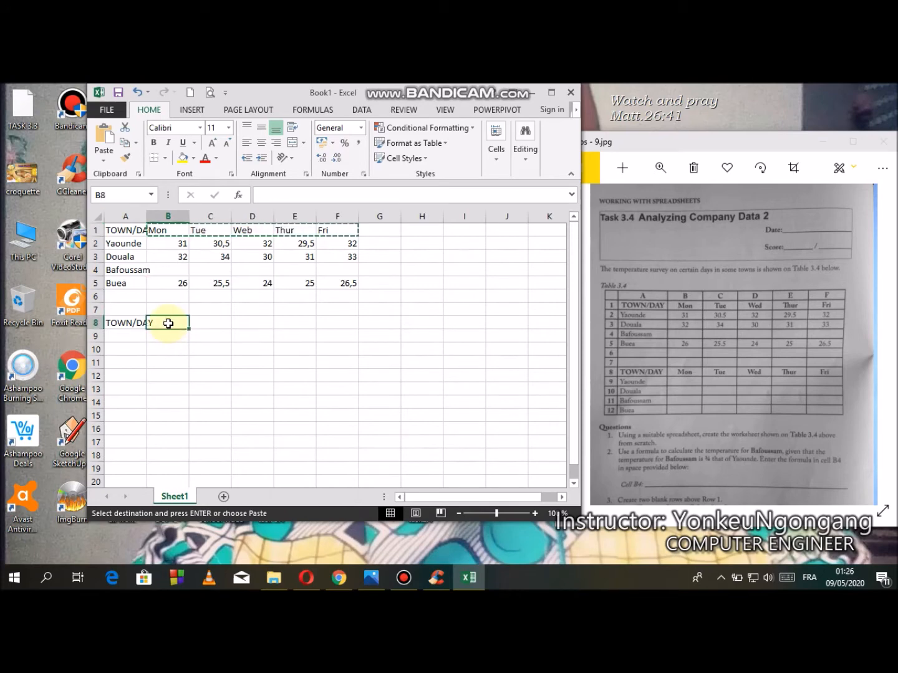
right_click(168, 323)
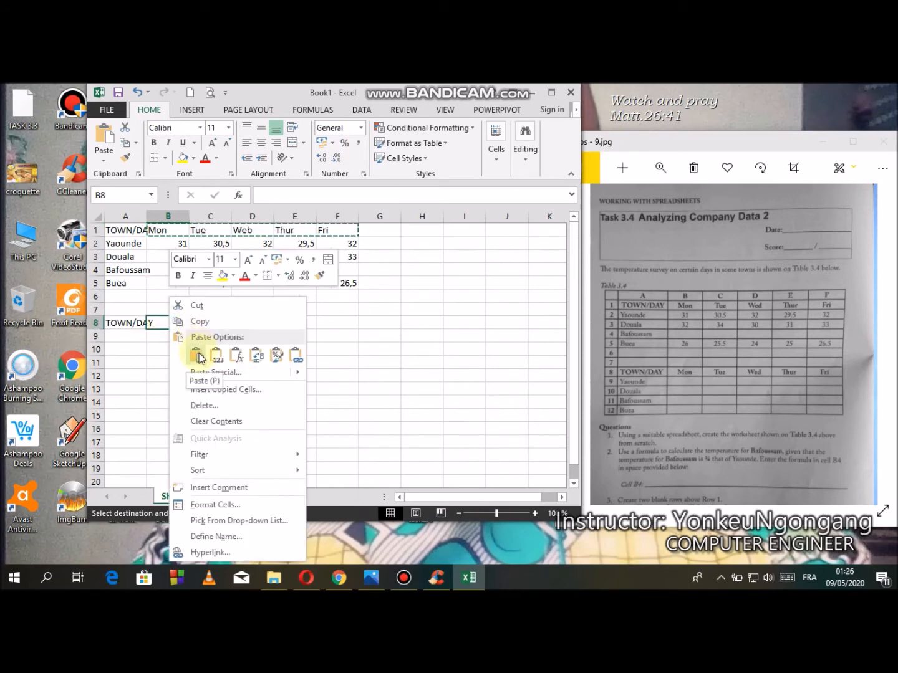
left_click(198, 356)
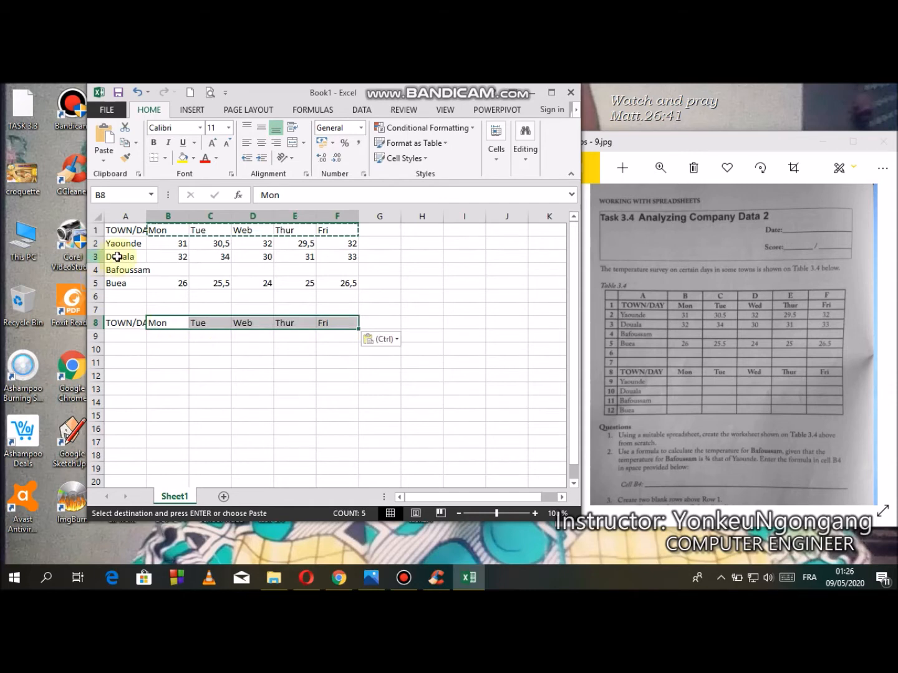
Copy the four town names from A2:A5 into the second table, starting at cell A9.
left_click_drag(119, 244, 120, 280)
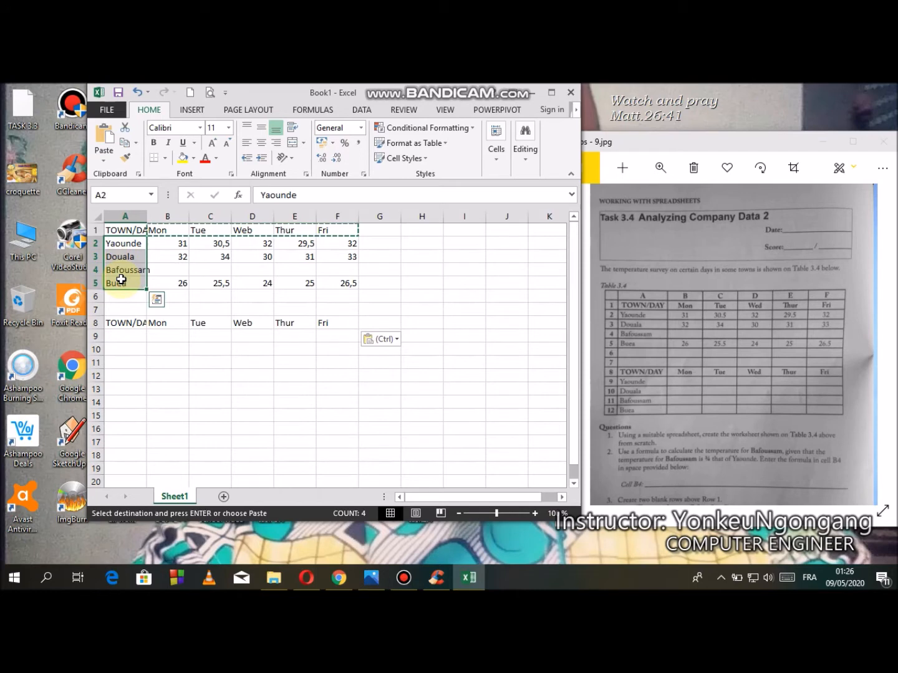
right_click(121, 280)
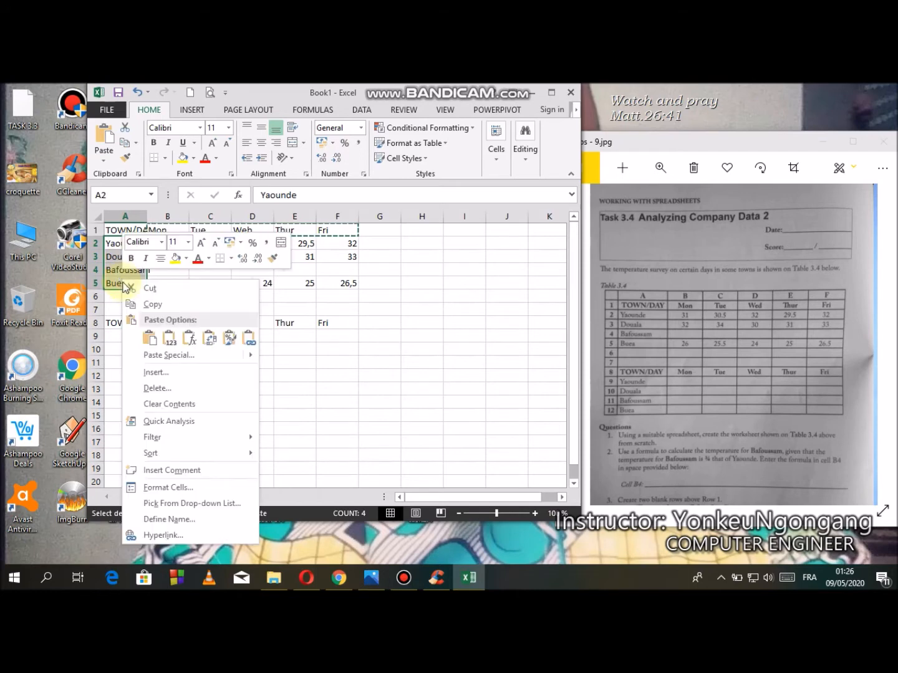
left_click(149, 307)
left_click(132, 336)
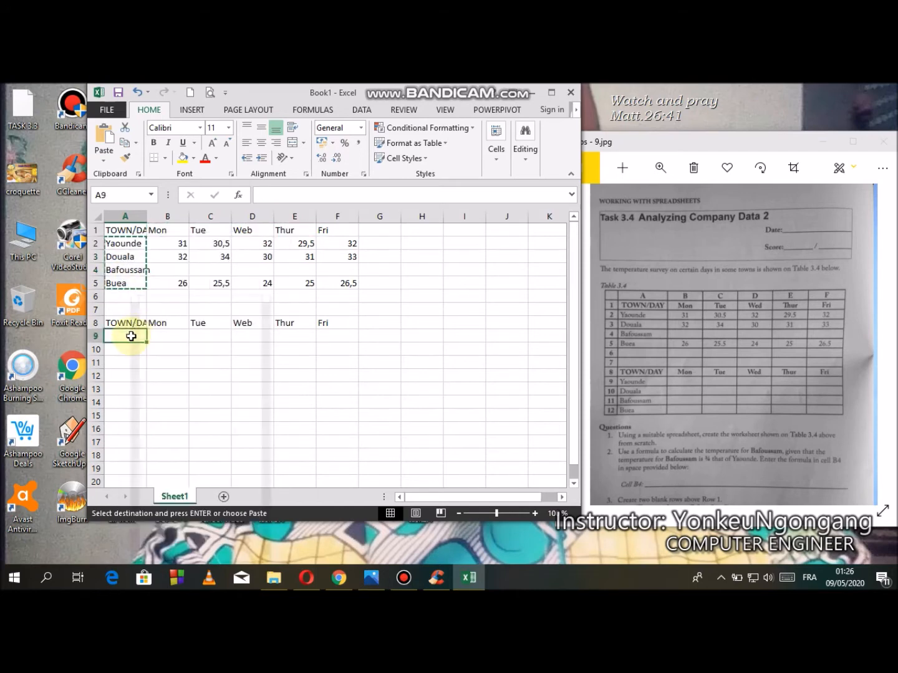
right_click(131, 336)
left_click(160, 353)
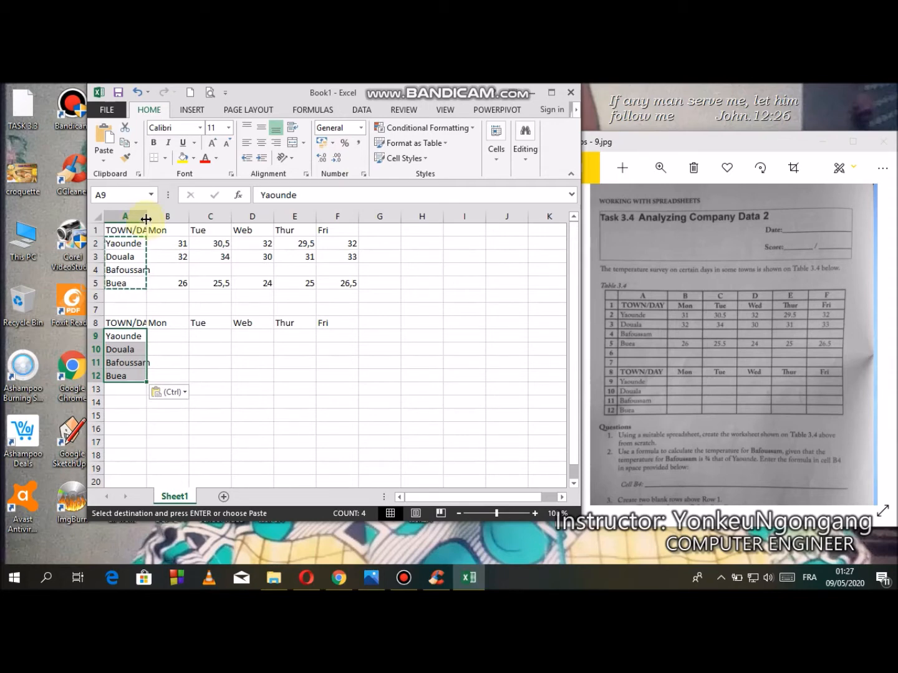
Widen column A just enough to fit the TOWN/DAY heading and the town names.
left_click_drag(146, 219, 169, 219)
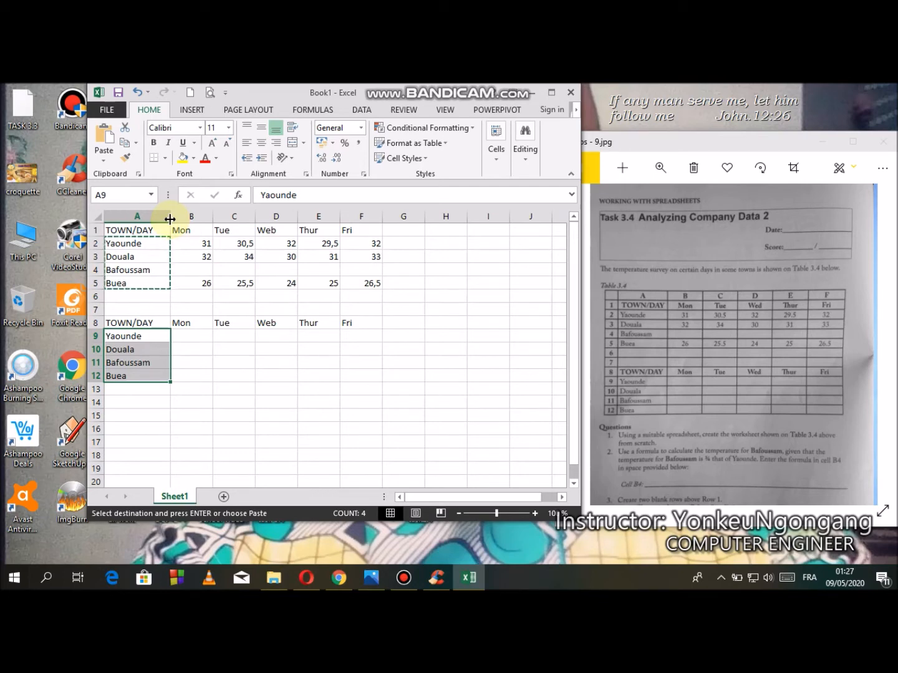
left_click_drag(169, 219, 153, 215)
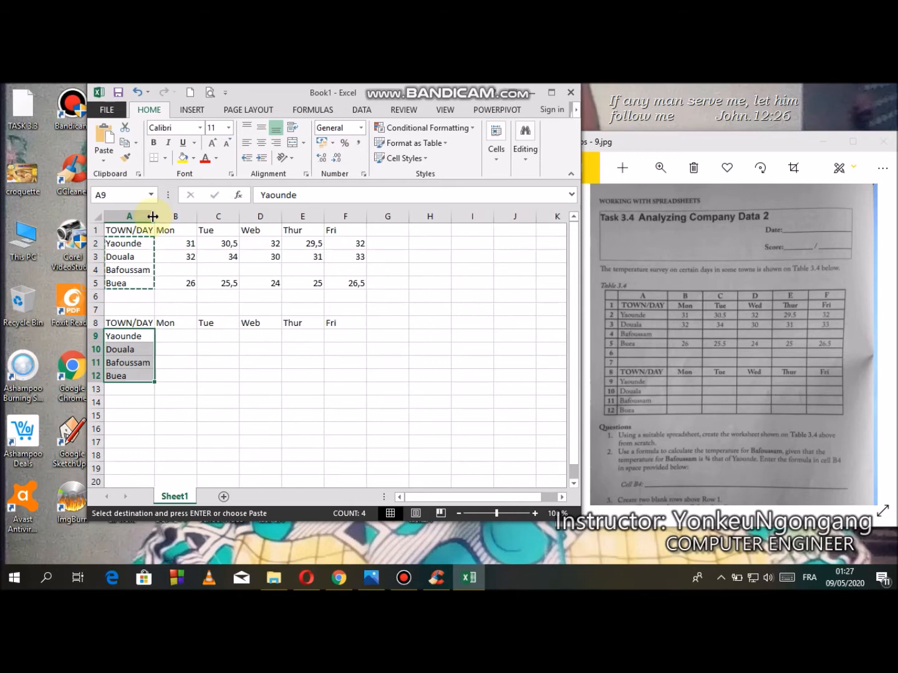
left_click_drag(153, 217, 158, 216)
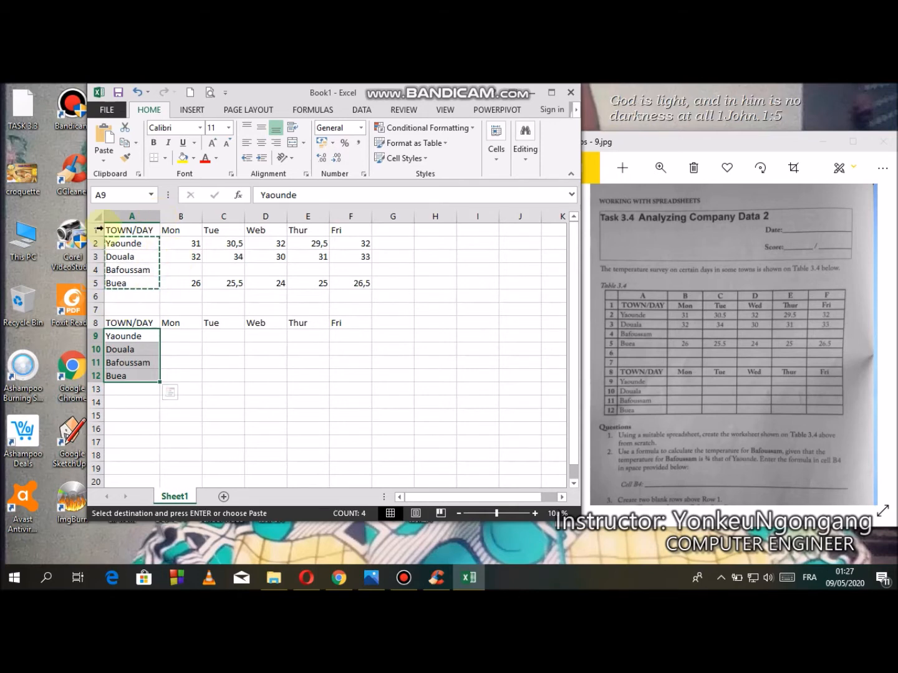
left_click(236, 342)
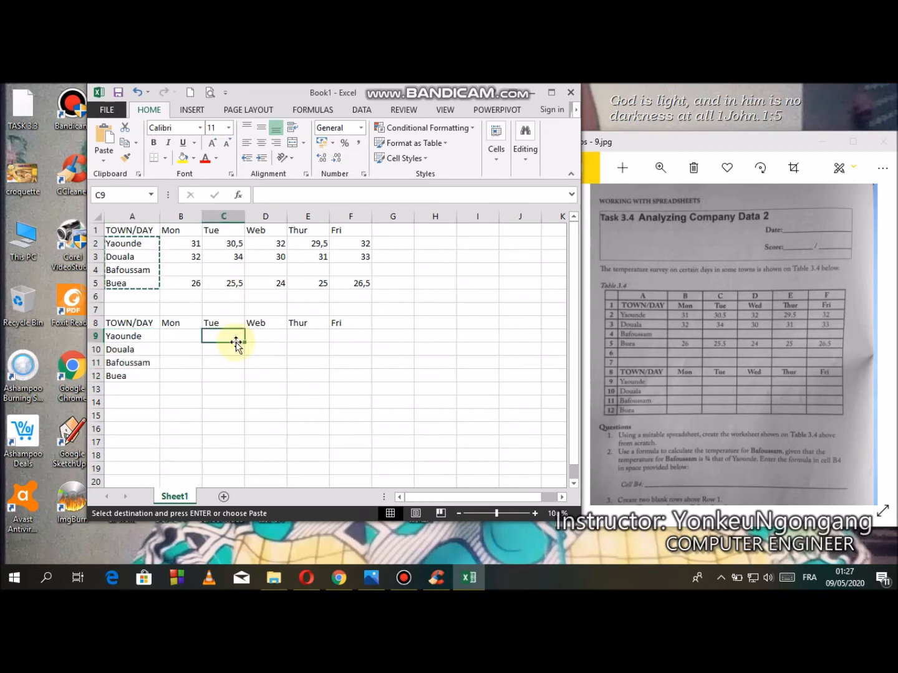
left_click(226, 325)
left_click_drag(227, 324, 126, 228)
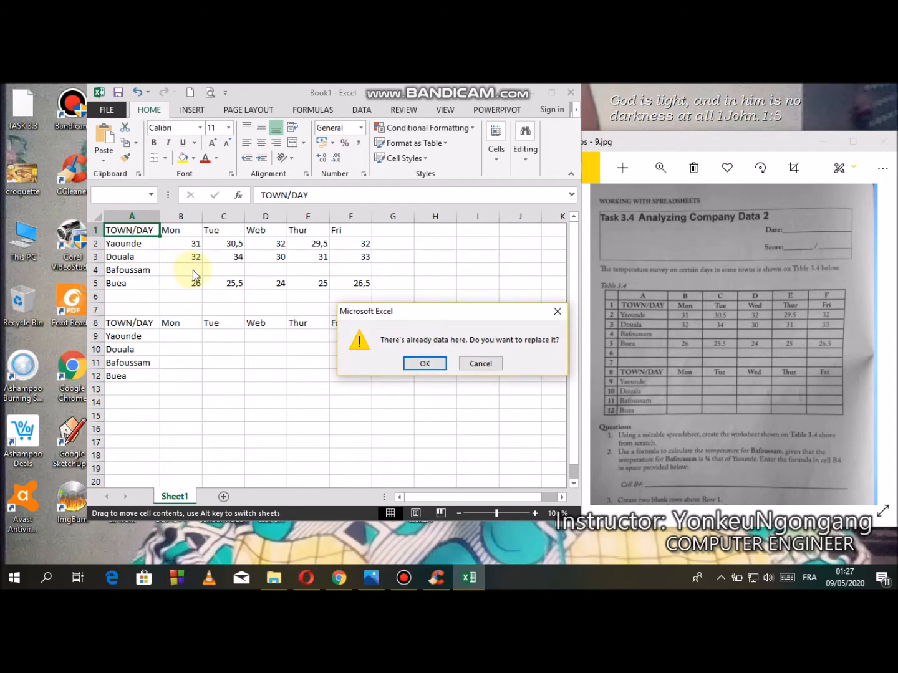
left_click(480, 364)
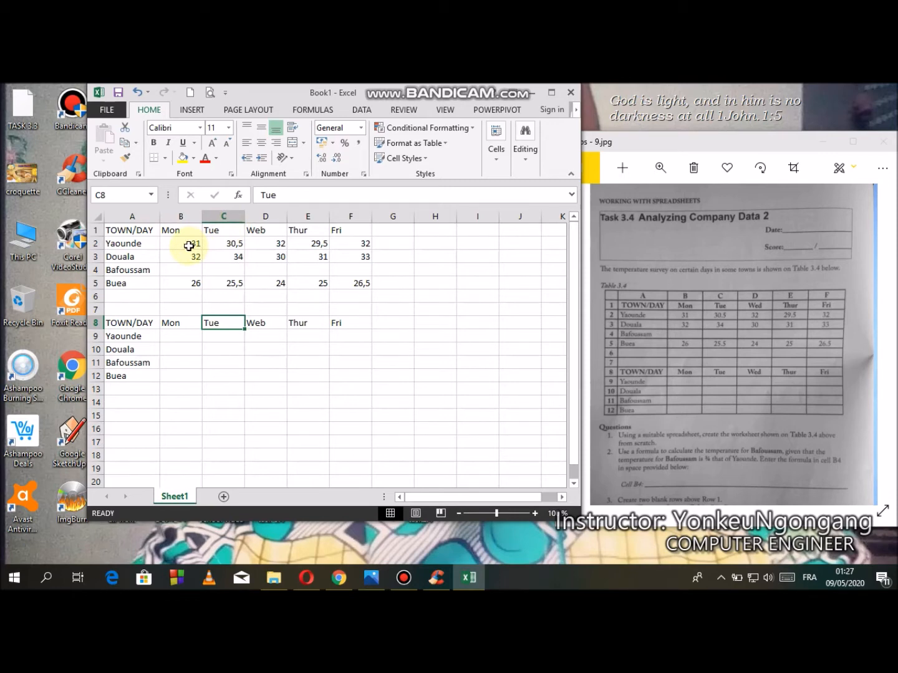
left_click(229, 244)
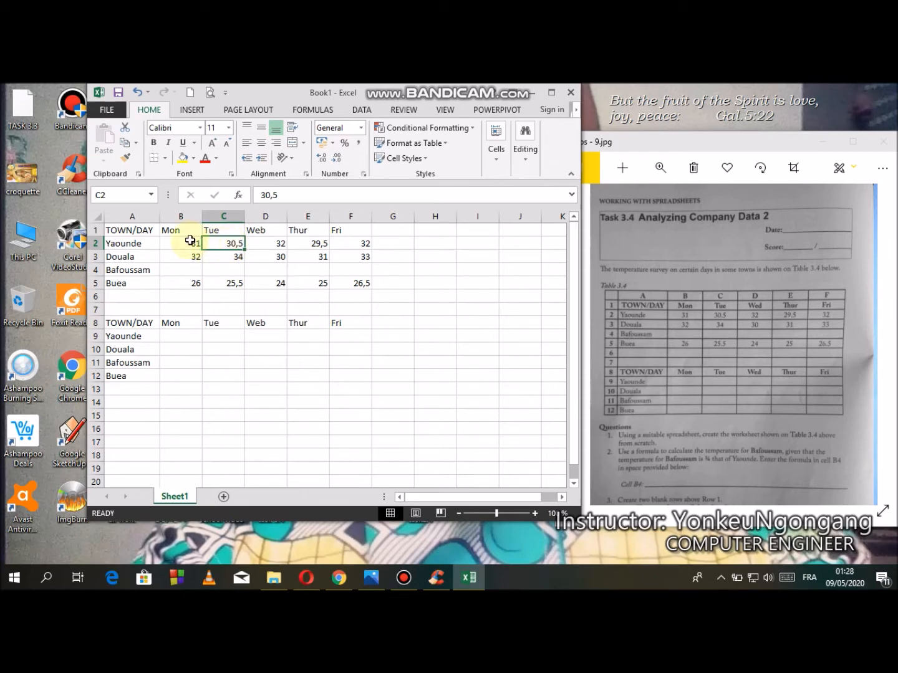
Center the first table's headings in A1:F1 and make them bold.
left_click(145, 229)
left_click_drag(147, 229, 333, 230)
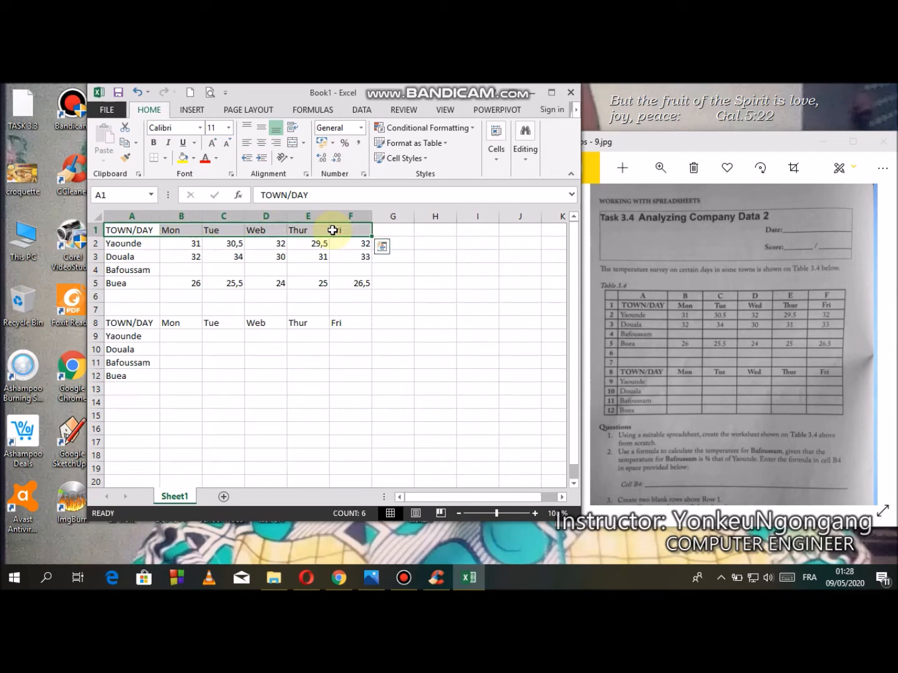
left_click(265, 143)
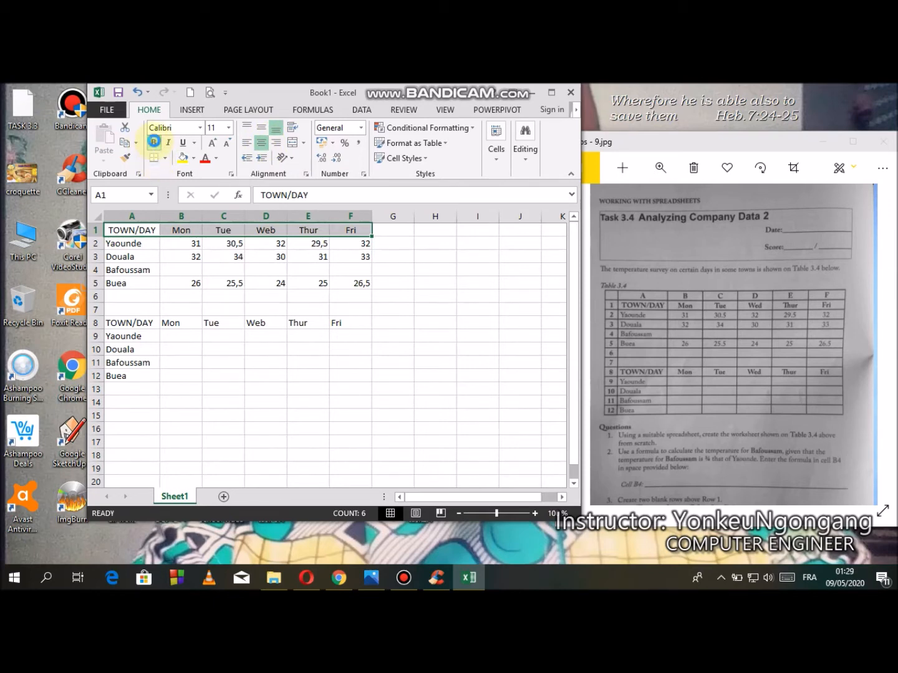
left_click(155, 144)
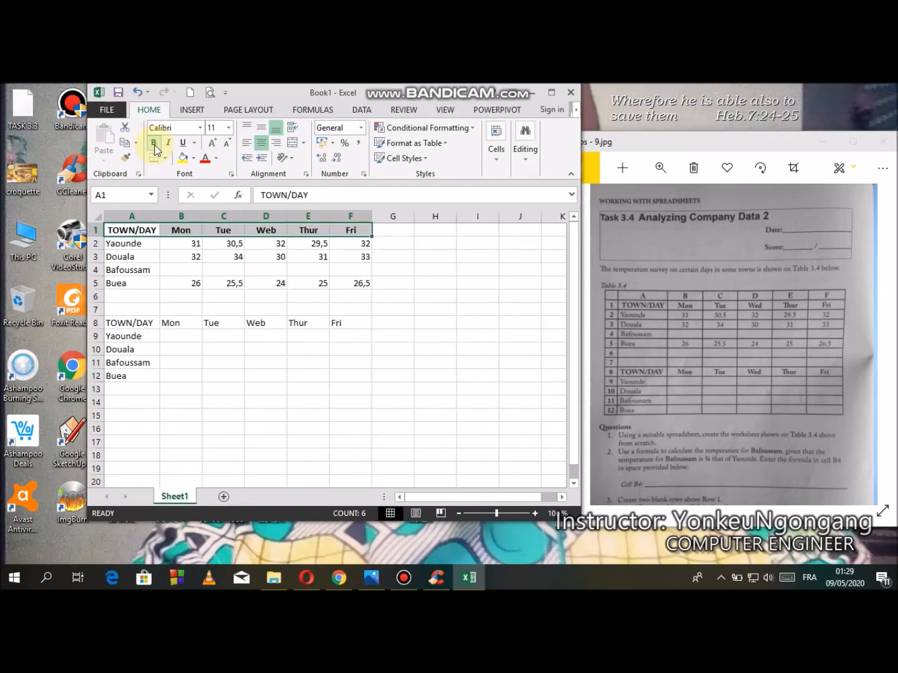
Center the second table's headings in A8:F8 and make them bold.
left_click_drag(121, 322, 345, 321)
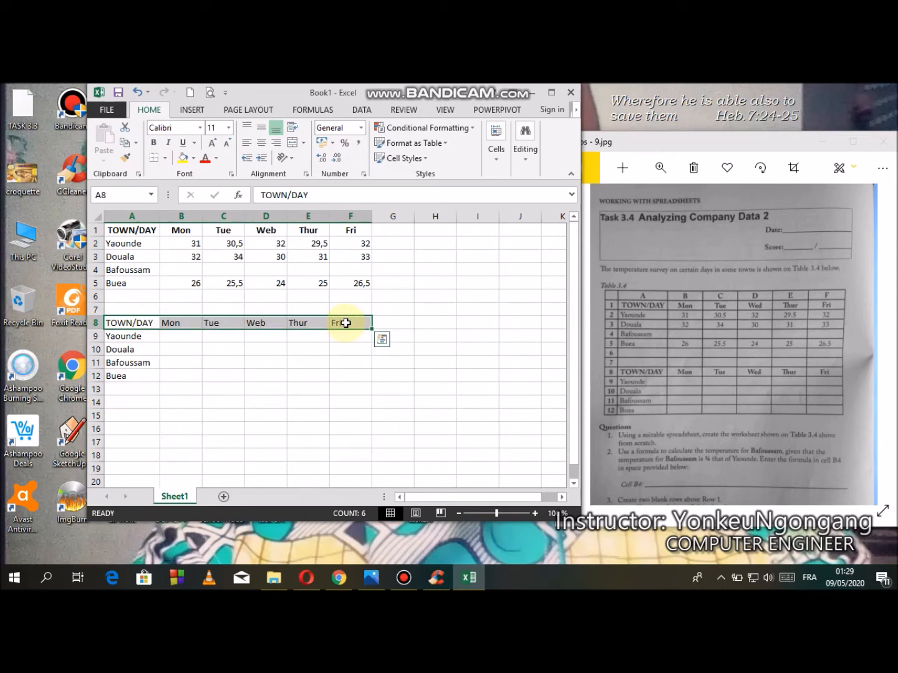
left_click(258, 146)
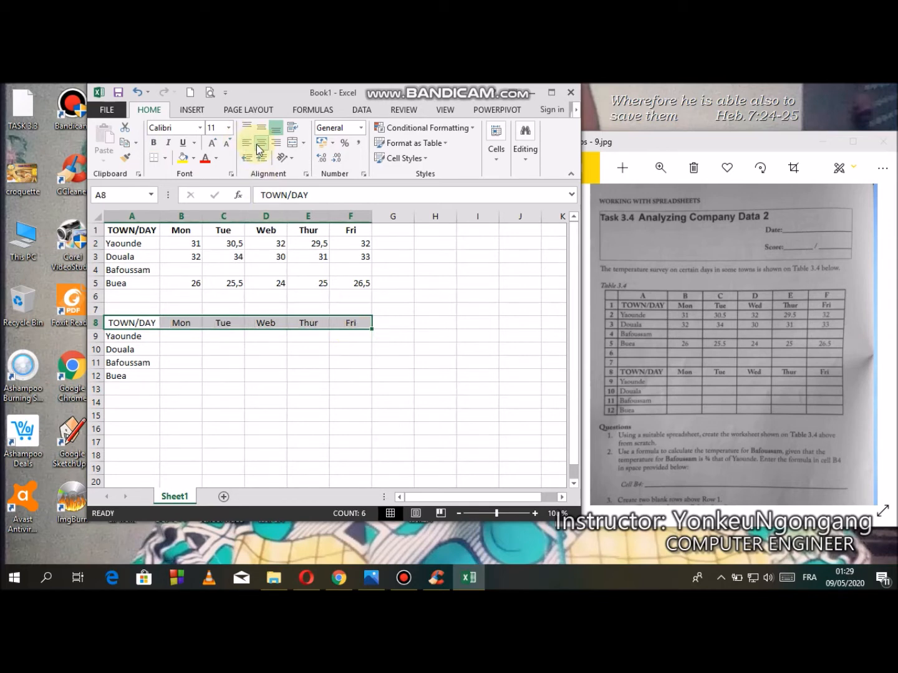
left_click(152, 144)
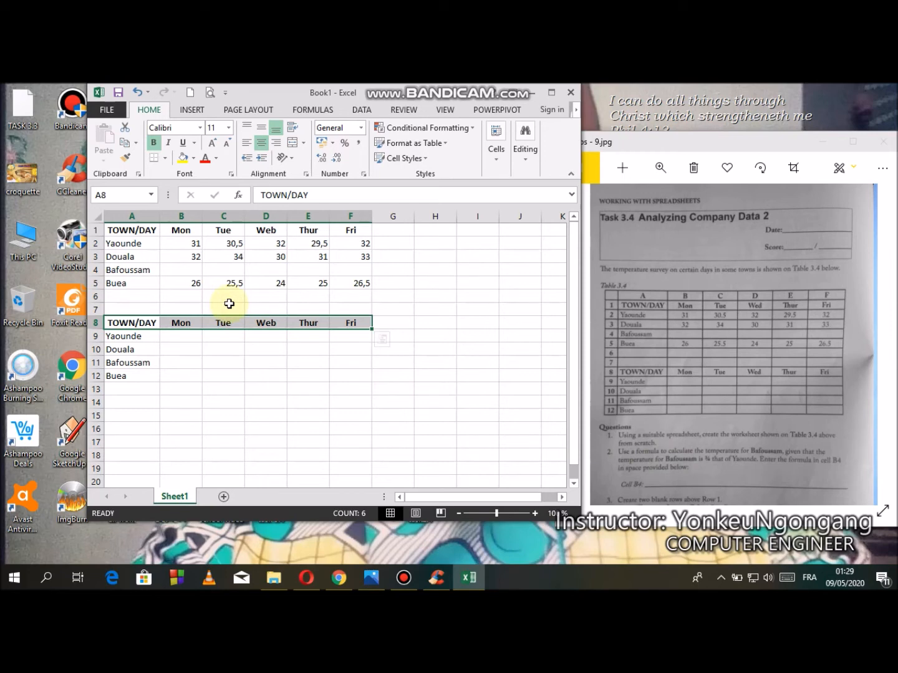
Enter the formula =(3/4)*B2 in cell B4 to calculate Bafoussam's Monday temperature from Yaounde's.
left_click(191, 267)
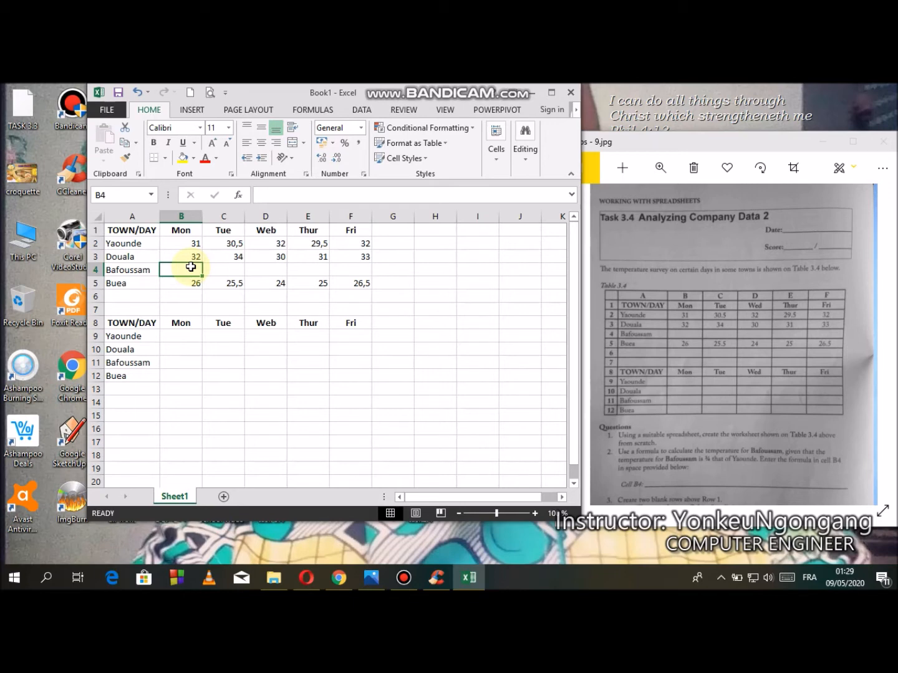
type("+")
key("BackSpace")
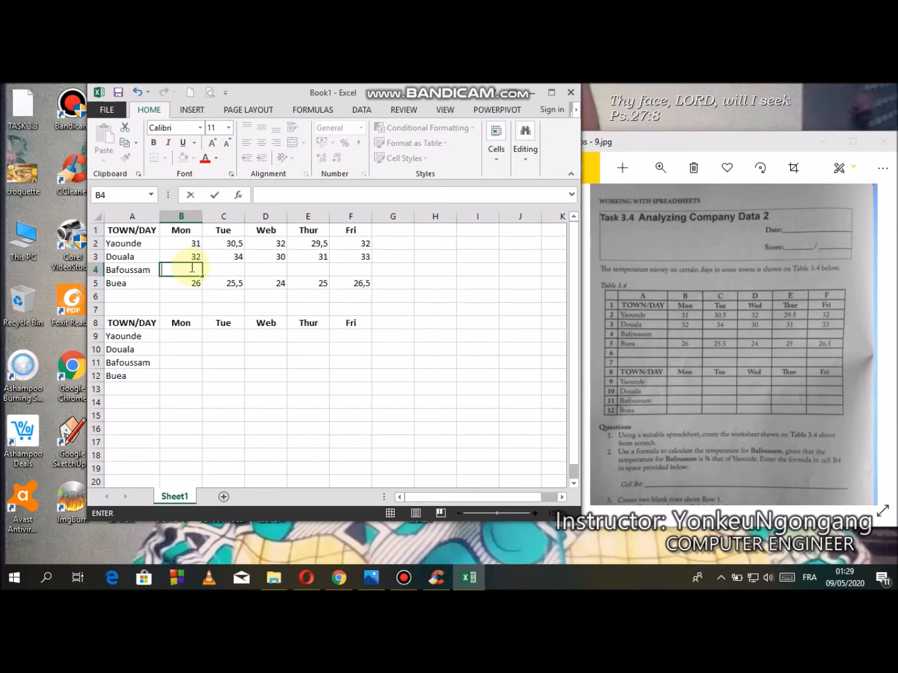
type("=")
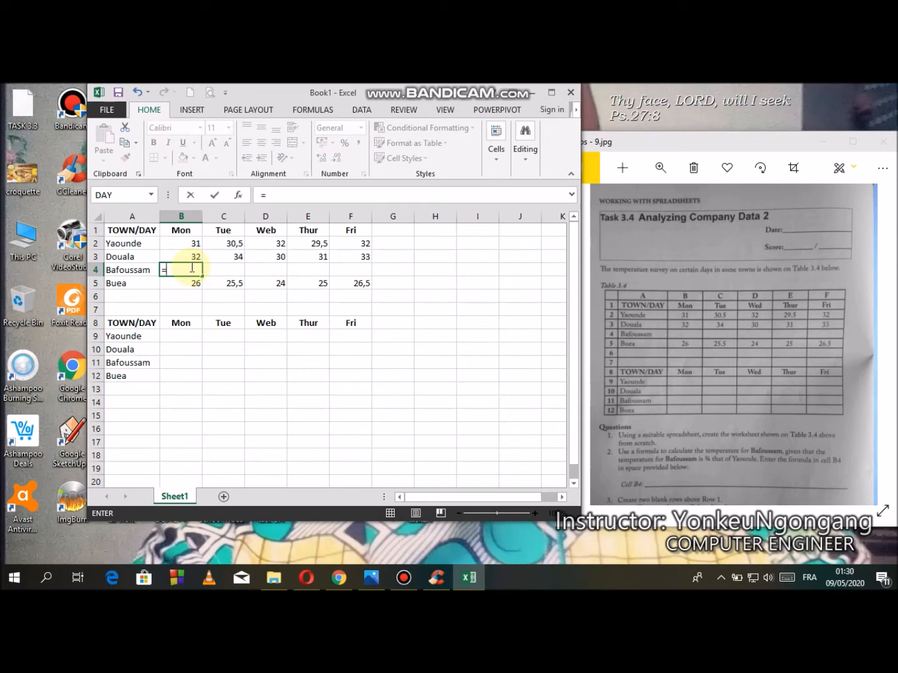
type("3/4*")
left_click(187, 244)
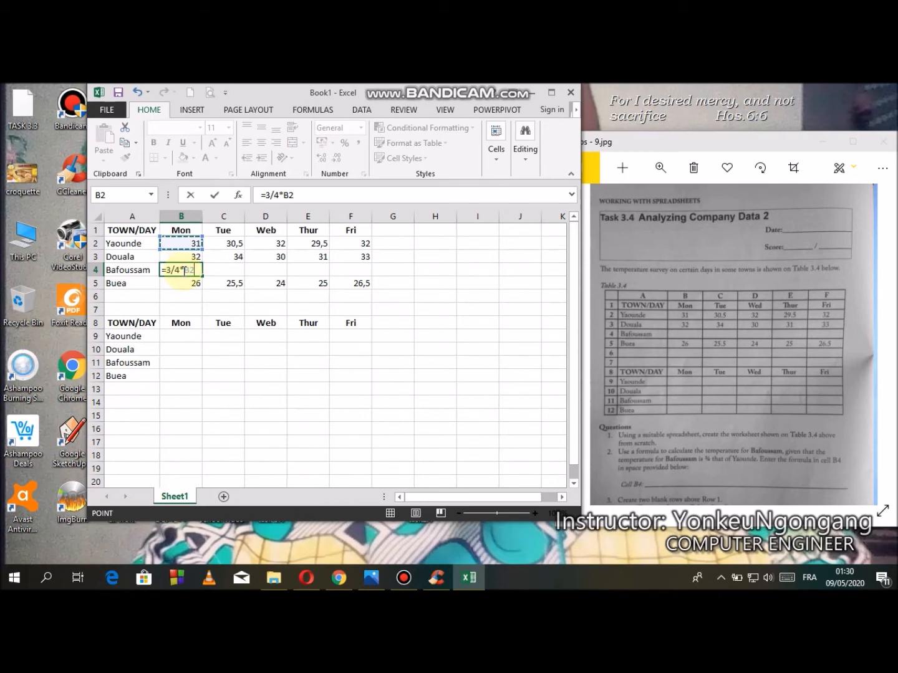
left_click(180, 270)
type(")")
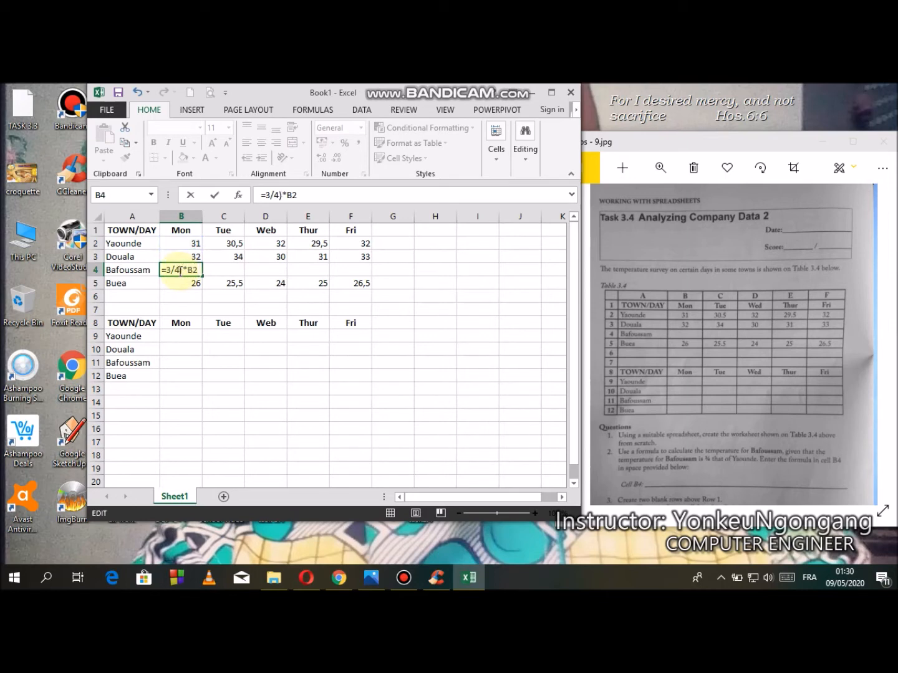
key("Left")
key("Left")
key("Left")
type("(")
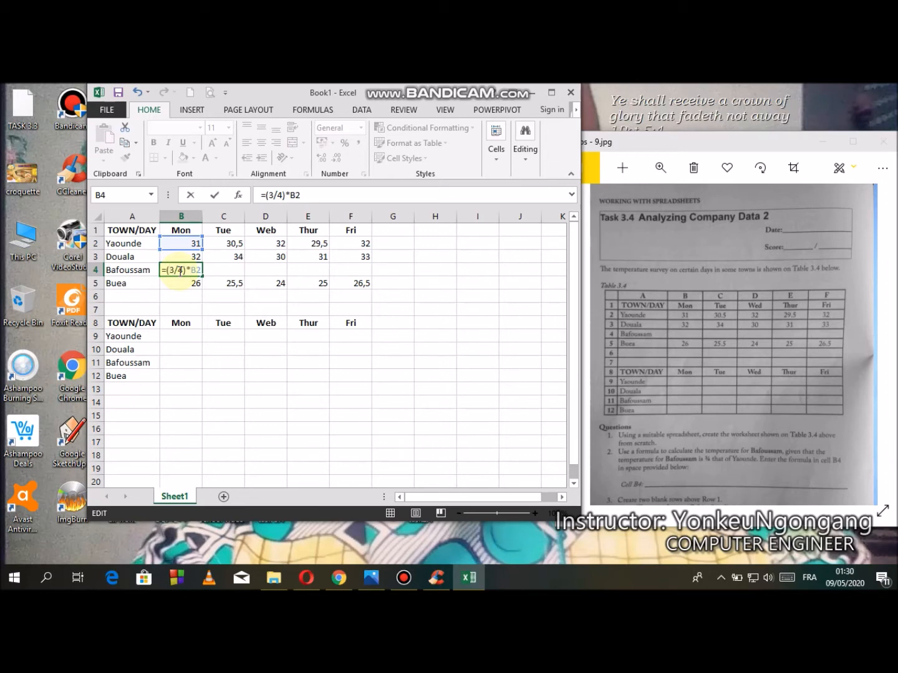
key("Return")
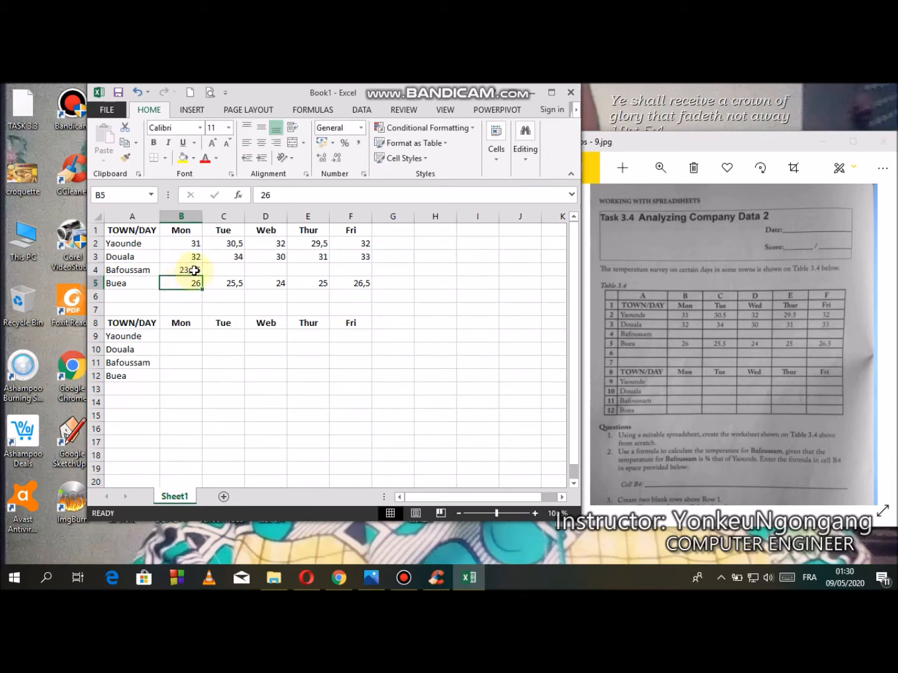
Fill the Bafoussam formula from B4 across to F4 and center all the temperatures in B2:F5.
left_click(190, 271)
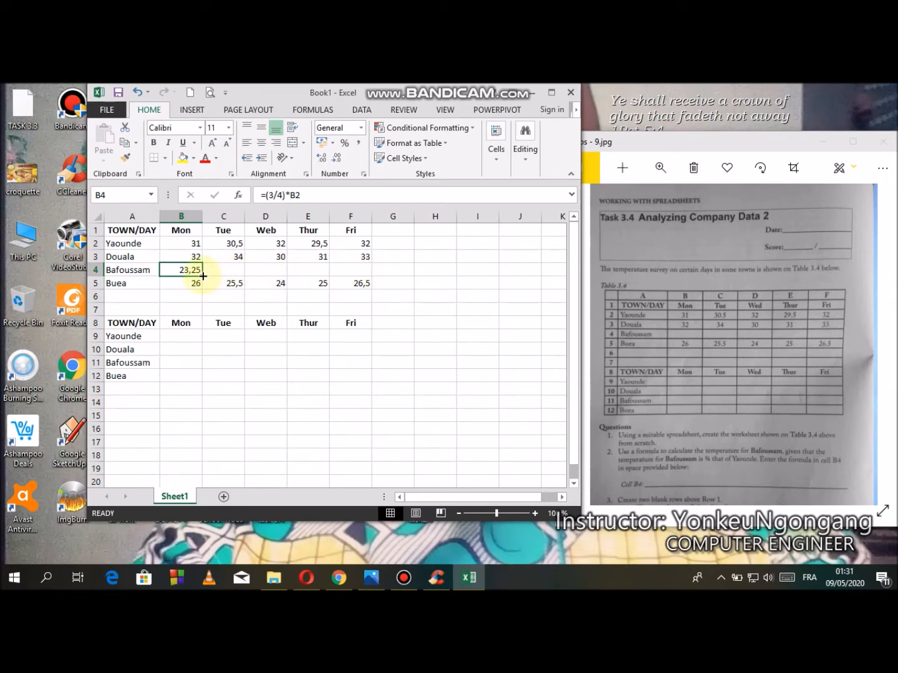
left_click_drag(203, 275, 351, 273)
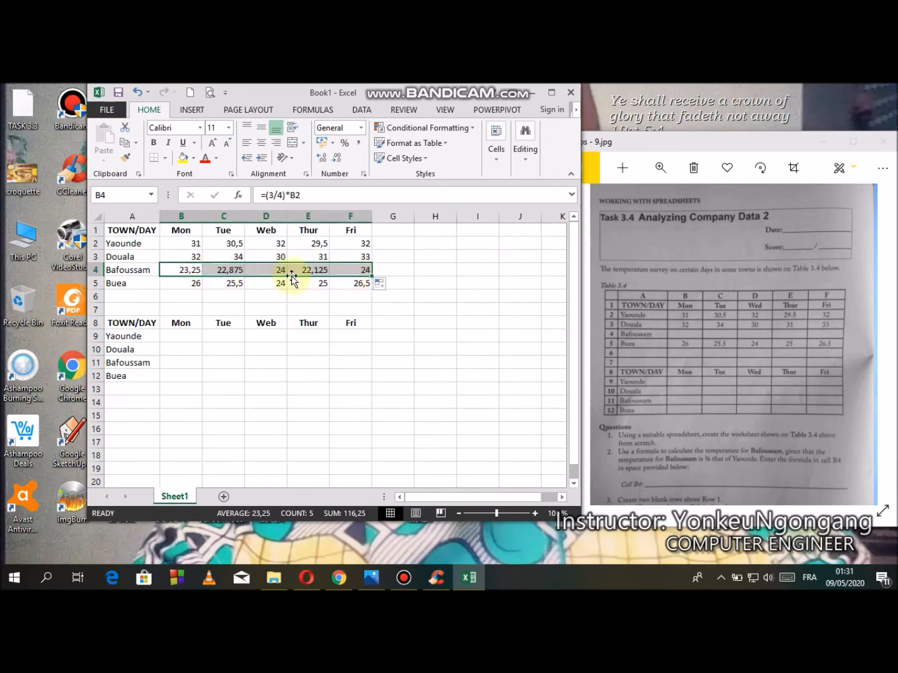
left_click(192, 244)
left_click_drag(215, 245, 367, 285)
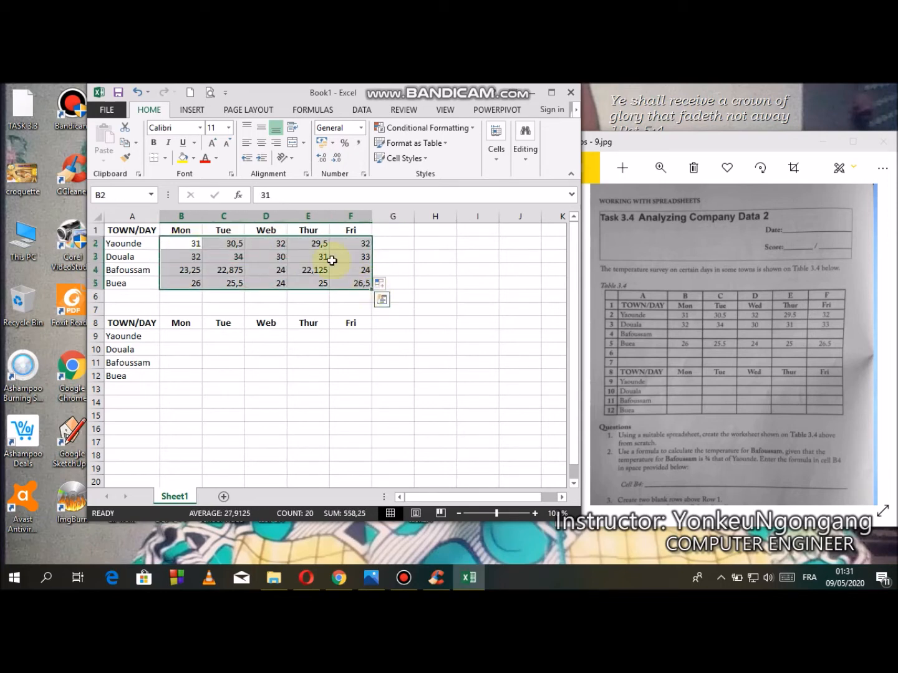
left_click(261, 144)
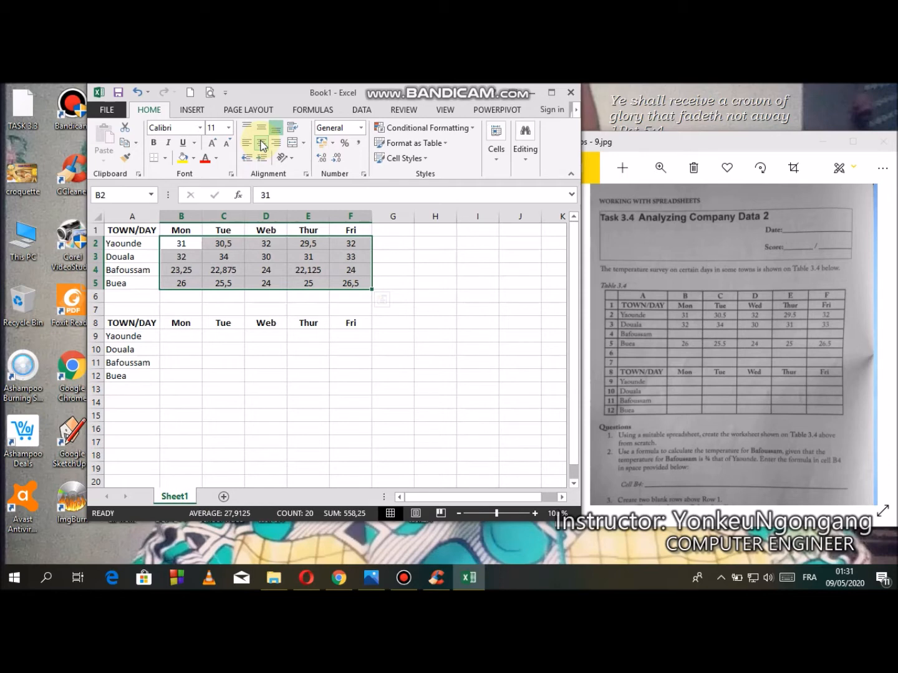
left_click(188, 270)
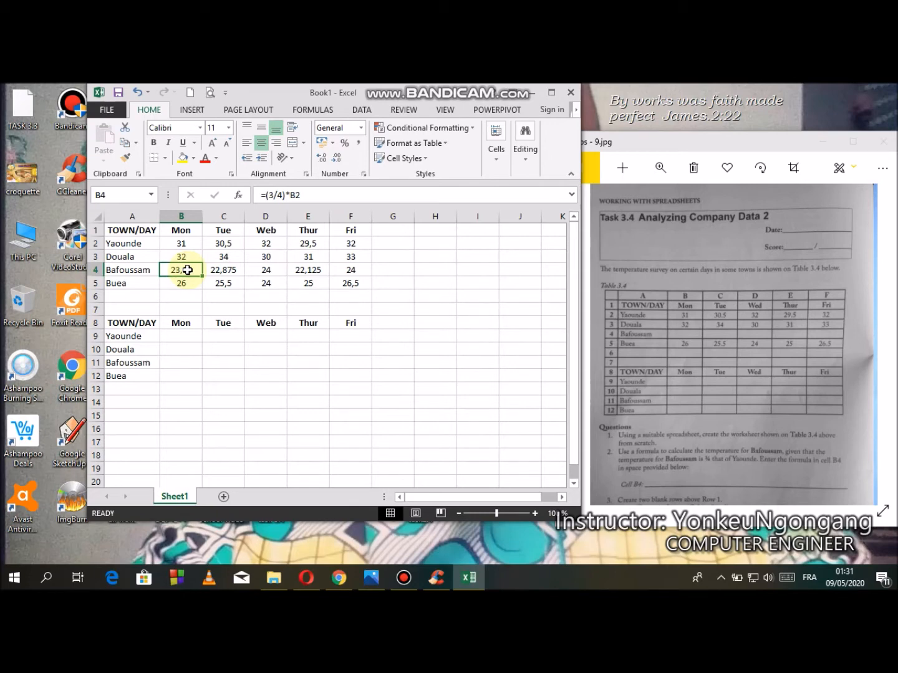
Check the next question on the task sheet and insert two blank rows above row 1.
left_click_drag(670, 418, 663, 337)
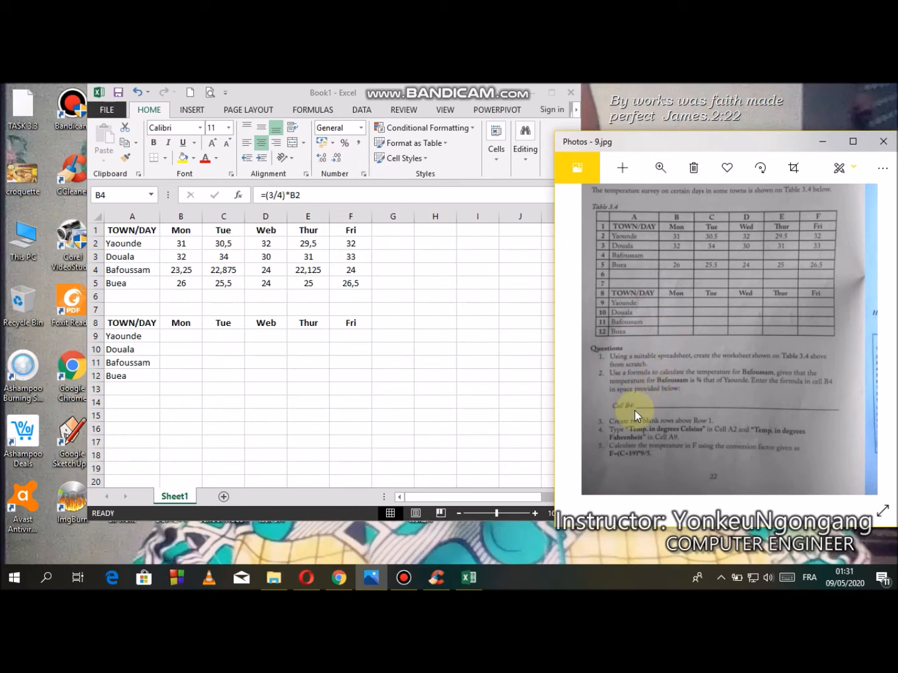
left_click(317, 331)
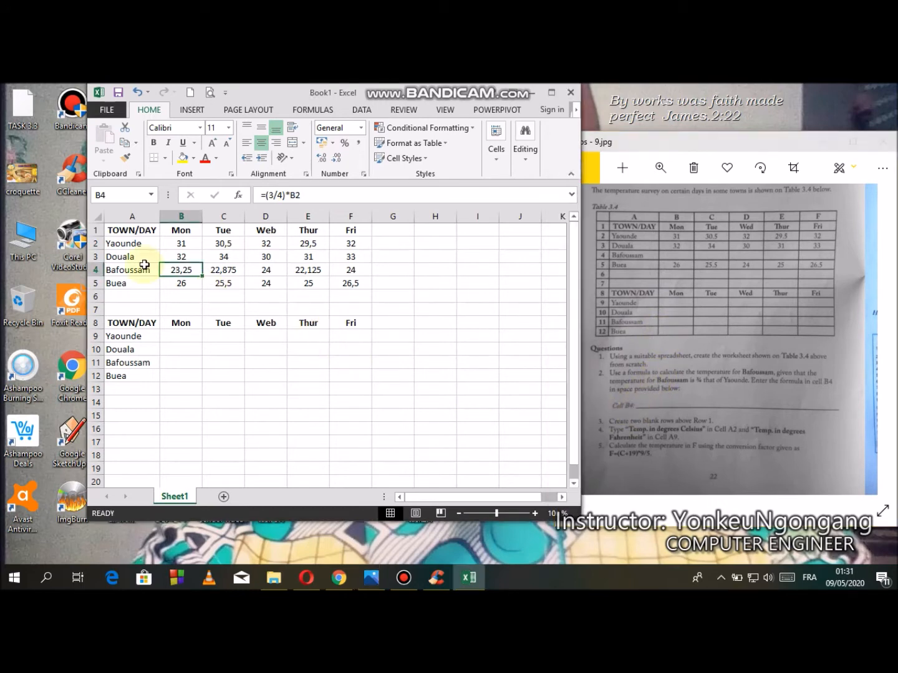
left_click(98, 229)
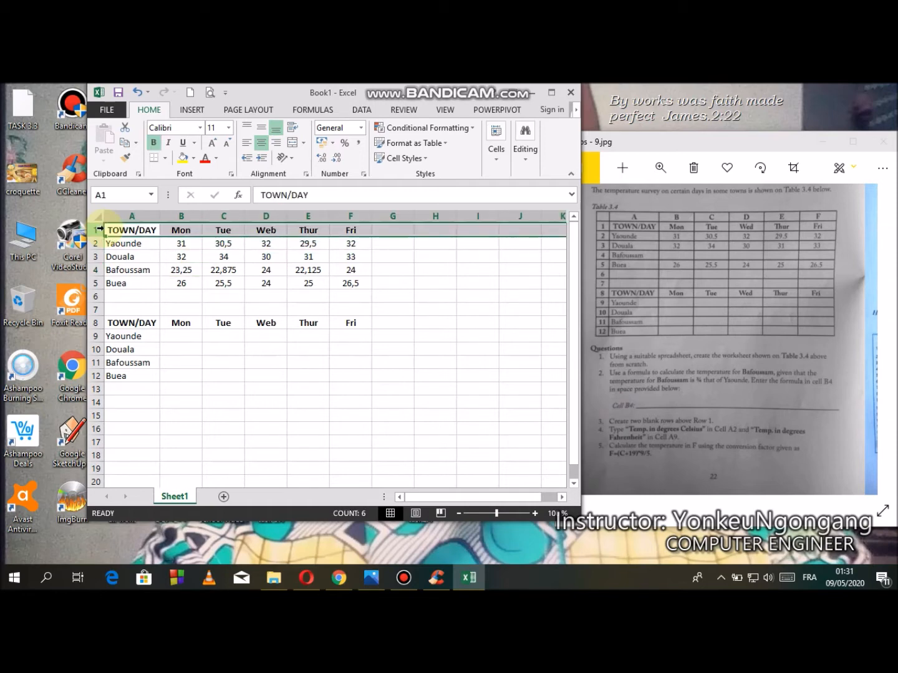
right_click(100, 228)
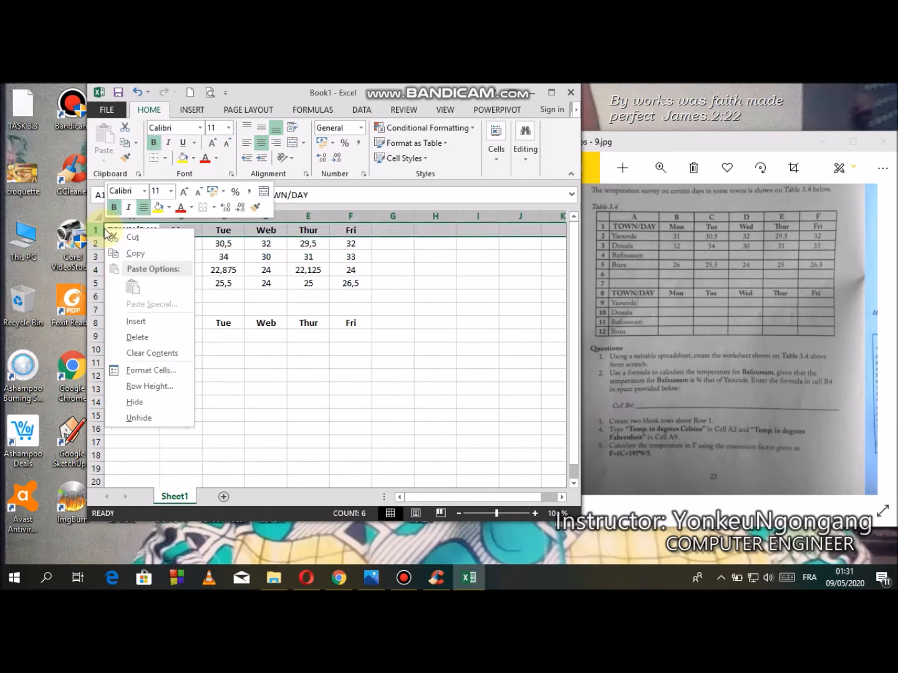
left_click(152, 324)
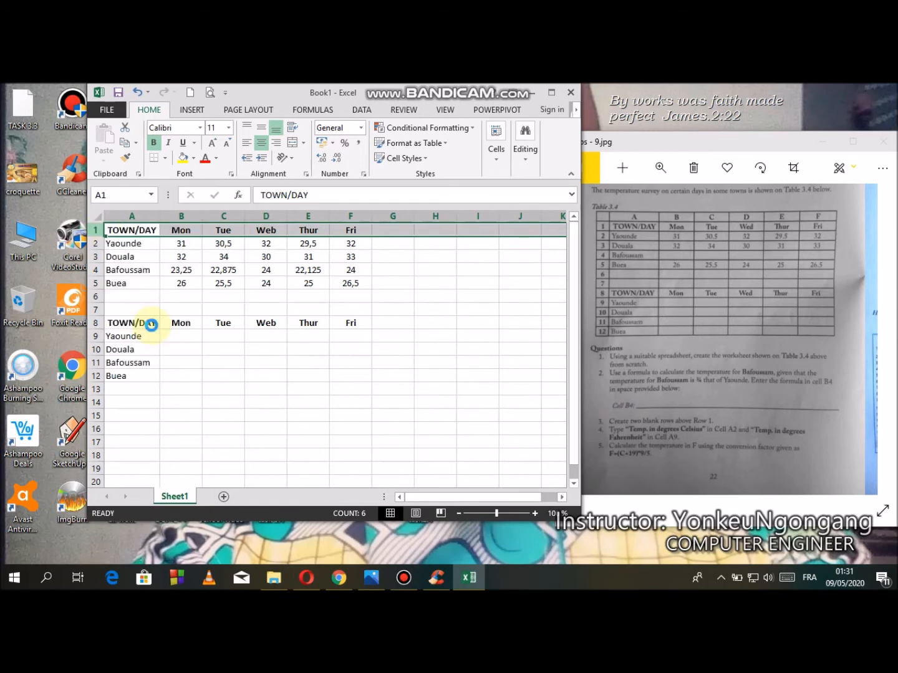
right_click(95, 228)
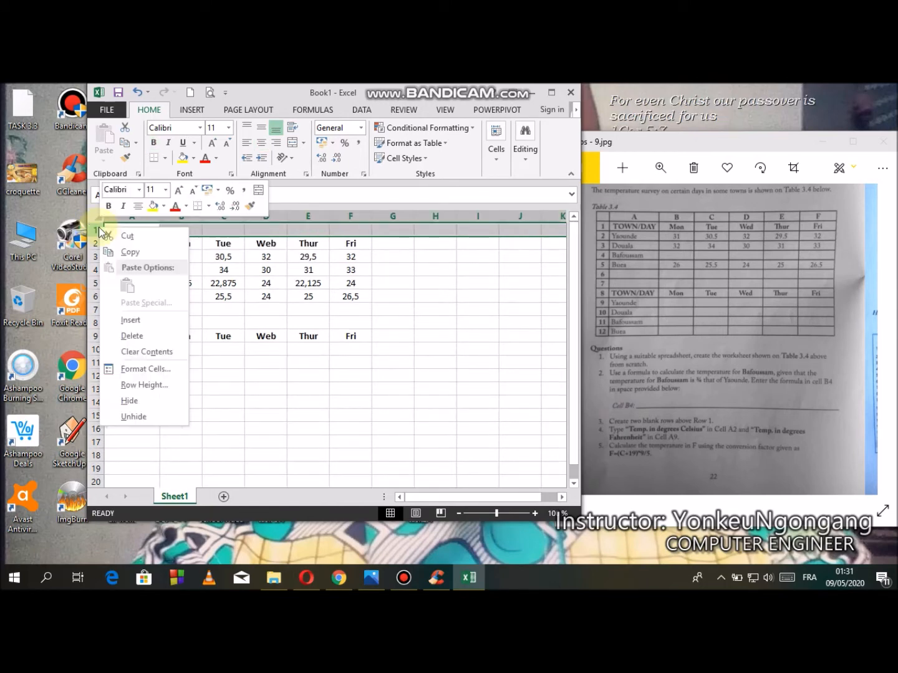
left_click(126, 324)
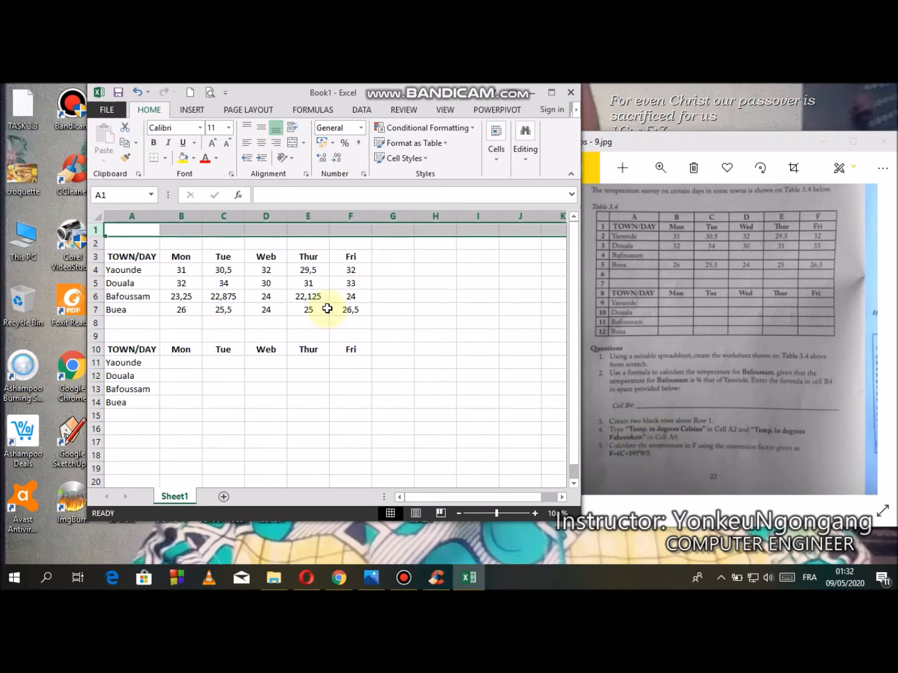
Enter the title "Temp.in degrees Celsius" in cell A2 above the first table.
left_click(135, 242)
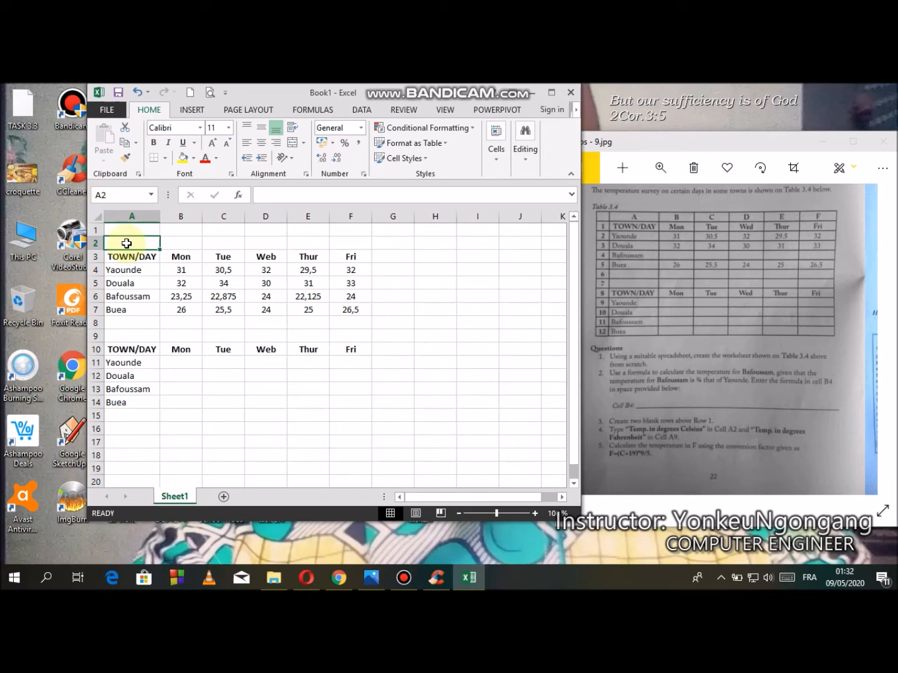
type("Temp")
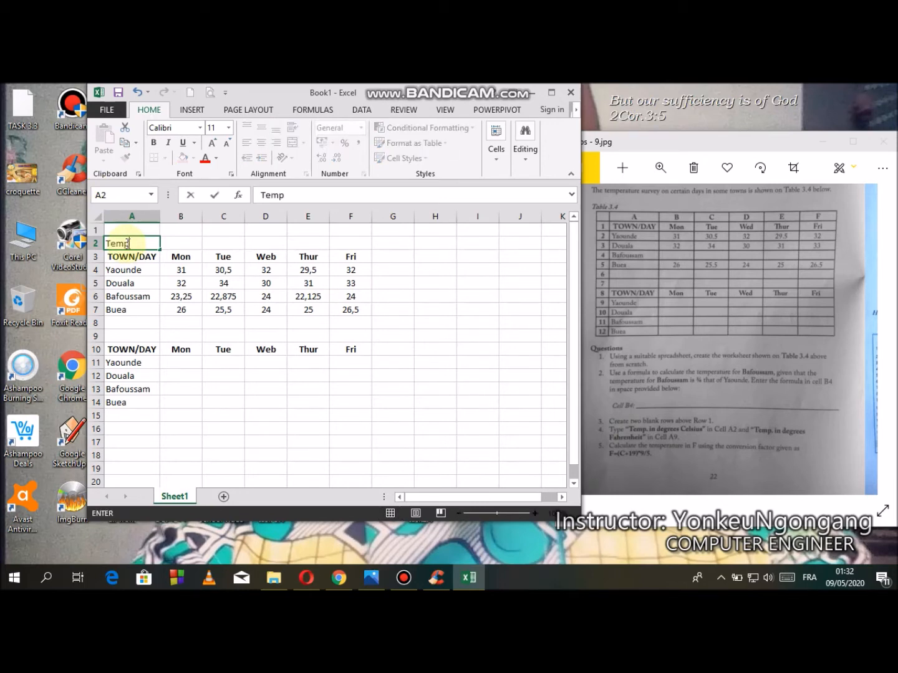
type("?")
key("BackSpace")
type(".")
type("U+")
key("BackSpace")
key("BackSpace")
type("in degrees C")
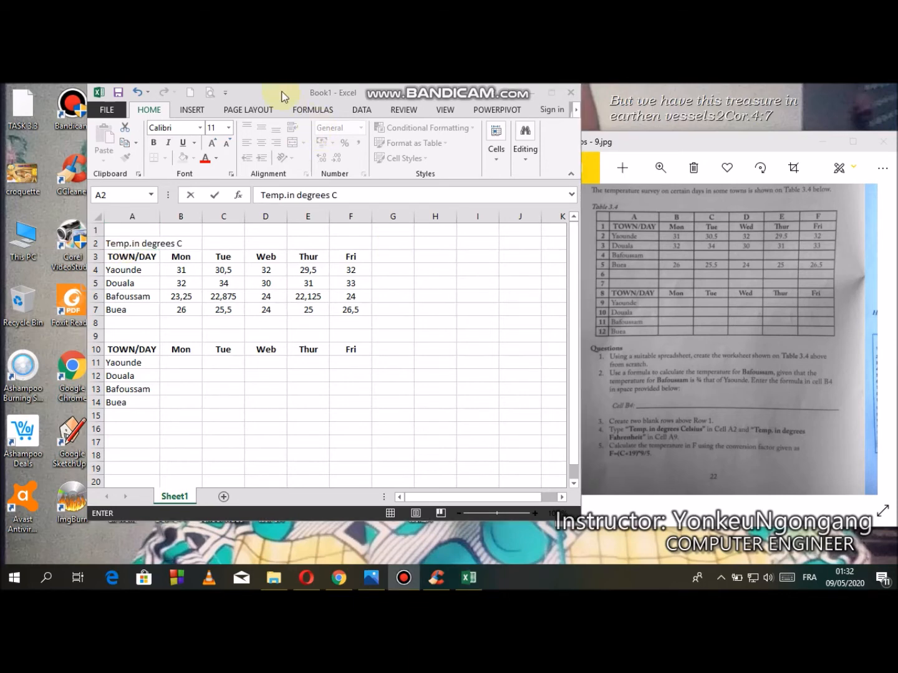
left_click_drag(328, 94, 367, 94)
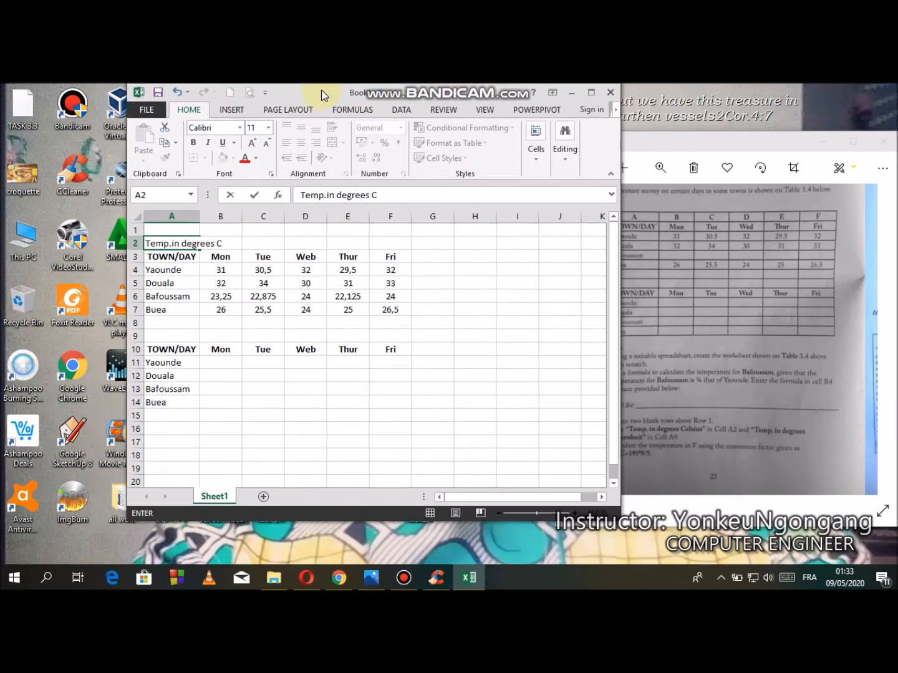
left_click(222, 245)
type("ef")
key("BackSpace")
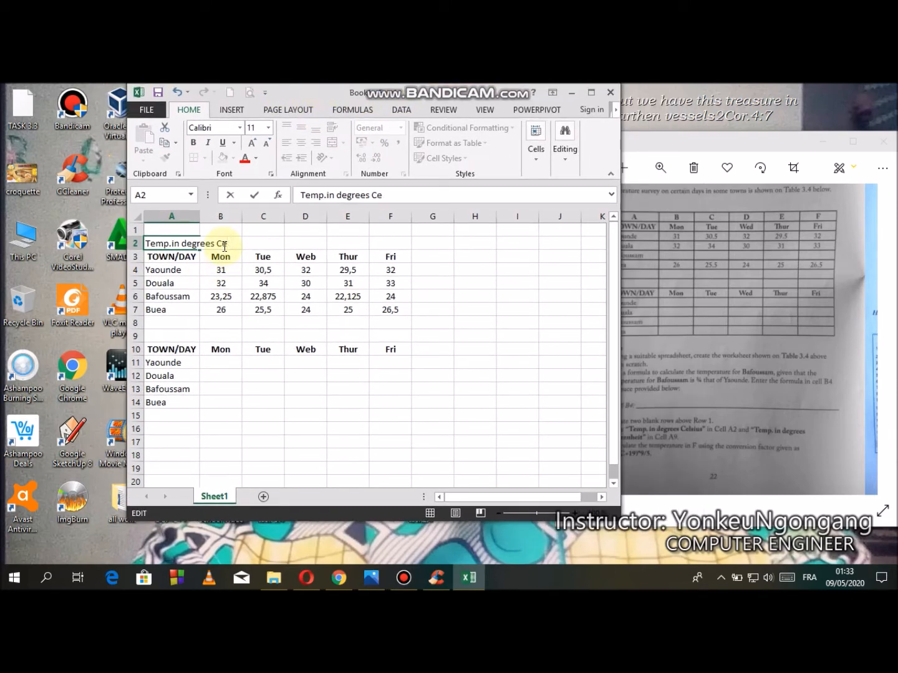
type("lsieus")
key("BackSpace")
key("BackSpace")
key("BackSpace")
type("us")
left_click_drag(329, 95, 273, 115)
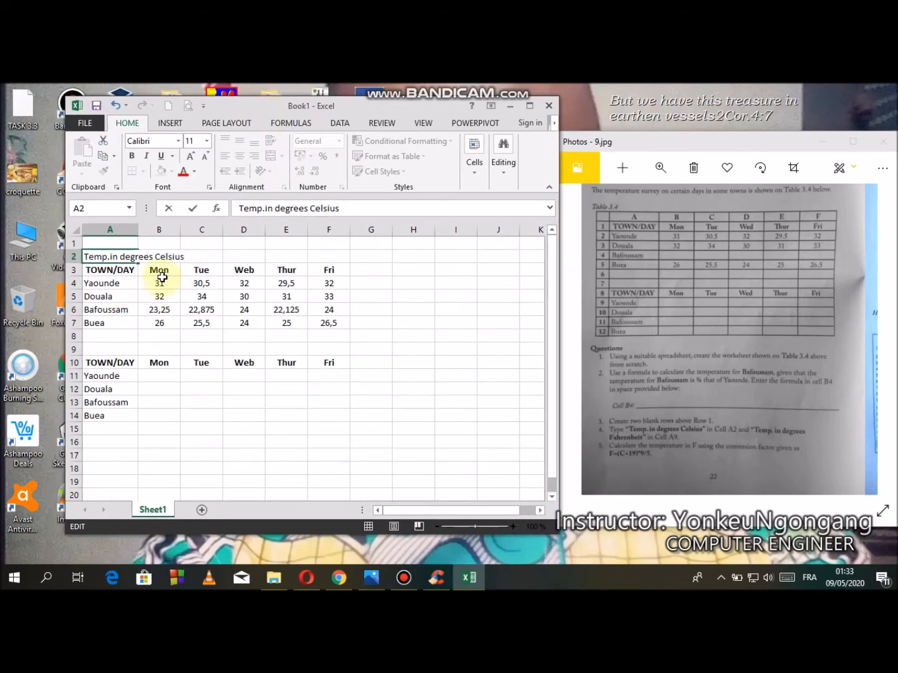
left_click(187, 295)
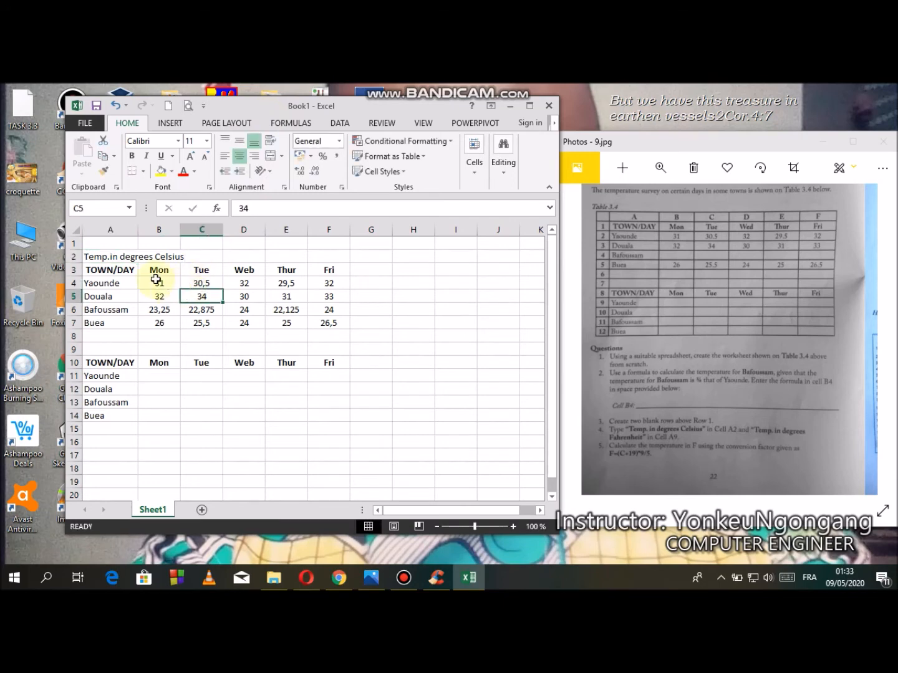
left_click(120, 258)
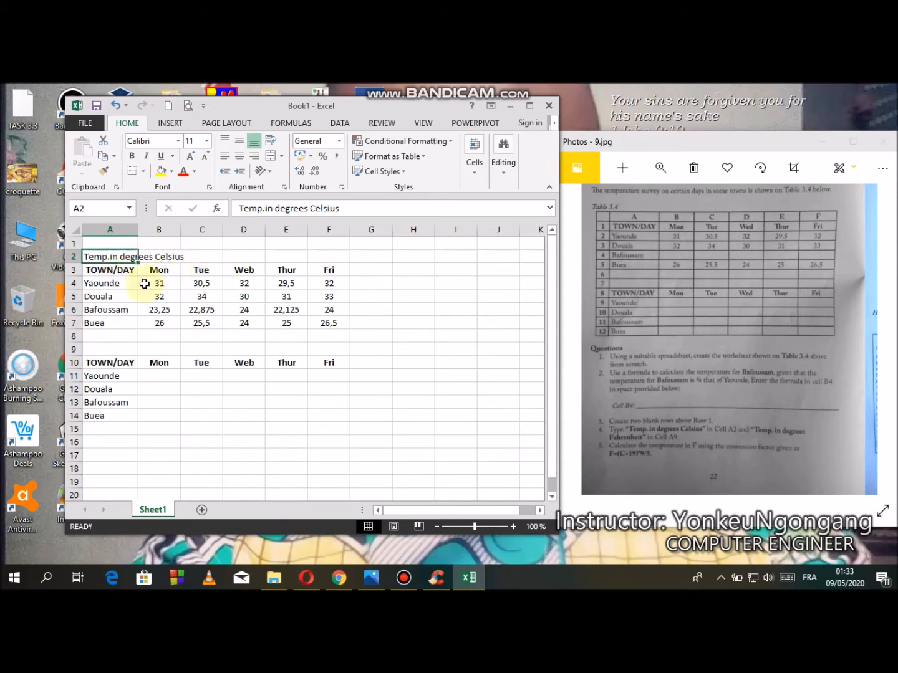
Enter the title "Temp.in degrees Fahrenheit" in cell A9 above the second table.
left_click(106, 351)
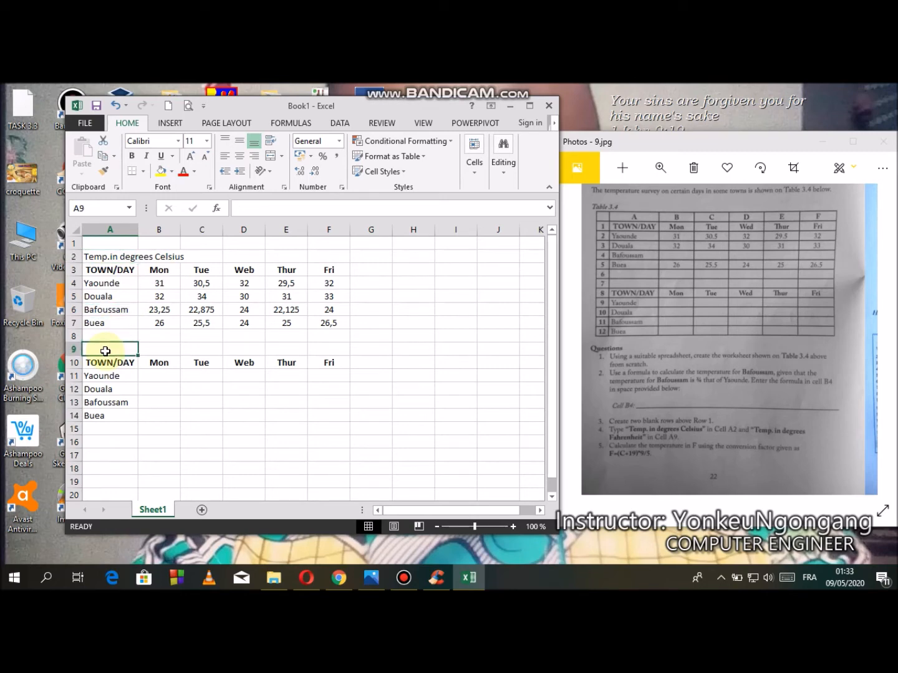
type("Temp")
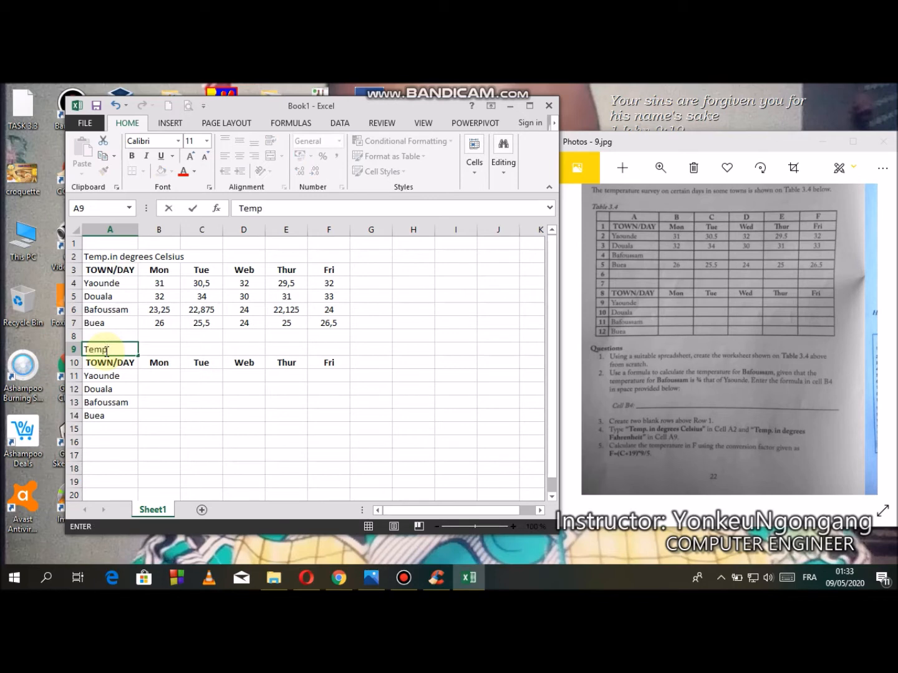
type(".in degrees Fah")
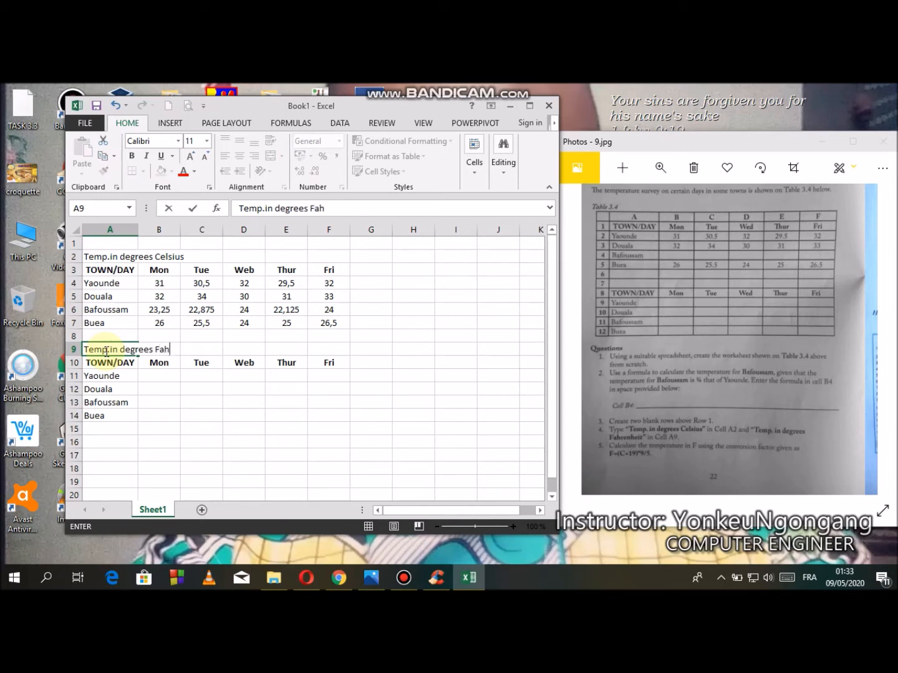
type("renheit")
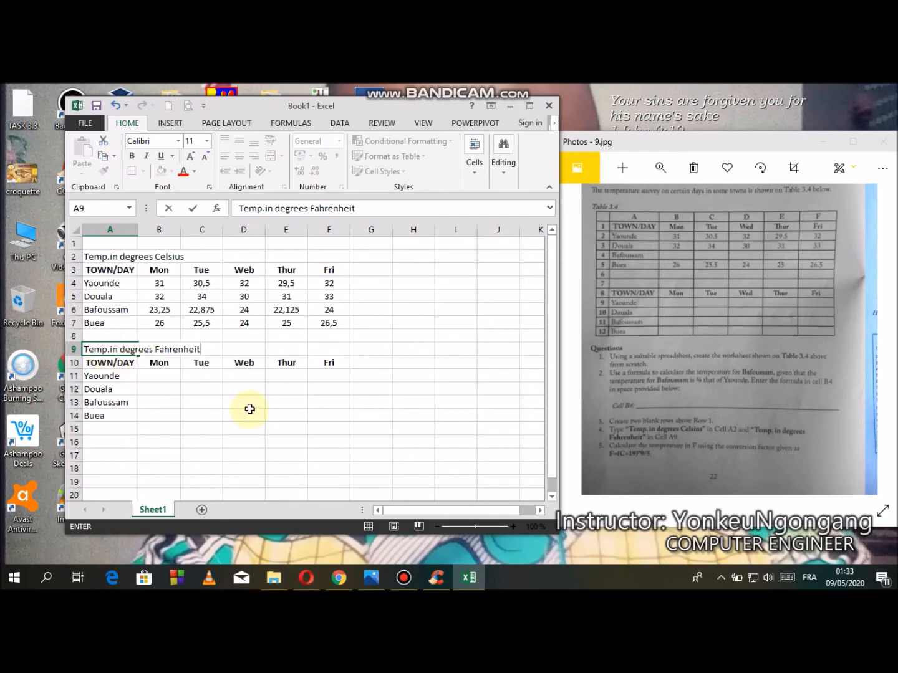
left_click(249, 409)
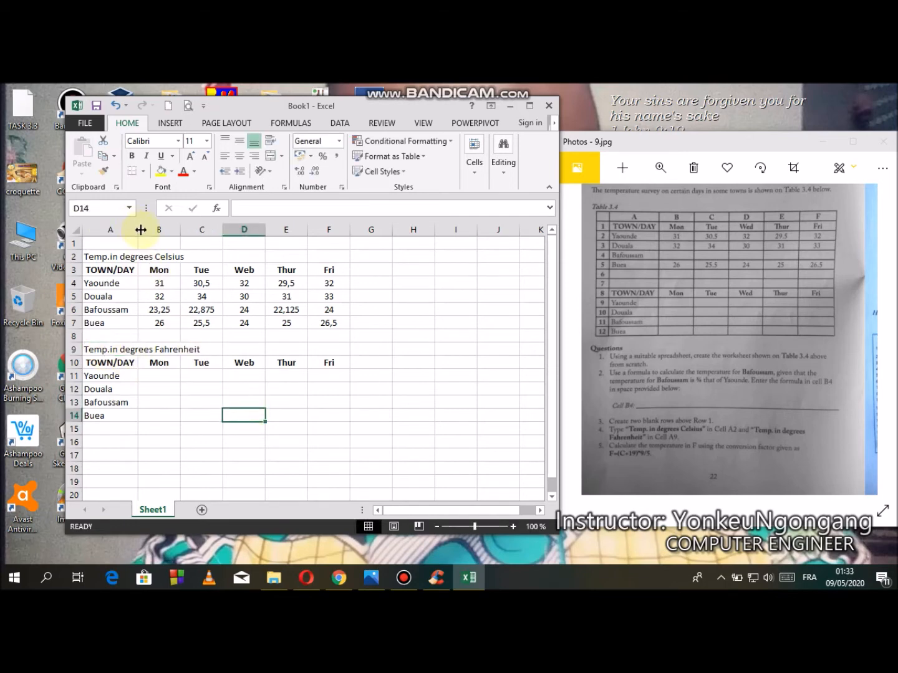
Widen column A until both table titles fit inside it.
left_click_drag(138, 230, 182, 233)
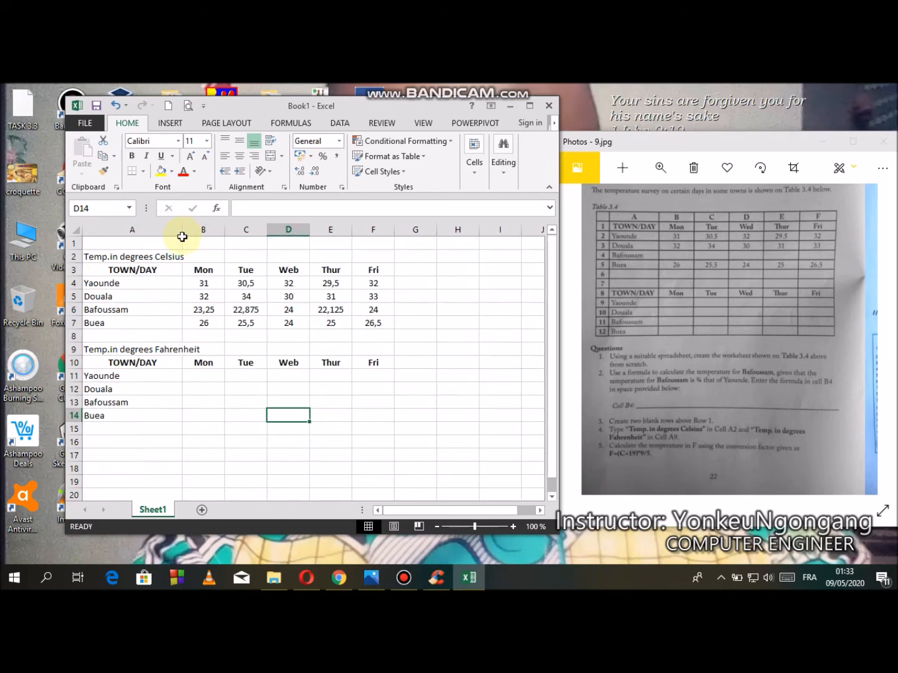
left_click_drag(180, 233, 189, 235)
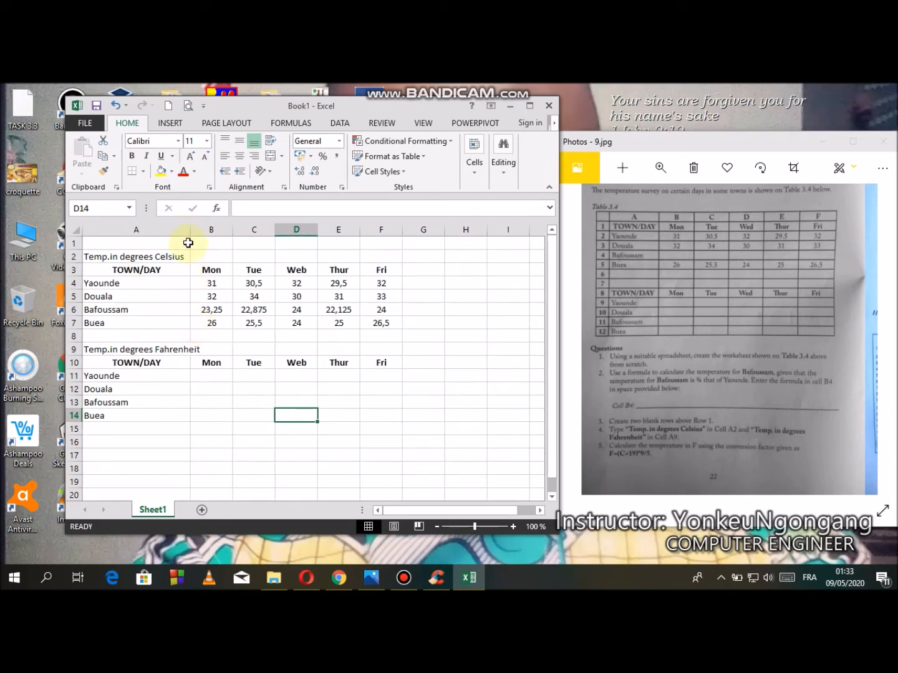
left_click_drag(189, 230, 205, 233)
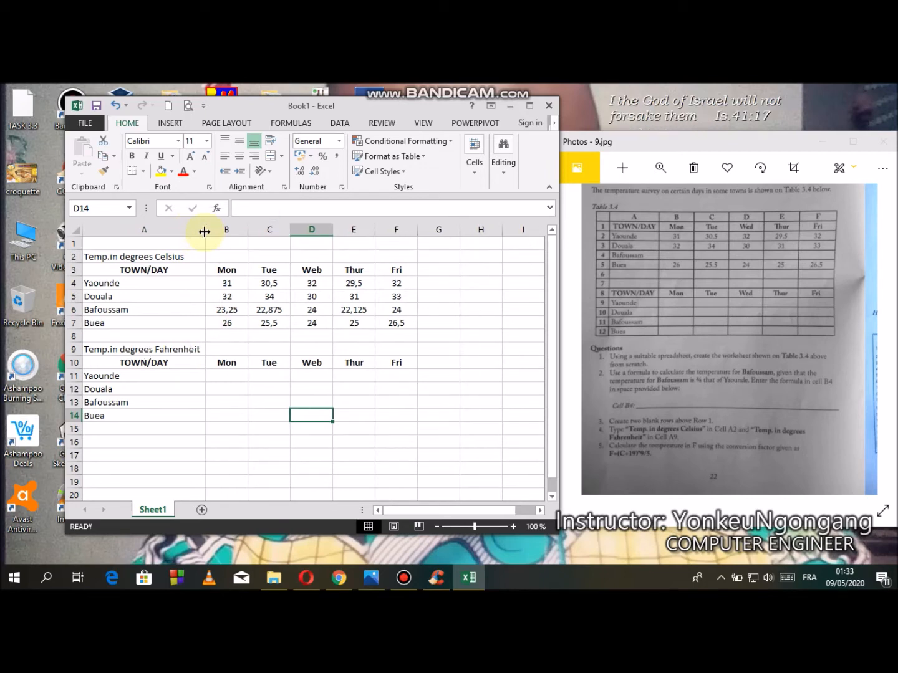
Make the titles in A2 and A9 bold.
left_click(134, 255)
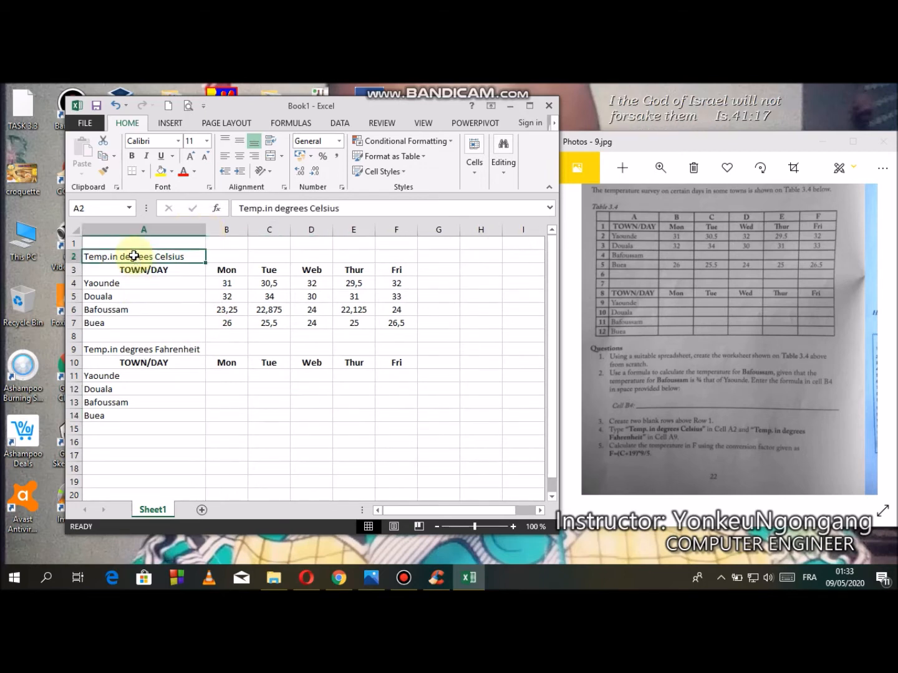
left_click(132, 156)
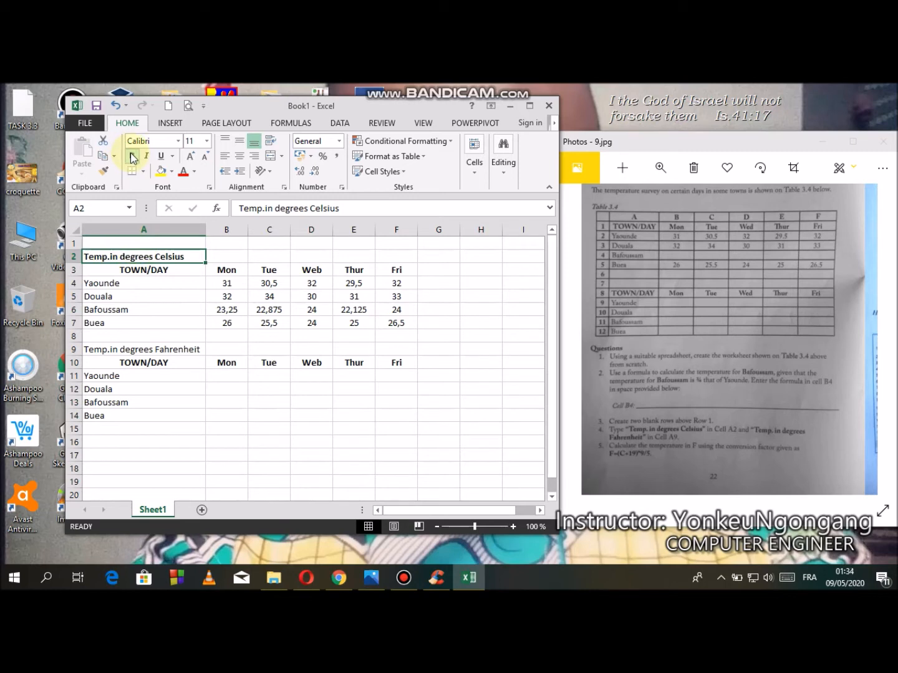
left_click(145, 347)
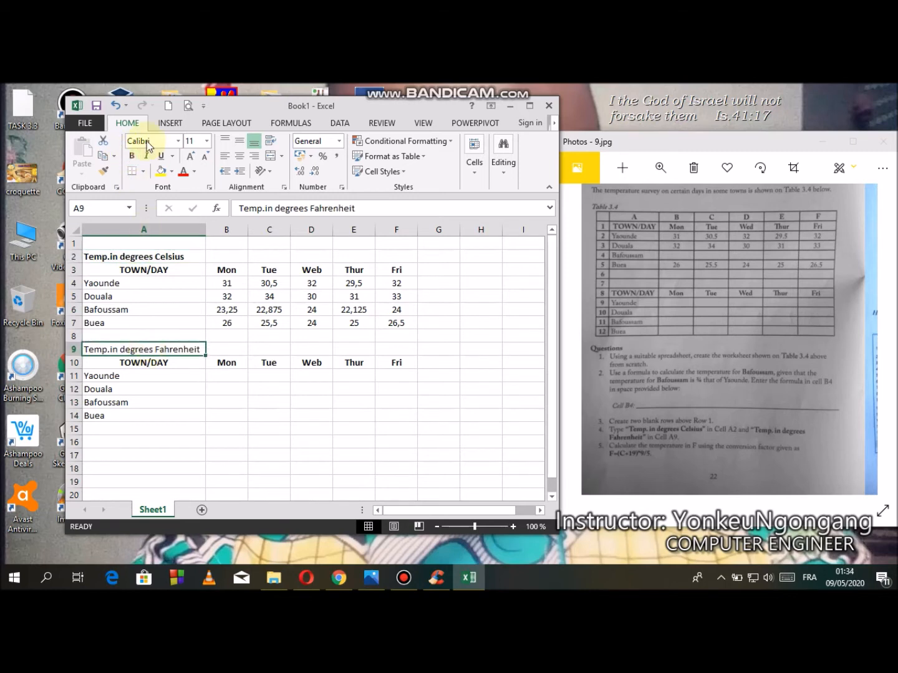
left_click(132, 156)
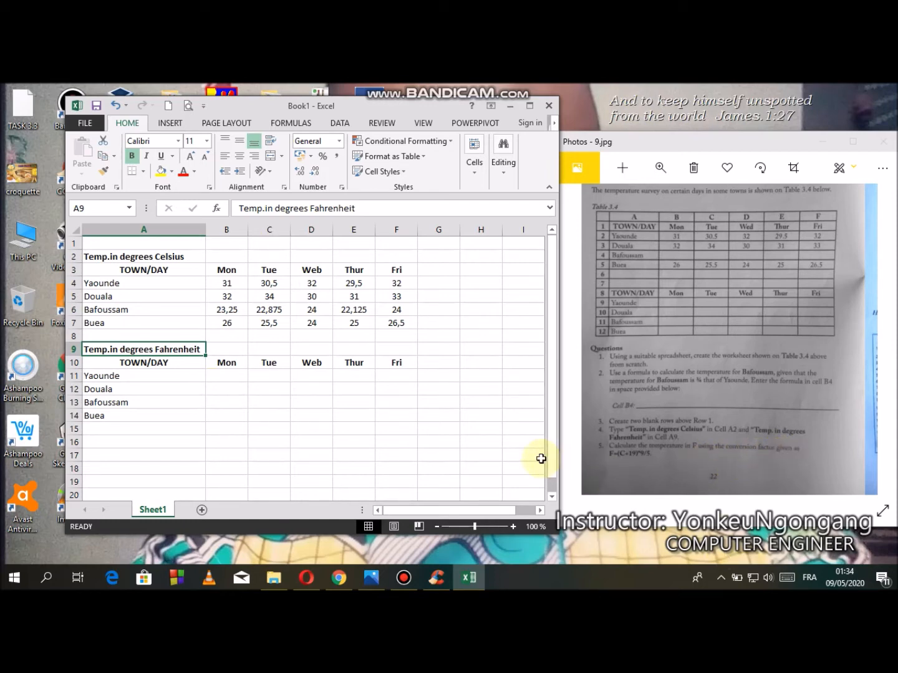
Enter the Fahrenheit conversion formula =(B4+19)*(9/5) in B11 for Yaounde on Monday.
left_click(230, 375)
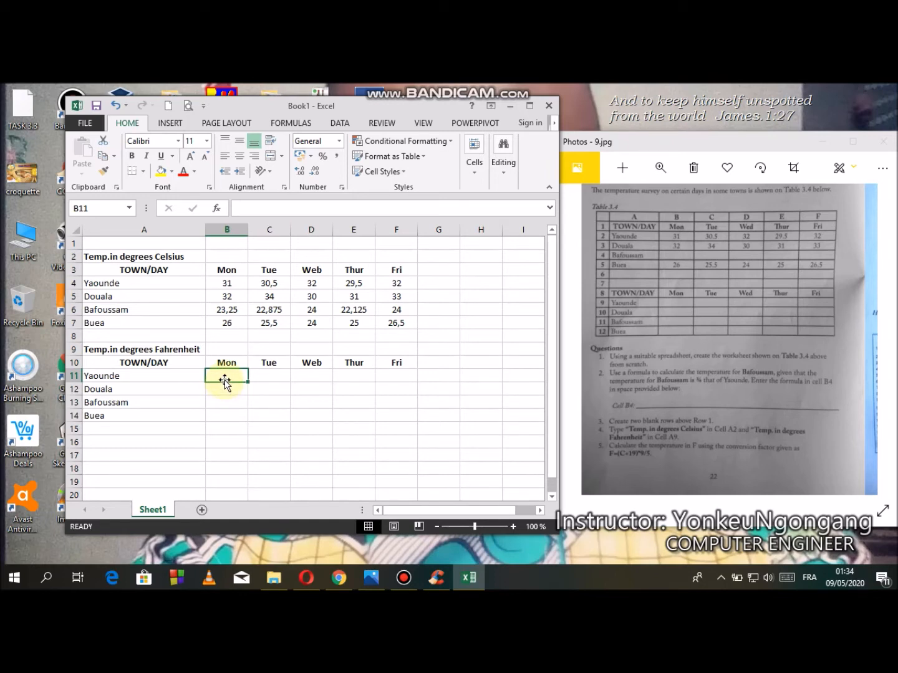
type("=")
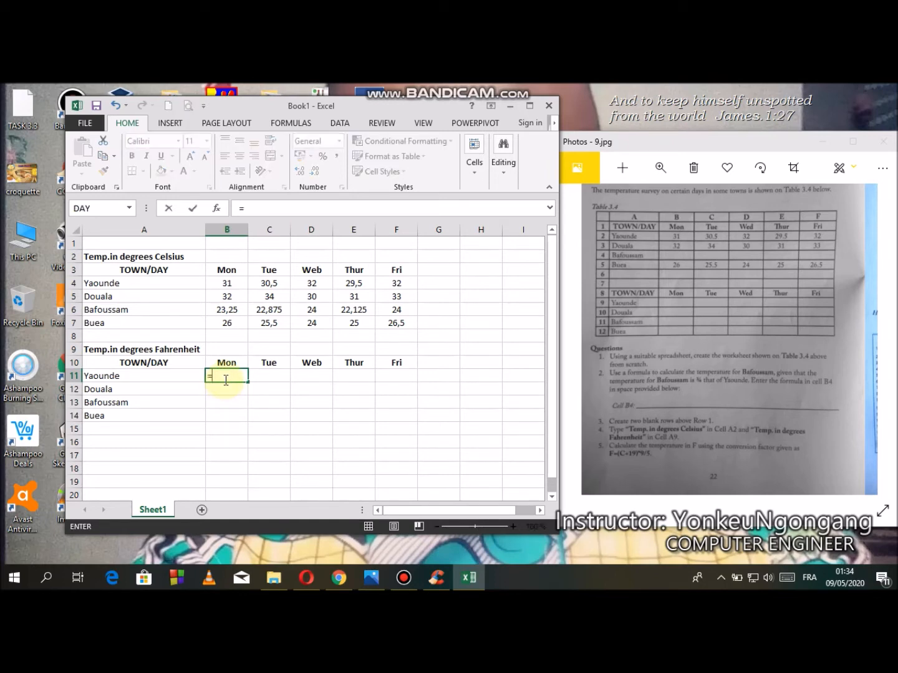
type("(")
left_click(228, 283)
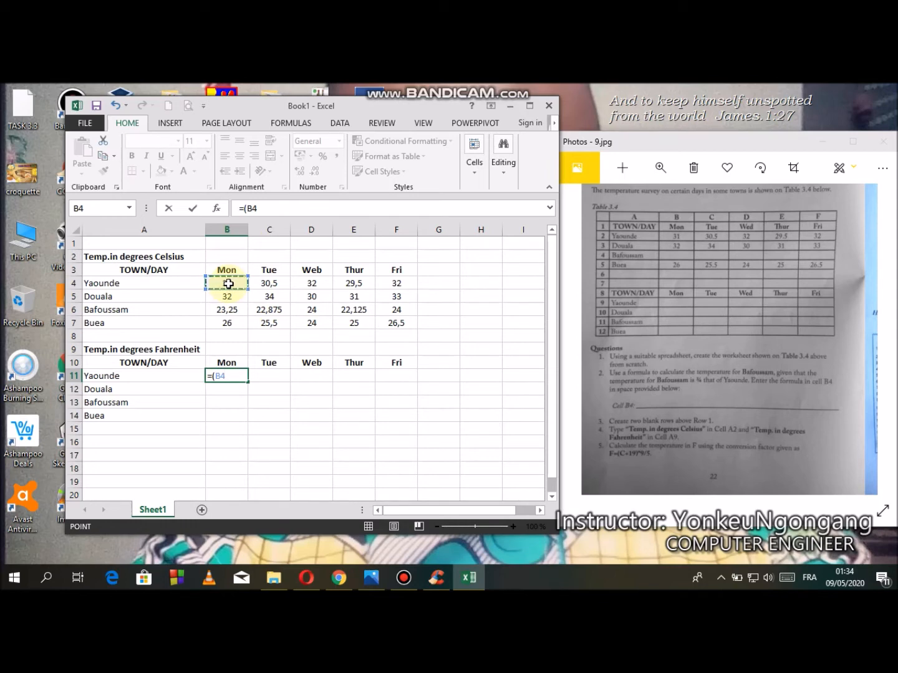
type("+19)")
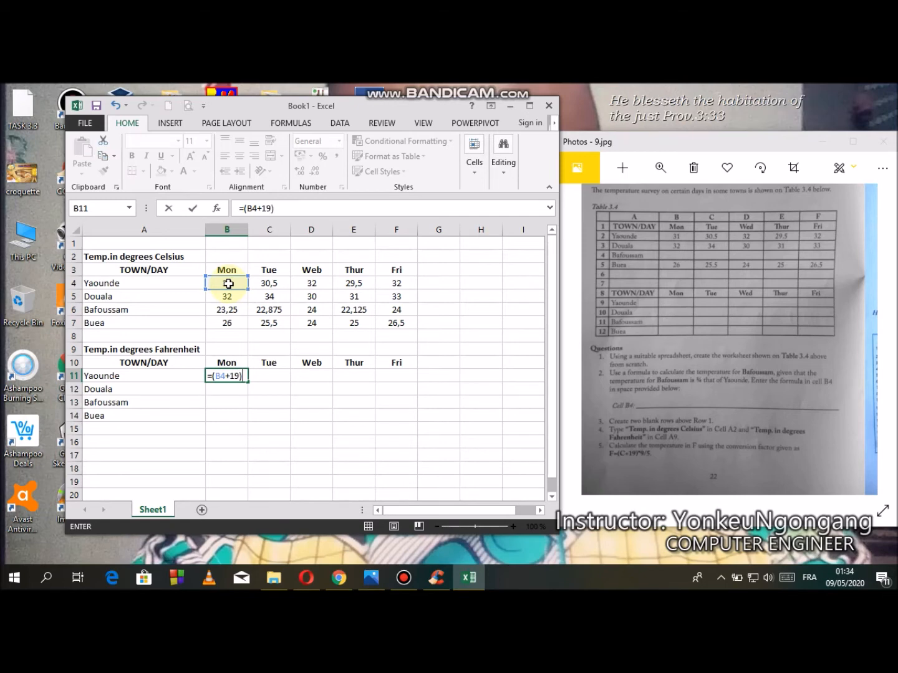
type("*9/5")
left_click(227, 379)
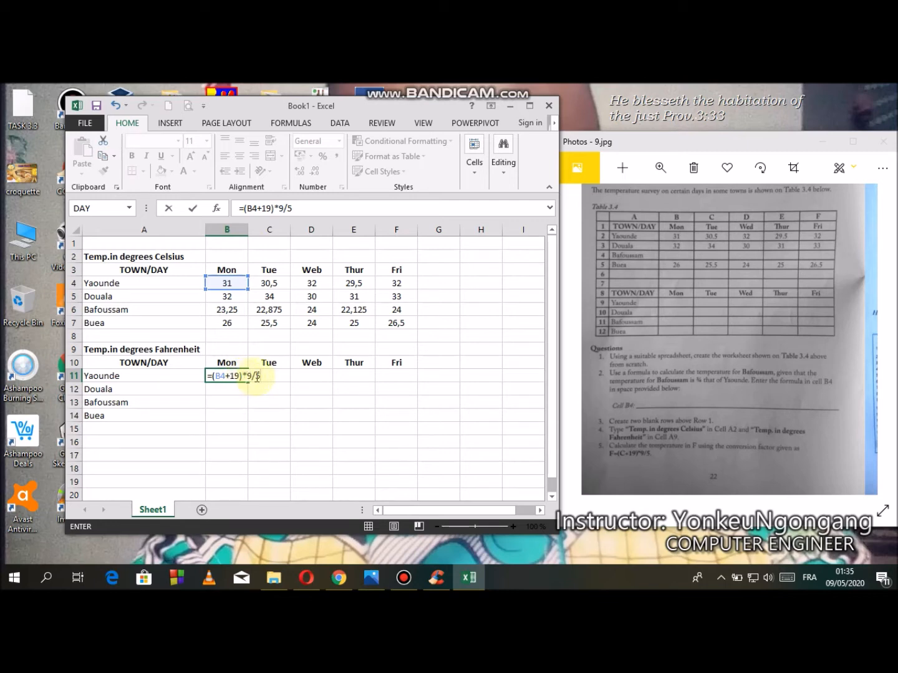
left_click(248, 376)
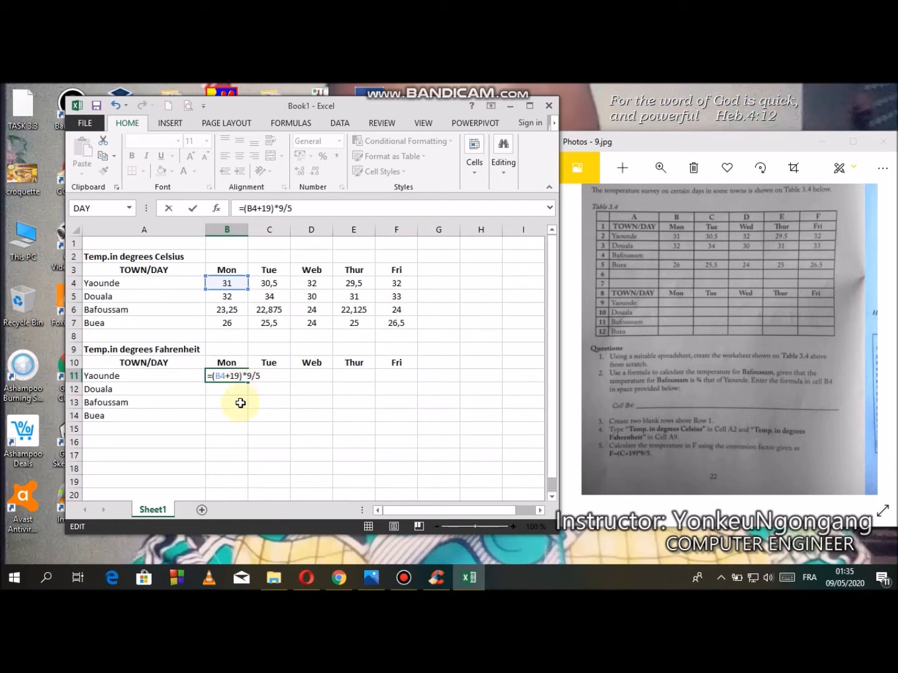
type("(9/5)")
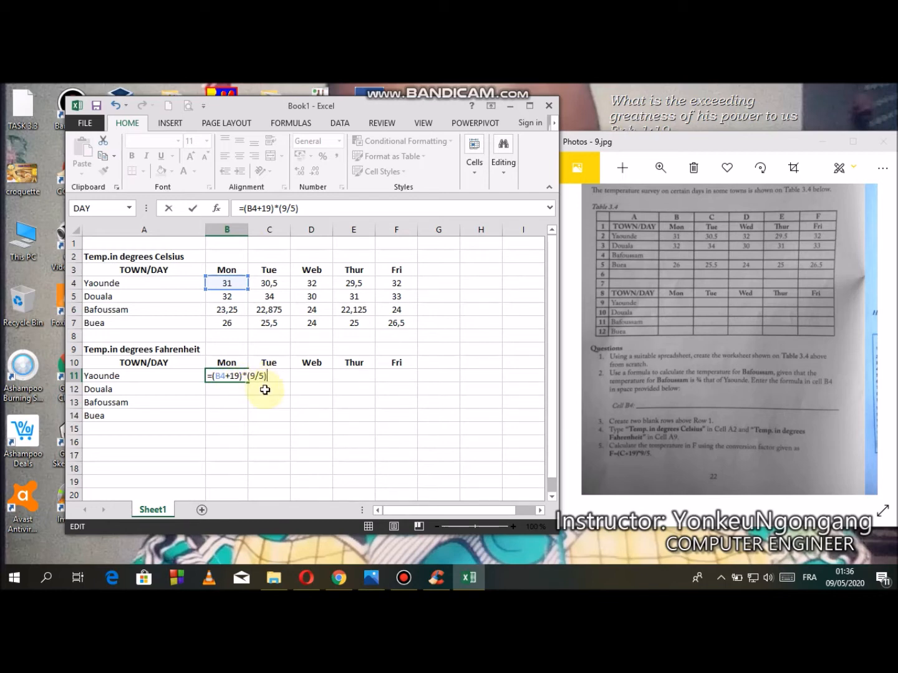
key("Return")
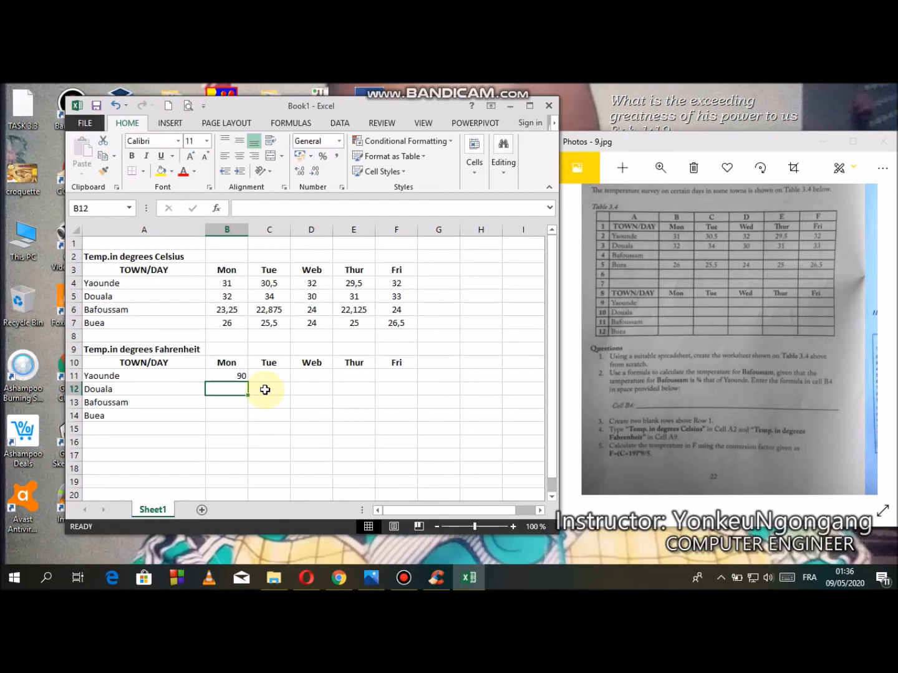
Fill the conversion formula from B11 across to F11 and down to B12.
left_click(229, 375)
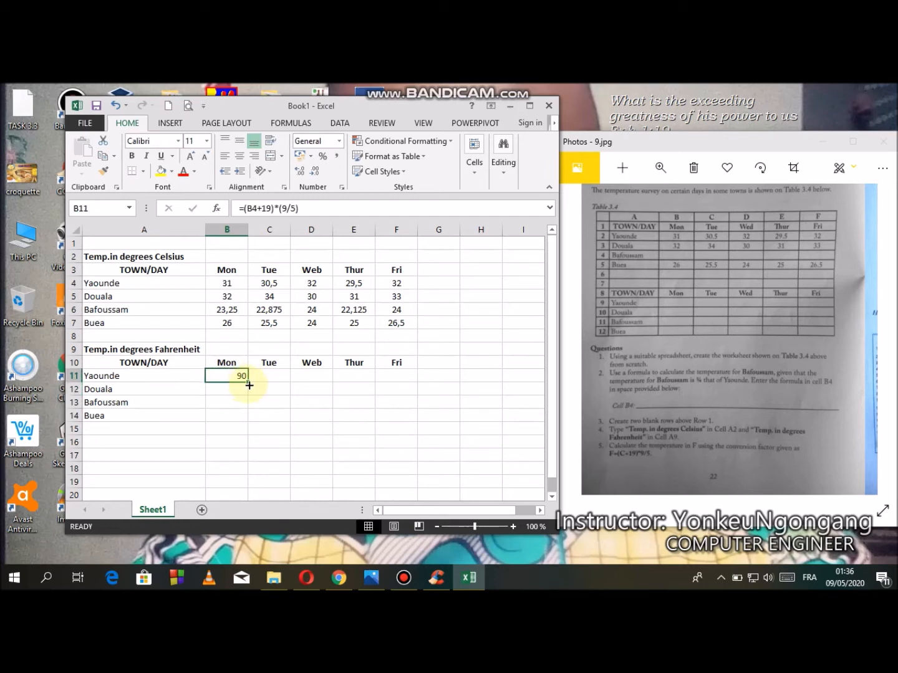
left_click_drag(281, 384, 402, 384)
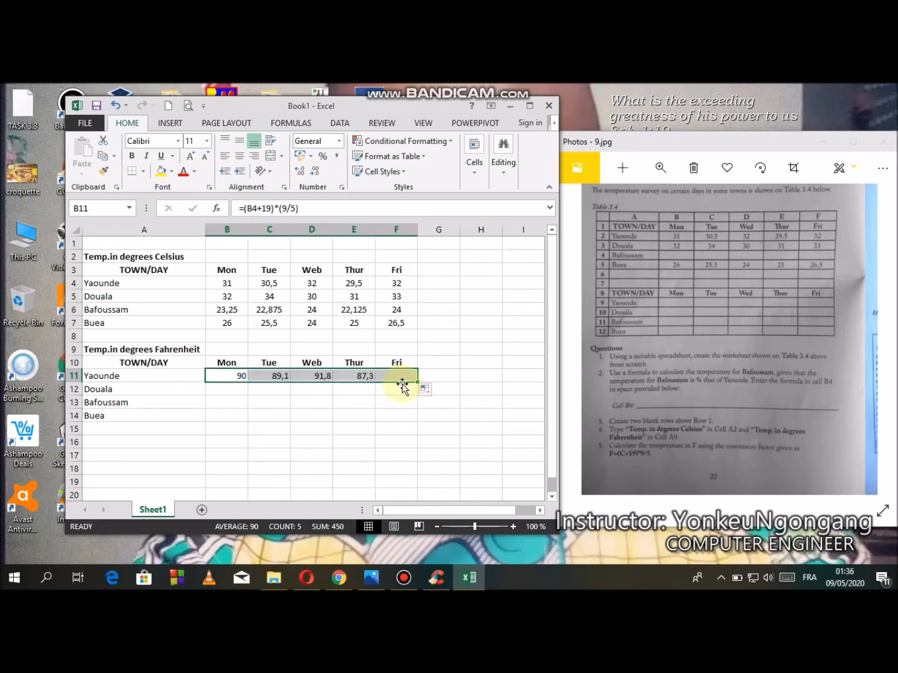
left_click(230, 376)
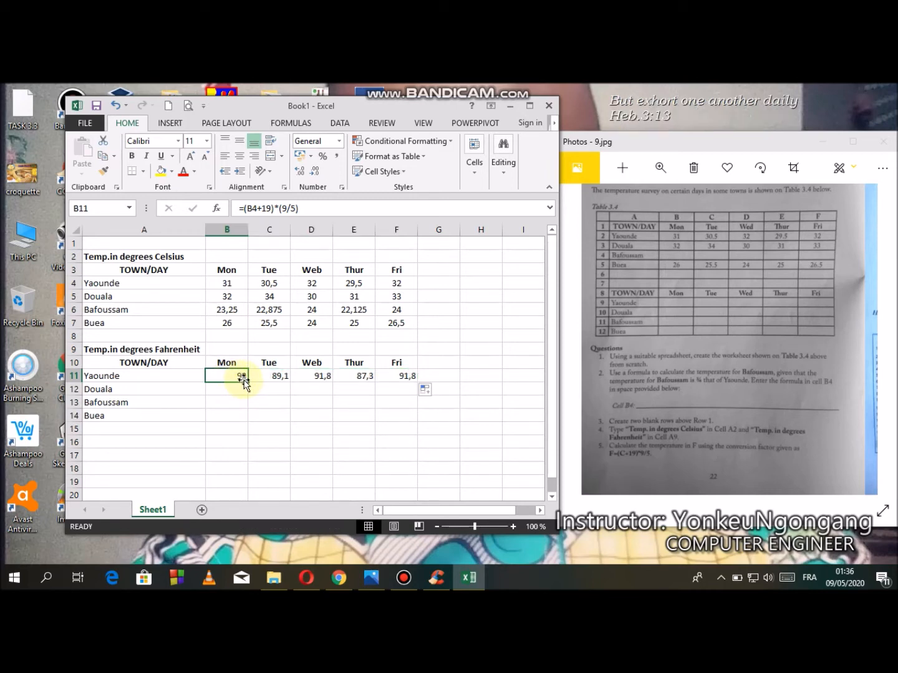
left_click_drag(248, 383, 248, 394)
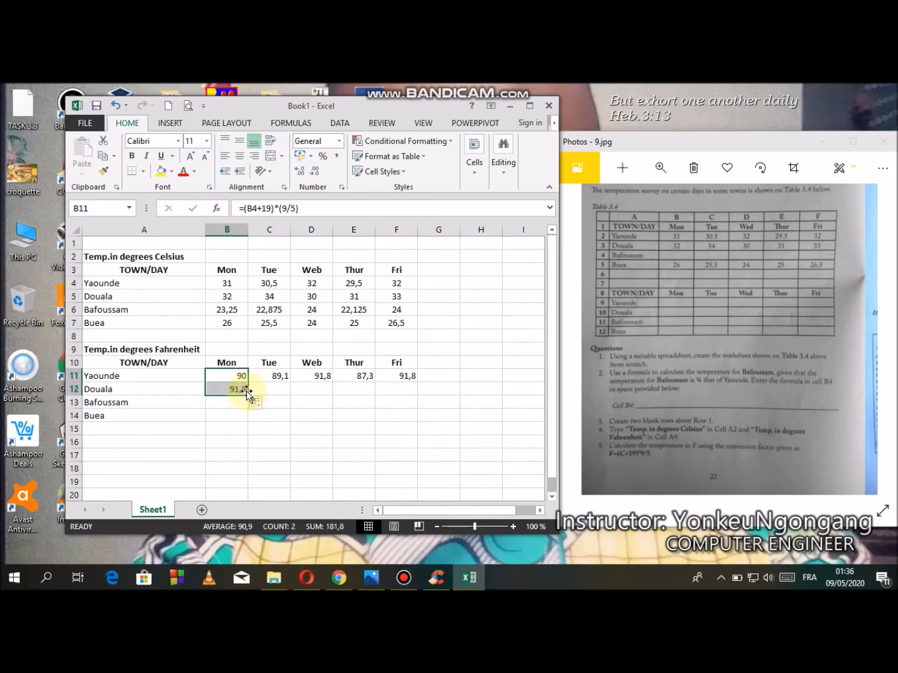
Check the cell reference in the Douala formula in B12 and fill it across to F12.
left_click(234, 388)
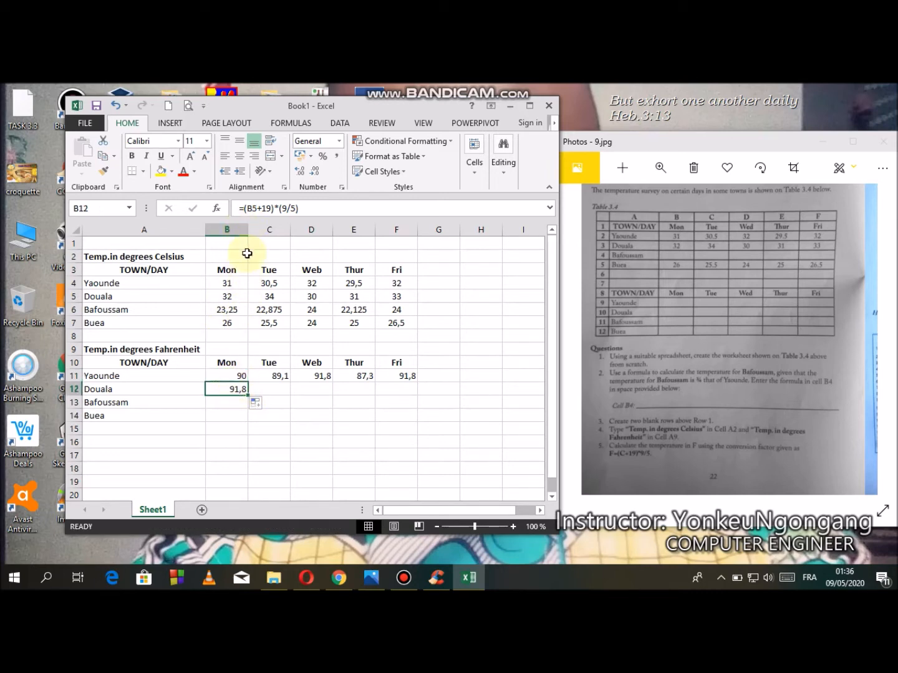
left_click(257, 211)
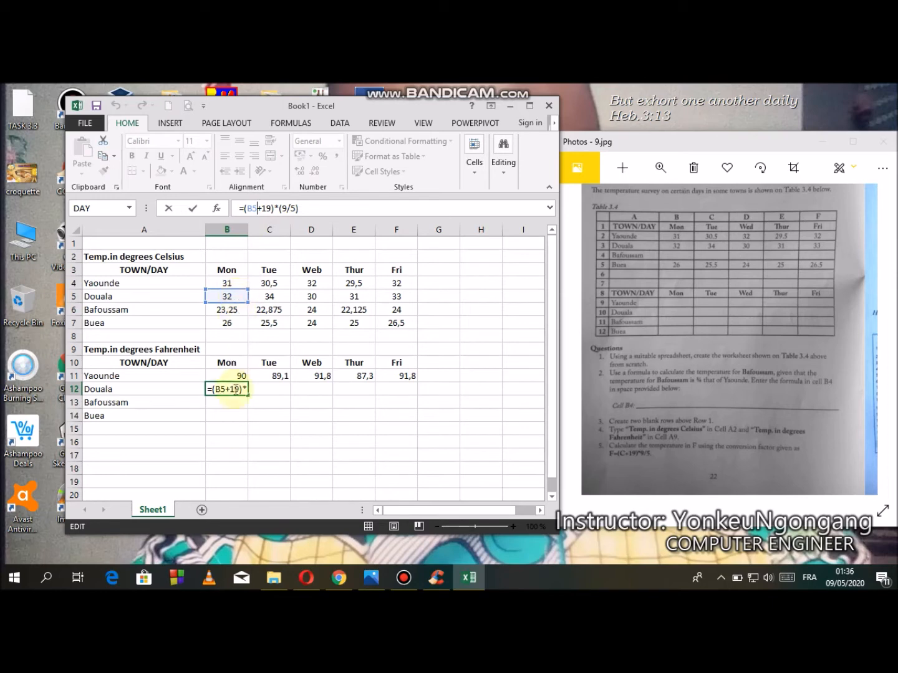
key("Return")
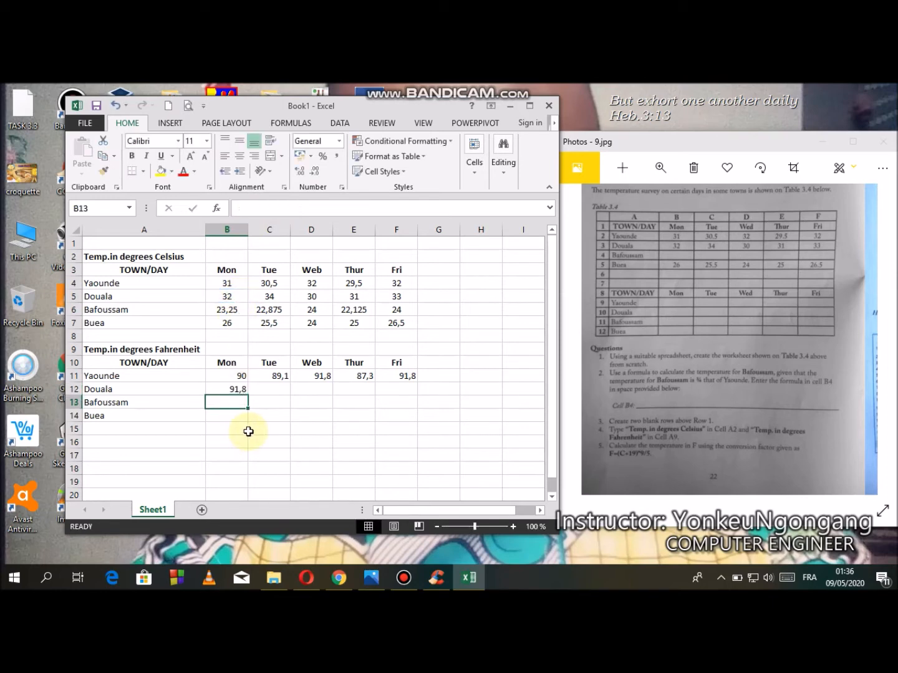
left_click(234, 388)
left_click_drag(248, 395, 409, 399)
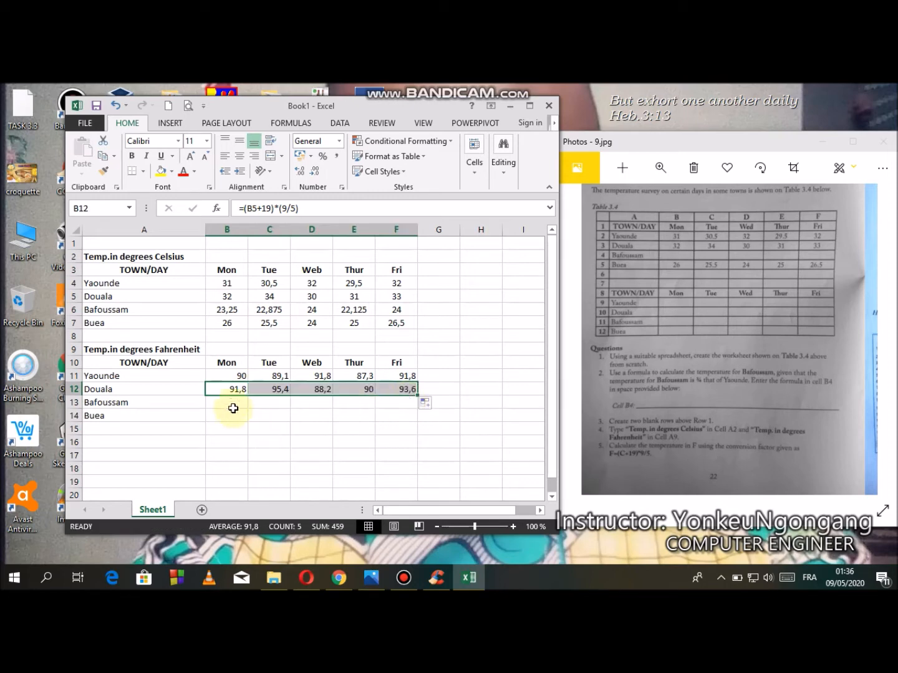
Fill the conversion formula into the Bafoussam and Buea rows, B13:F14, and center the Fahrenheit values in B11:F14.
left_click(228, 390)
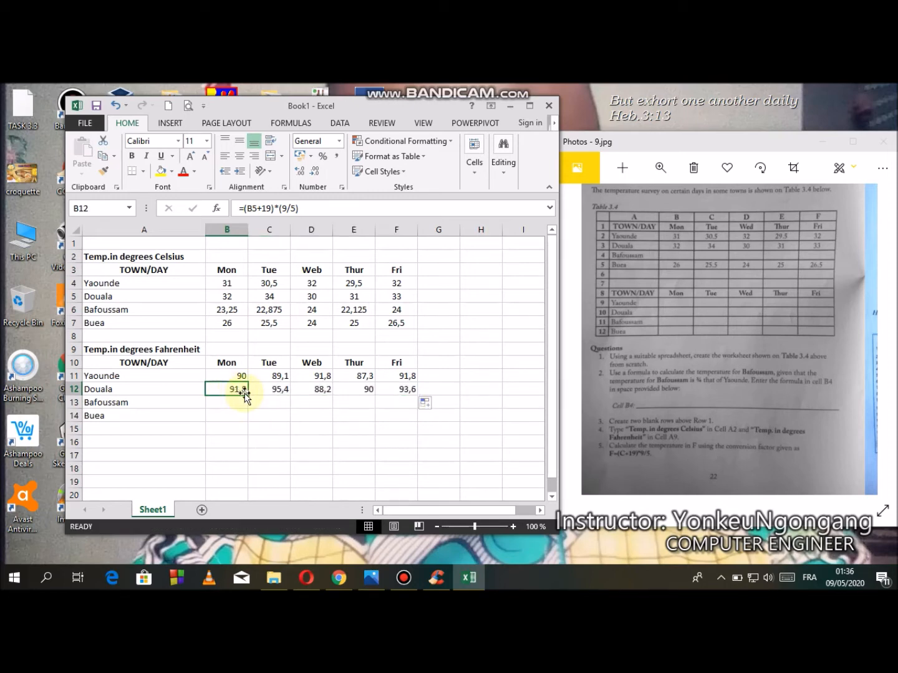
left_click_drag(247, 396, 248, 421)
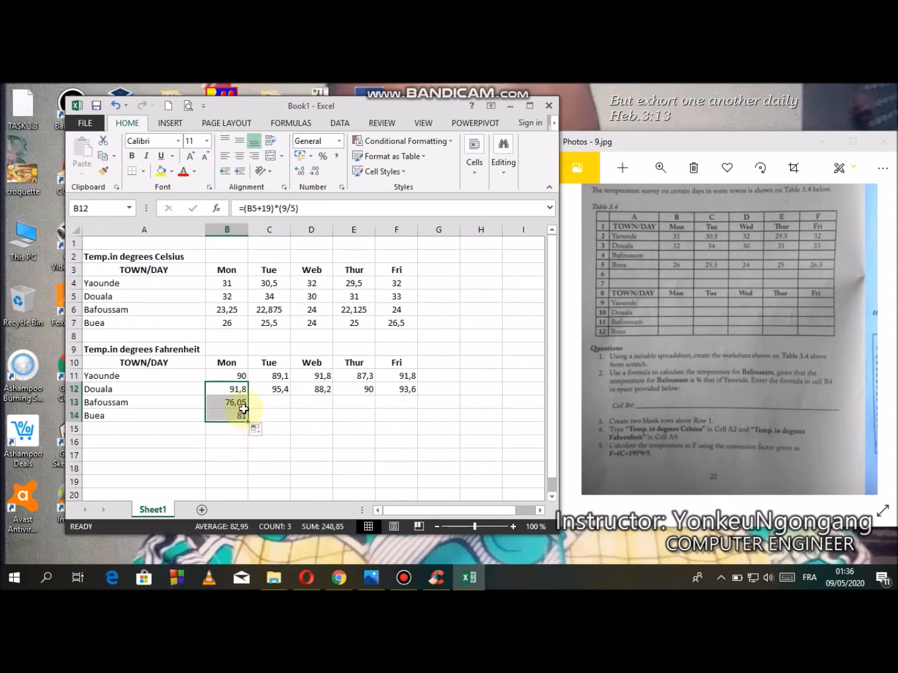
left_click(240, 402)
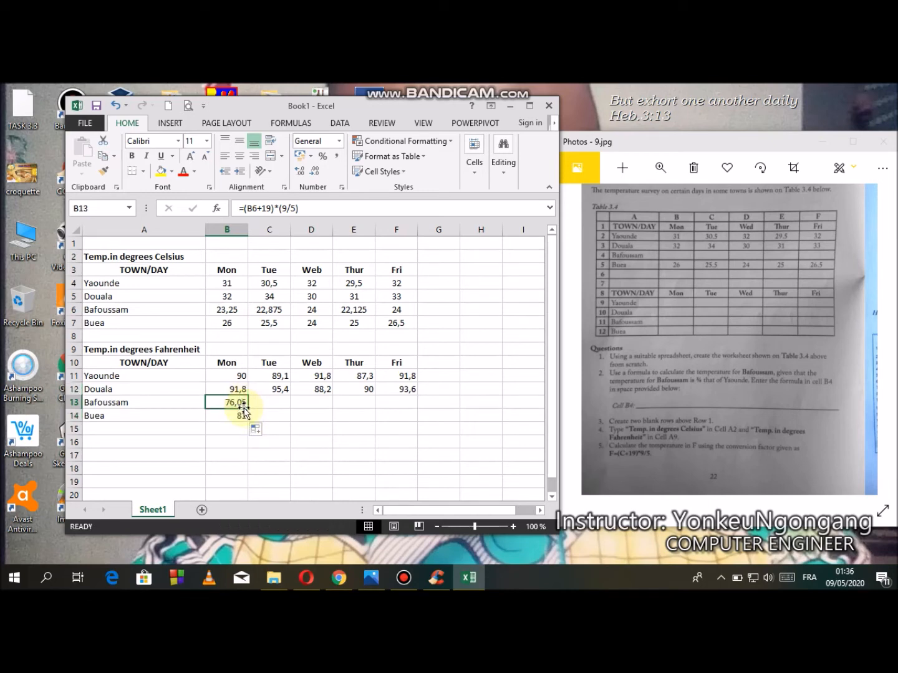
left_click_drag(247, 409, 409, 409)
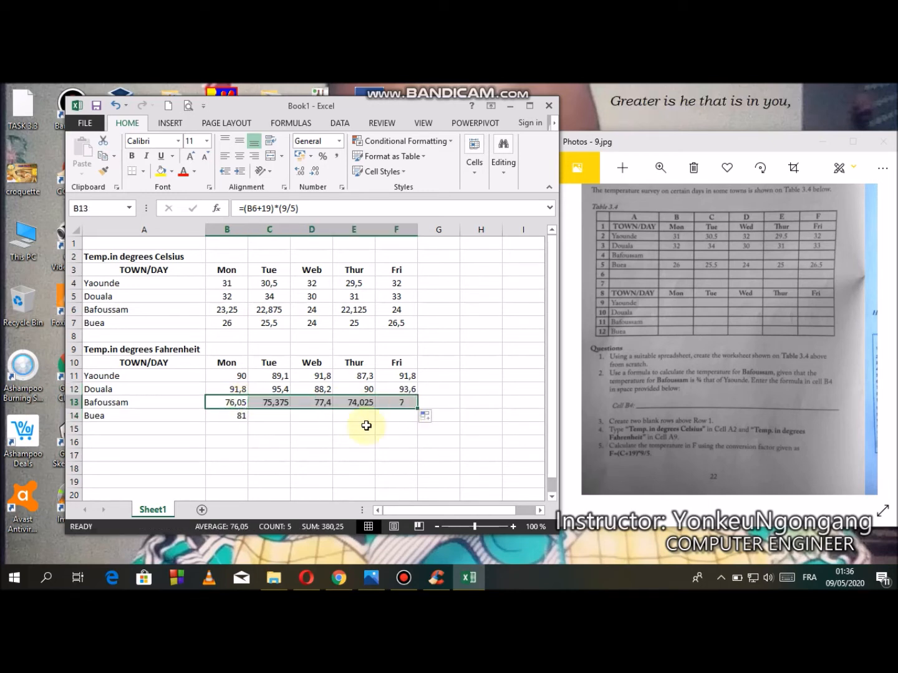
left_click(227, 417)
left_click_drag(248, 423, 402, 416)
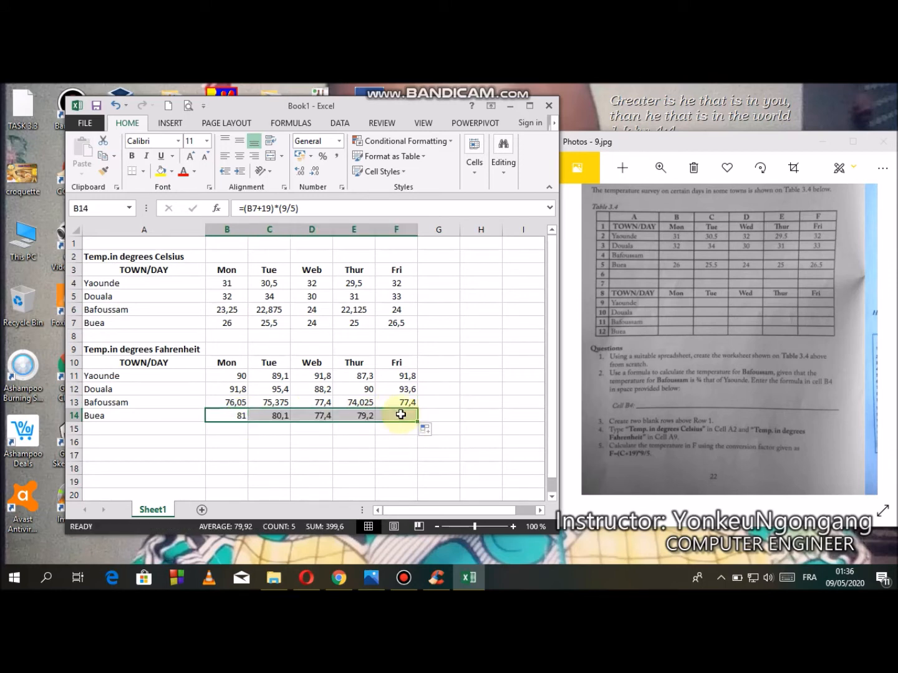
left_click_drag(233, 374, 409, 412)
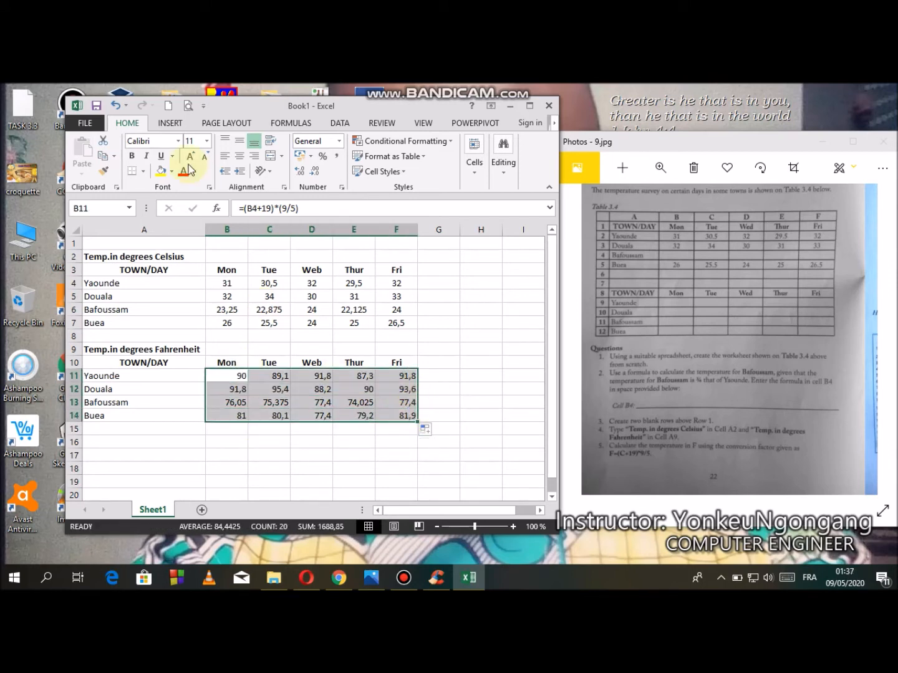
left_click(240, 156)
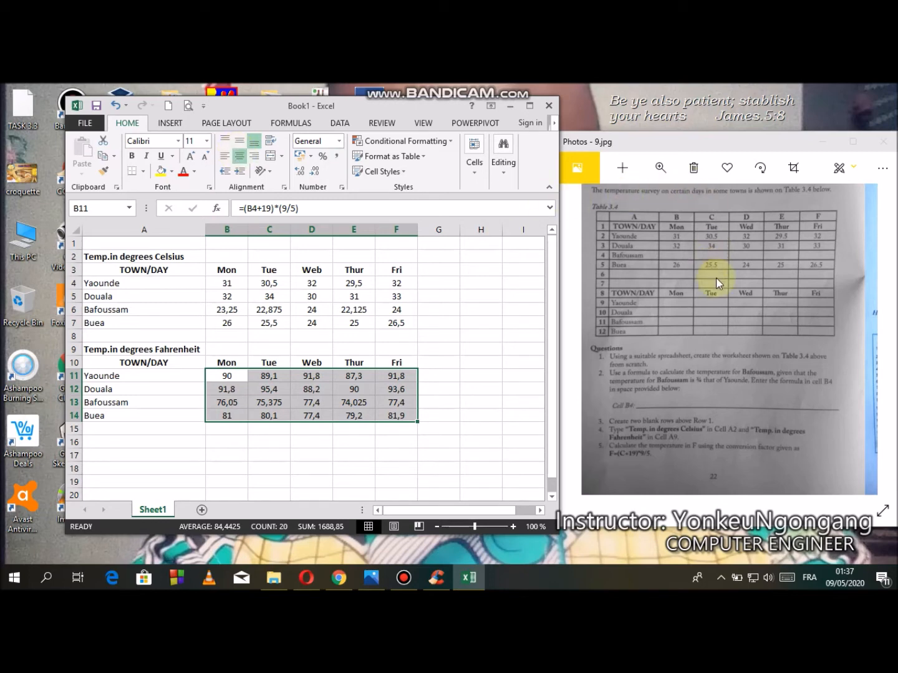
Bring question 6 of the task sheet into view and insert a blank row above Bafoussam in the Celsius table.
left_click(696, 396)
mouse_move(696, 397)
left_mouse_down()
mouse_move(597, 441)
mouse_move(514, 453)
left_mouse_up()
left_click_drag(710, 401, 657, 395)
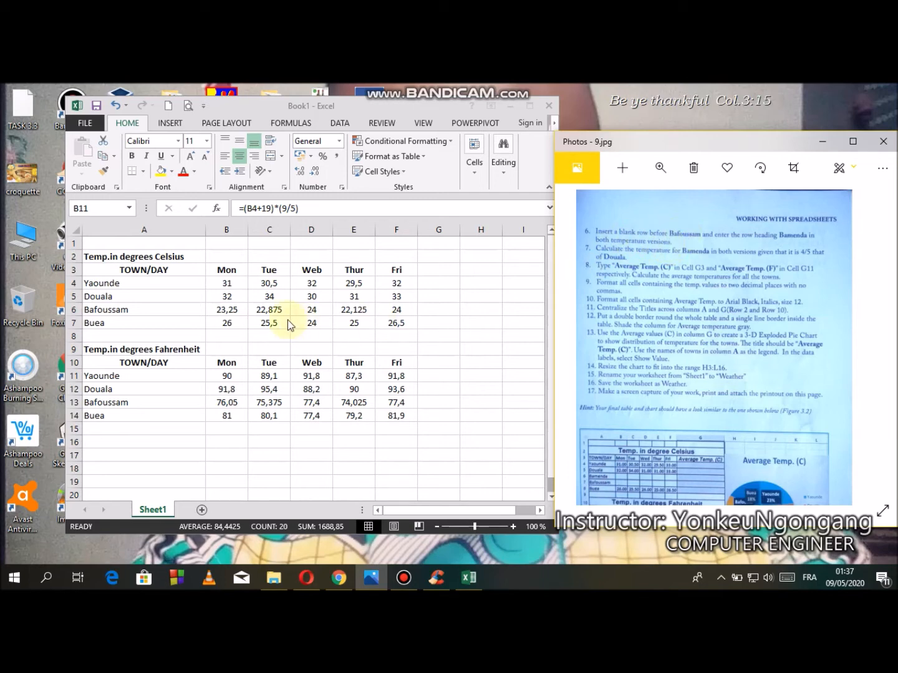
left_click(71, 325)
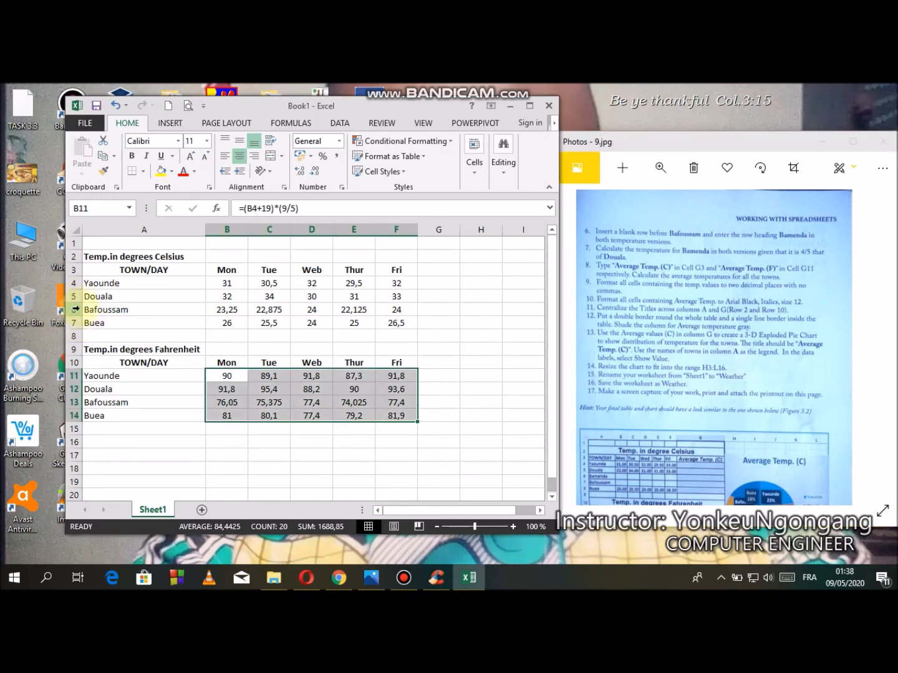
left_click(75, 310)
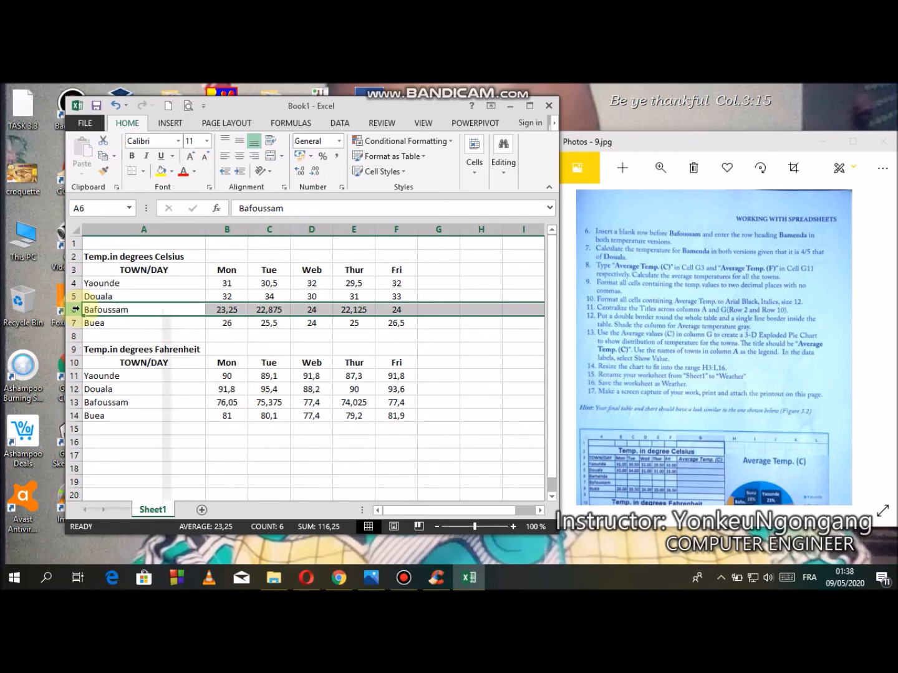
right_click(75, 310)
left_click(114, 401)
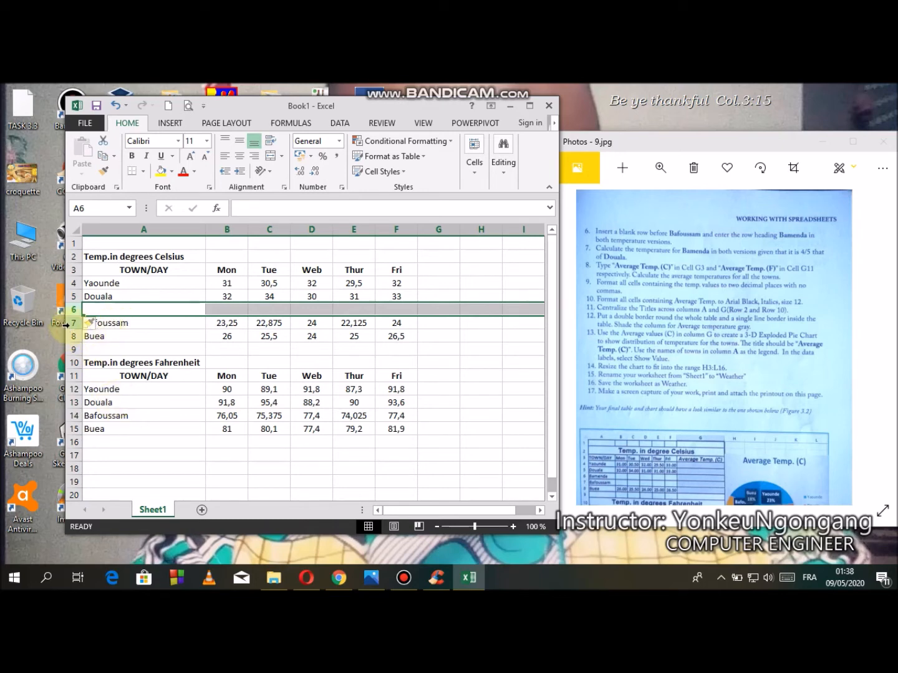
left_click(107, 311)
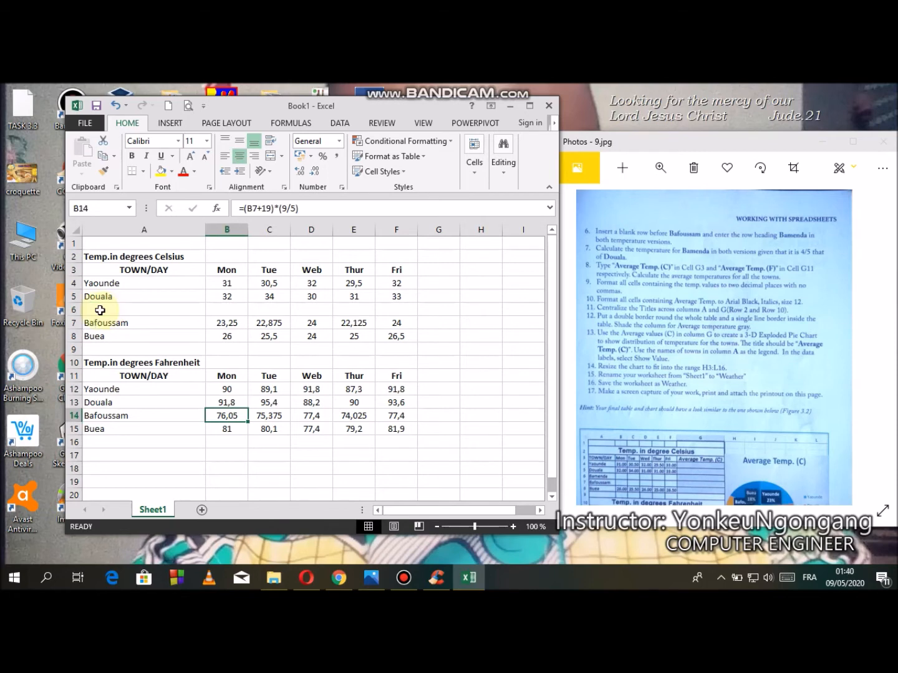
Enter the row heading Bamenda in A6, the blank row of the Celsius table.
left_click(99, 311)
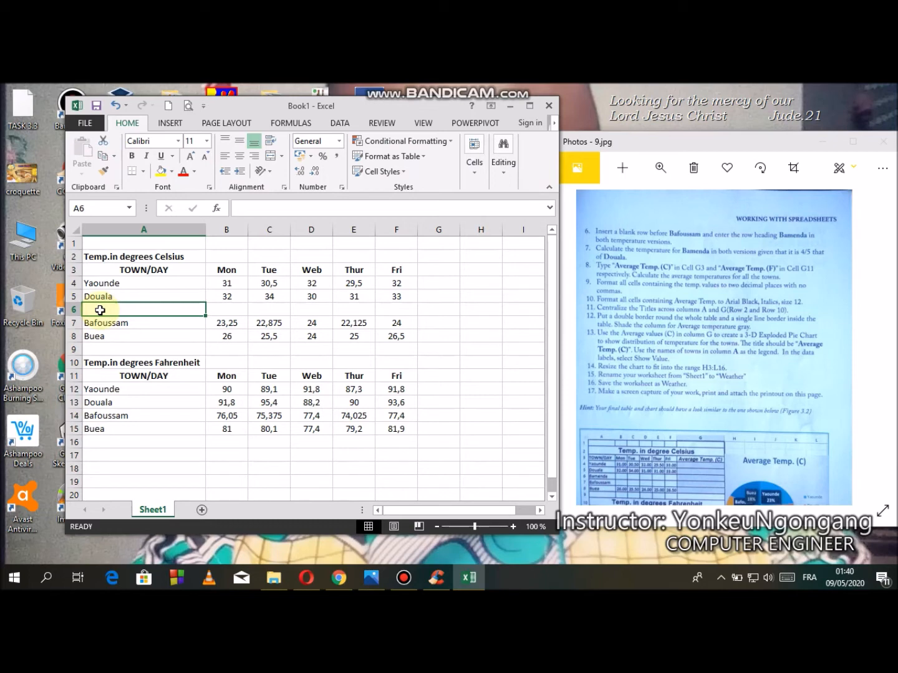
type("B")
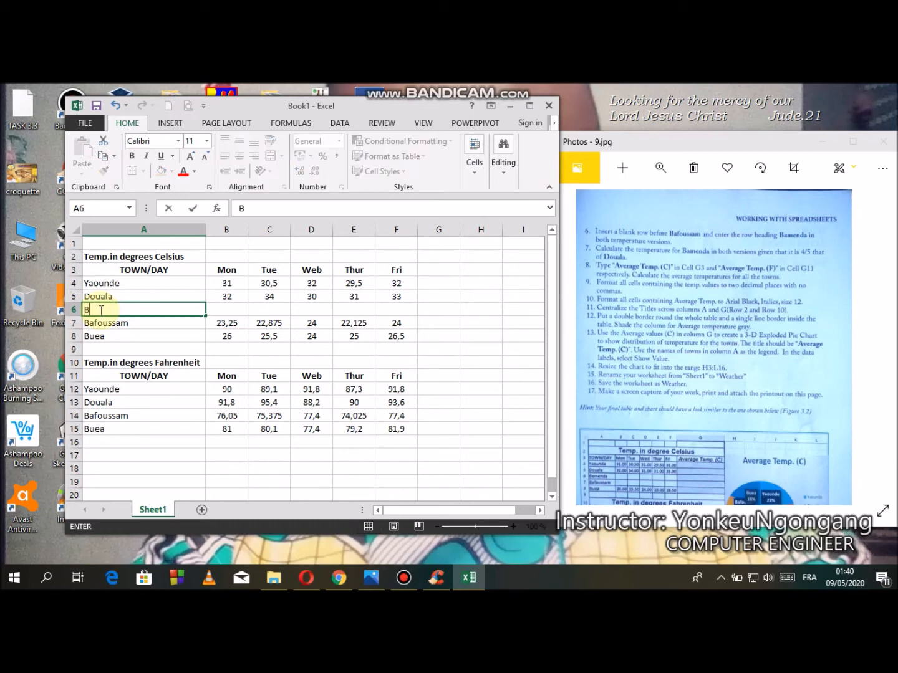
type("amenda")
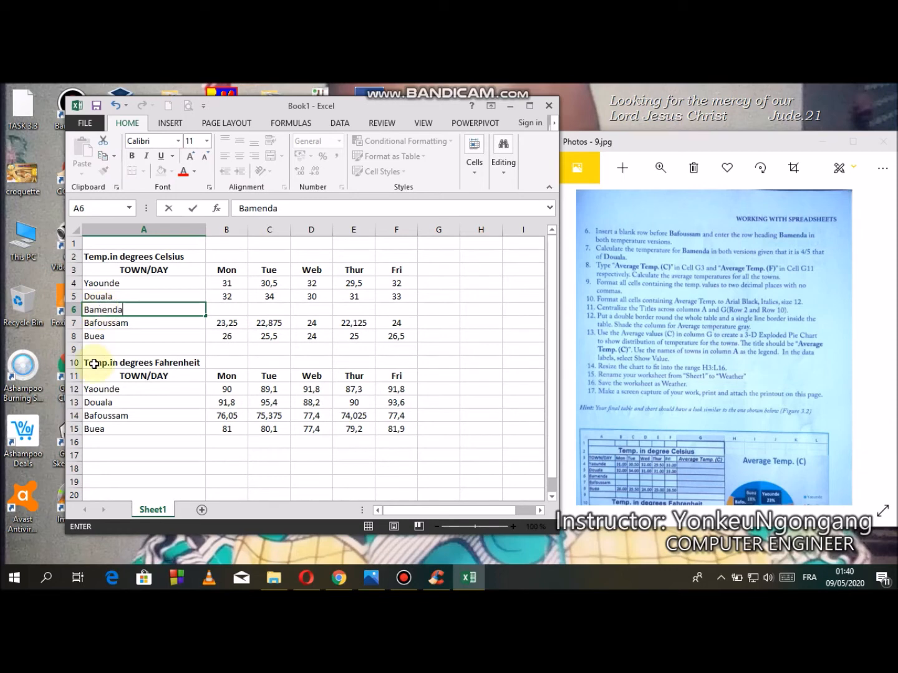
Insert a blank row above Bafoussam in the Fahrenheit table and enter the heading Bamenda in A14.
left_click(72, 416)
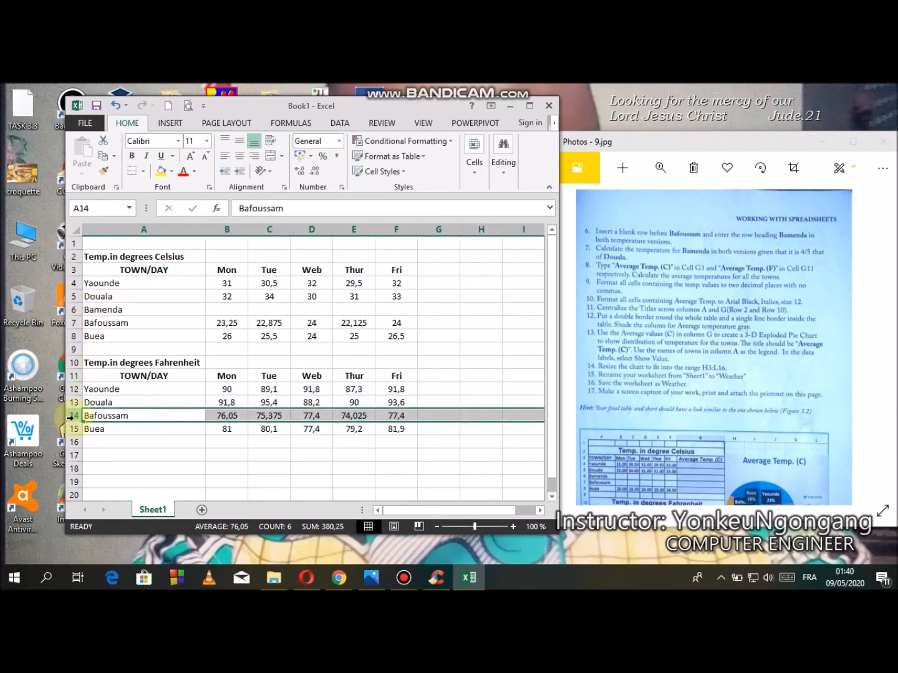
right_click(73, 416)
left_click(105, 318)
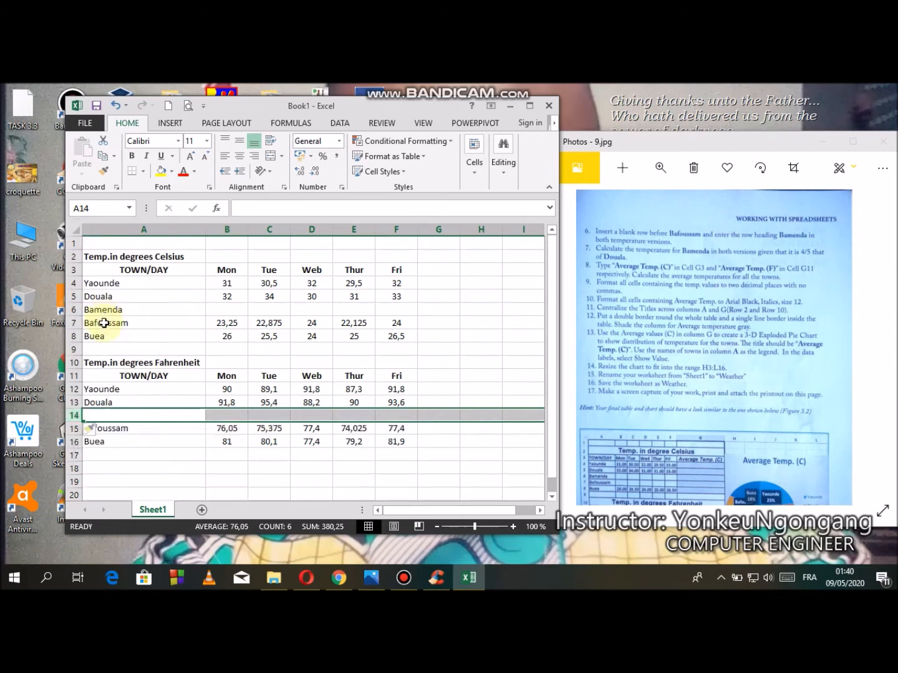
left_click(112, 416)
type("B")
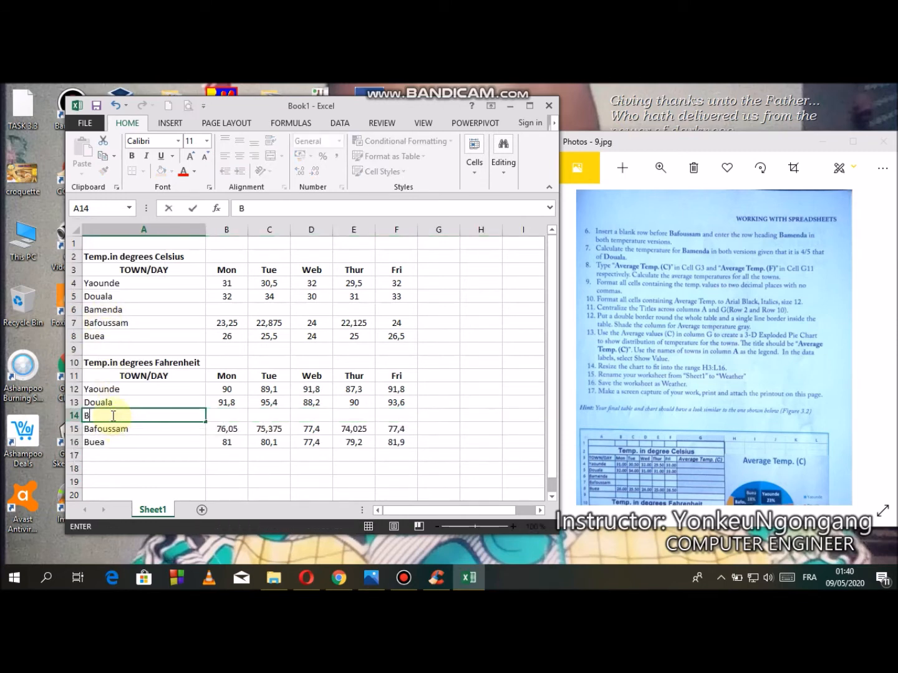
type("amenda")
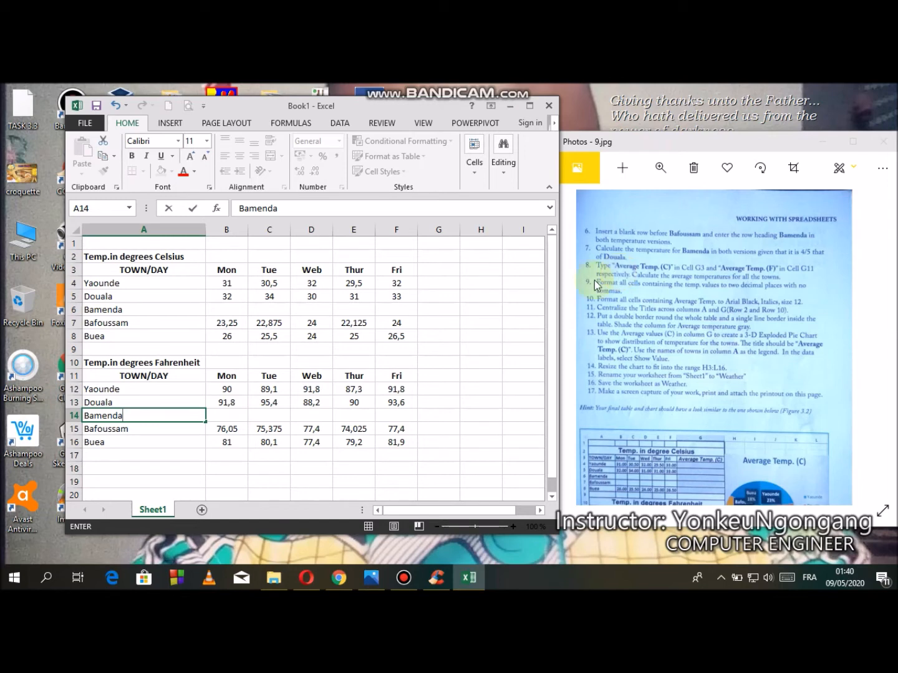
Calculate Bamenda's Celsius temperature in B6 with =(4/5)*B5 and fill the formula across to F6.
left_click(225, 309)
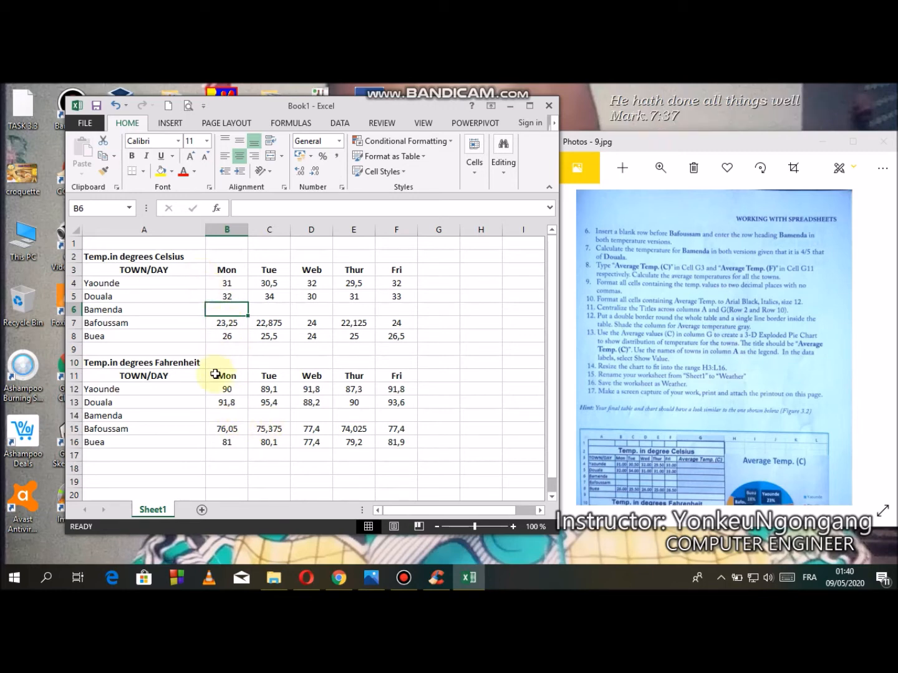
type("=")
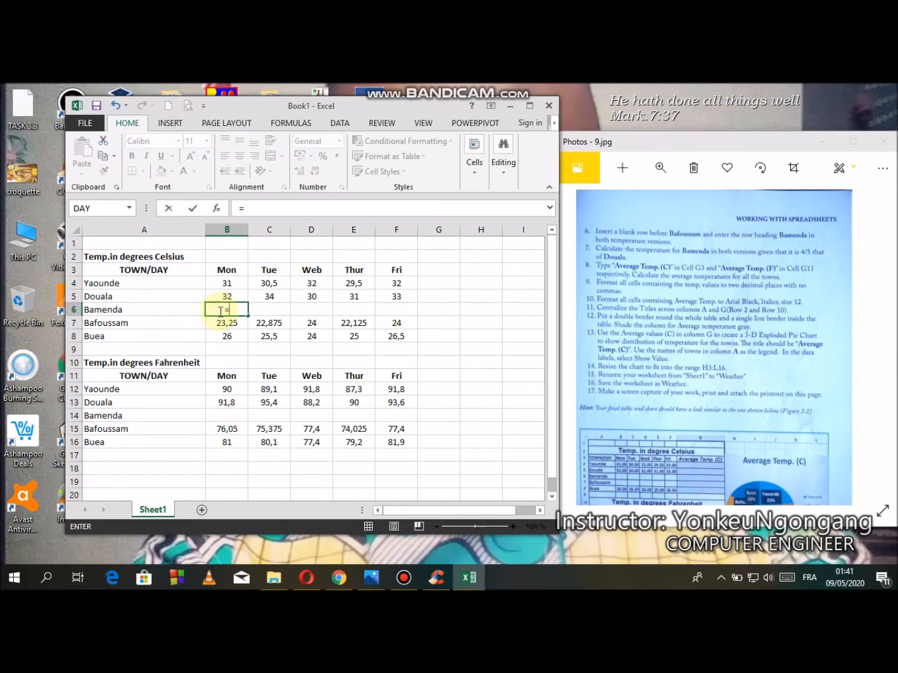
type("4/5)")
key("Return")
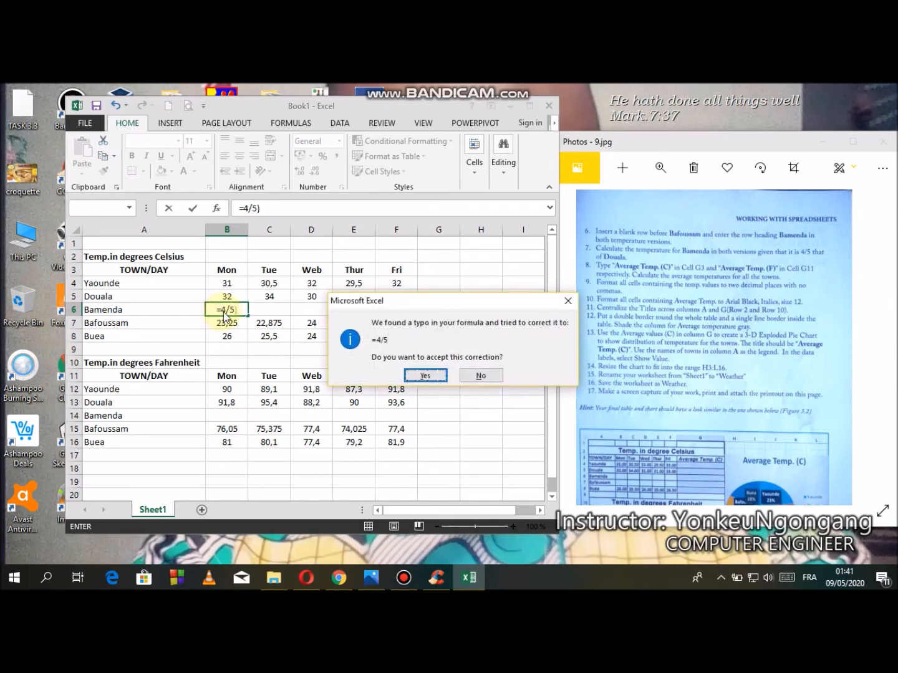
left_click(482, 378)
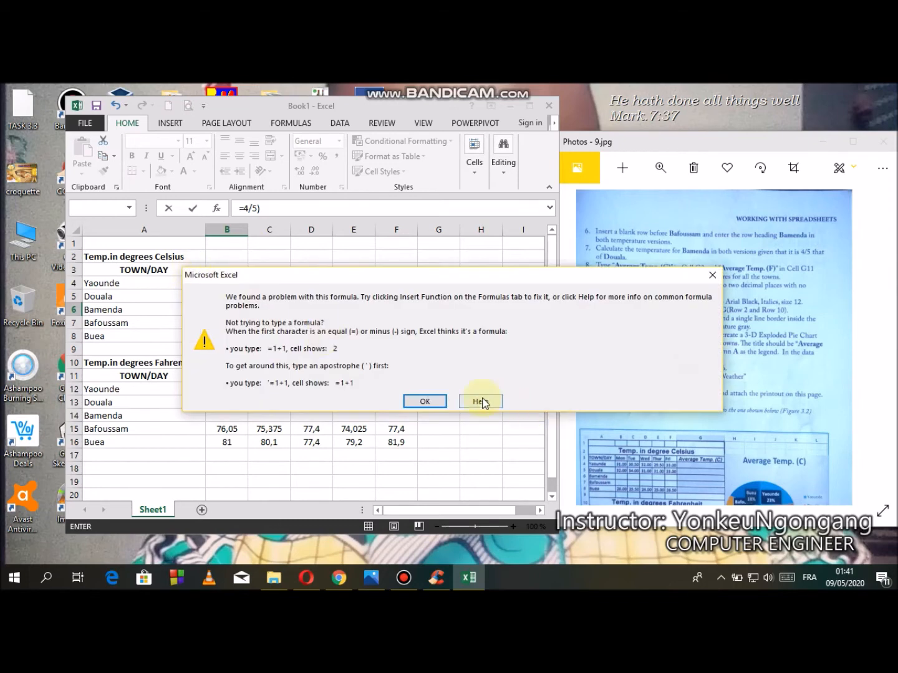
left_click(426, 401)
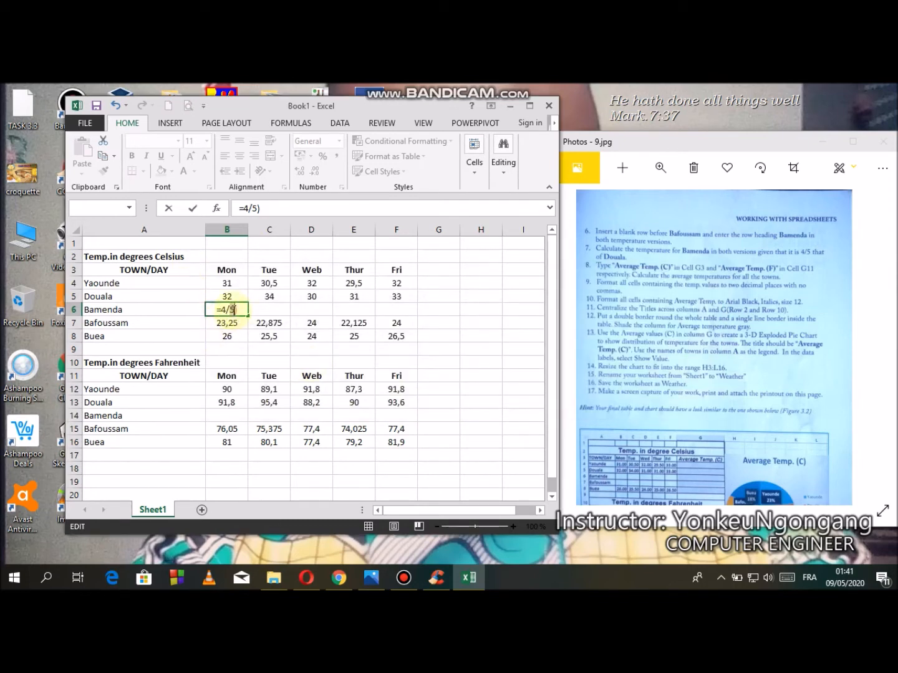
left_click(223, 309)
type("(4/5)*")
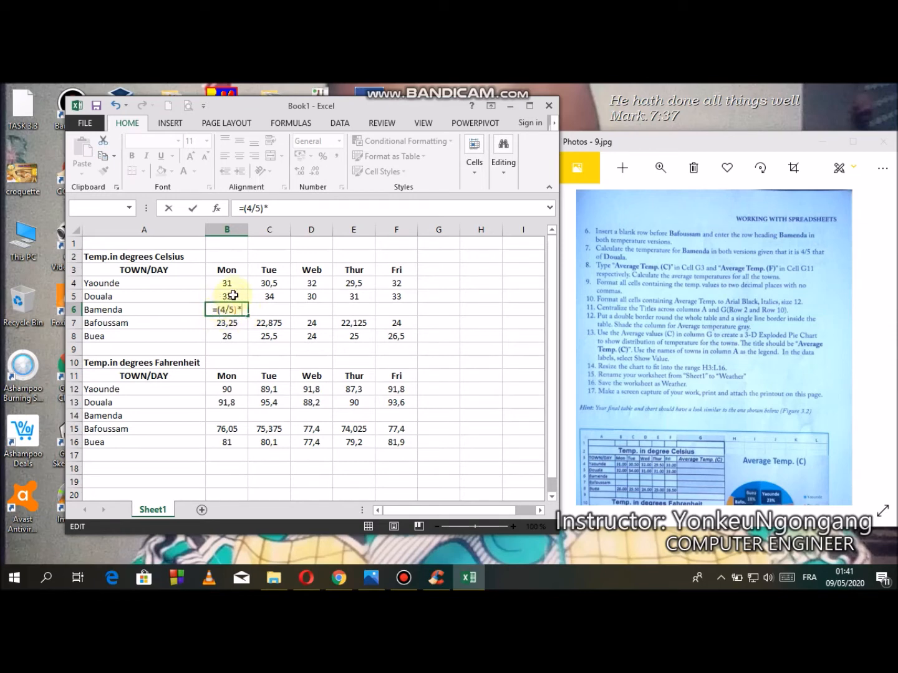
left_click(232, 296)
key("Return")
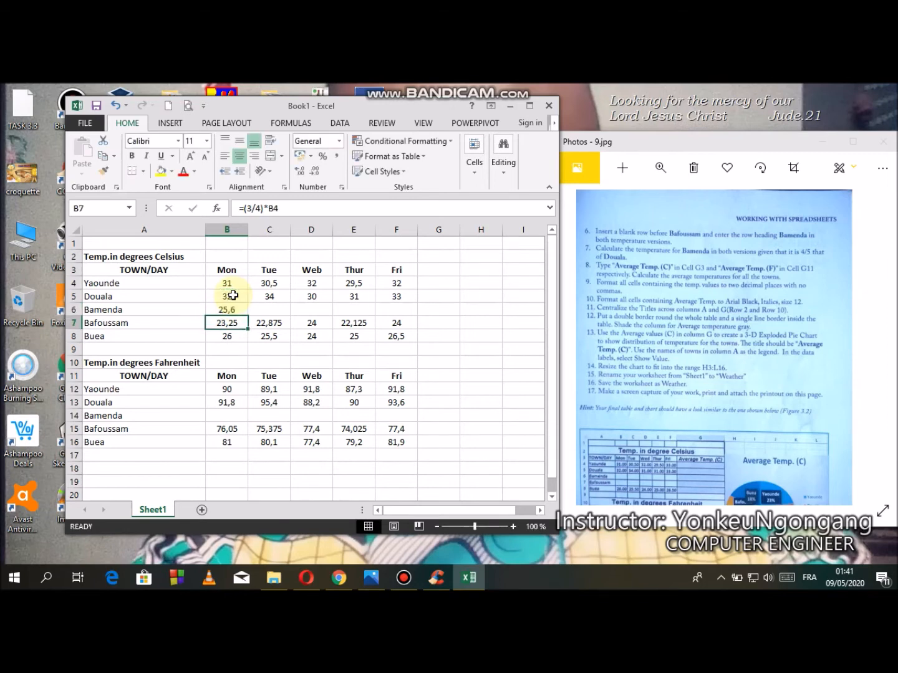
left_click(232, 308)
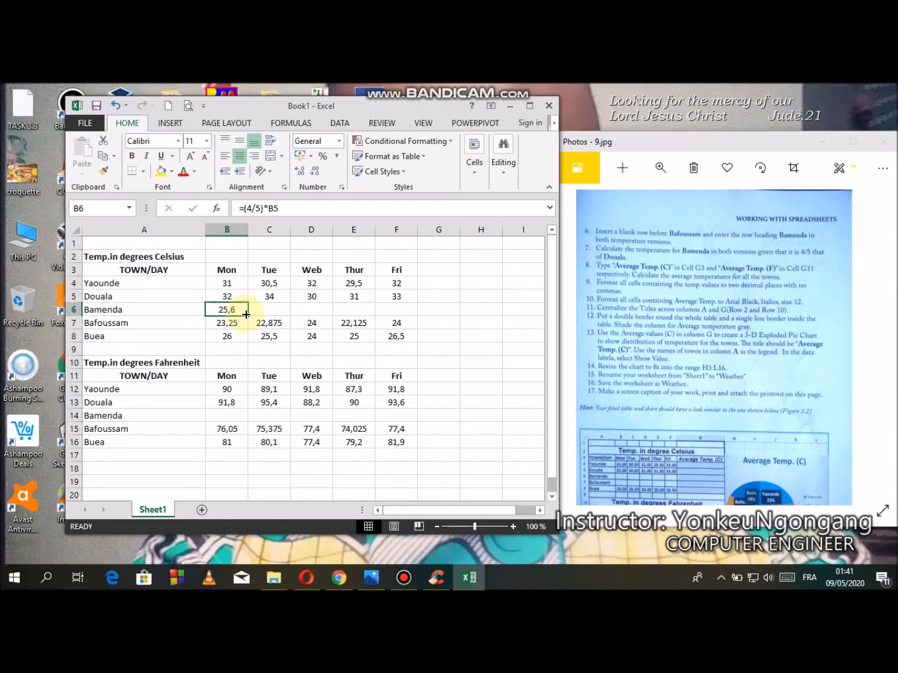
left_click_drag(246, 315, 404, 316)
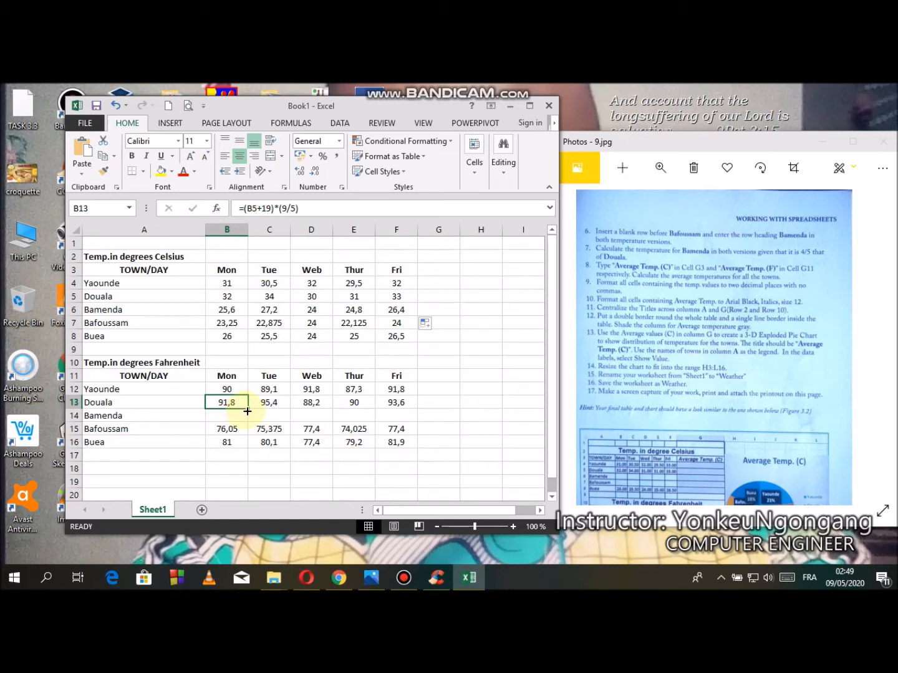
Fill the Douala conversion formula from B13 down to B14, check its cell reference, and fill it across to F14.
mouse_move(247, 411)
left_mouse_down()
mouse_move(248, 421)
mouse_move(241, 418)
left_mouse_up()
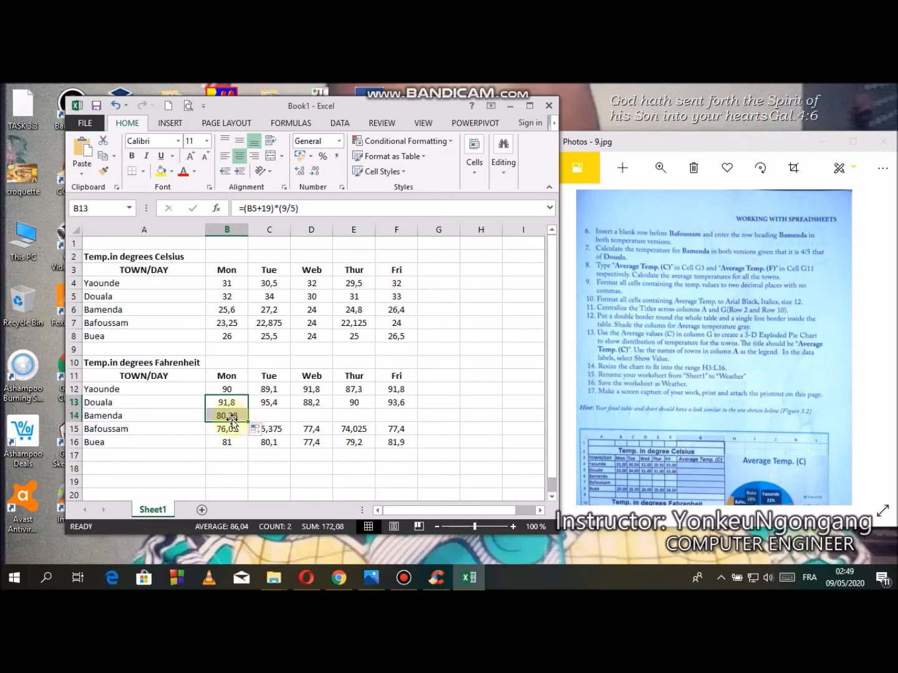
left_click(232, 418)
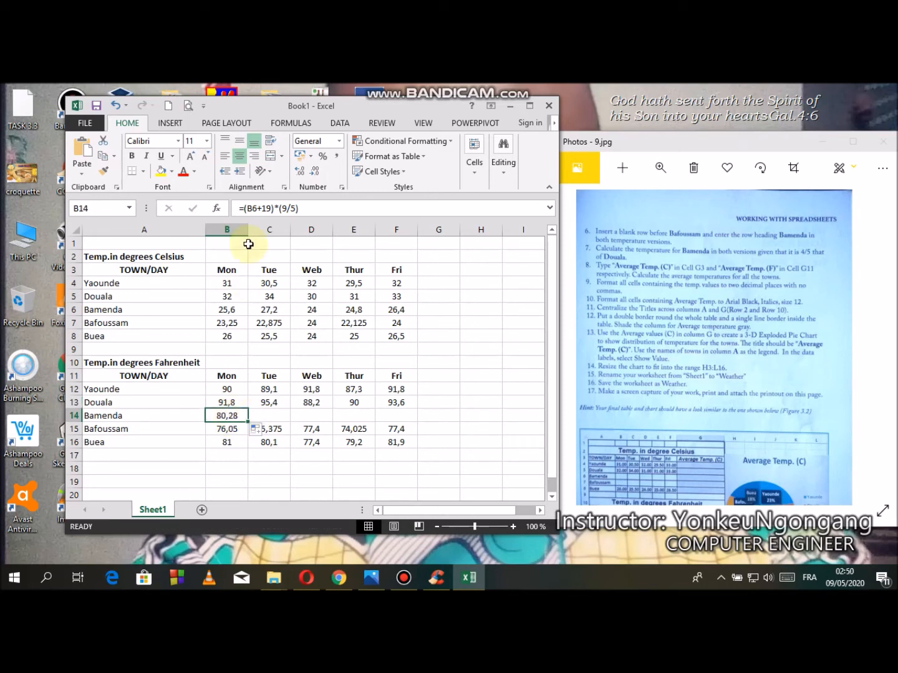
left_click(255, 210)
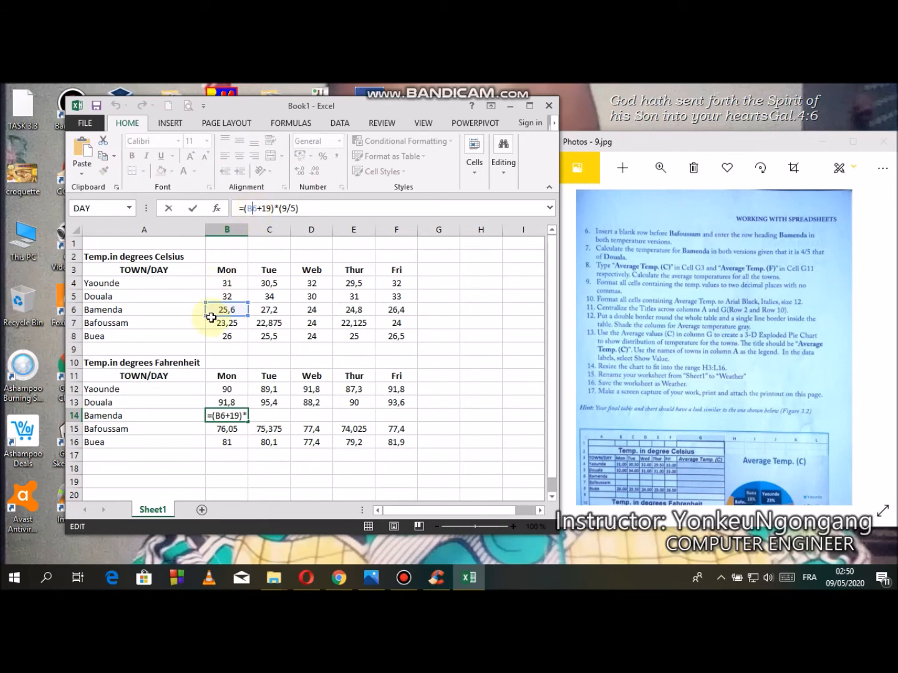
key("Return")
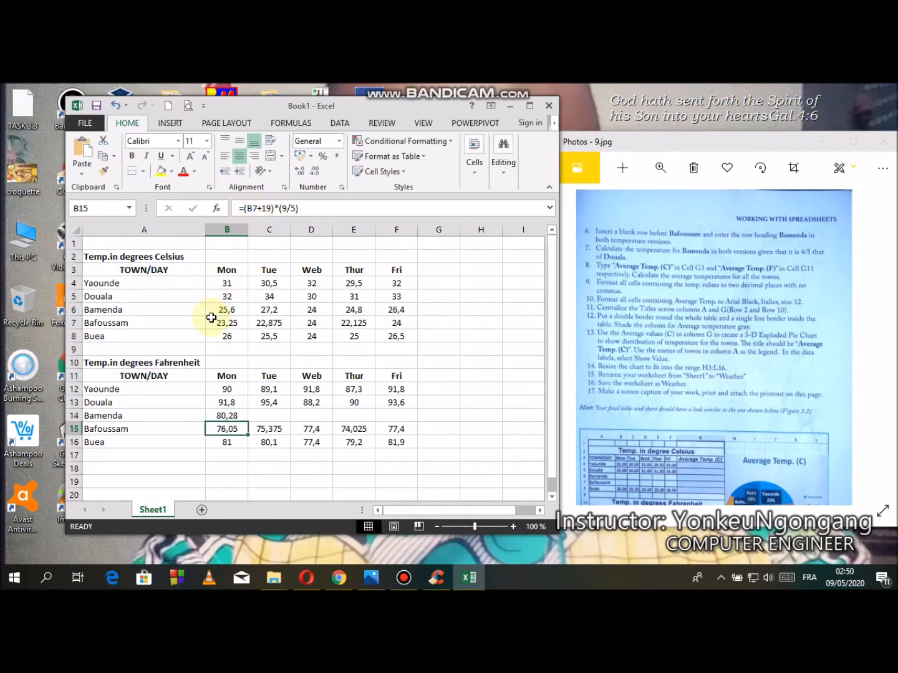
left_click(228, 414)
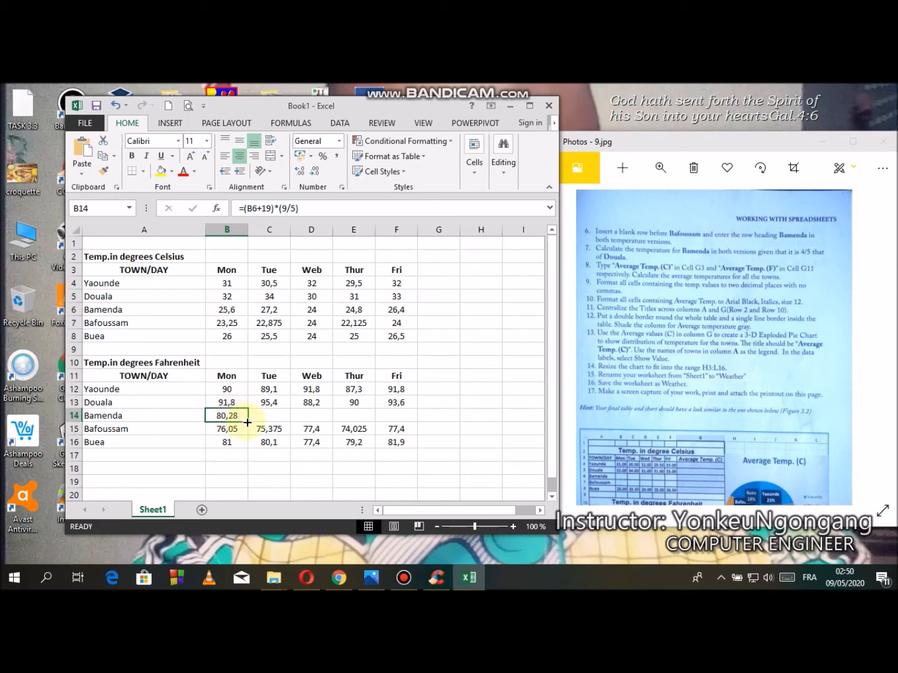
left_click_drag(247, 423, 348, 429)
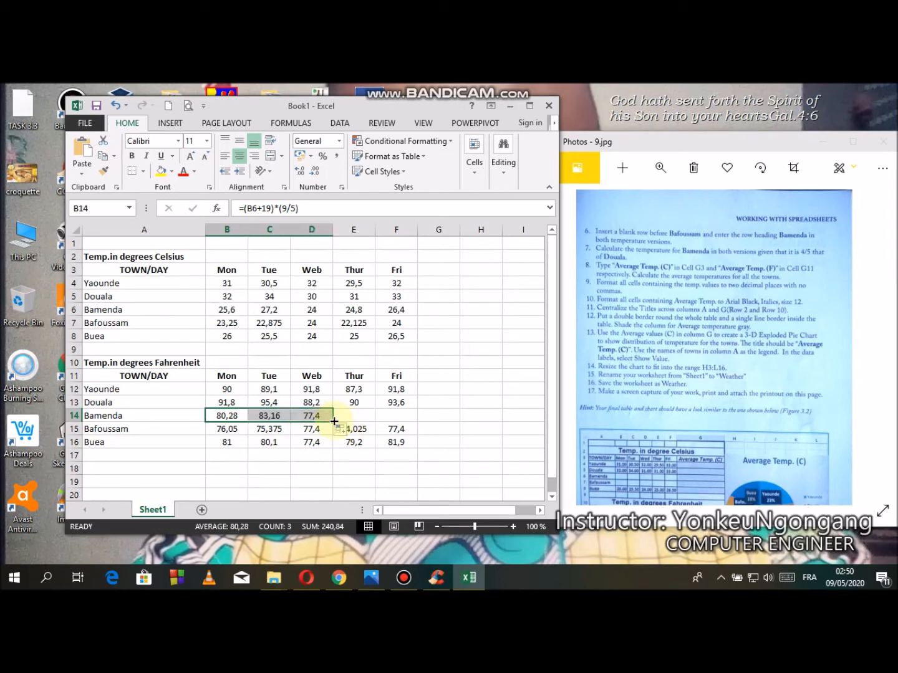
left_click_drag(334, 421, 398, 426)
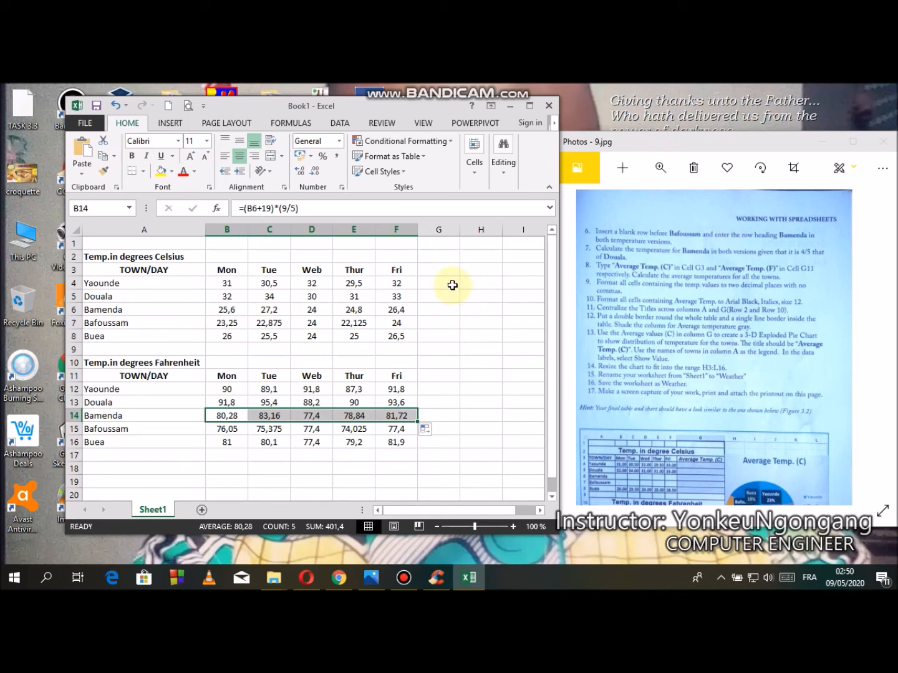
Enter the column heading Average Temp. (C) in G3 of the Celsius table.
left_click(440, 268)
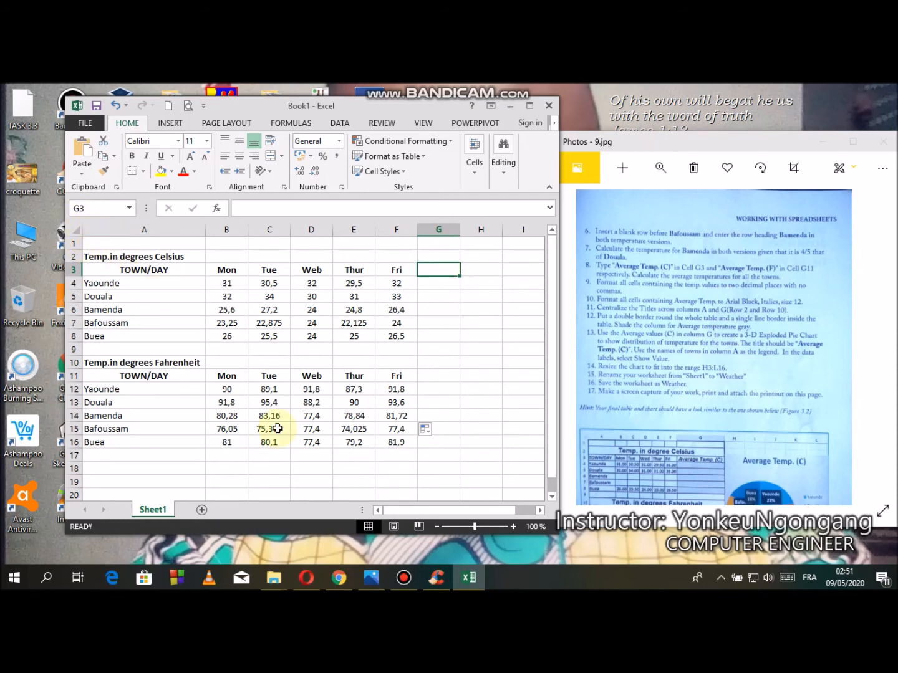
type("a")
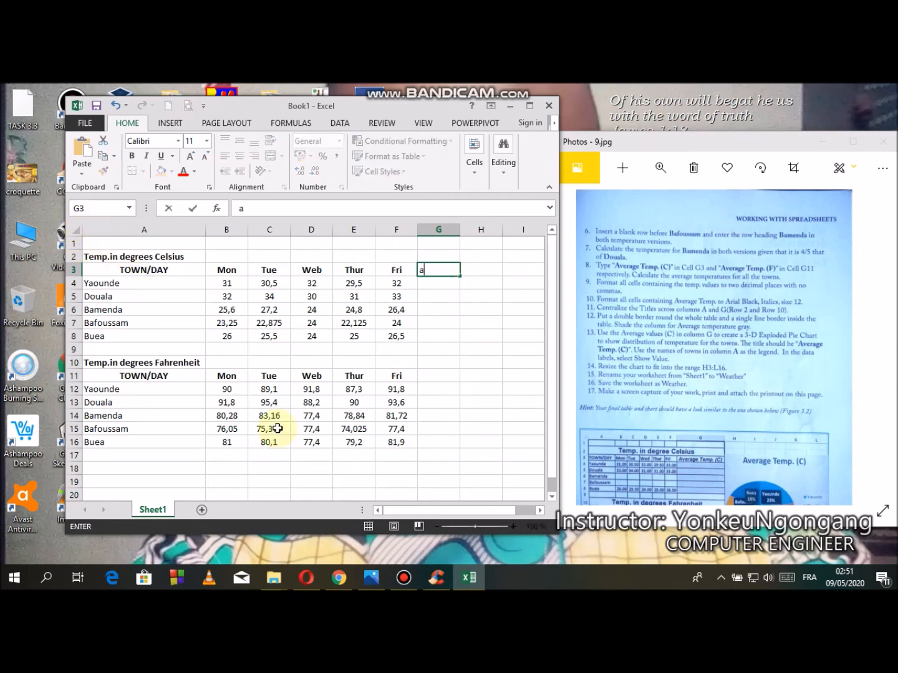
key("BackSpace")
type("Average Temp")
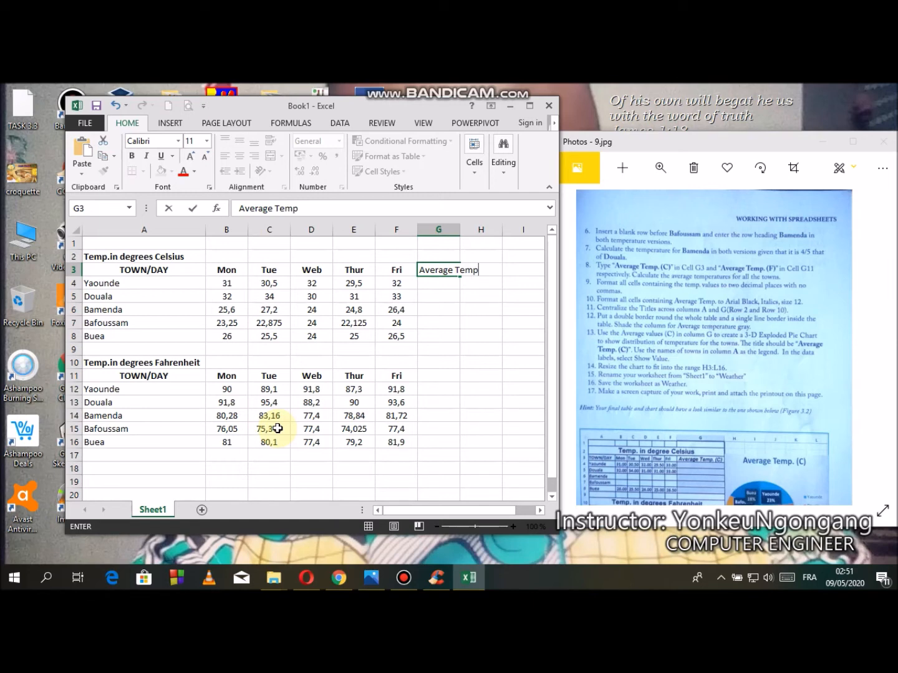
type(",")
key("BackSpace")
type(". (C)")
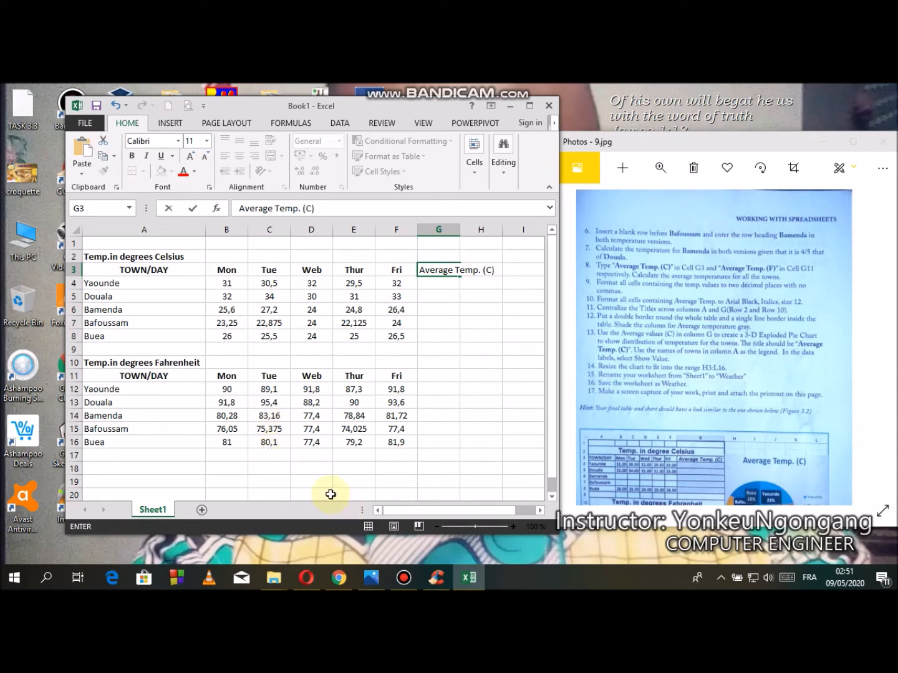
Enter the column heading Average Temp. (F) in G11 and widen column G to fit both average headings.
left_click(432, 376)
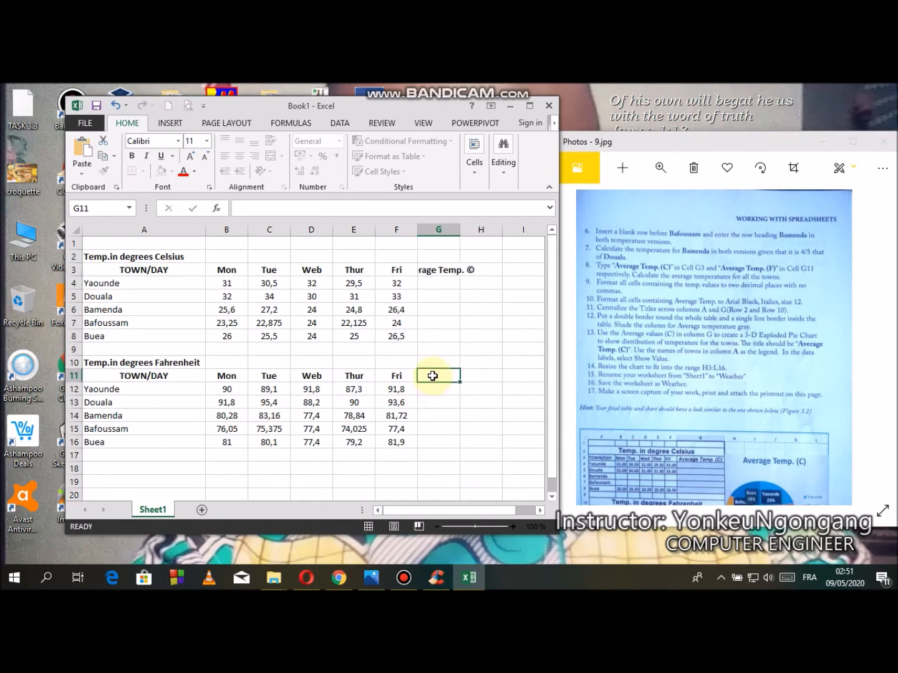
type("AV")
key("BackSpace")
type("ver")
type("a")
key("BackSpace")
type("rage")
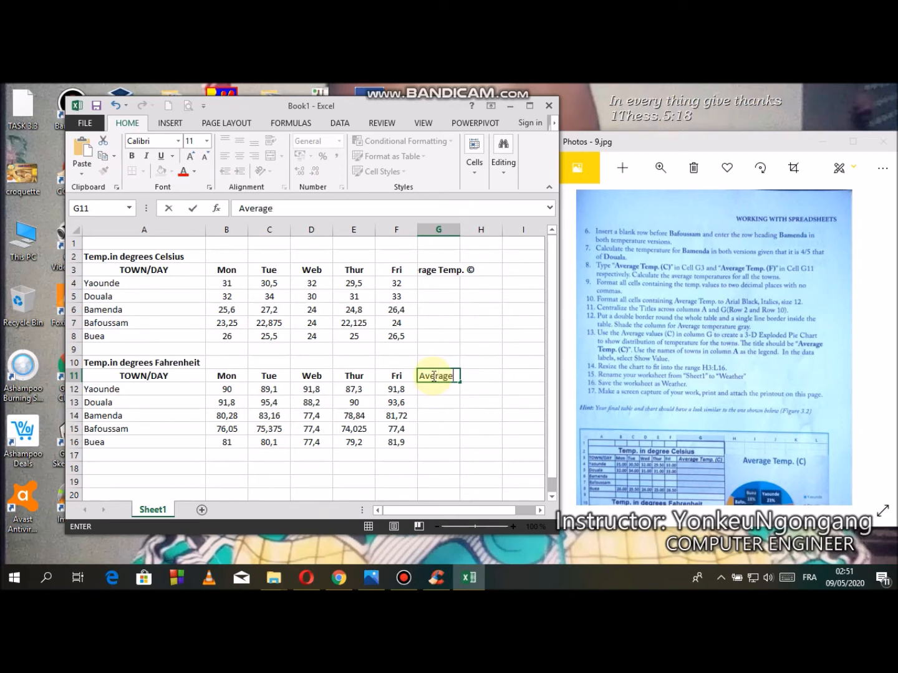
type(" T")
type("emp")
type(". 5")
key("BackSpace")
type("(")
type("F°")
key("BackSpace")
type(")")
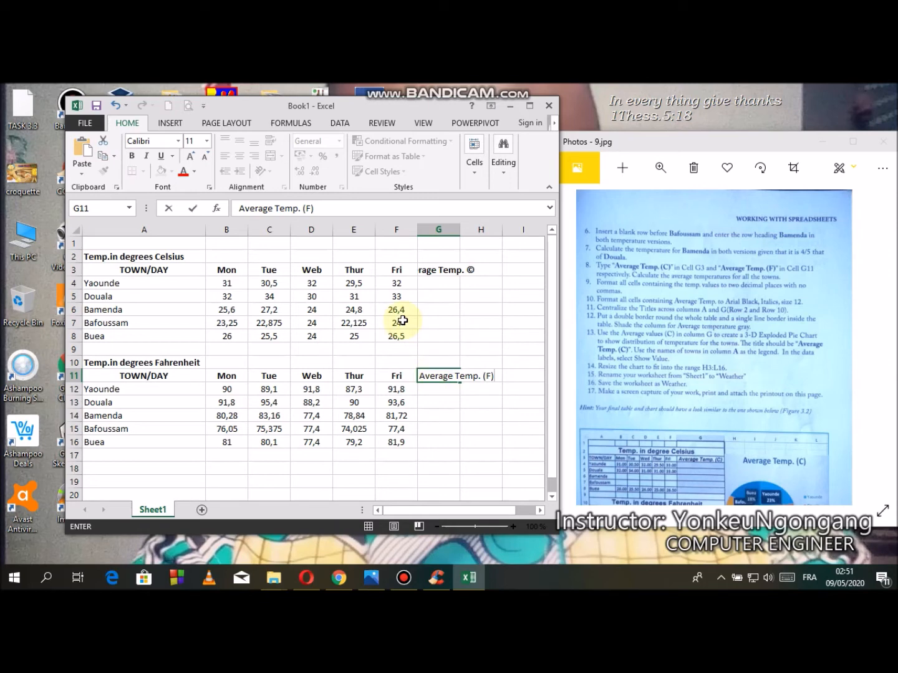
left_click(469, 334)
left_click_drag(460, 237, 500, 239)
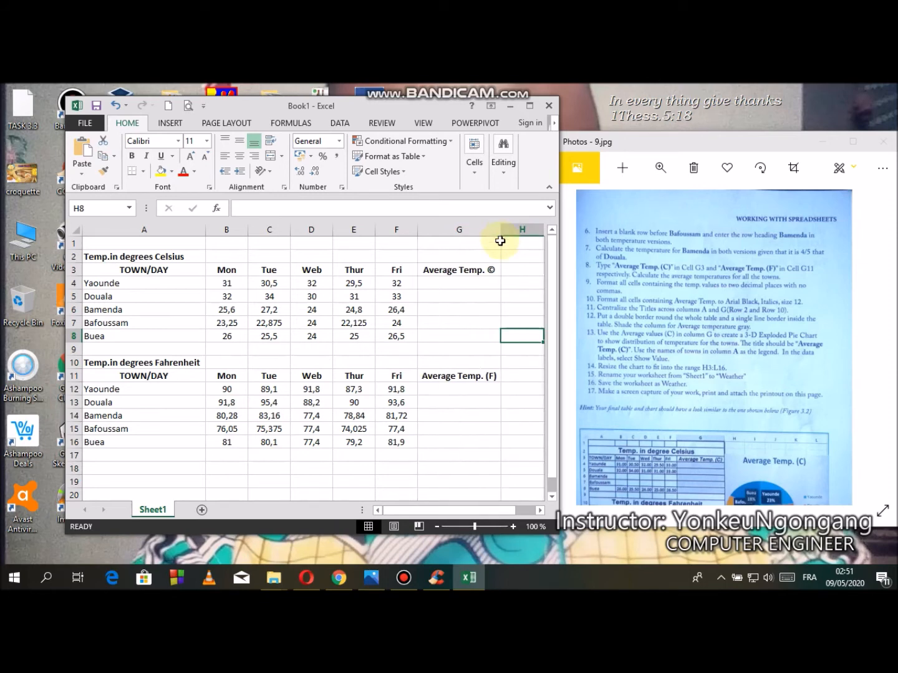
Replace the copyright sign at the end of the G3 heading so that it reads Average Temp C).
left_click(492, 270)
left_click(312, 208)
key("BackSpace")
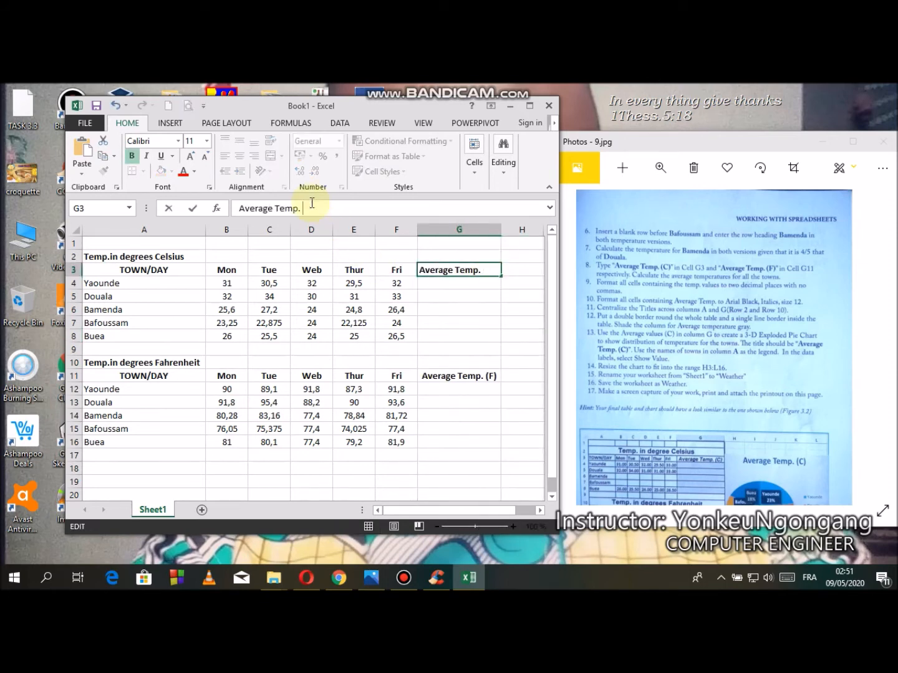
type("(c")
key("BackSpace")
type("C")
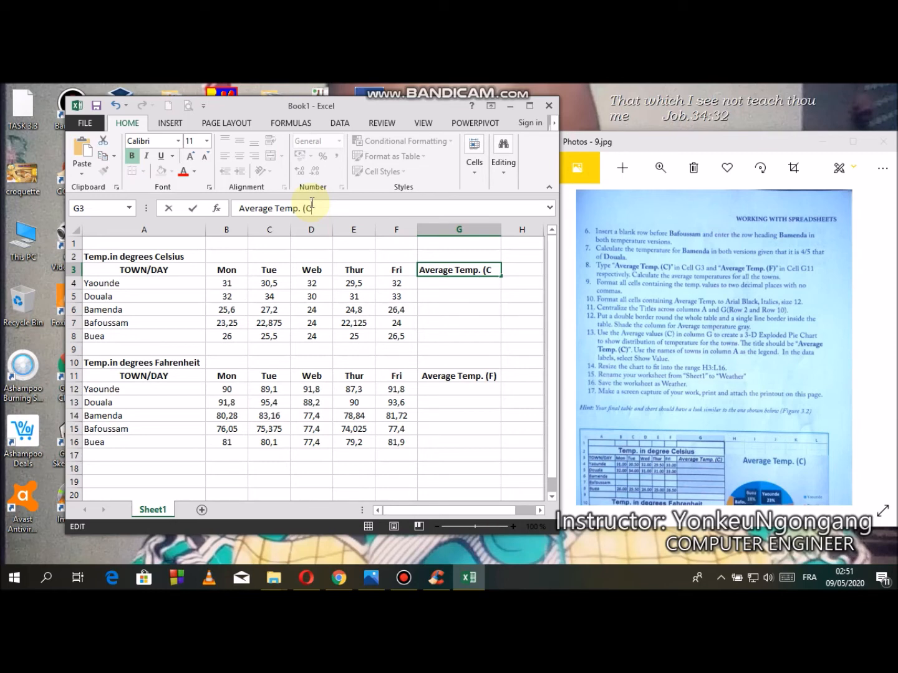
type(")")
key("BackSpace")
type("c")
key("BackSpace")
type("C°")
key("BackSpace")
type(")")
key("Return")
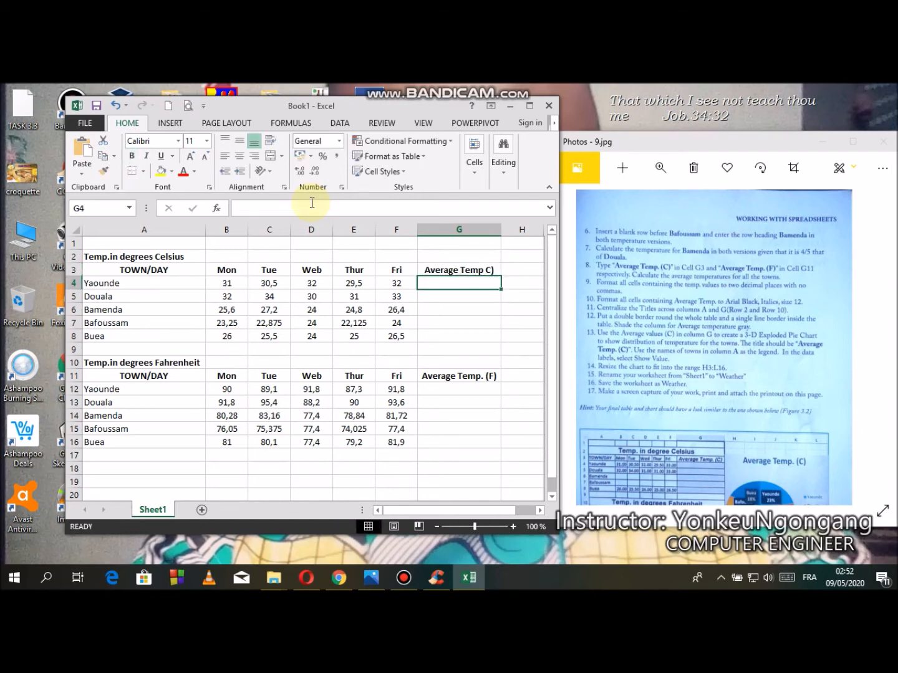
left_click(468, 271)
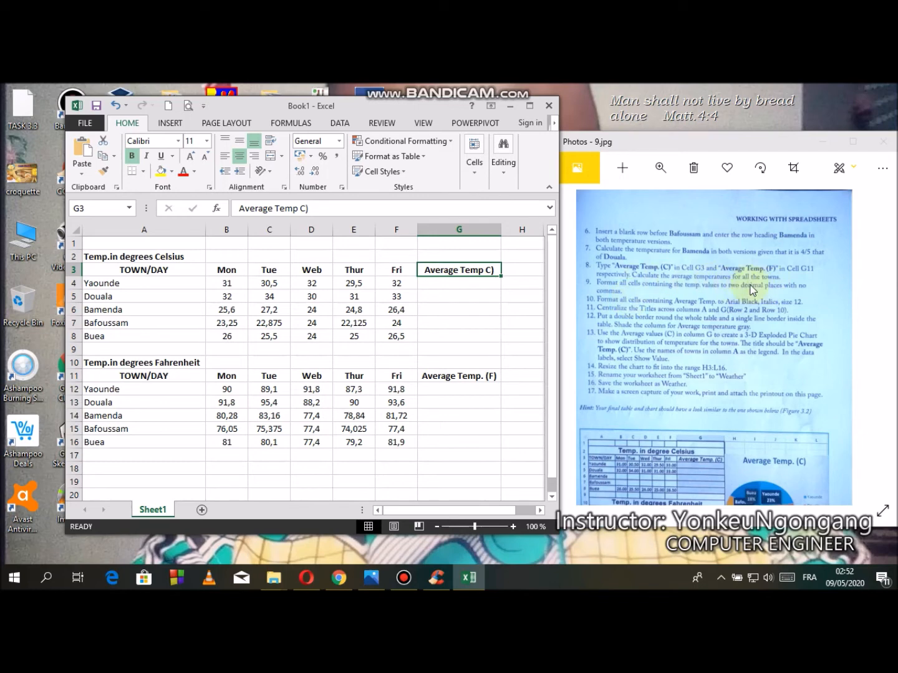
Calculate Yaounde's average Celsius temperature in G4 with the formula =AVERAGE(B4:F4).
left_click(443, 283)
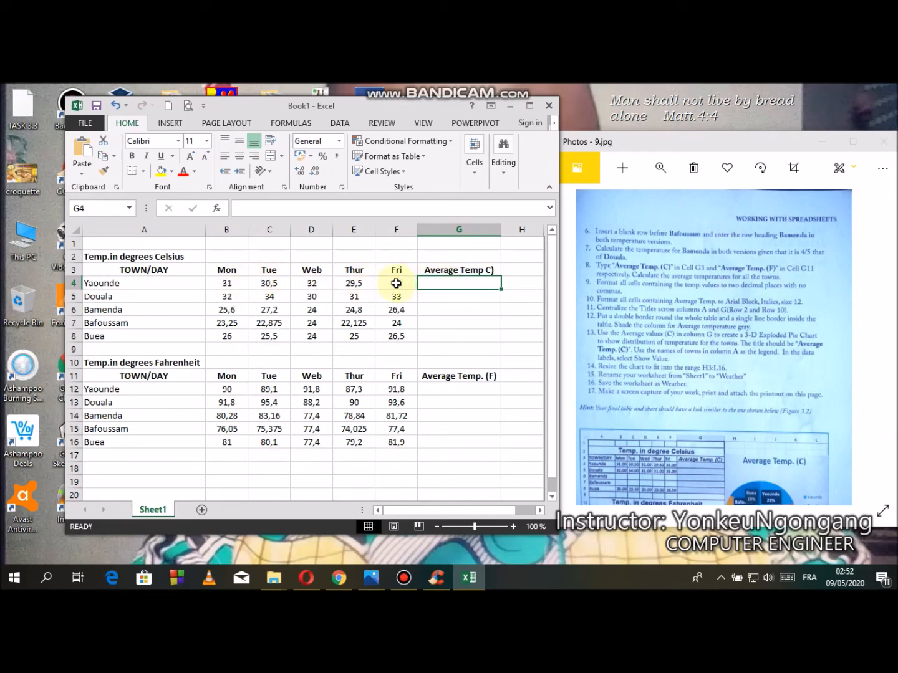
type("=")
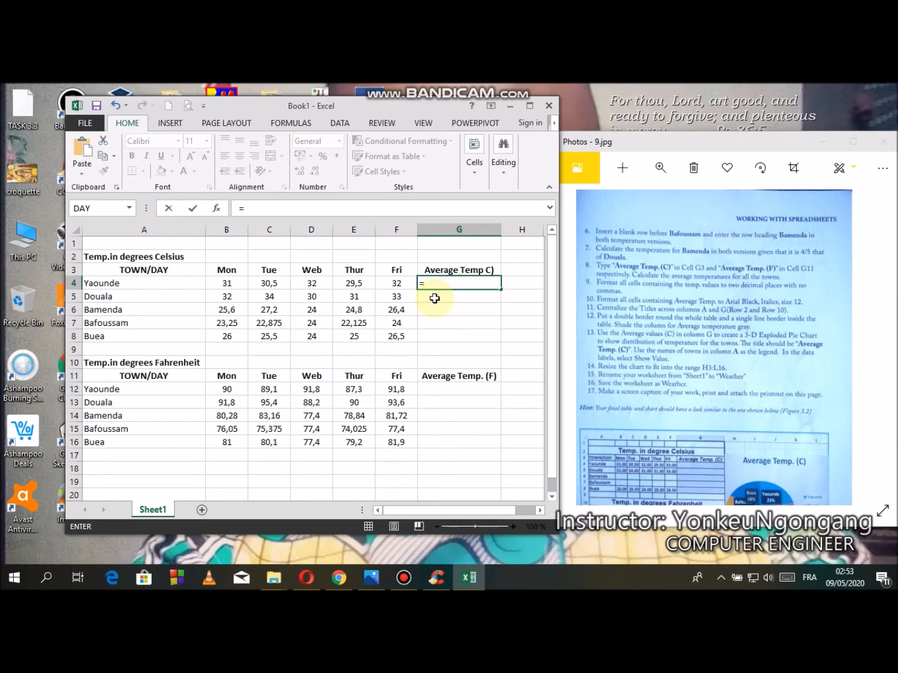
type("avera")
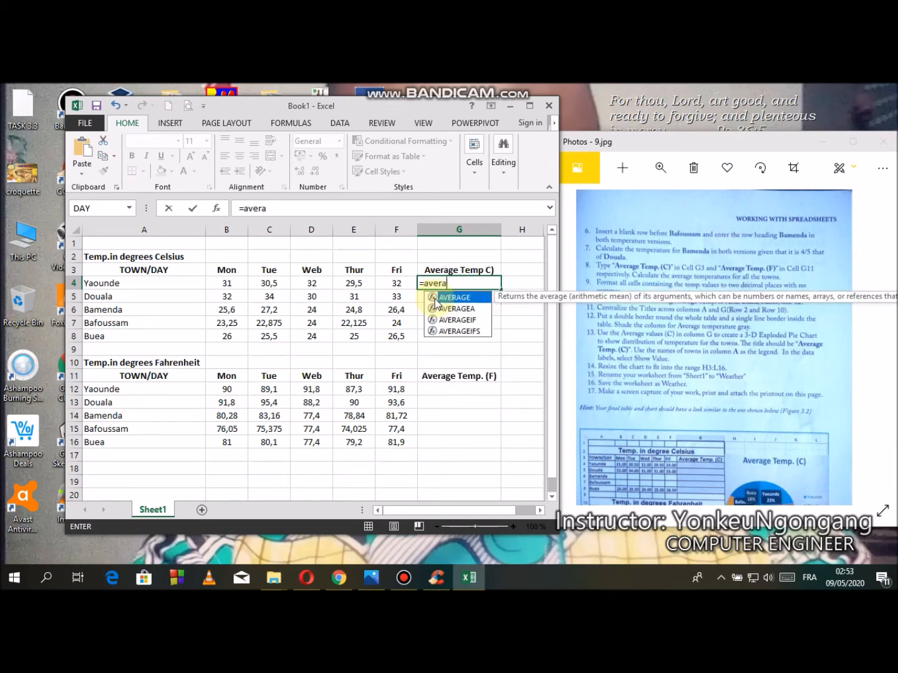
type("ge(")
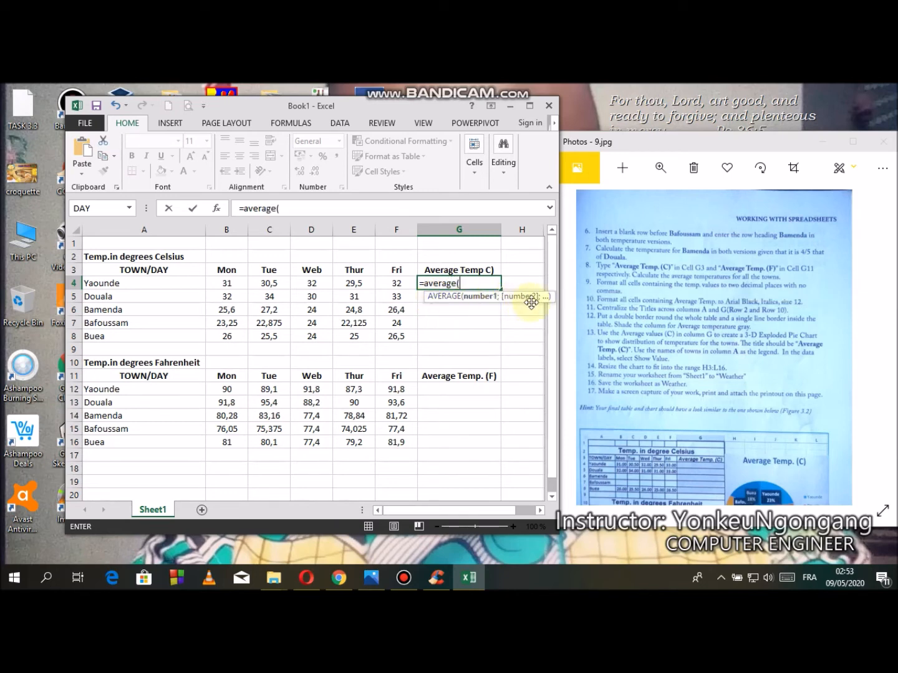
left_click(230, 284)
left_click_drag(230, 284, 391, 279)
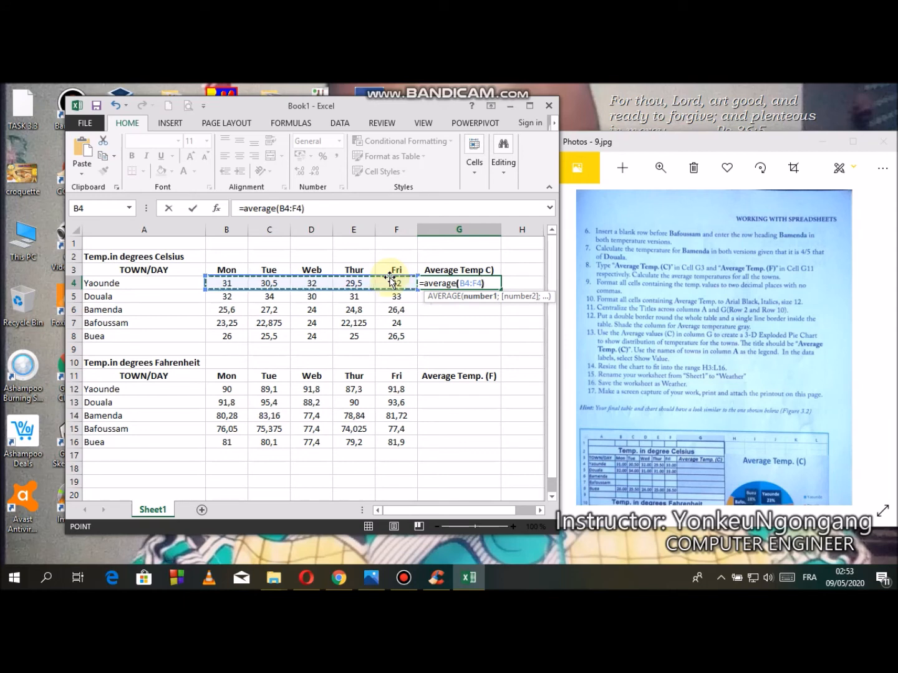
type(")")
key("Return")
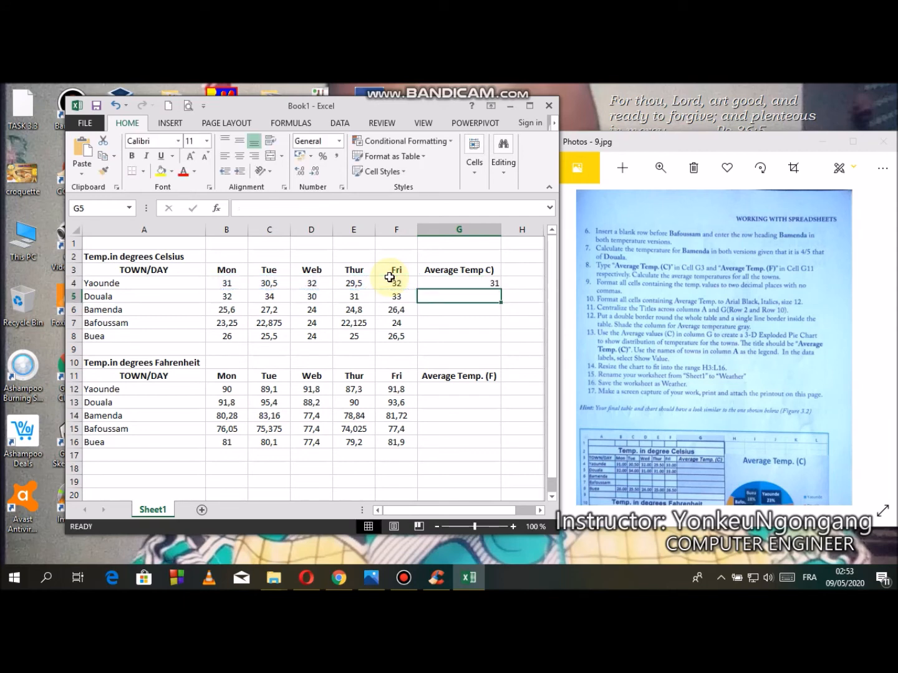
Check the average formula in G4 and clear it from the cell.
left_click(460, 282)
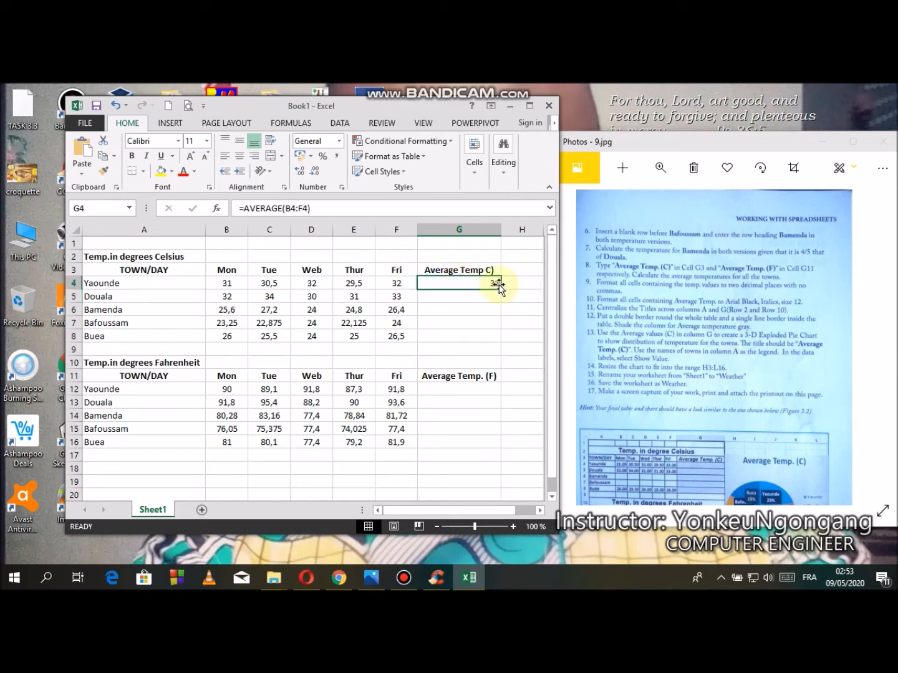
left_click(462, 297)
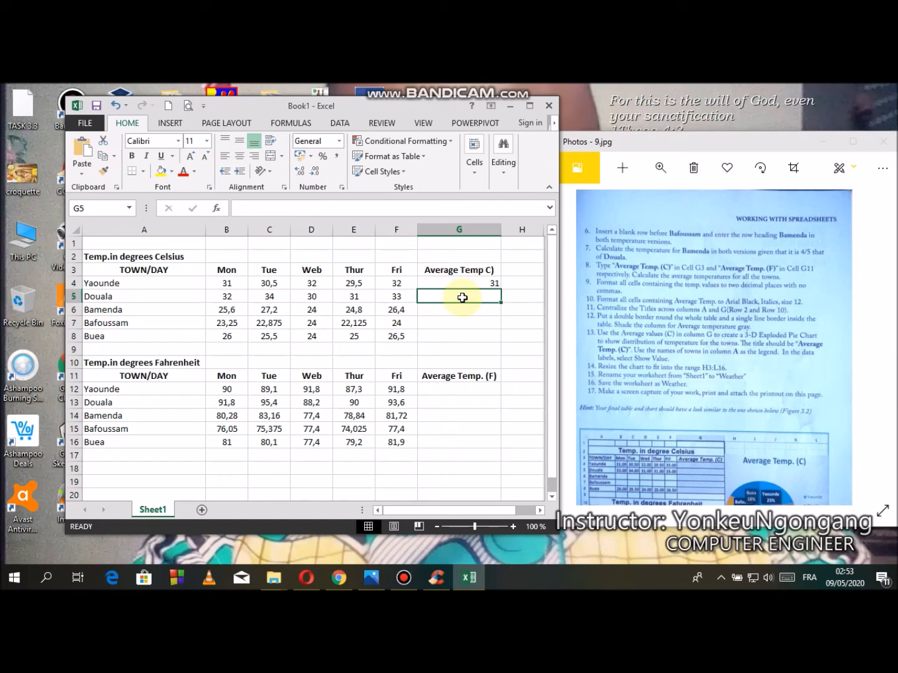
left_click(478, 279)
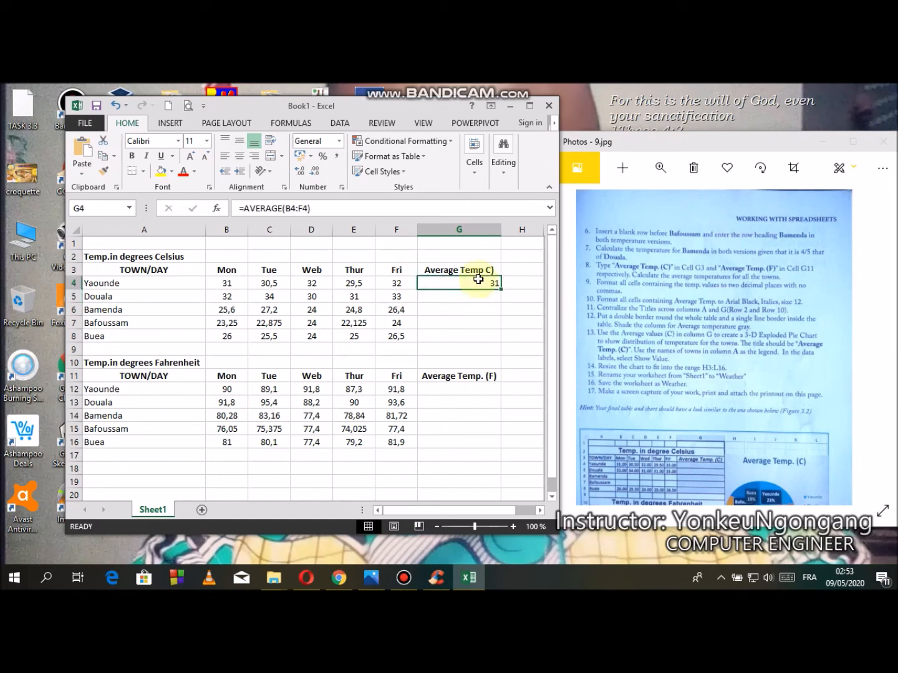
key("BackSpace")
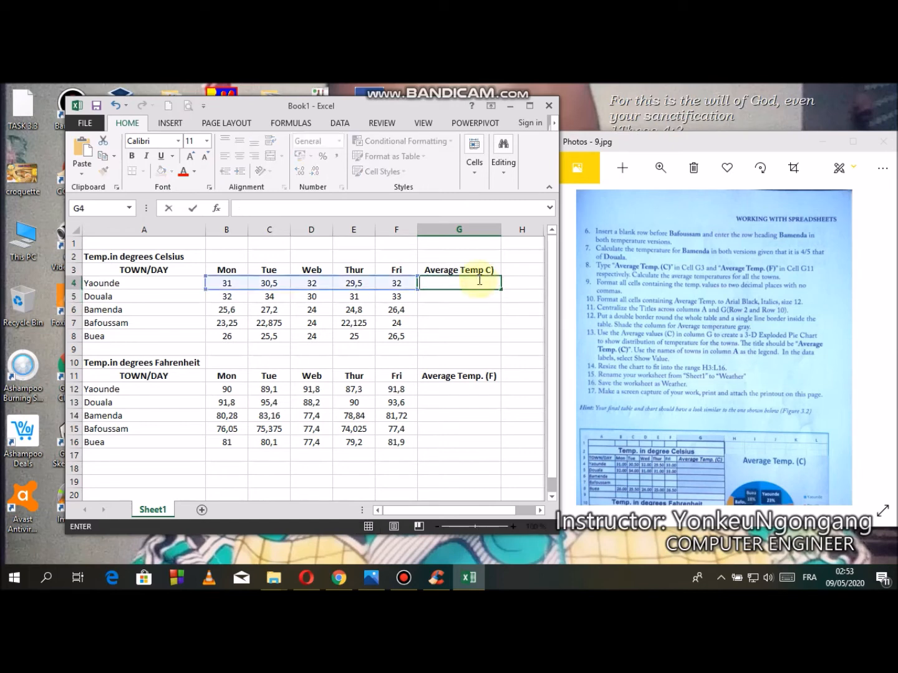
Enter the formula =(B4+C4+D4+E4+F4)/5 in G4 to average Yaounde's Celsius temperatures.
left_click(479, 280)
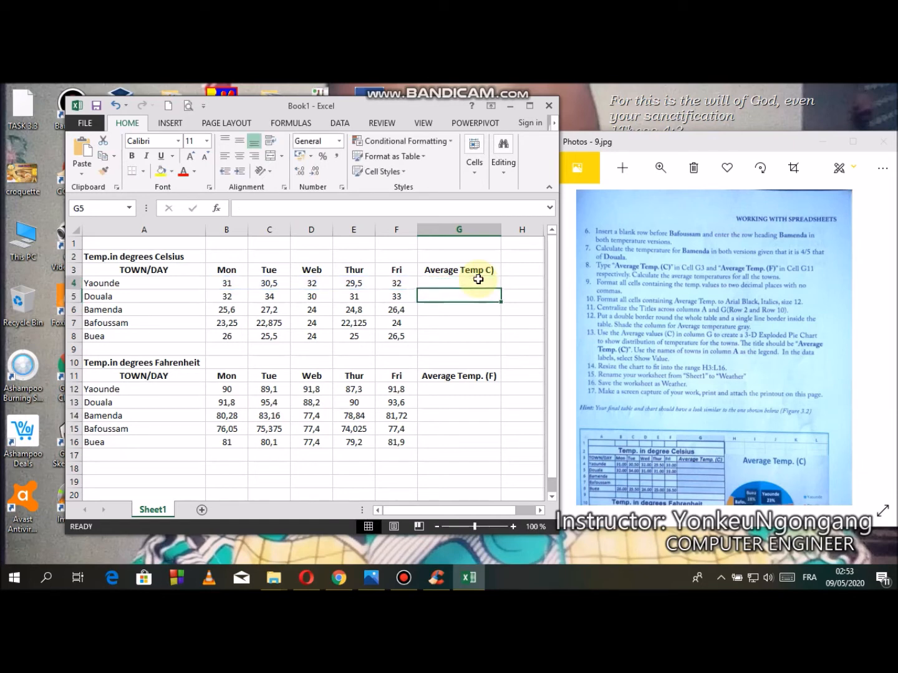
type("=(")
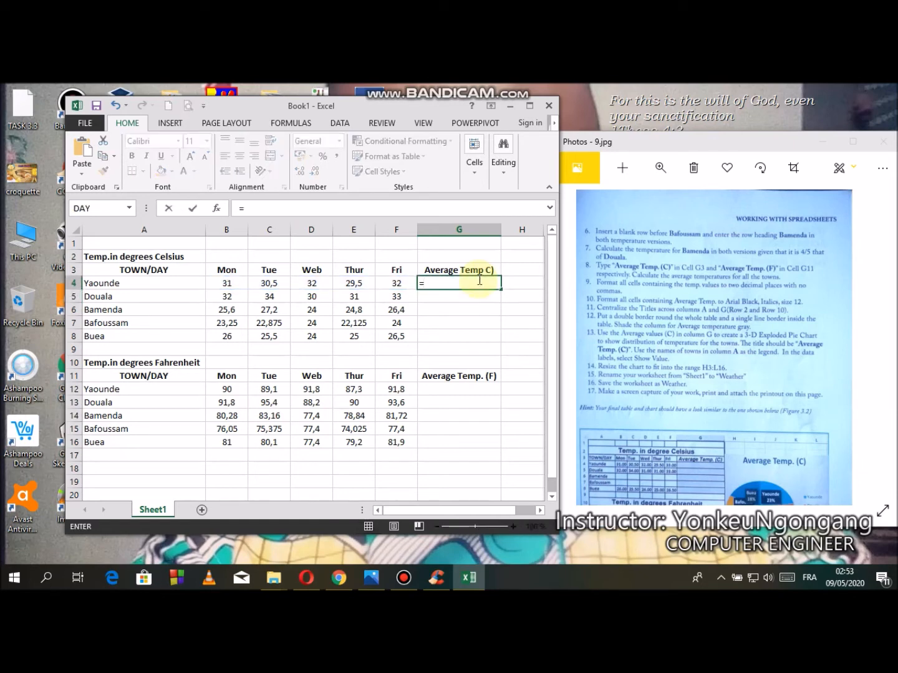
left_click(231, 283)
type("+")
left_click(266, 282)
type("+")
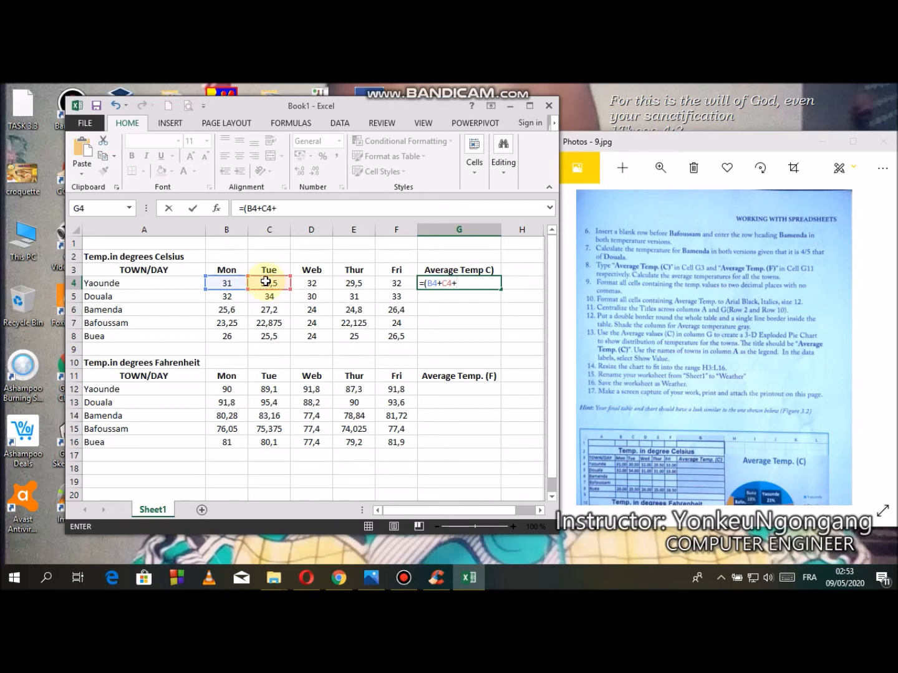
left_click(311, 284)
type("+")
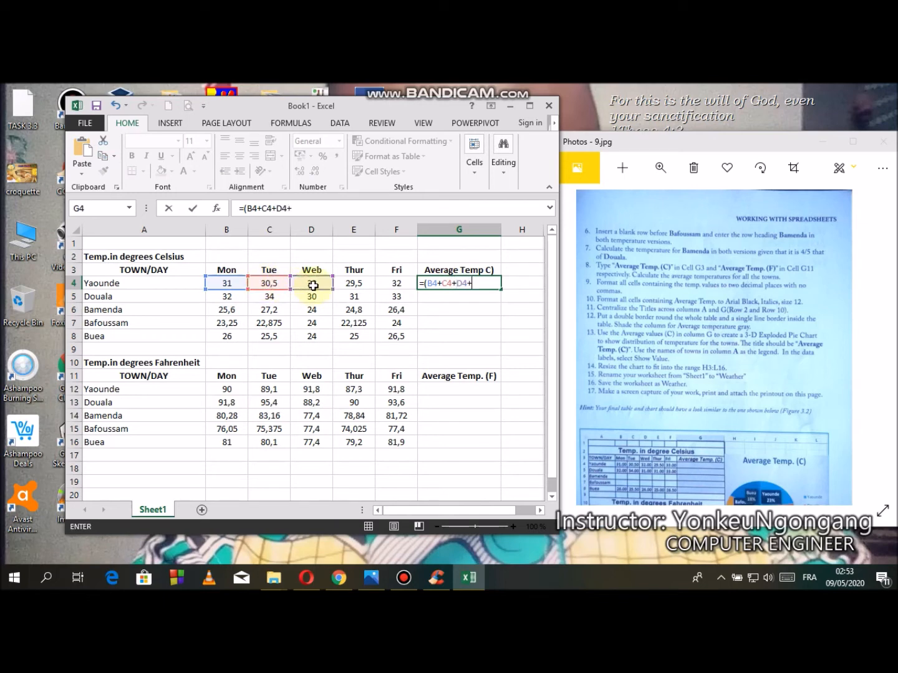
left_click(352, 285)
type("+")
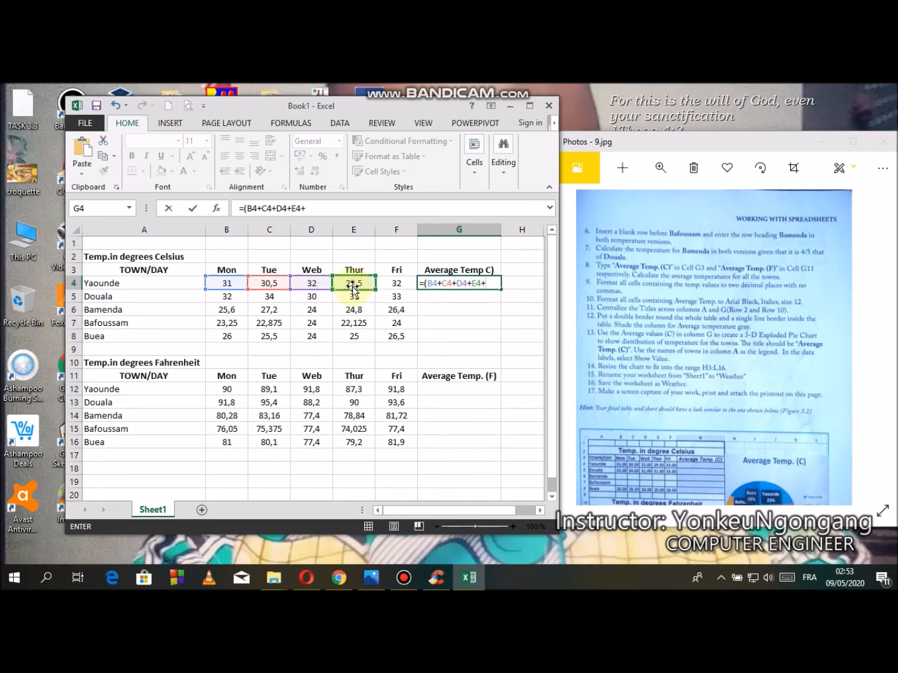
left_click(396, 286)
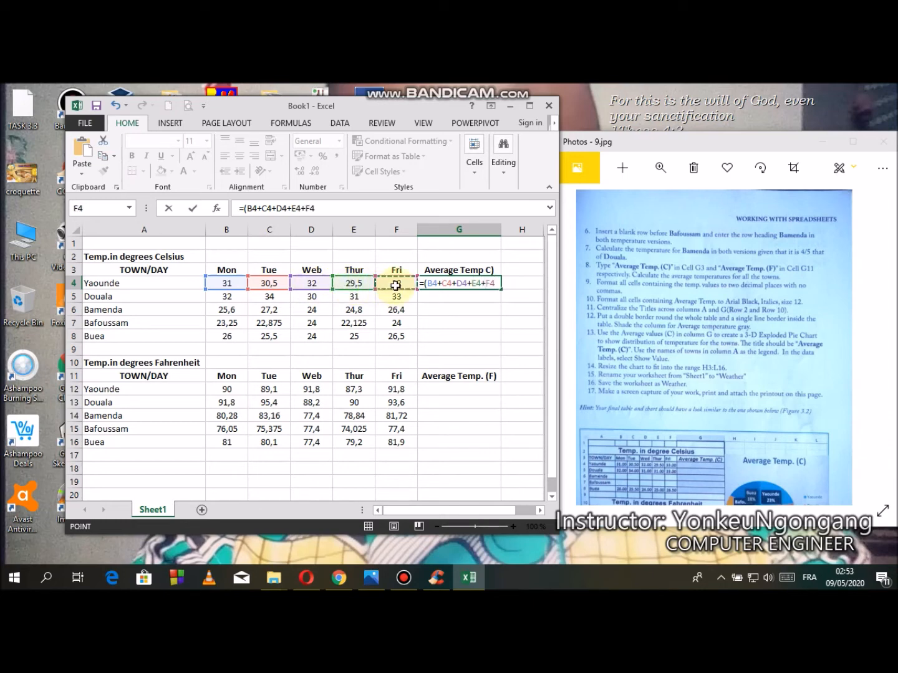
type(")/5")
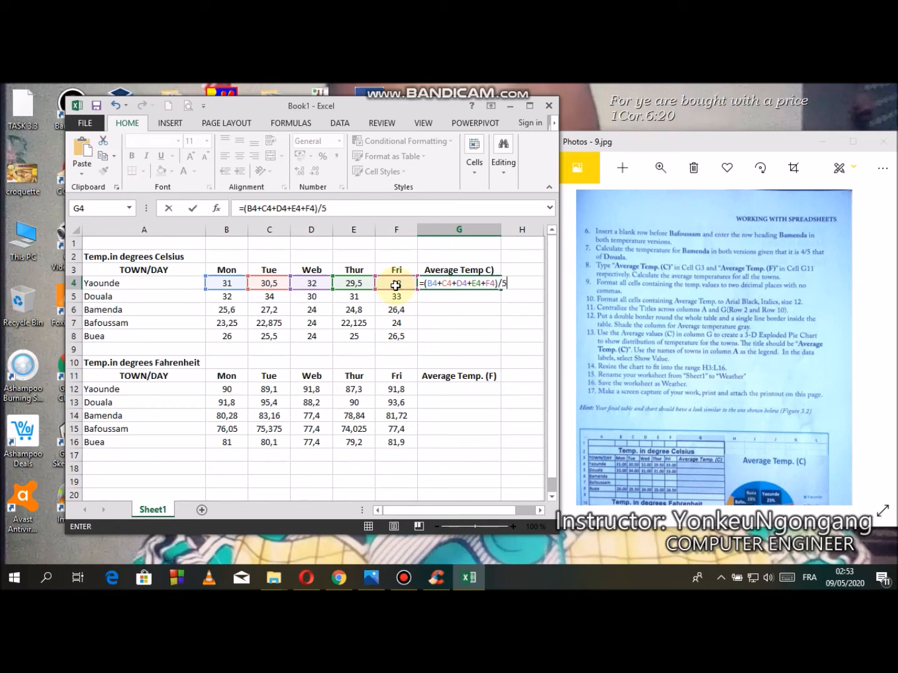
key("Return")
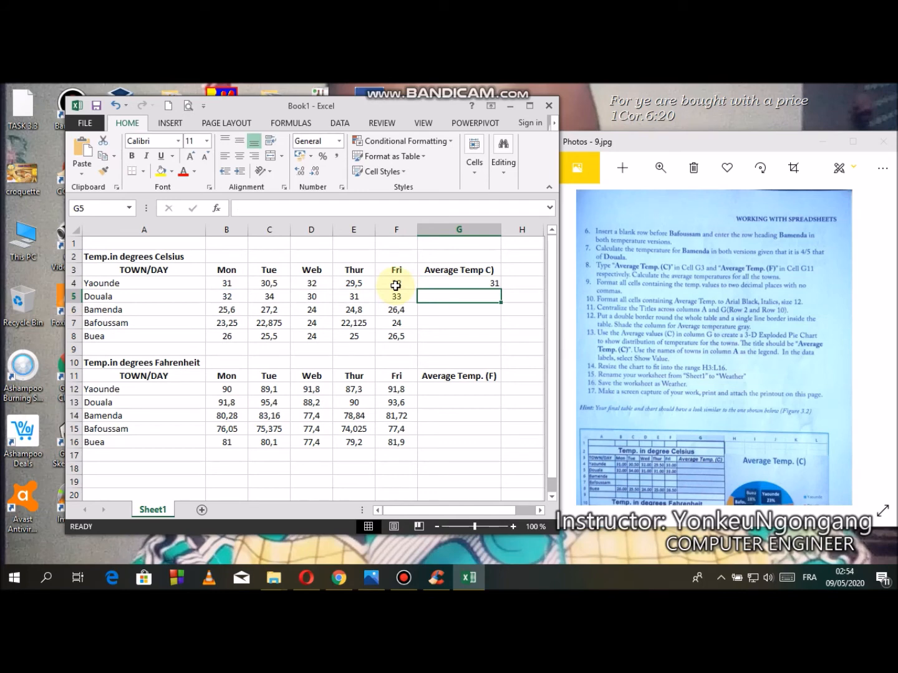
Fill the G4 average formula down to G8, check the copied references, and centre the values in G4:G8.
left_click(446, 283)
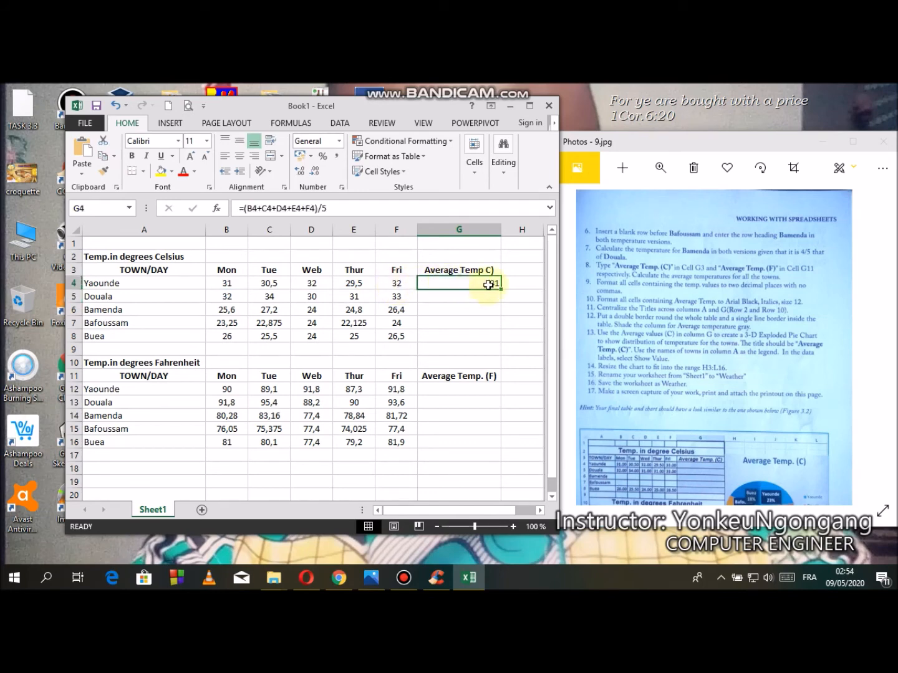
left_click_drag(502, 288, 493, 336)
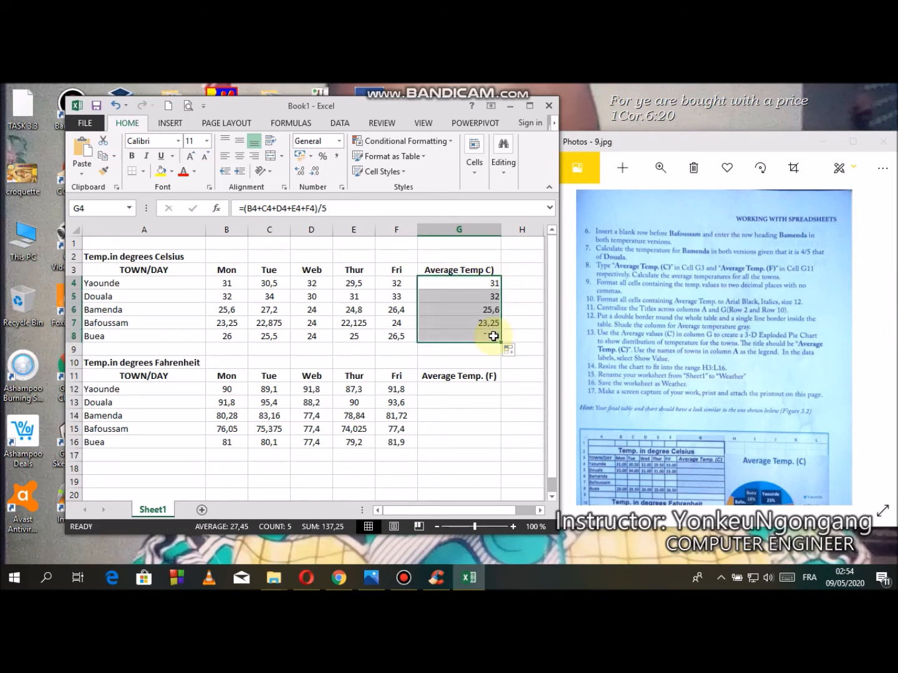
left_click(475, 299)
left_click(478, 311)
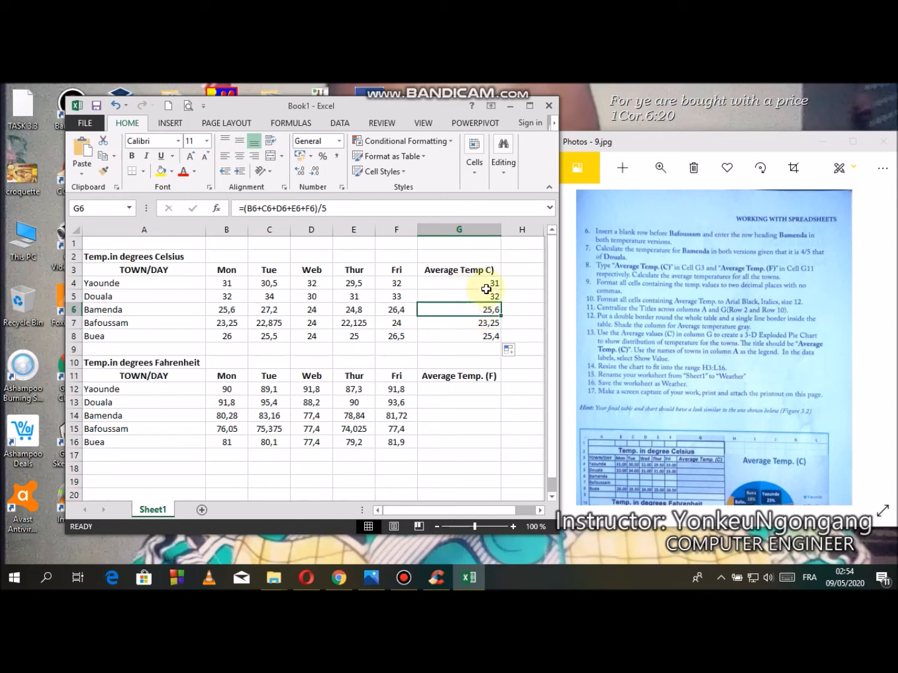
left_click_drag(474, 282, 481, 339)
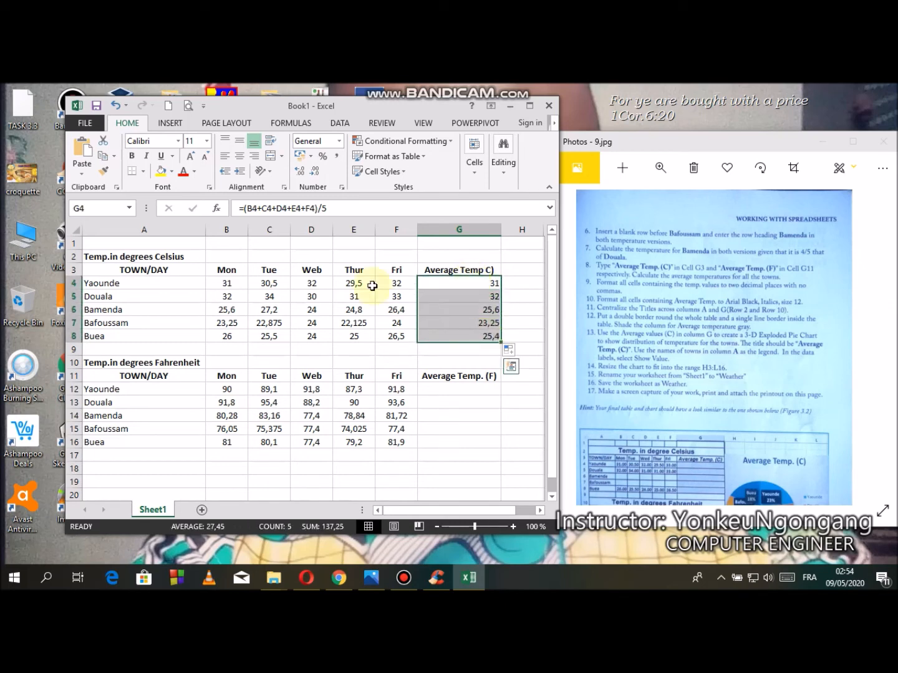
left_click(240, 156)
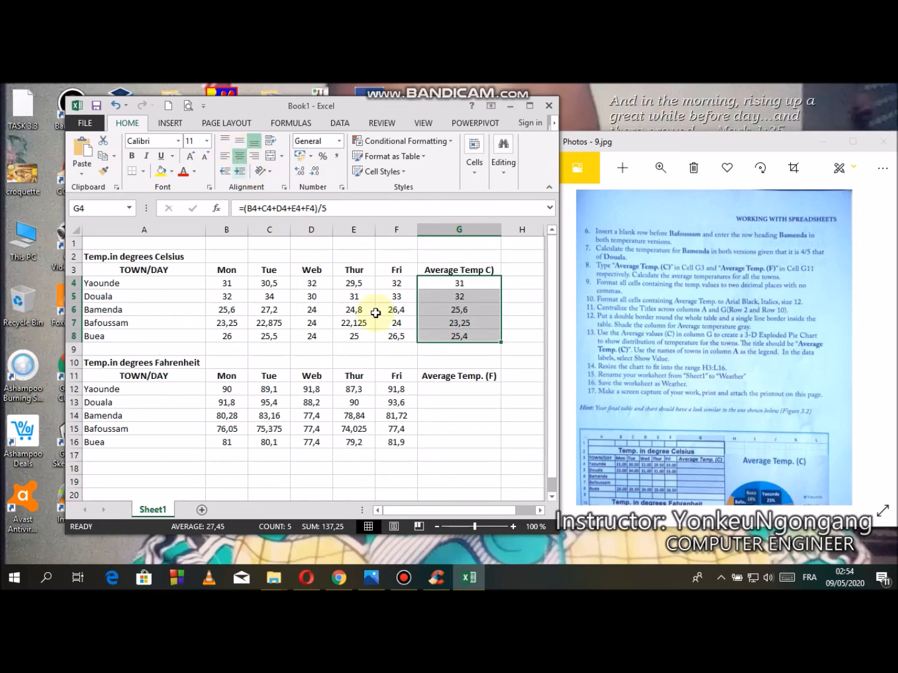
Enter =AVERAGE(B12:F12) in G12 for Yaounde's average Fahrenheit temperature and fill the formula down to G16.
left_click(442, 391)
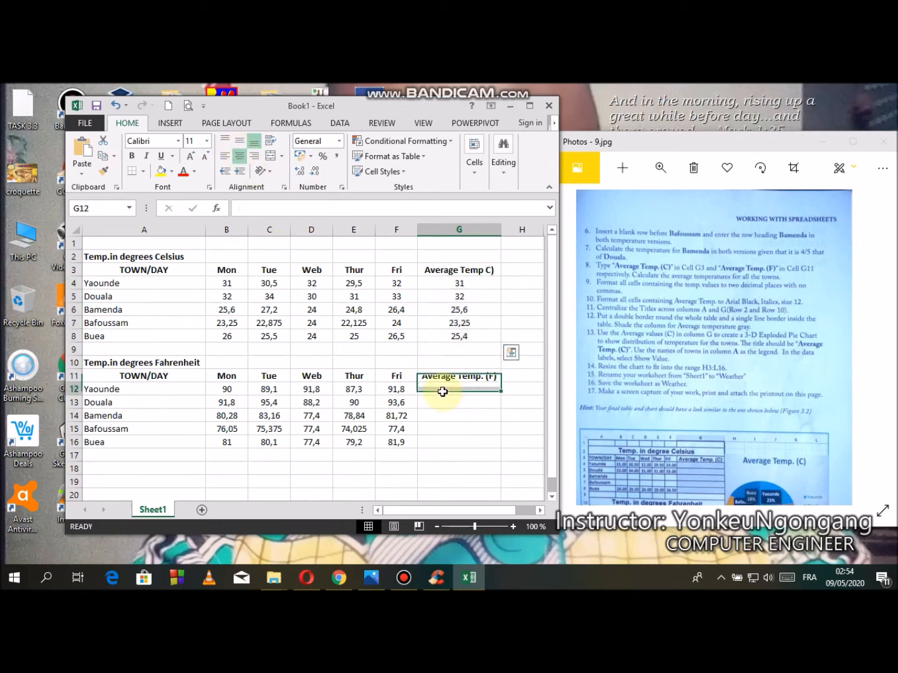
type("=")
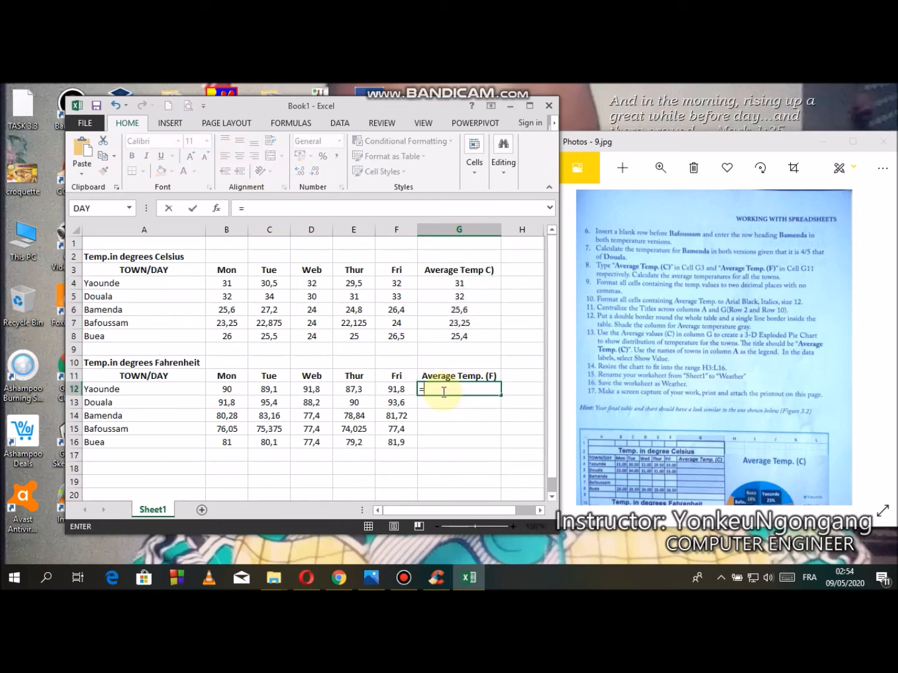
type("ave")
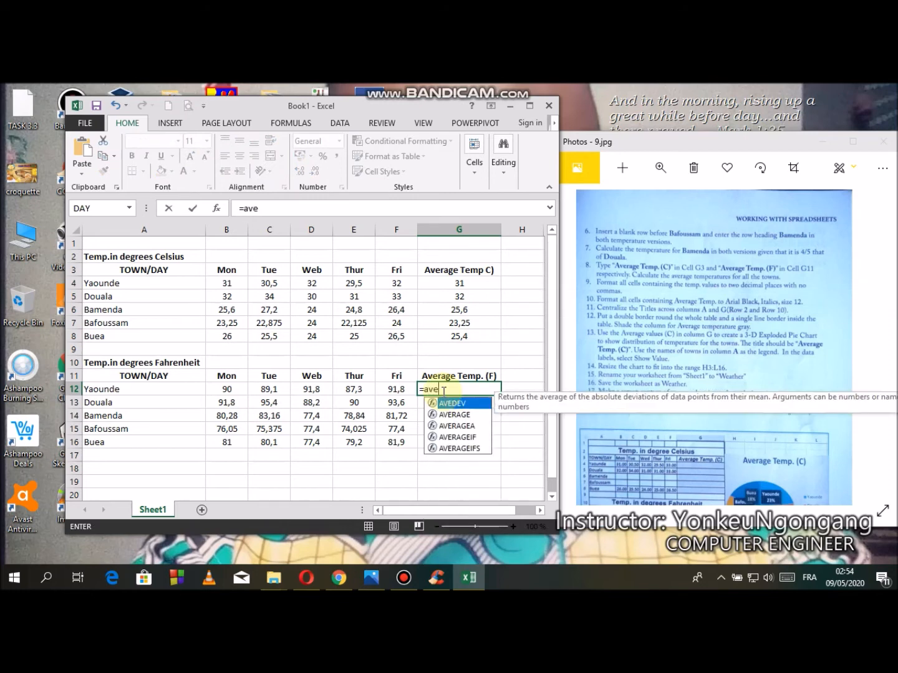
type("rage(")
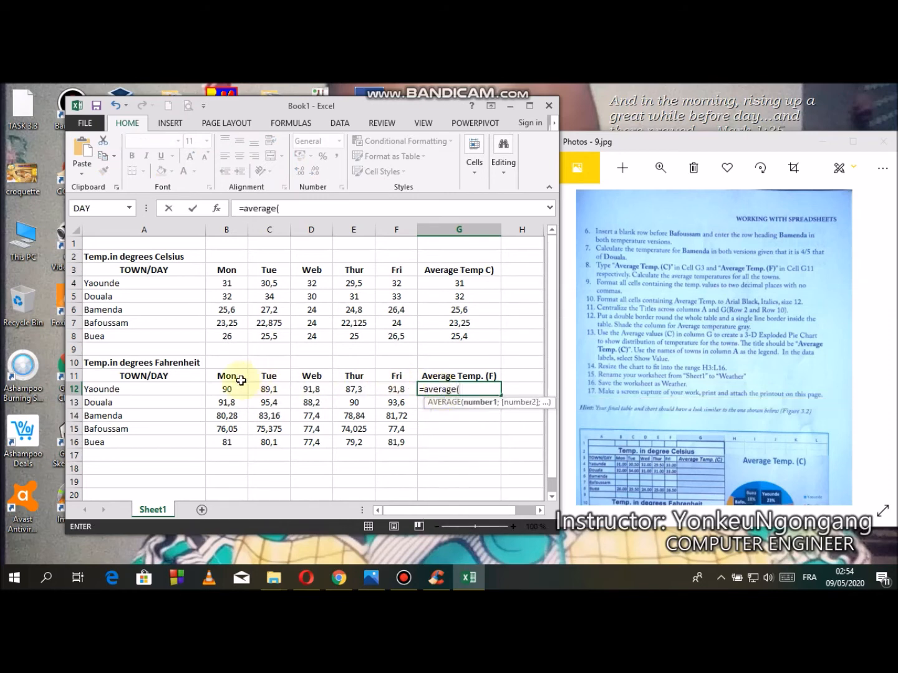
left_click_drag(224, 392, 395, 391)
type(")")
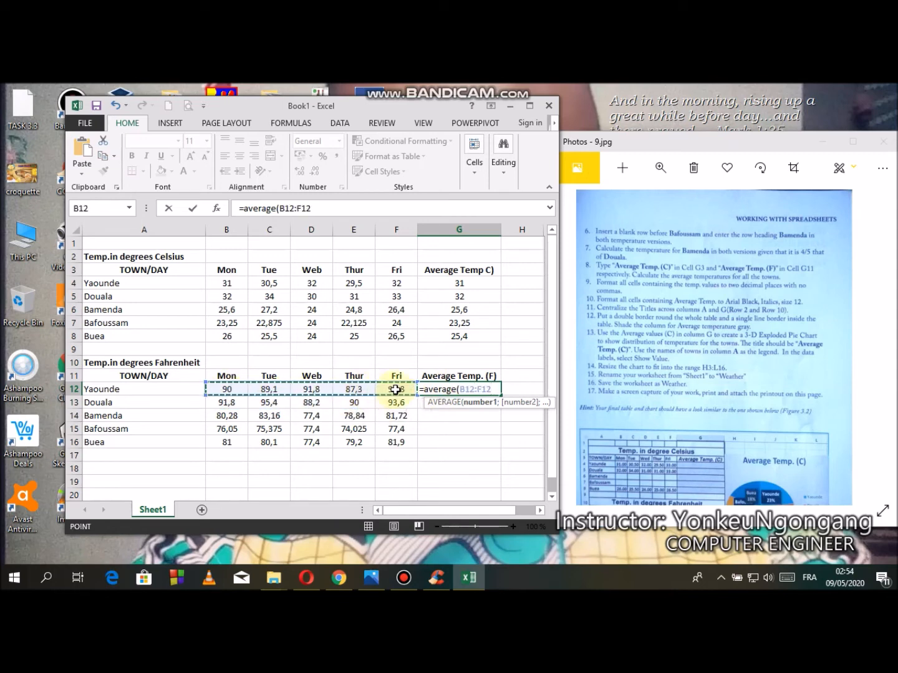
key("Return")
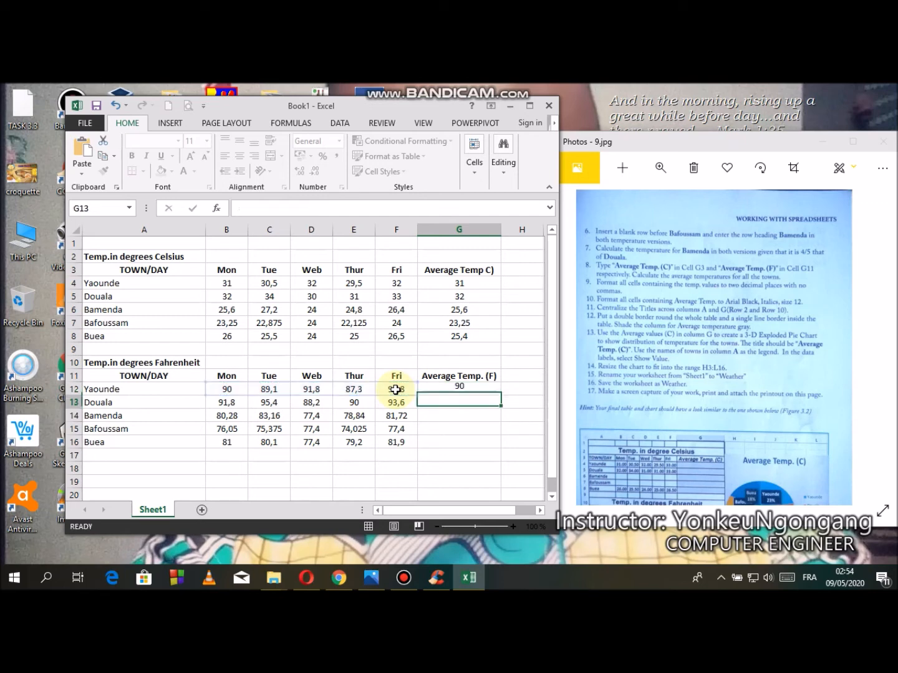
left_click(457, 391)
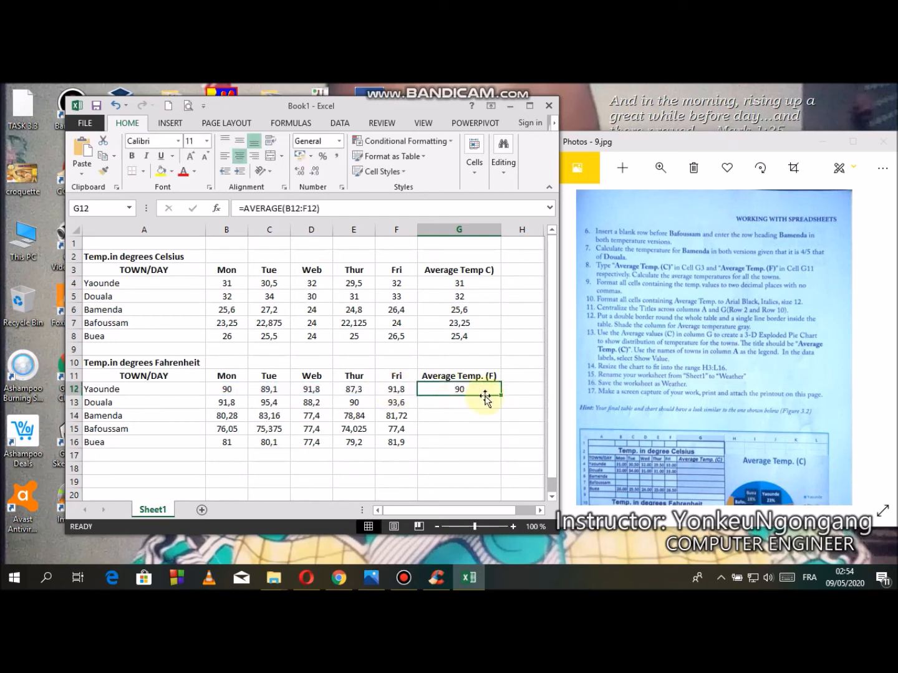
left_click_drag(502, 396, 502, 449)
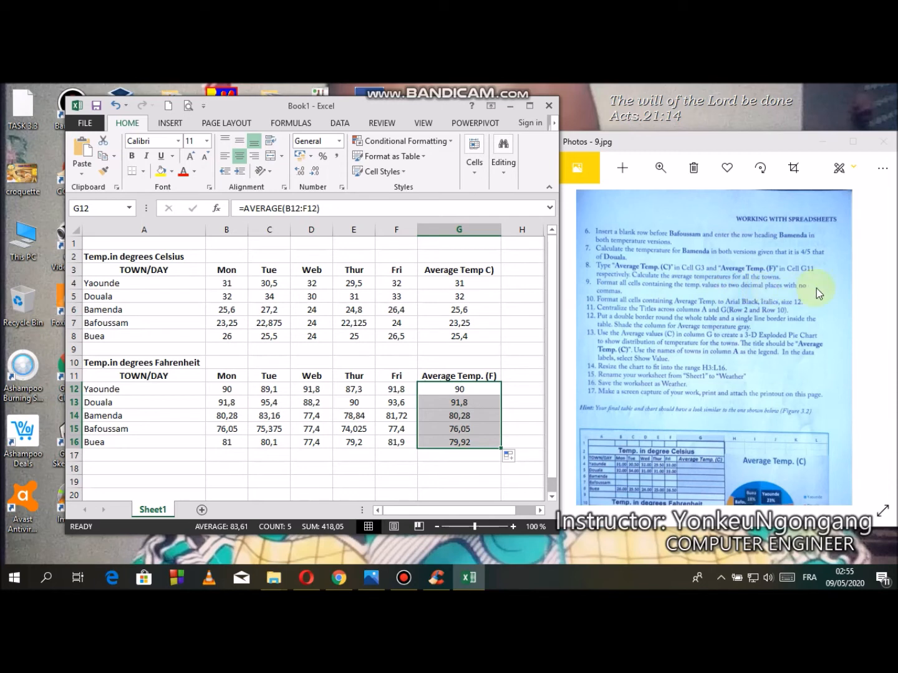
Compare the average formulas in G12 and G6, and maximize the workbook window.
left_click(465, 389)
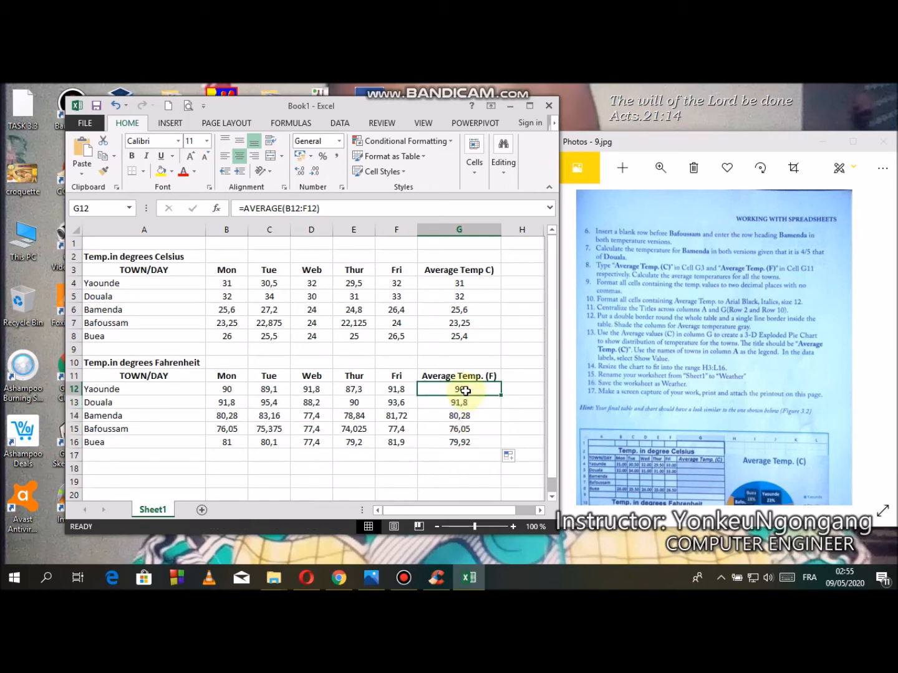
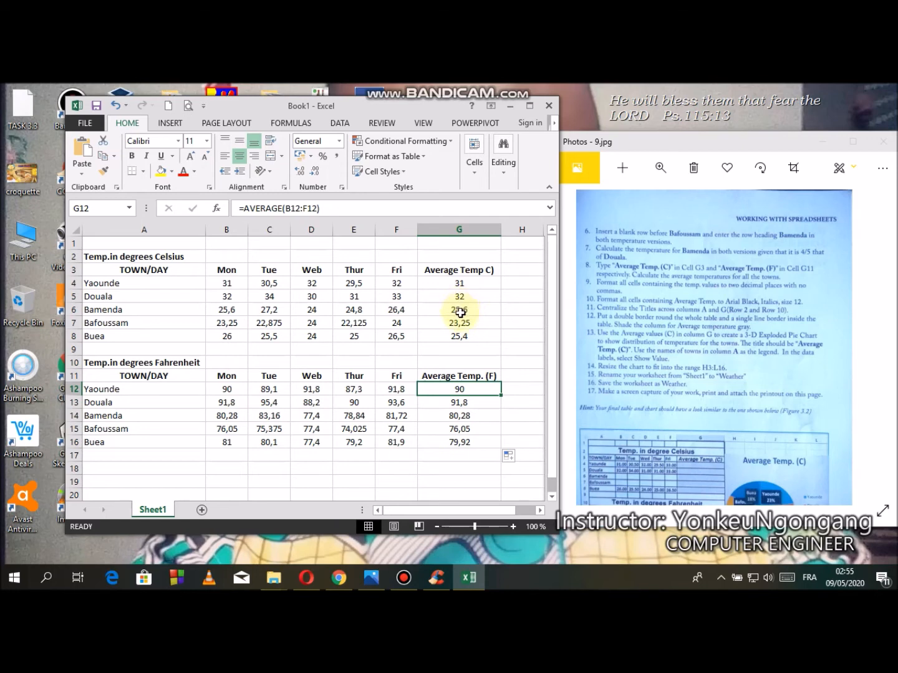
left_click(460, 312)
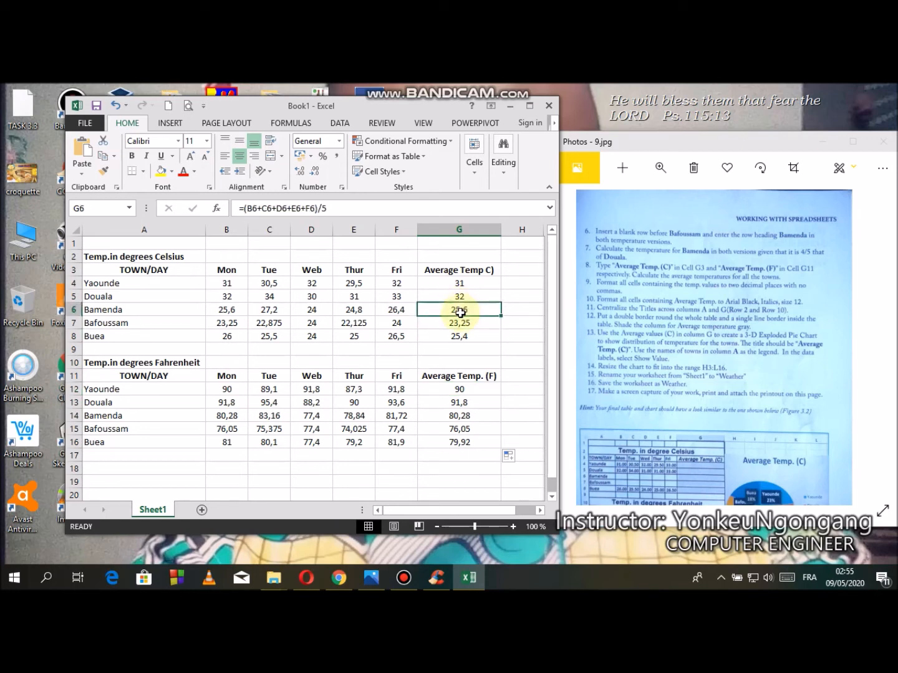
left_click(529, 107)
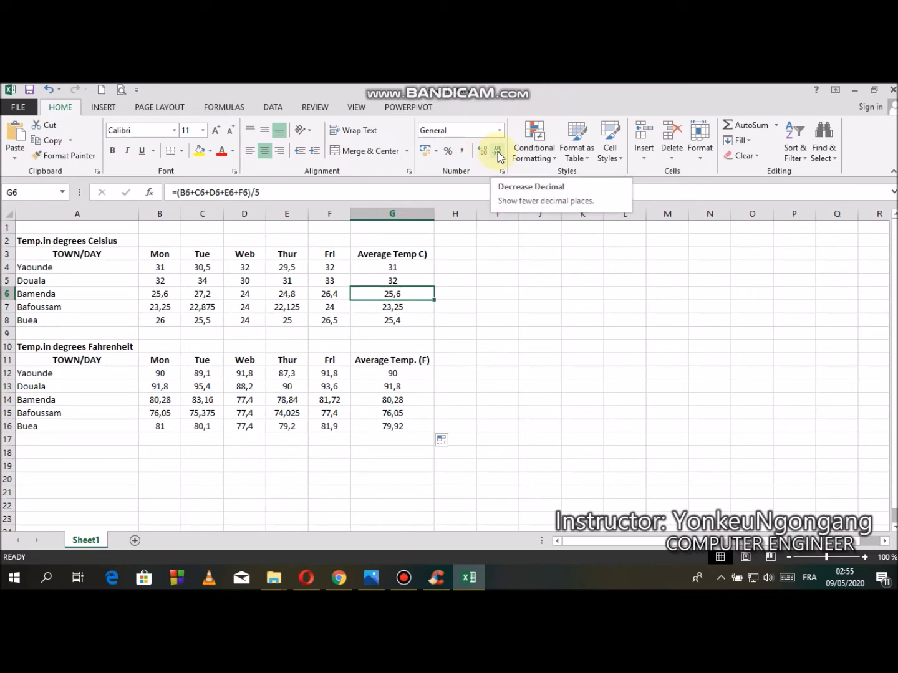
Reduce the Celsius averages in G6, G7 and G8 to zero decimal places.
left_click(498, 154)
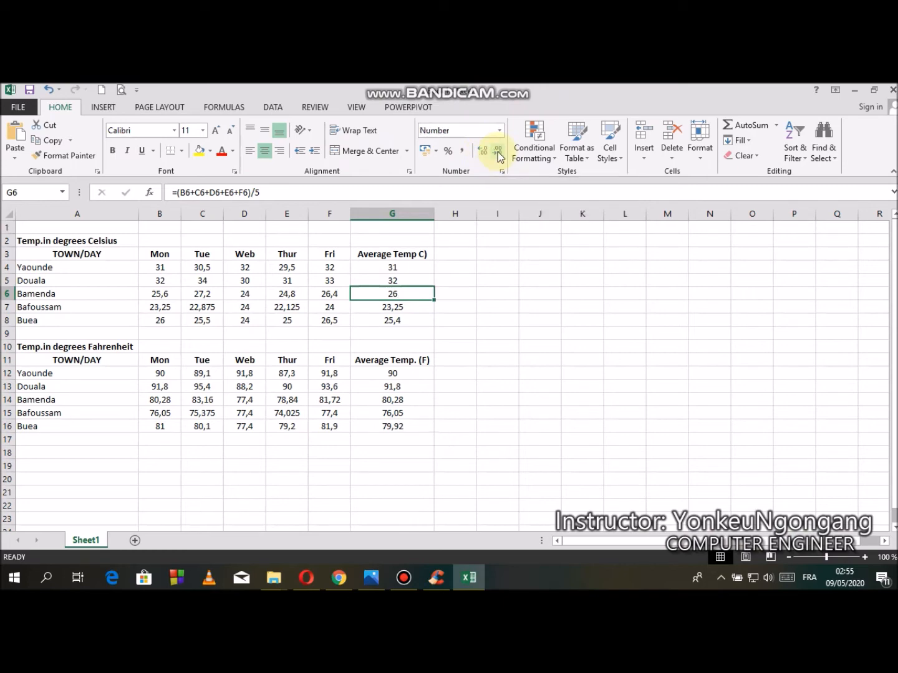
left_click(406, 309)
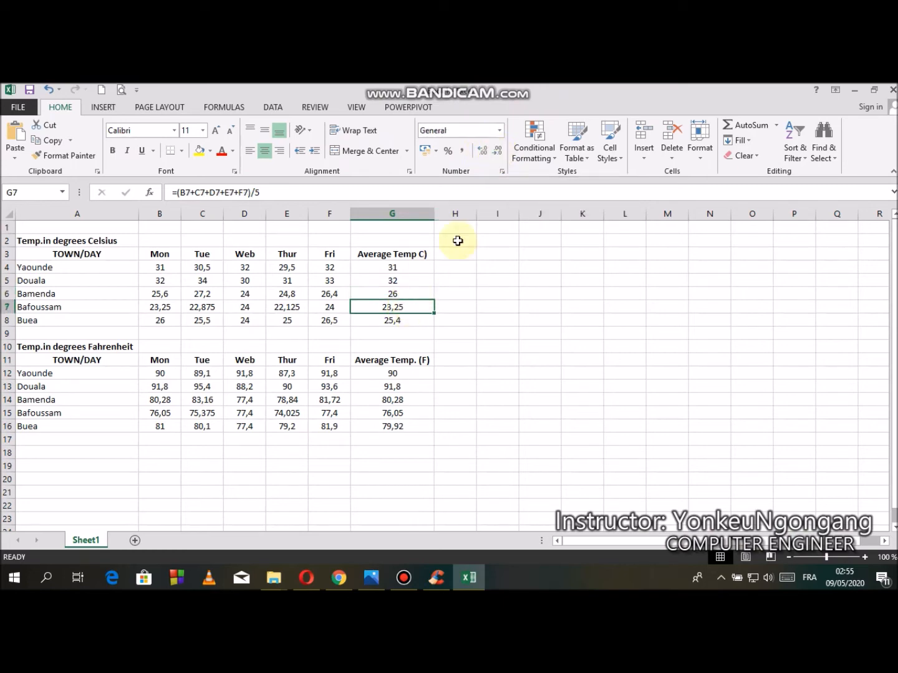
left_click(495, 153)
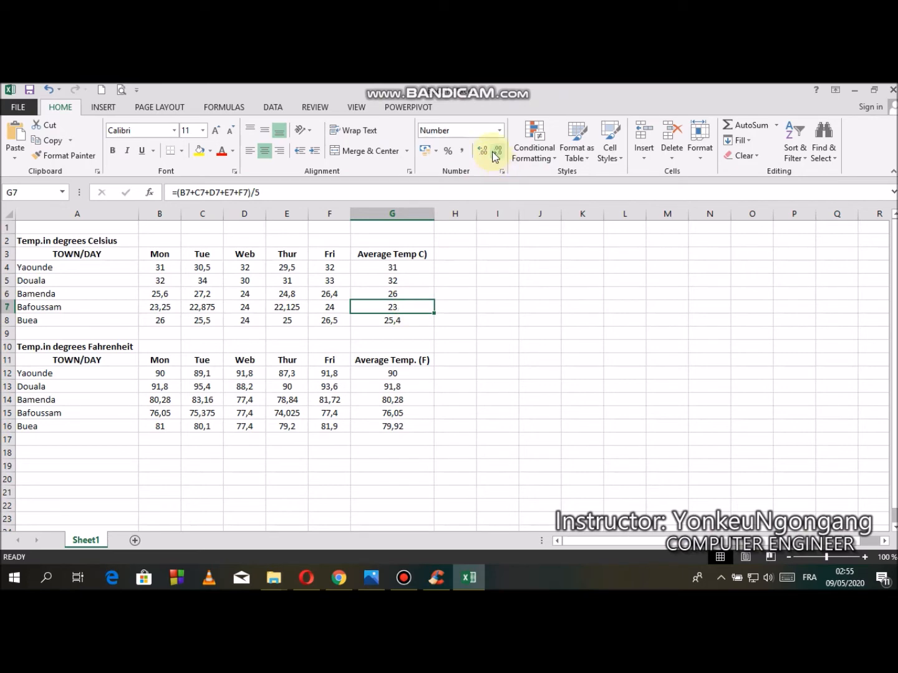
left_click(415, 324)
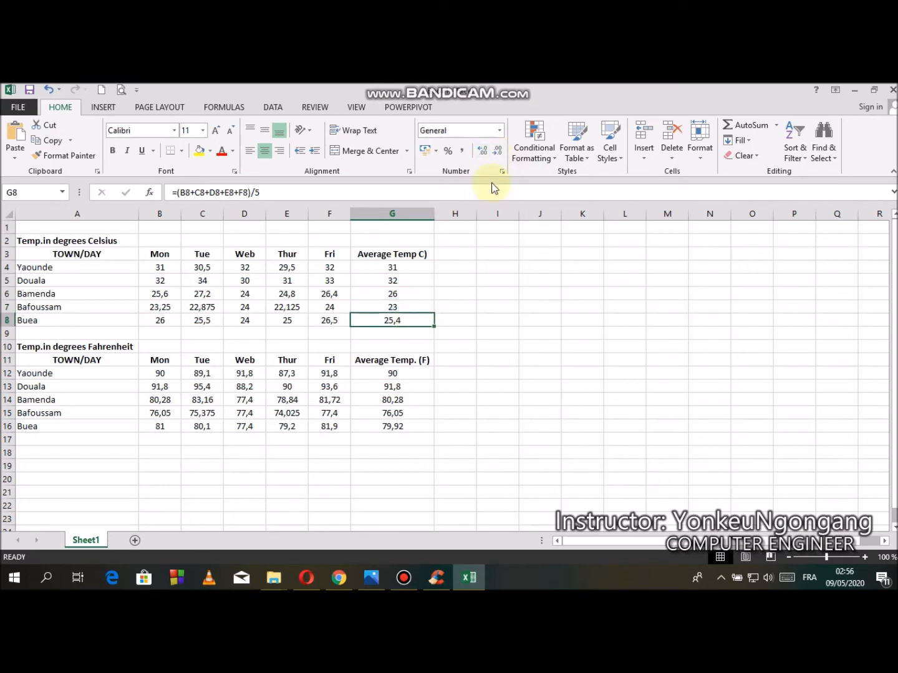
left_click(496, 152)
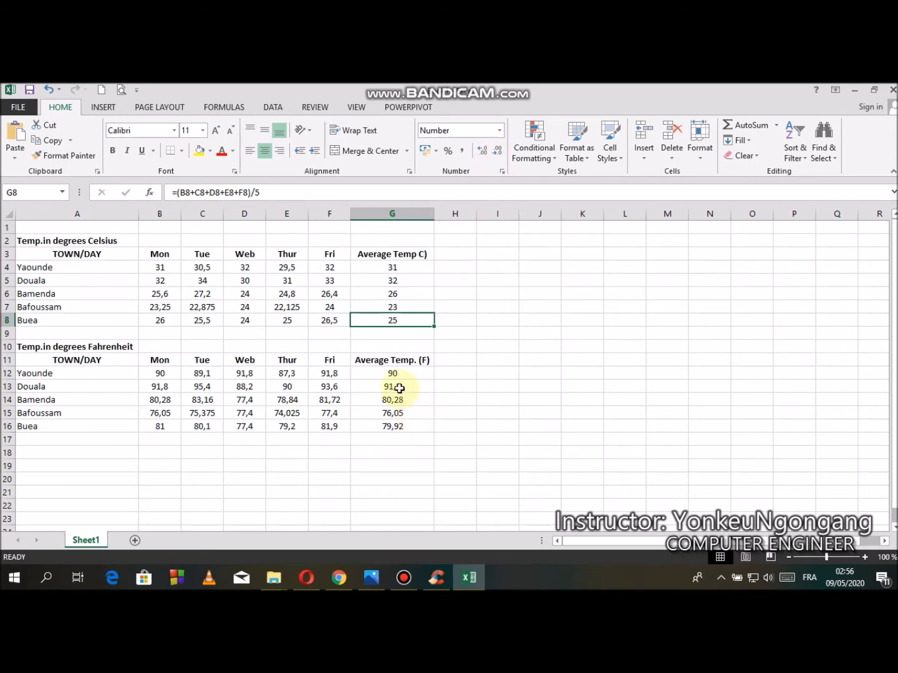
Reduce the Fahrenheit averages in G13 through G16 to zero decimal places.
left_click(399, 388)
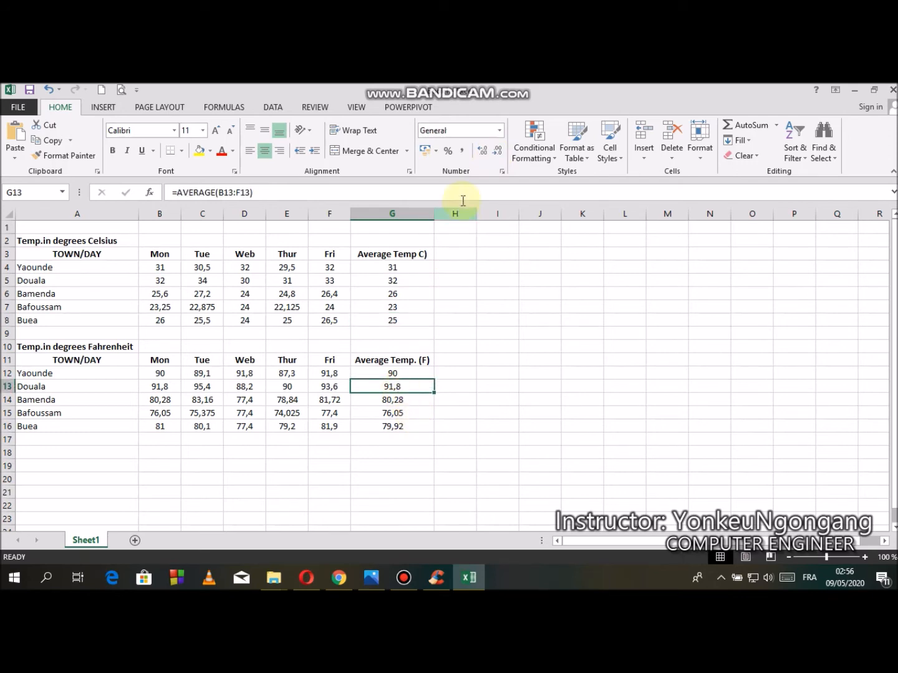
left_click(499, 152)
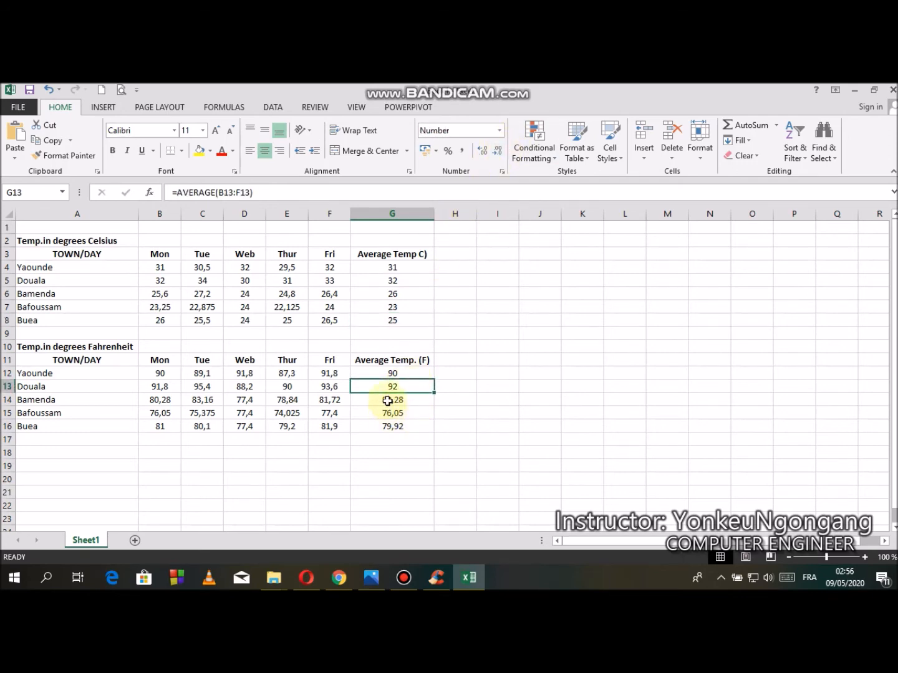
left_click(387, 399)
left_click(499, 151)
left_click(498, 151)
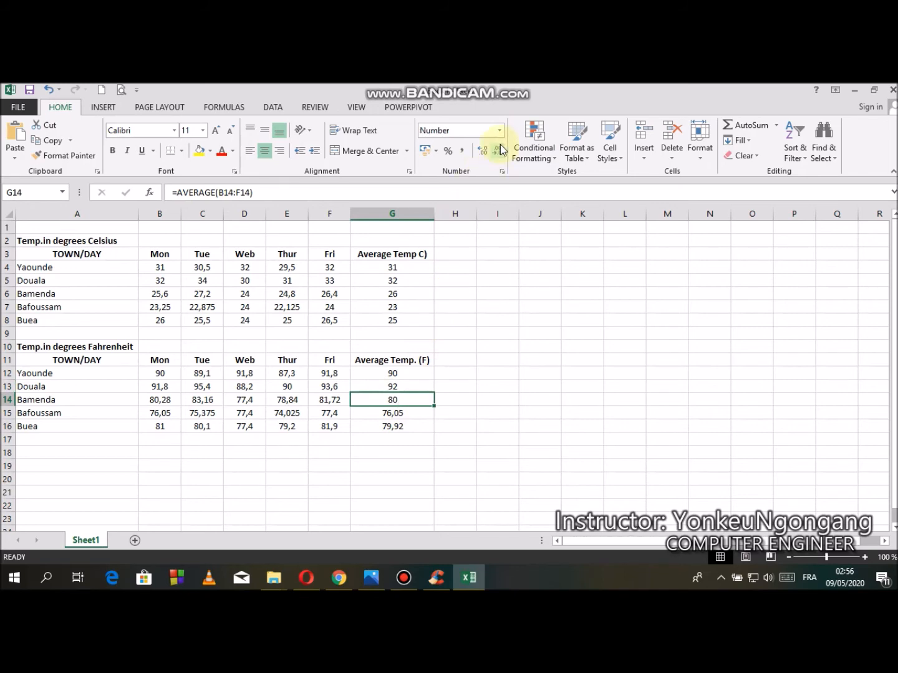
left_click(412, 412)
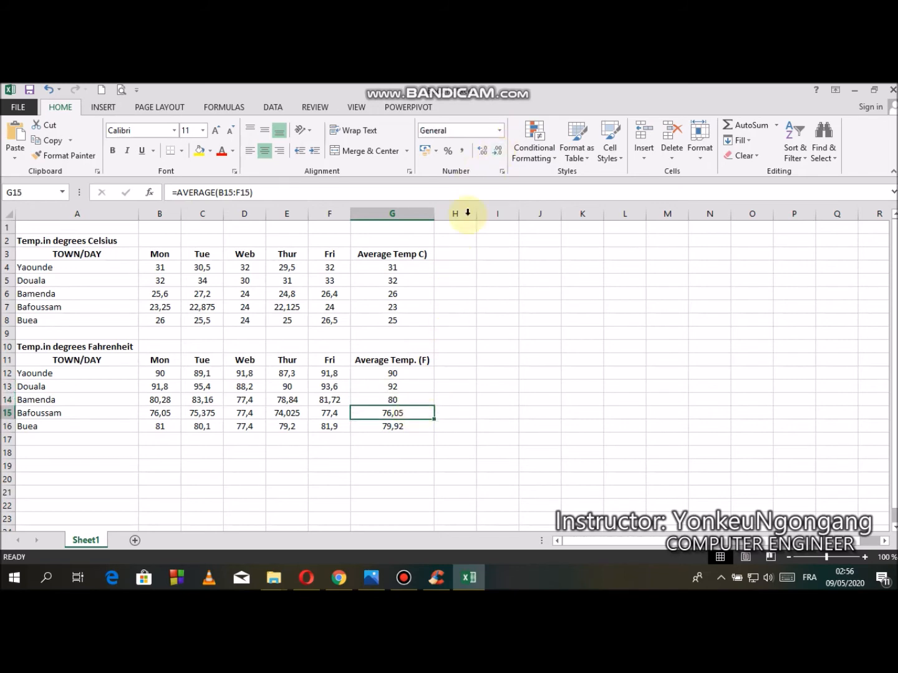
left_click(491, 154)
left_click(492, 155)
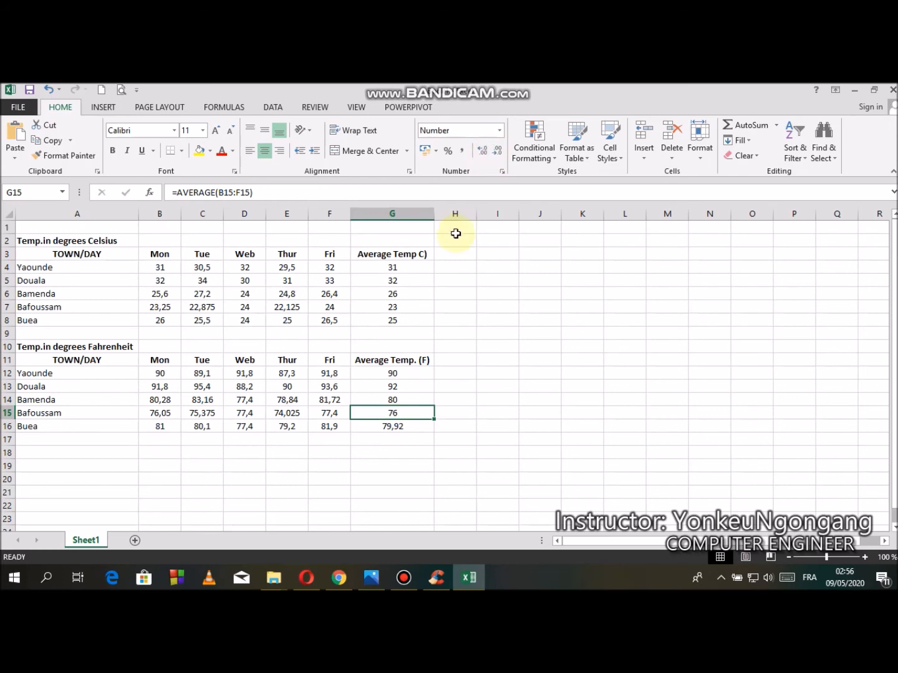
left_click(399, 427)
left_click(499, 150)
left_click(498, 150)
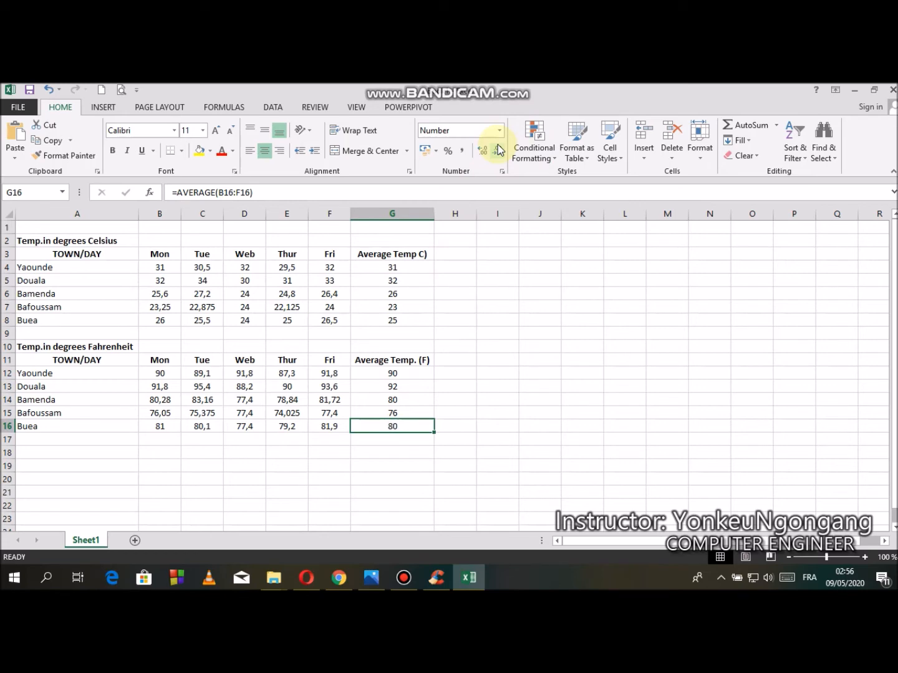
Restore the workbook window beside the task sheet and format the Celsius averages in G4:G8 as Arial, italic, size 12.
left_click(874, 90)
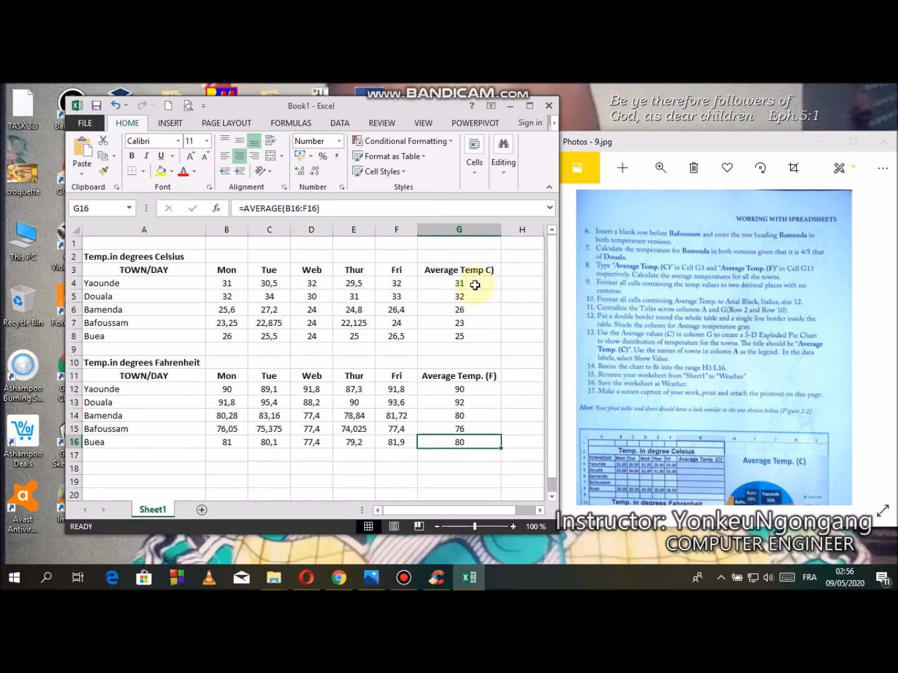
left_click_drag(462, 282, 475, 335)
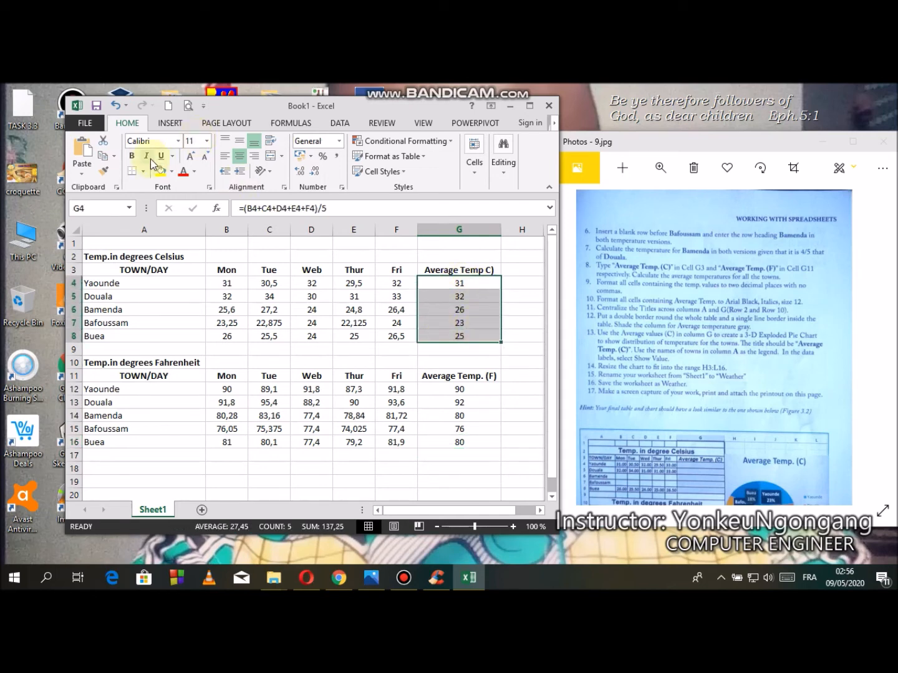
left_click(140, 142)
type("Arial")
key("Return")
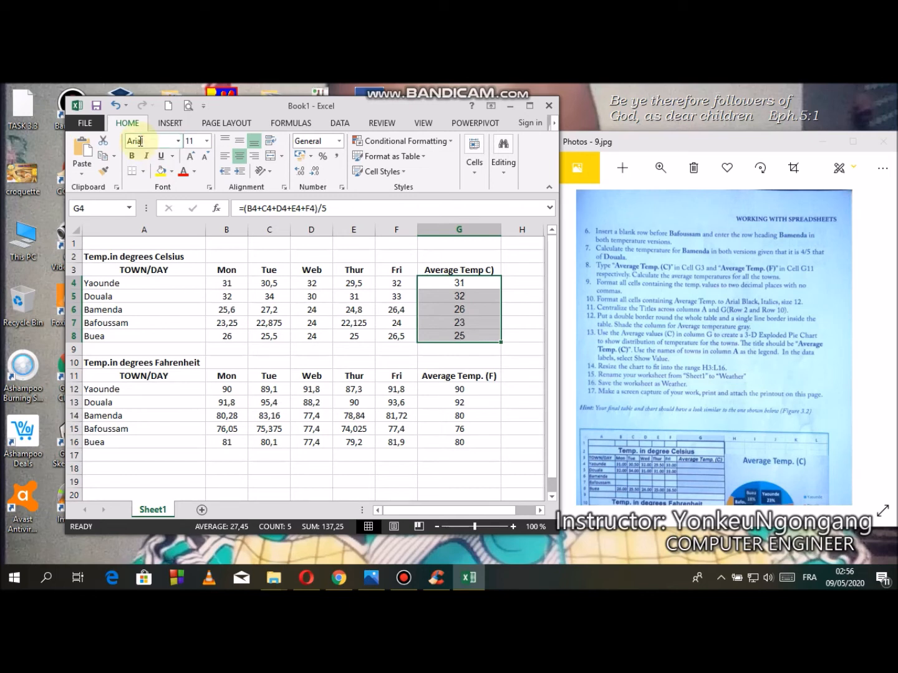
left_click(146, 156)
left_click(195, 141)
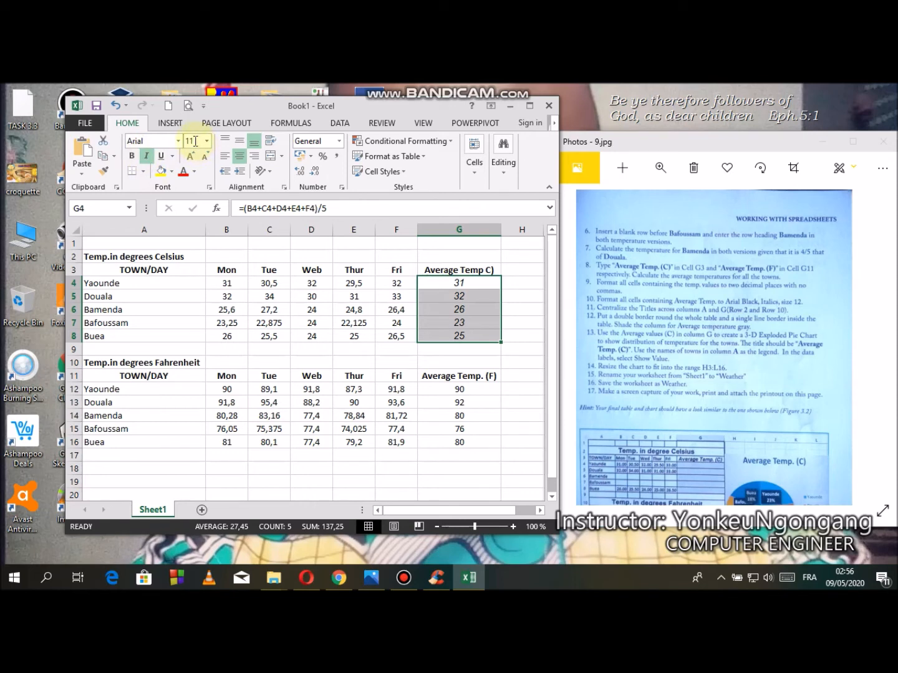
type("12")
key("Return")
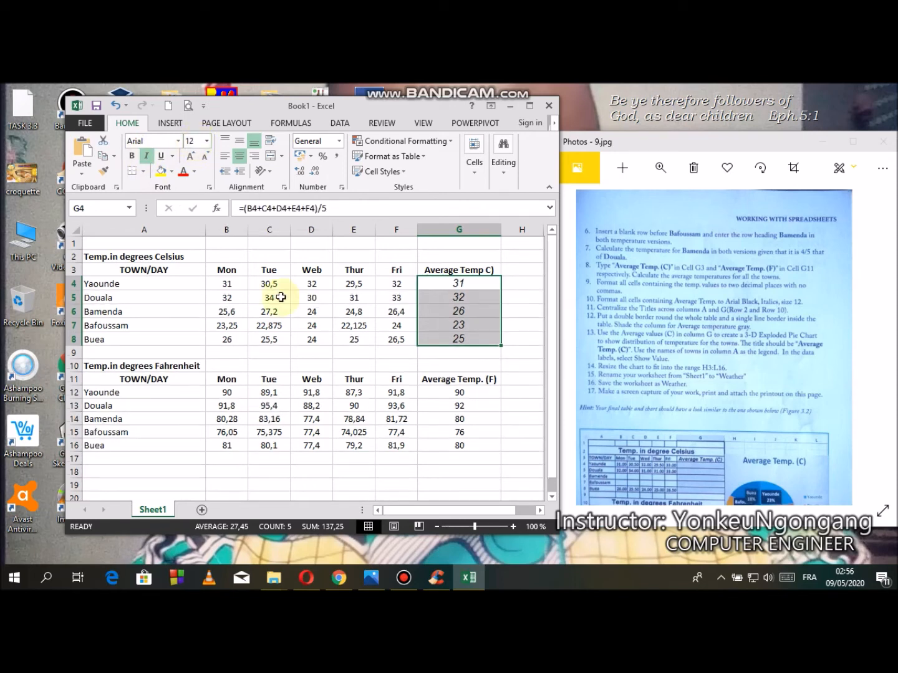
Format the Fahrenheit averages in G12:G16 as Arial, italic, size 12.
left_click(454, 394)
left_click_drag(452, 405, 458, 447)
left_click(138, 138)
type("Ar")
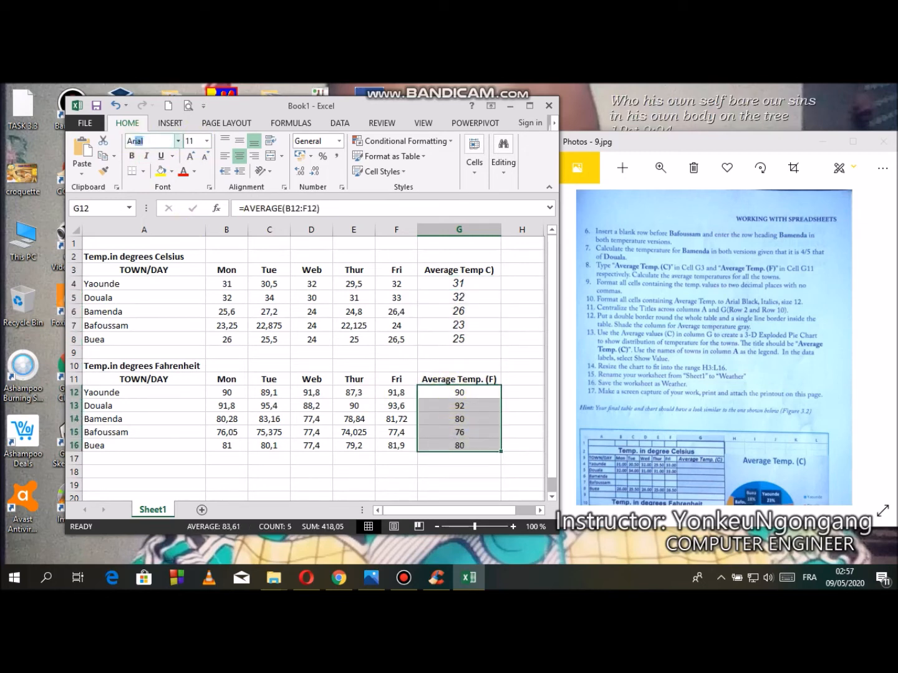
key("Return")
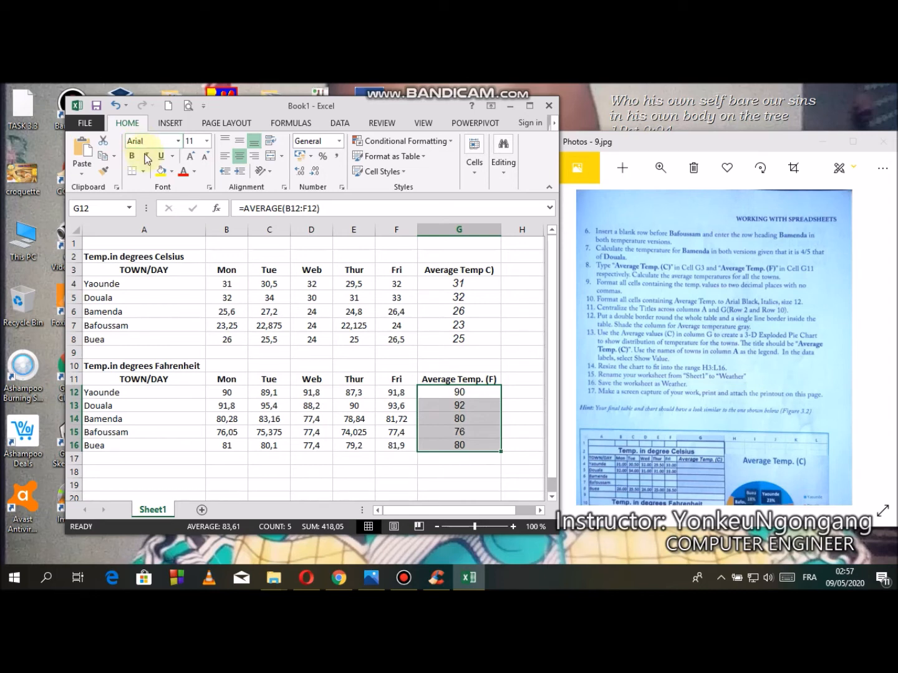
left_click(146, 155)
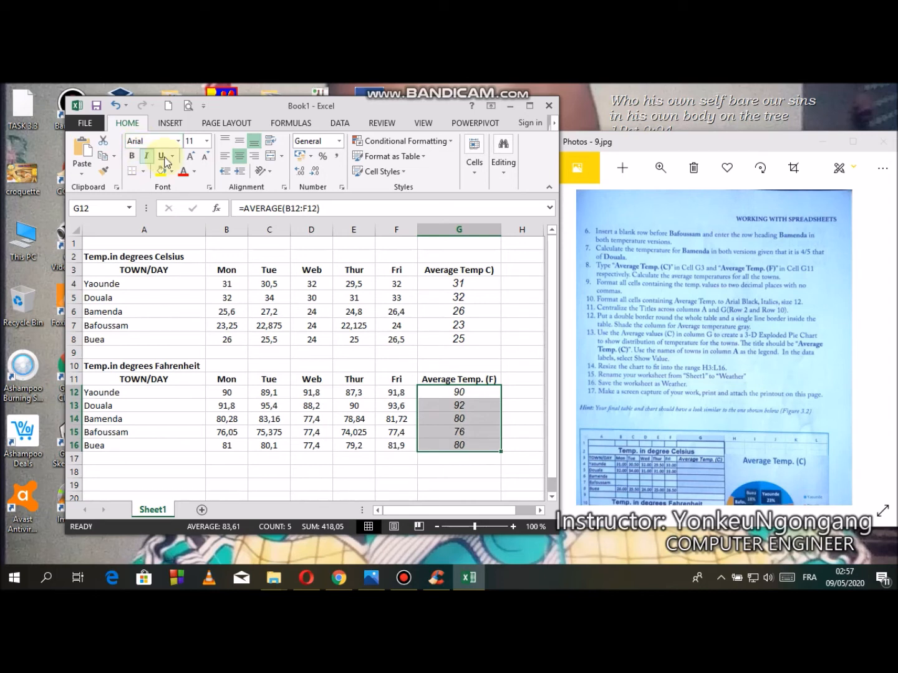
left_click(192, 141)
type("12")
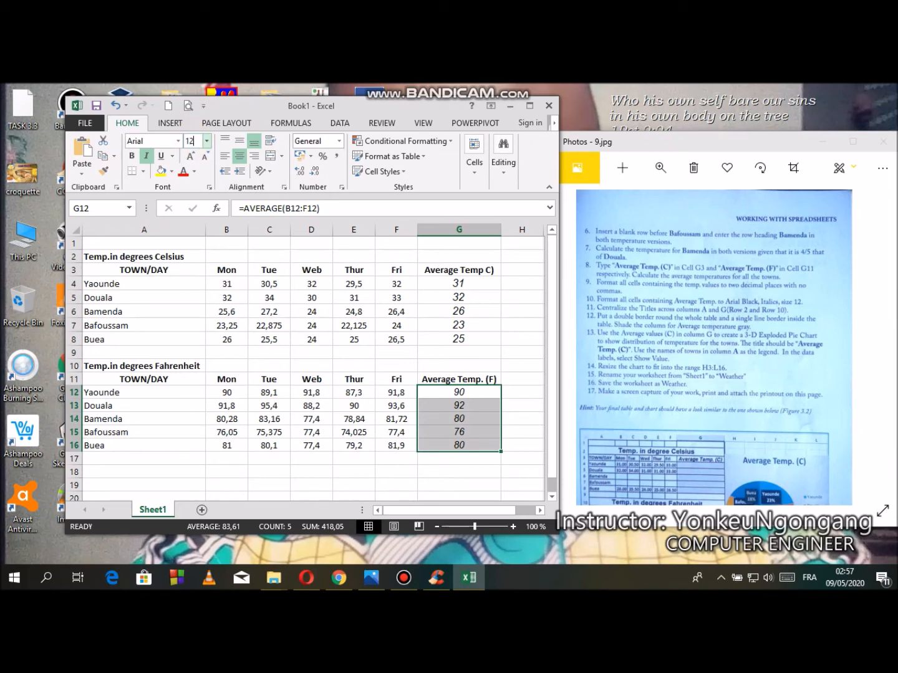
key("Return")
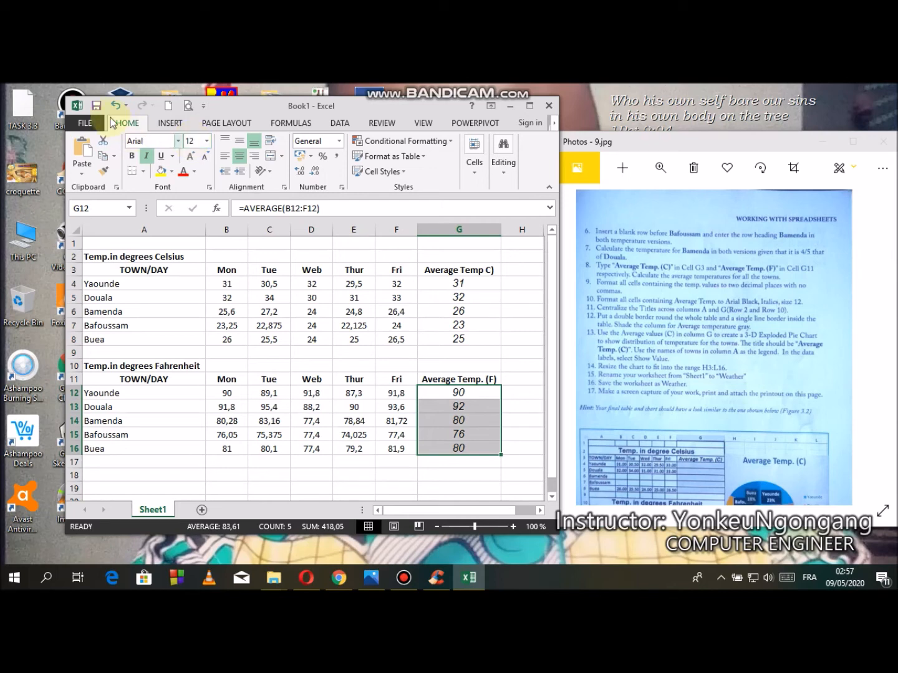
Change the font of the averages in G12:G16 and G4:G8 to Arial Black.
left_click(154, 142)
left_click(154, 142)
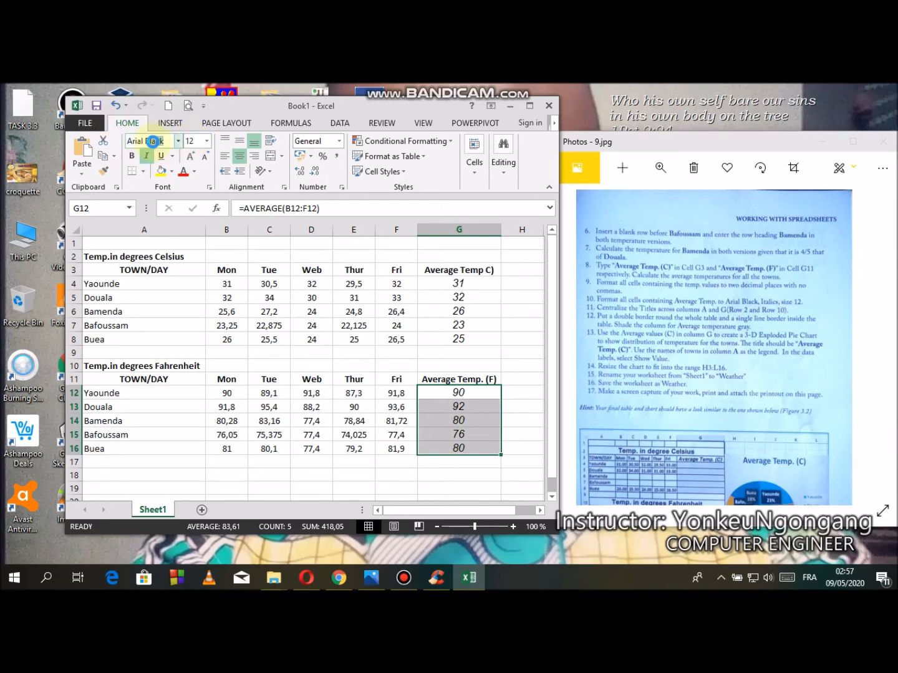
key("Return")
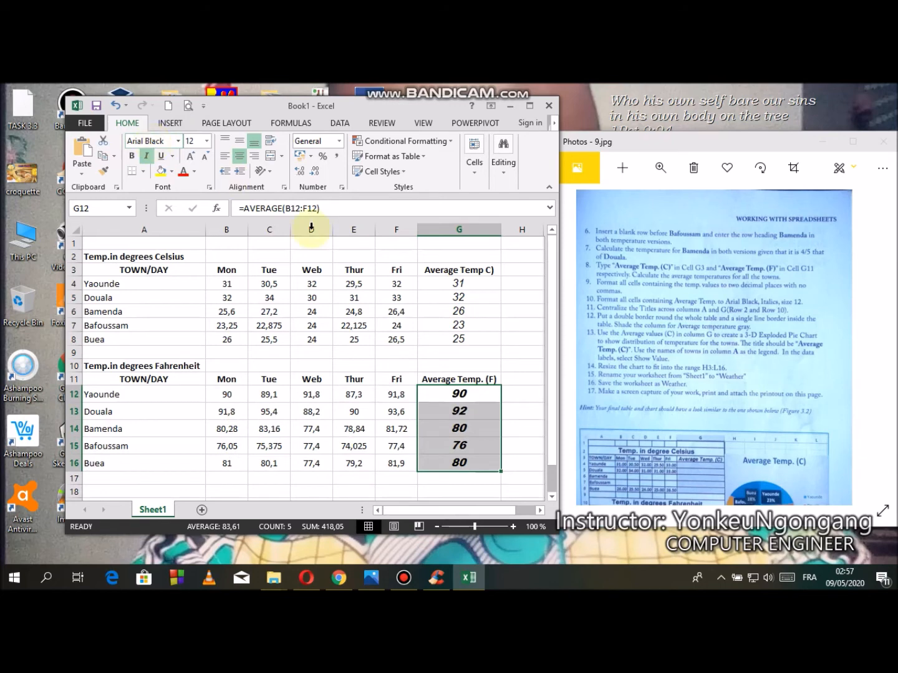
left_click_drag(447, 284, 458, 342)
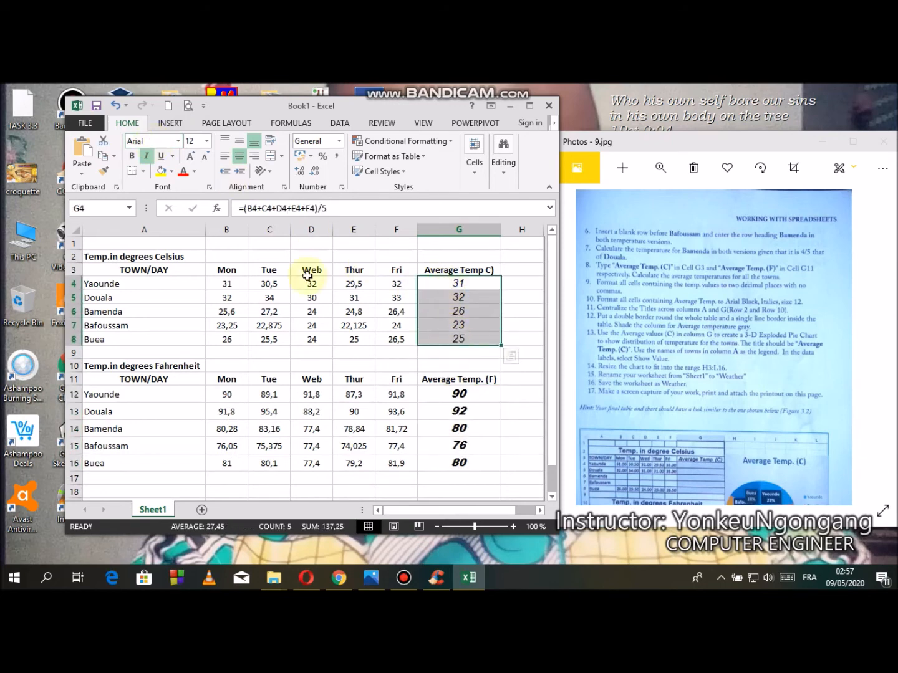
left_click(153, 141)
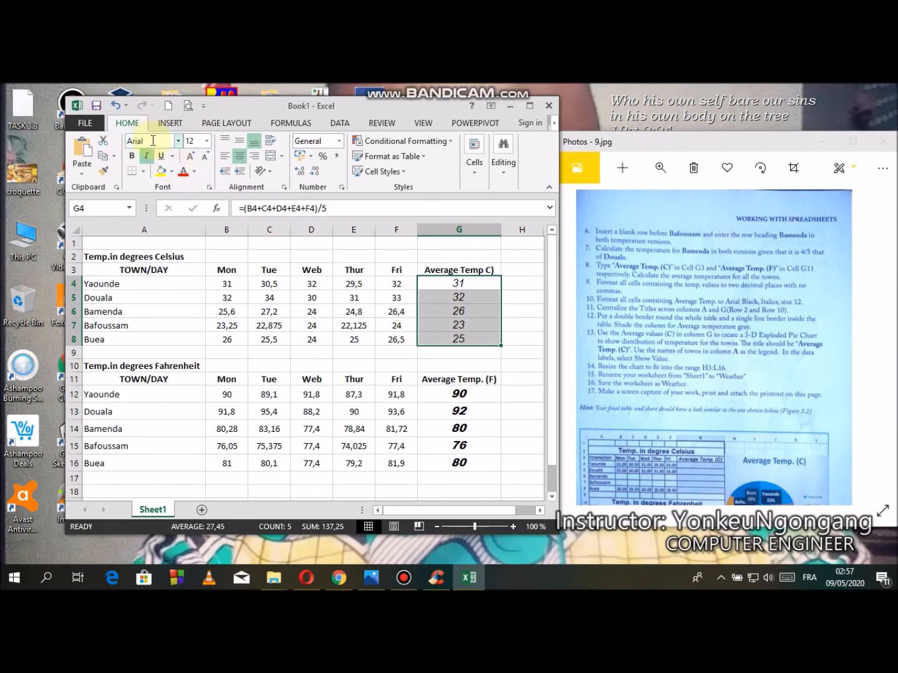
key("Return")
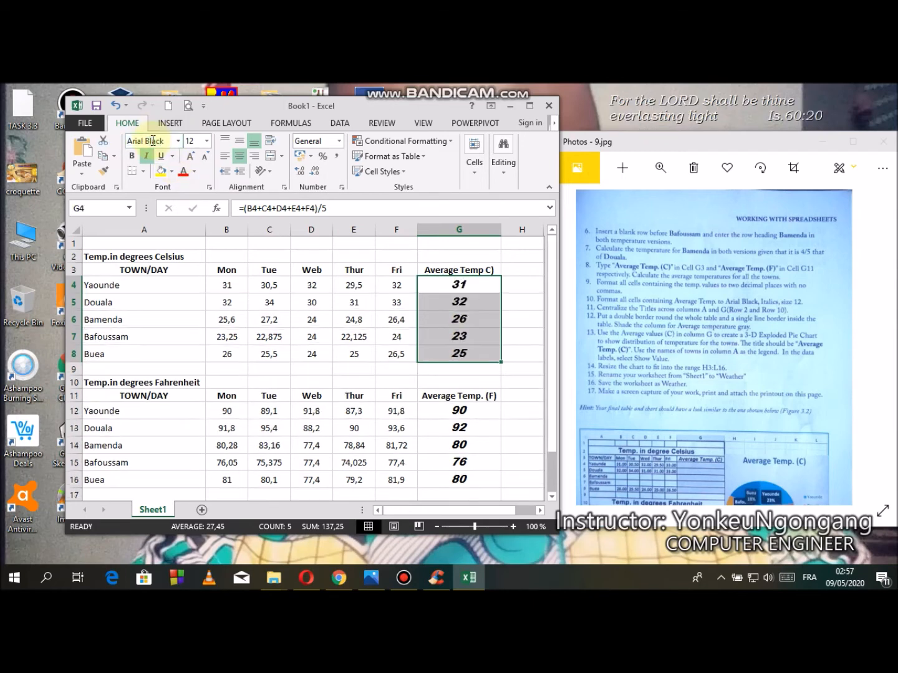
Maximize the workbook window and put a double-line outline border around the whole table range A2:G16.
left_click(552, 498)
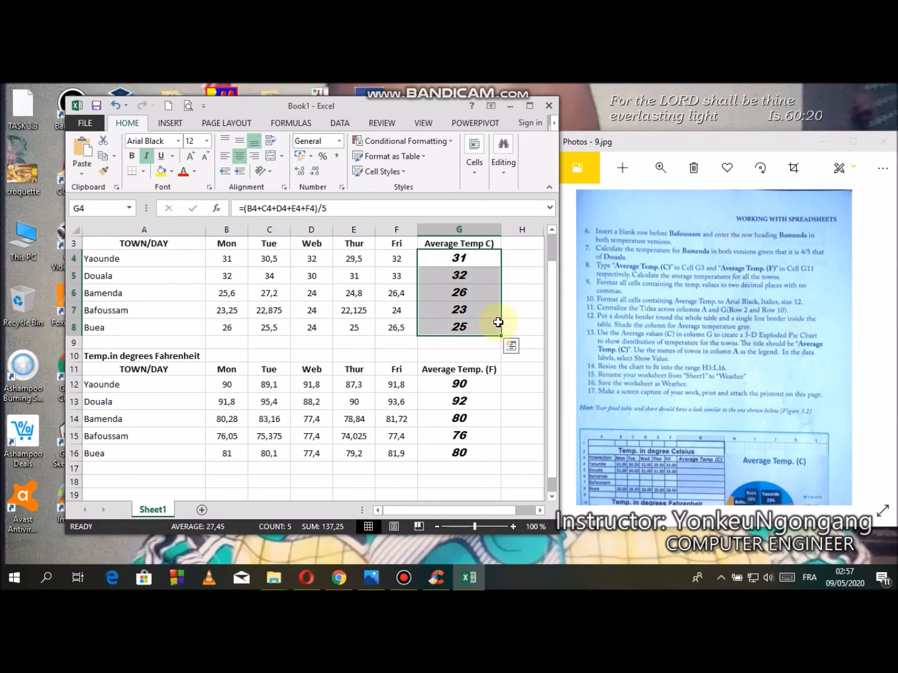
left_click(529, 105)
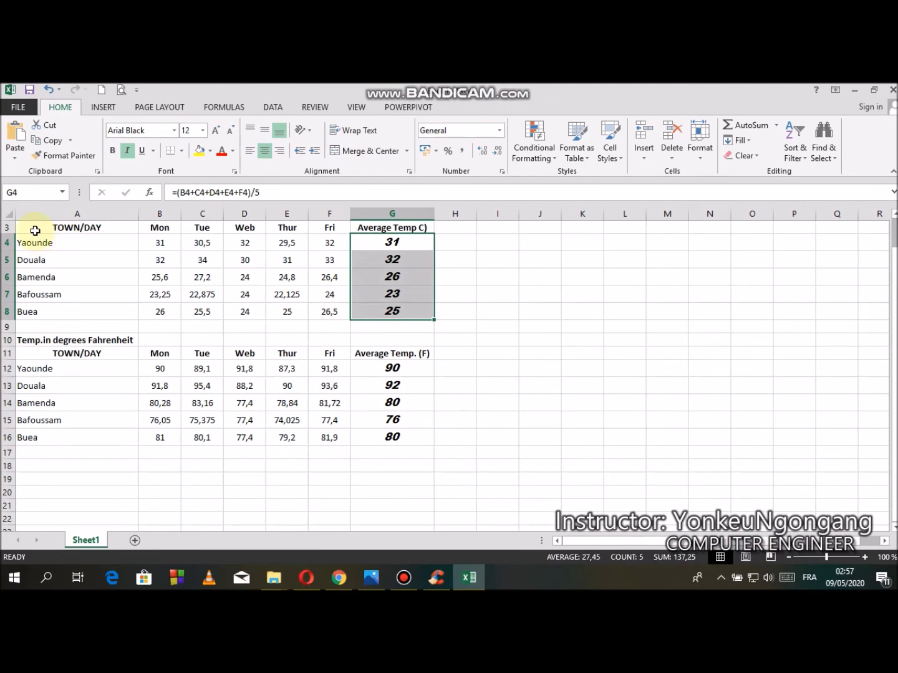
left_click_drag(894, 245, 889, 235)
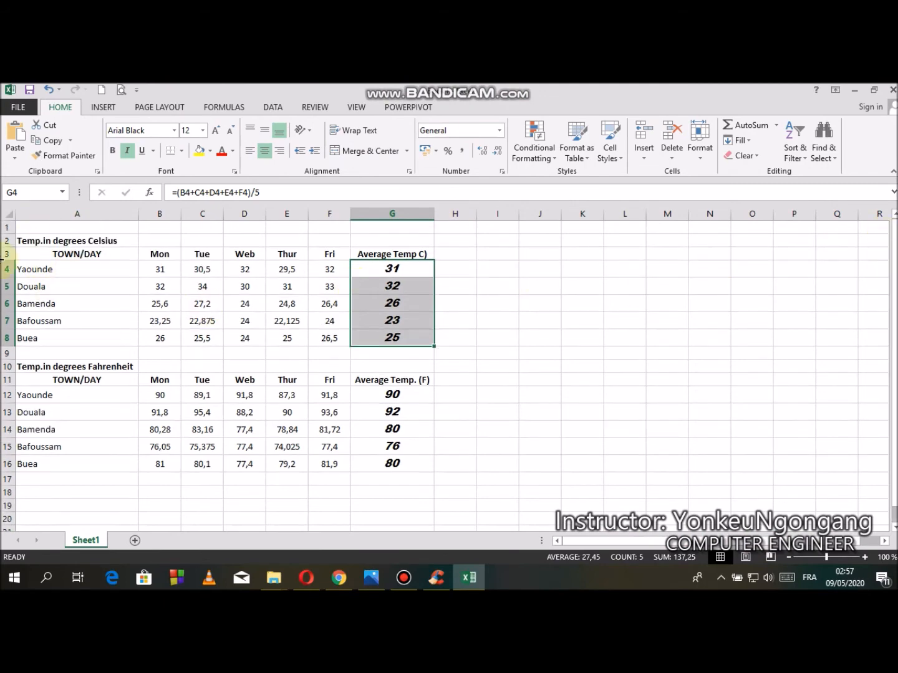
left_click(30, 239)
left_click_drag(30, 240, 417, 463)
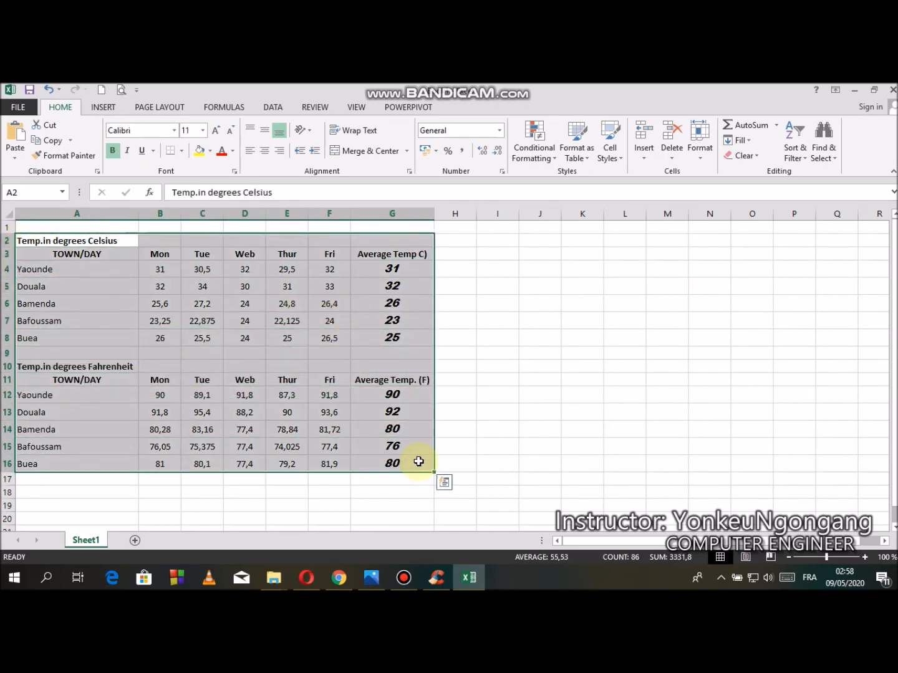
left_click(181, 150)
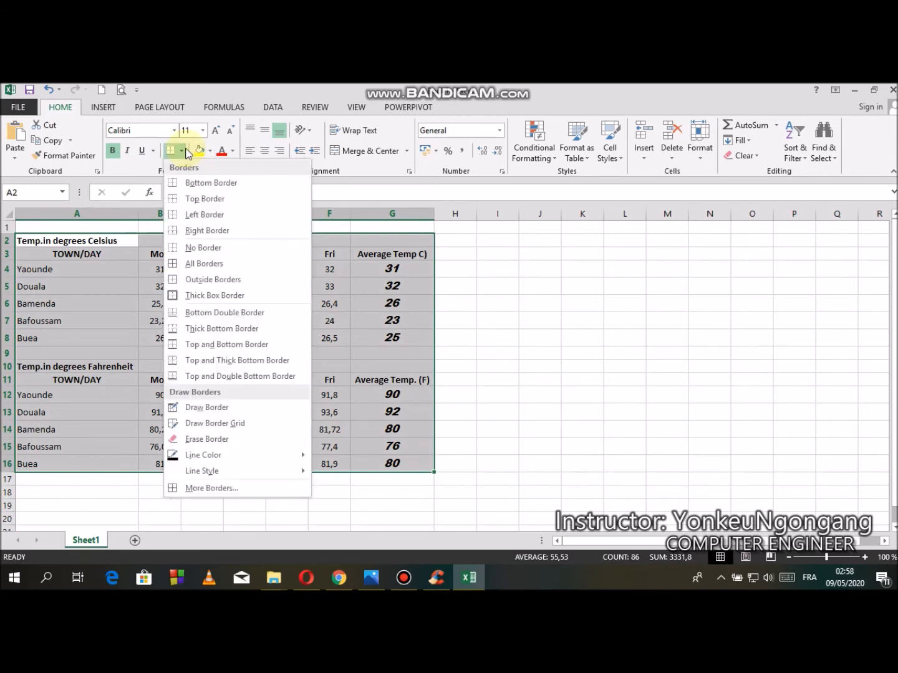
left_click(221, 486)
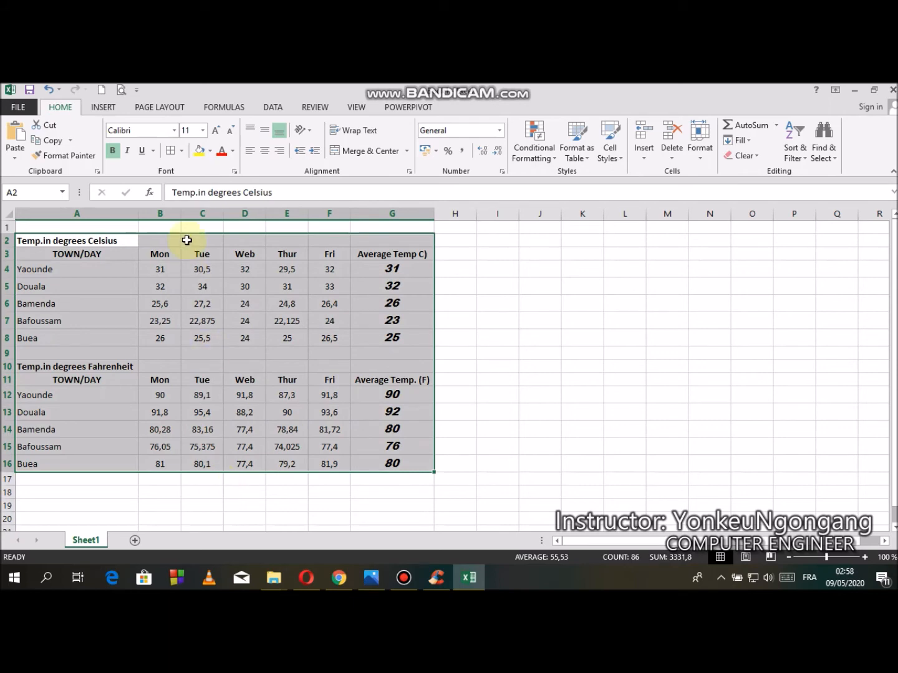
left_click(182, 150)
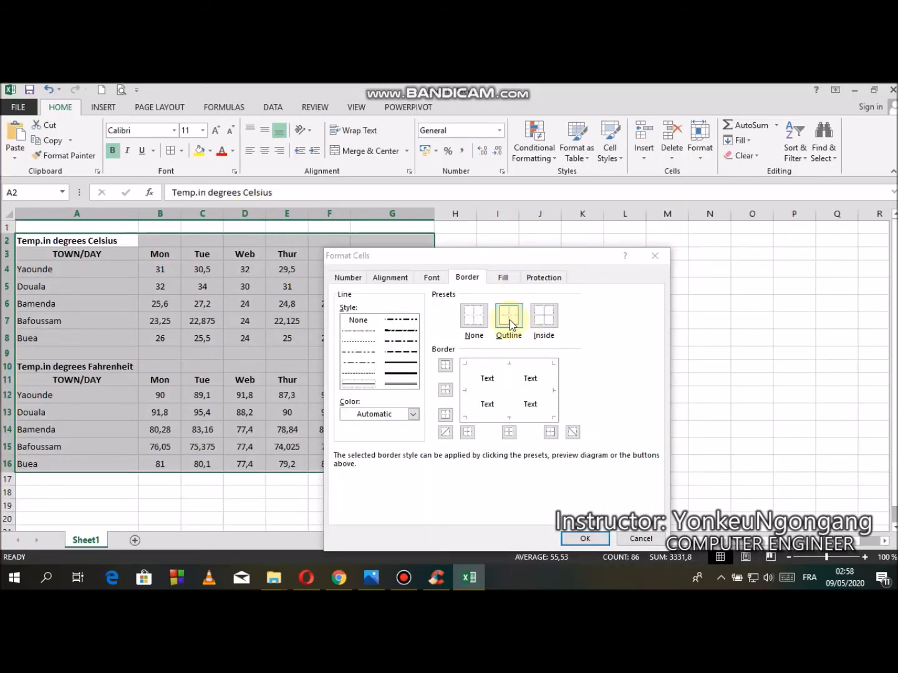
left_click(509, 318)
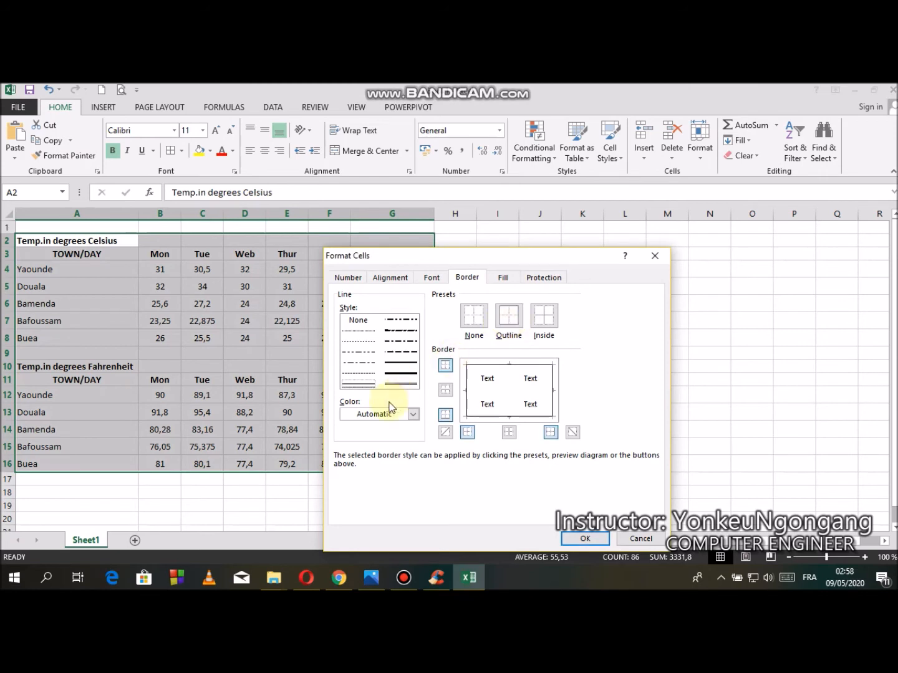
left_click(391, 384)
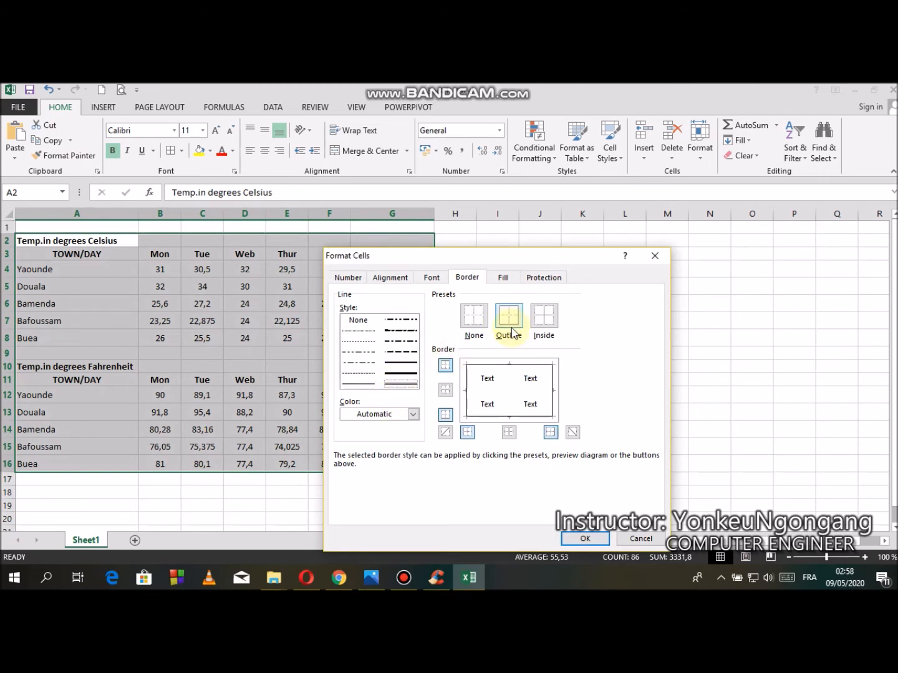
left_click(509, 317)
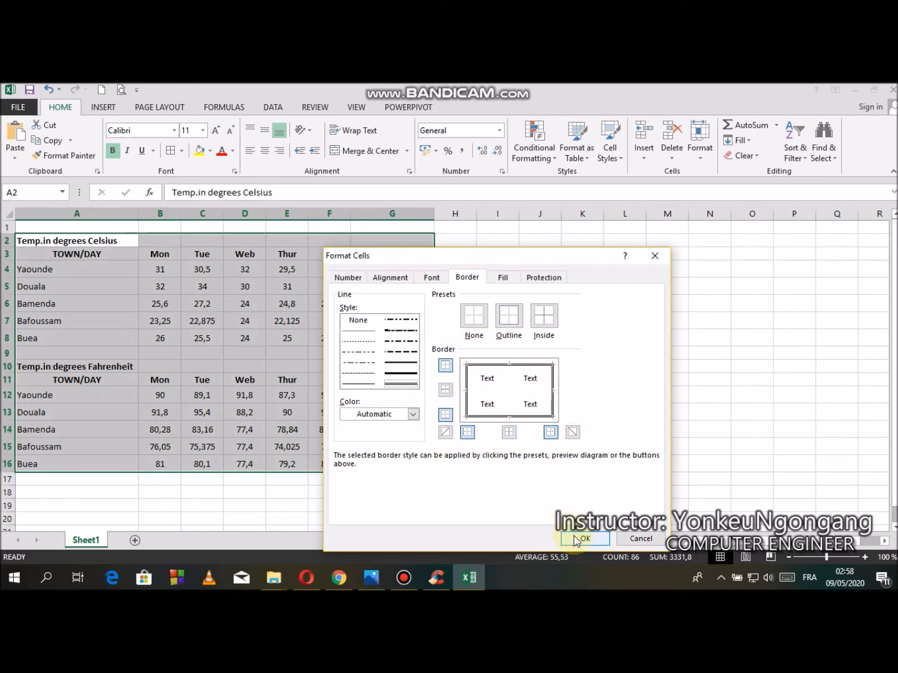
left_click(575, 539)
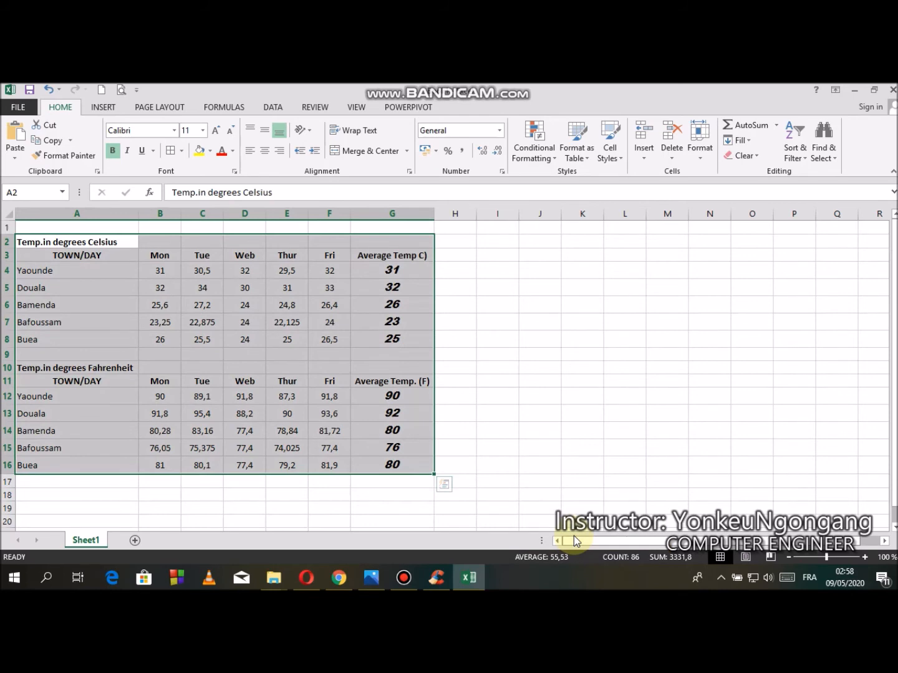
Add single-line inside borders to all cells of the table range A2:G16.
left_click(182, 152)
left_click(217, 487)
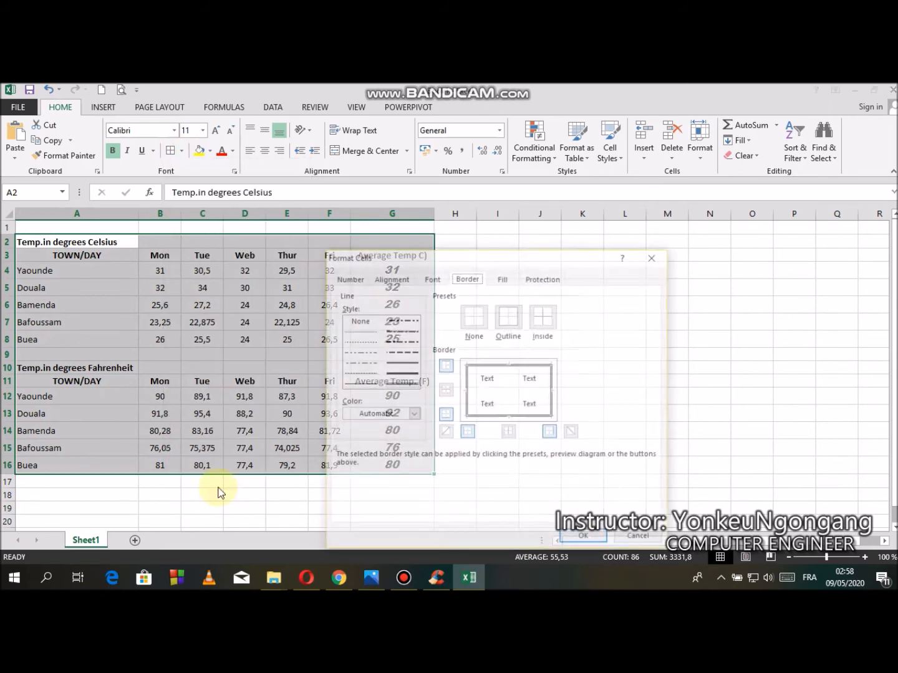
left_click(359, 383)
left_click(554, 321)
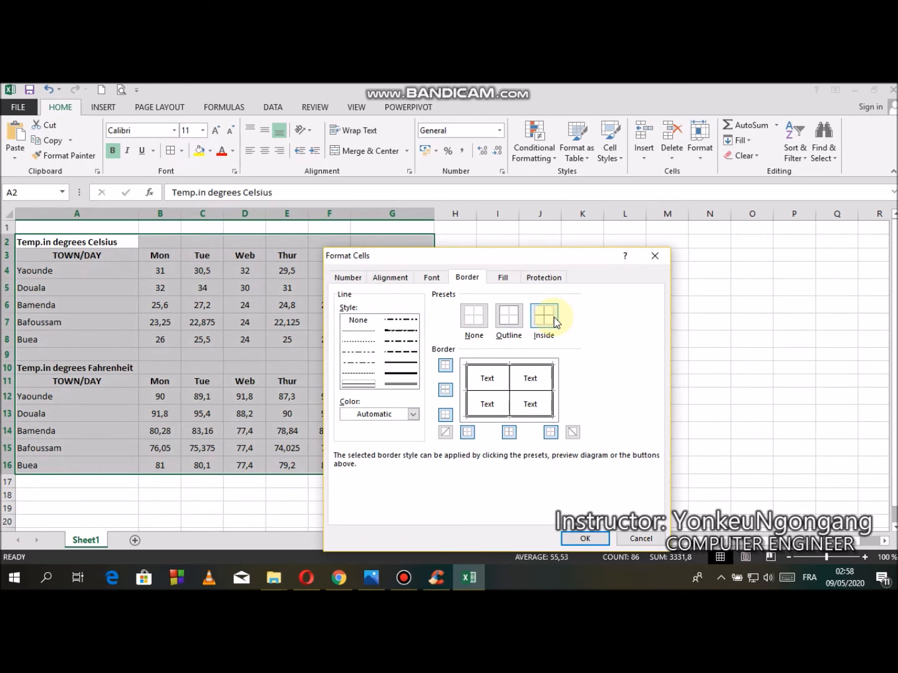
left_click(584, 540)
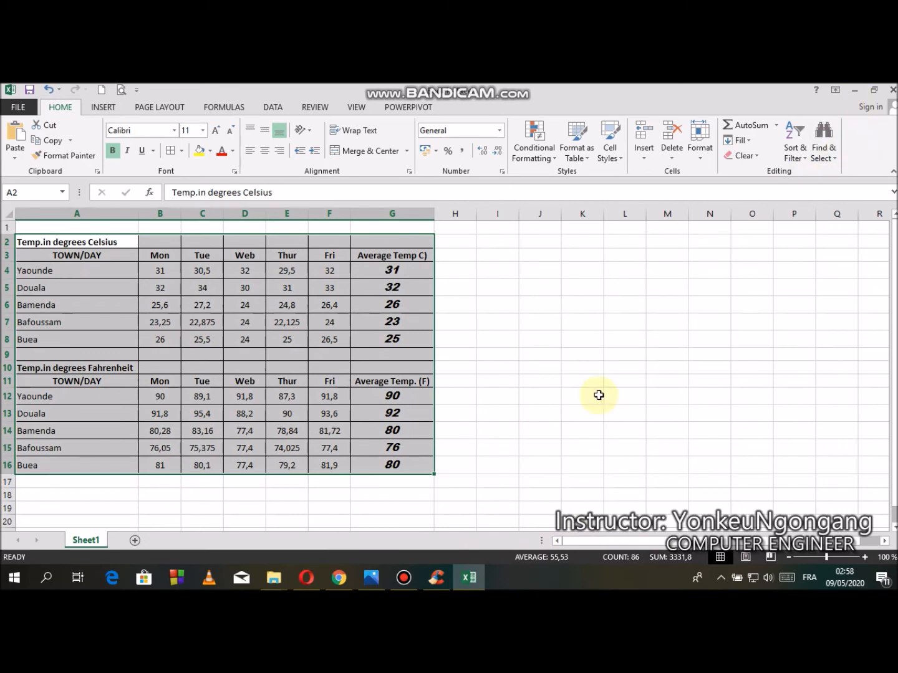
Consult the task sheet photo and shade the average temperature headings in G3 and G11 gray with the 40% - Accent3 cell style.
left_click(380, 578)
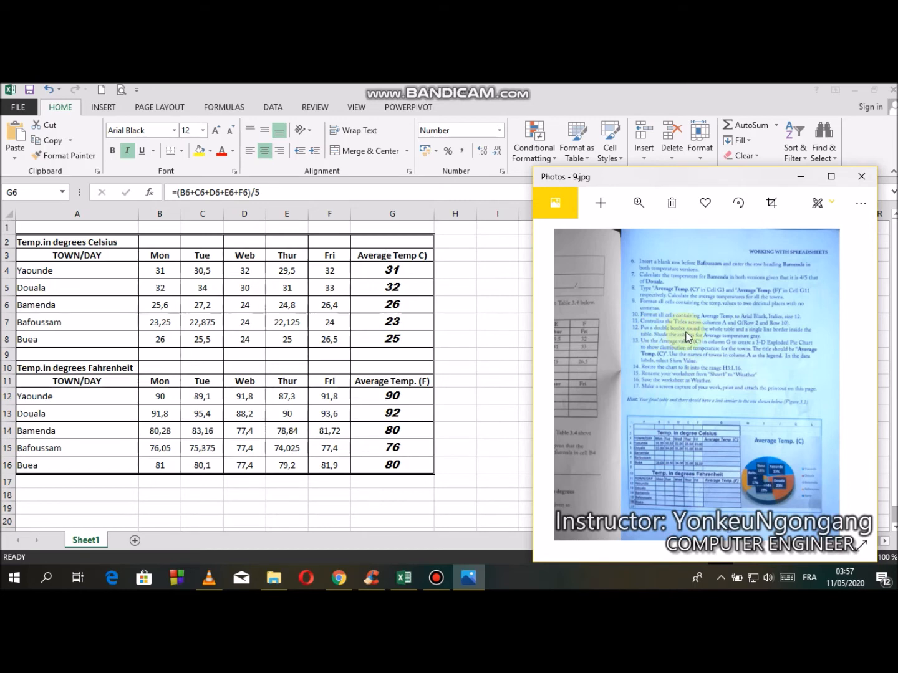
scroll(687, 337, "up", 5)
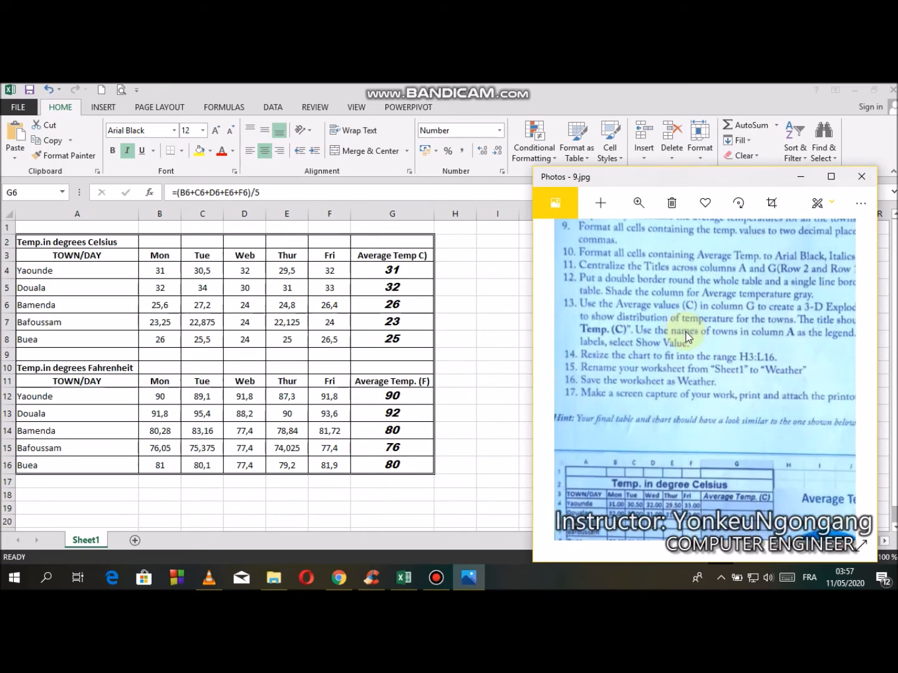
left_click_drag(753, 347, 669, 345)
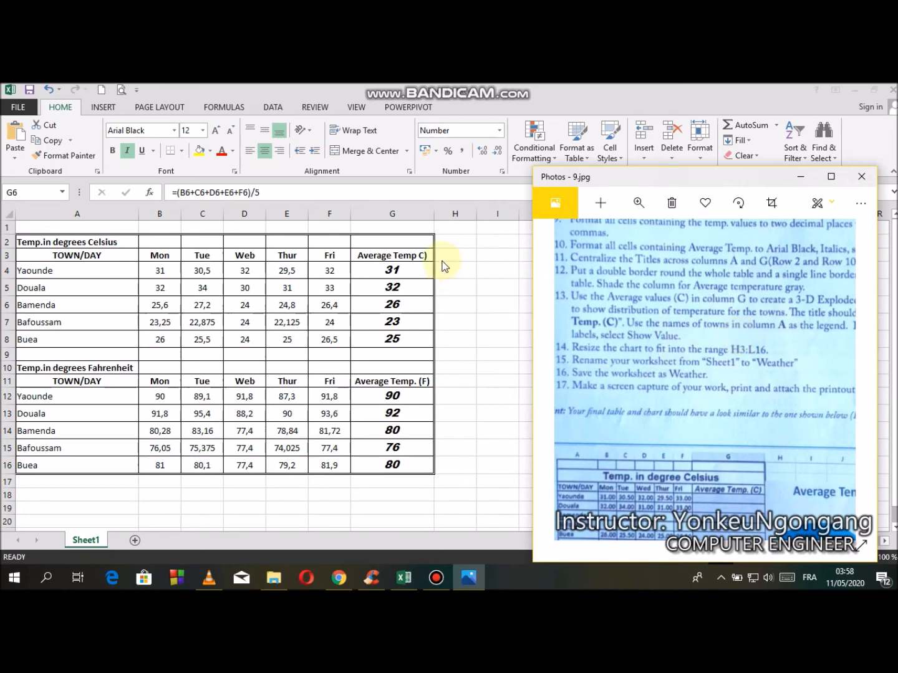
left_click(399, 255)
left_click(399, 255)
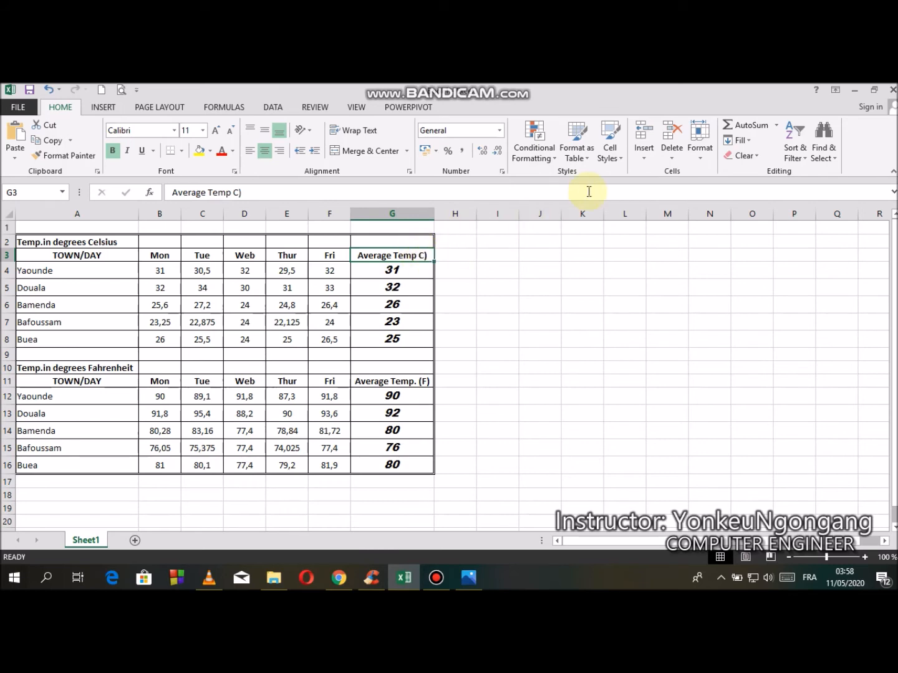
left_click(619, 158)
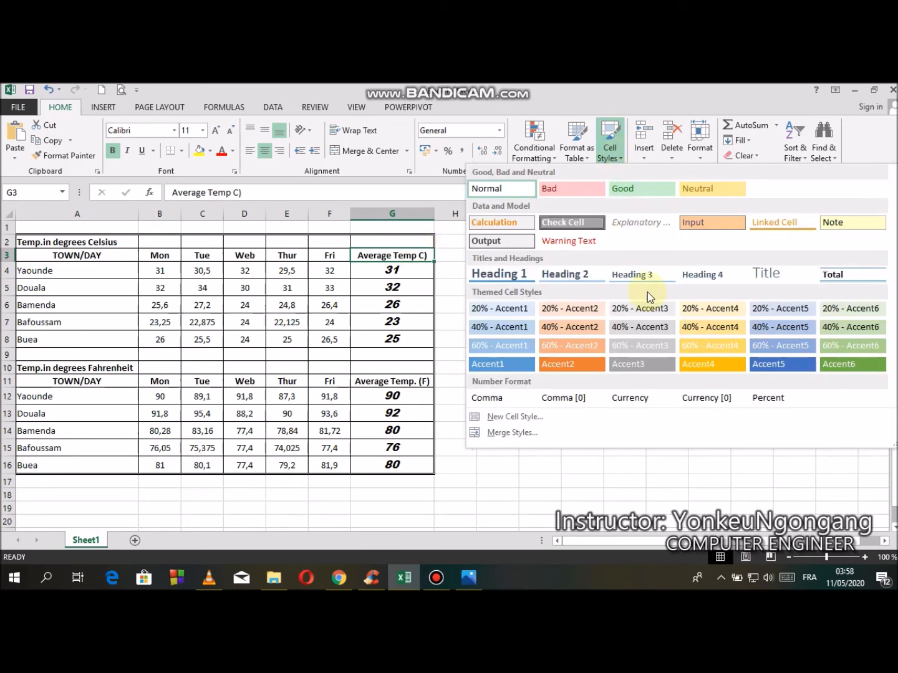
left_click(648, 328)
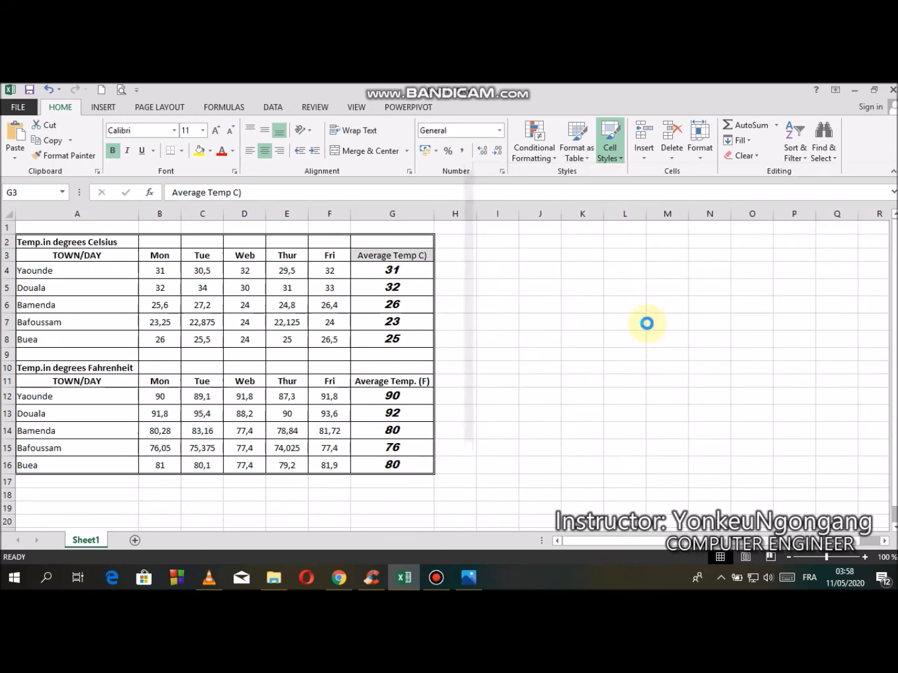
left_click(403, 382)
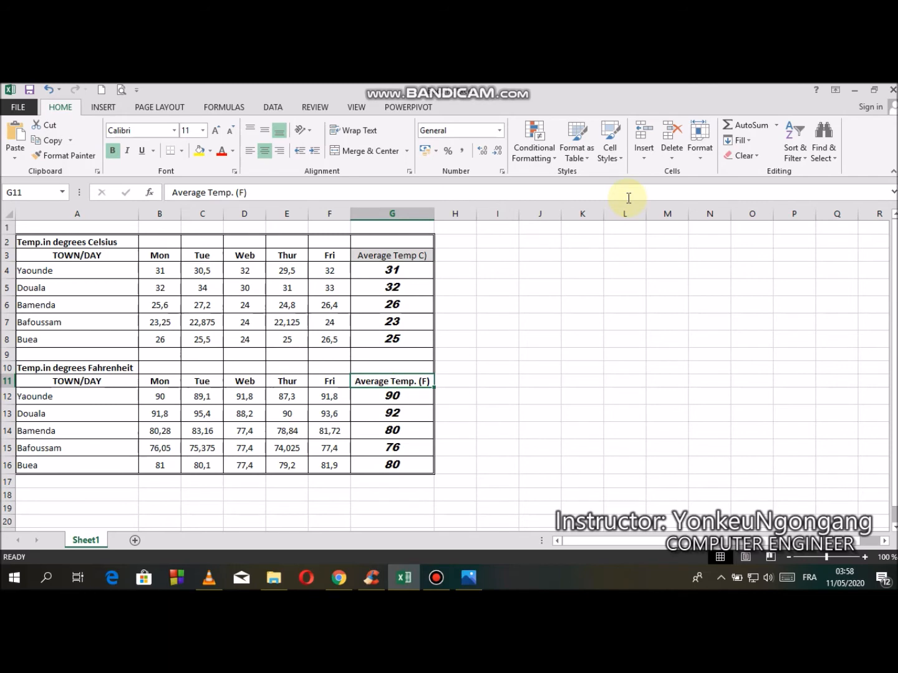
left_click(611, 160)
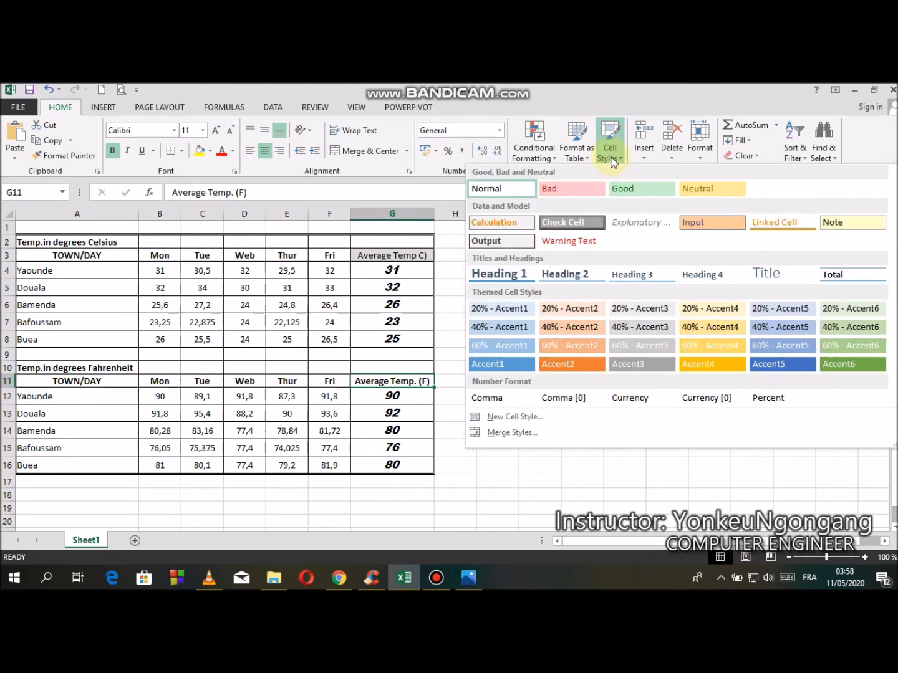
left_click(648, 327)
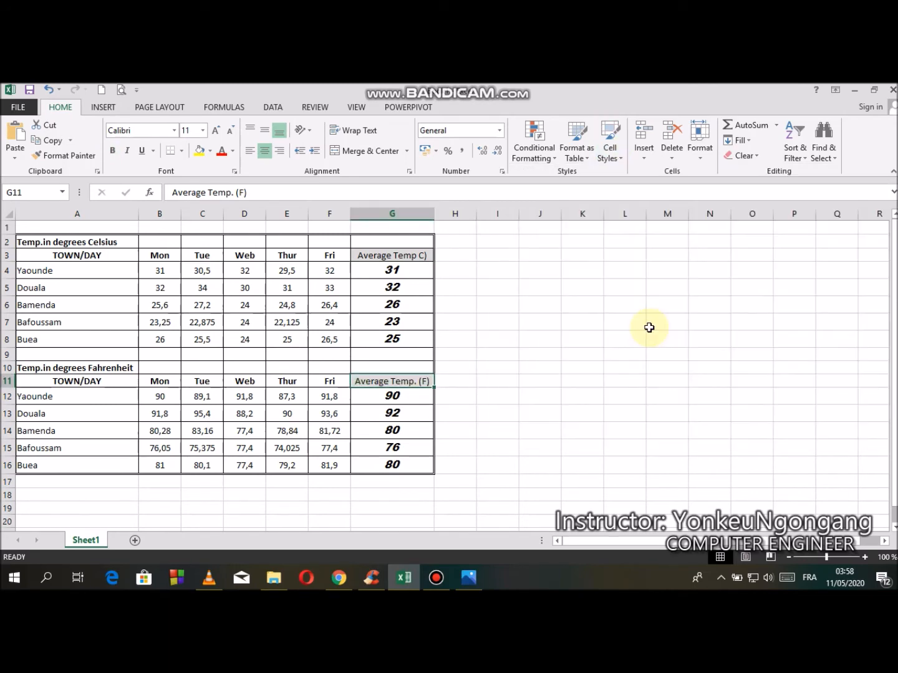
Read question 13 on the task sheet and insert a 3-D pie chart from the Celsius averages in G4:G8.
left_click(473, 575)
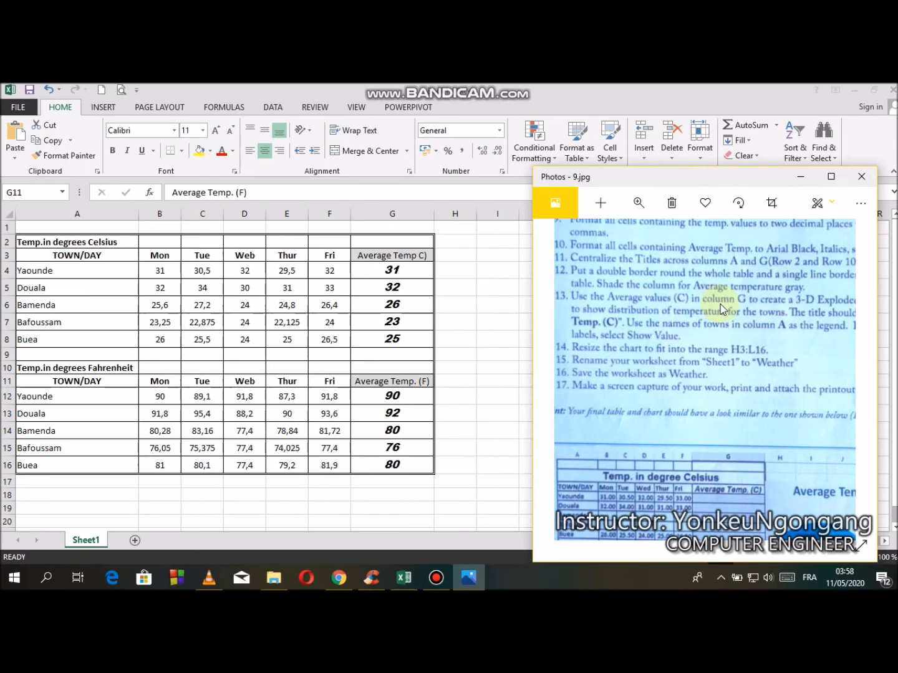
left_click_drag(772, 315, 754, 290)
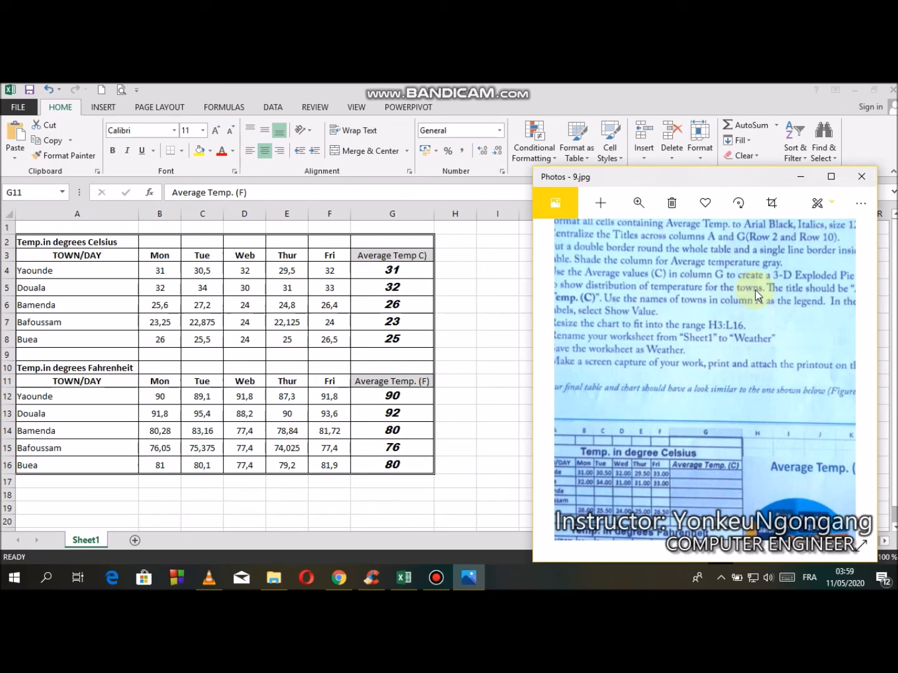
left_click_drag(755, 290, 777, 279)
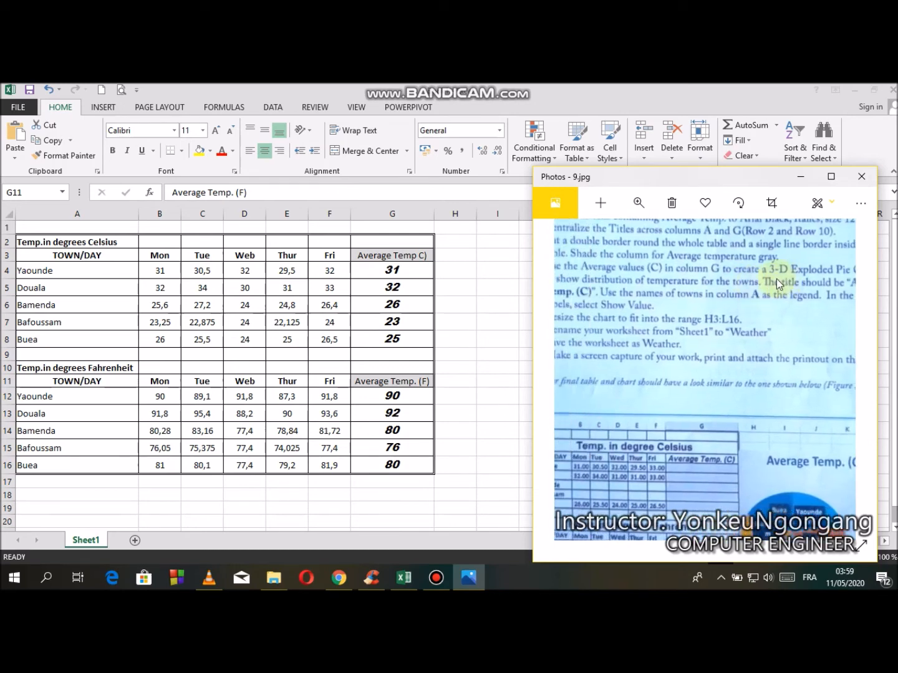
key("super")
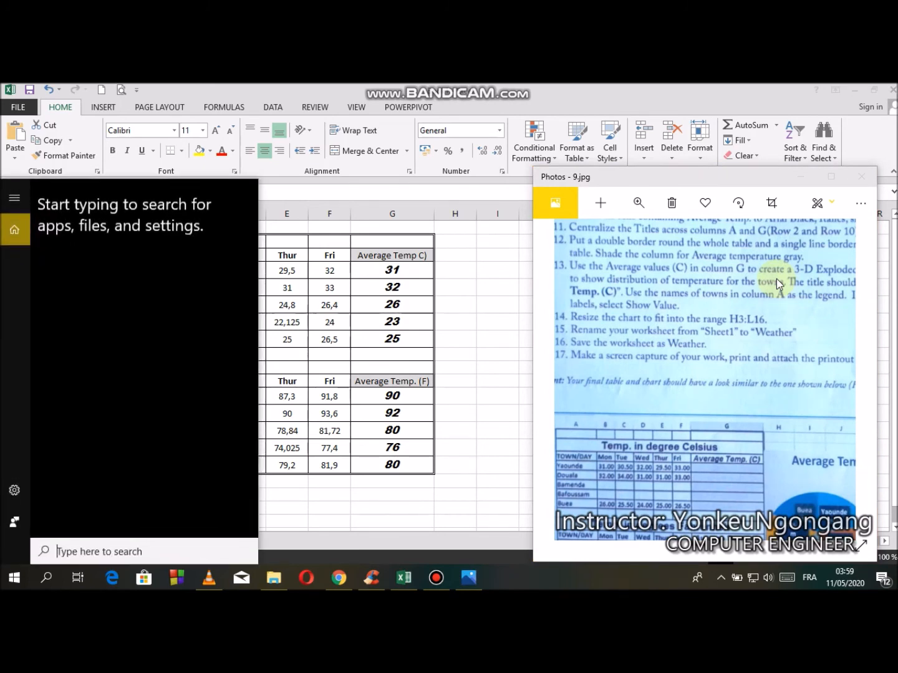
left_click(584, 331)
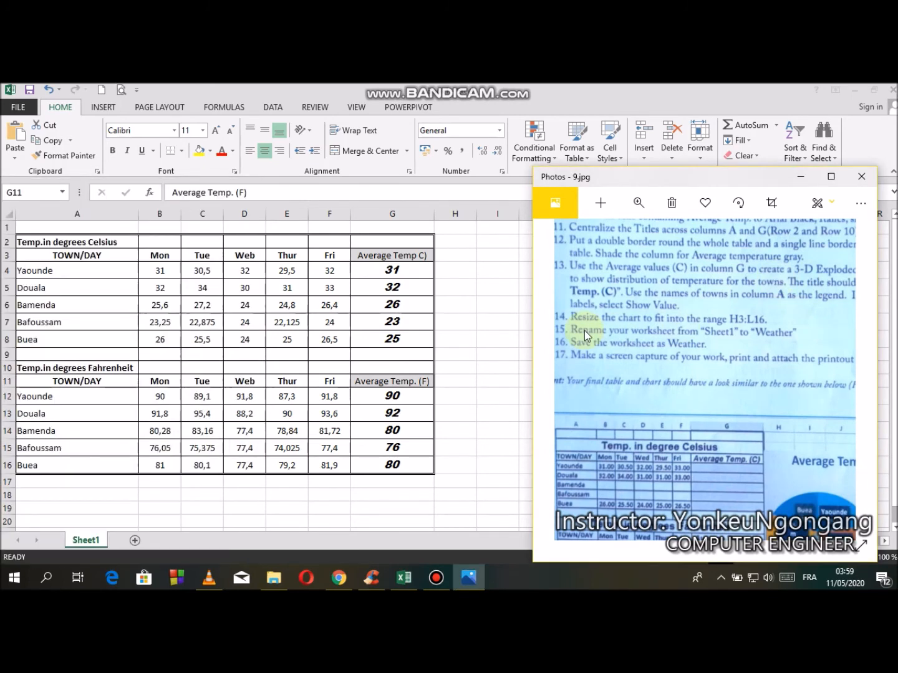
left_click(391, 269)
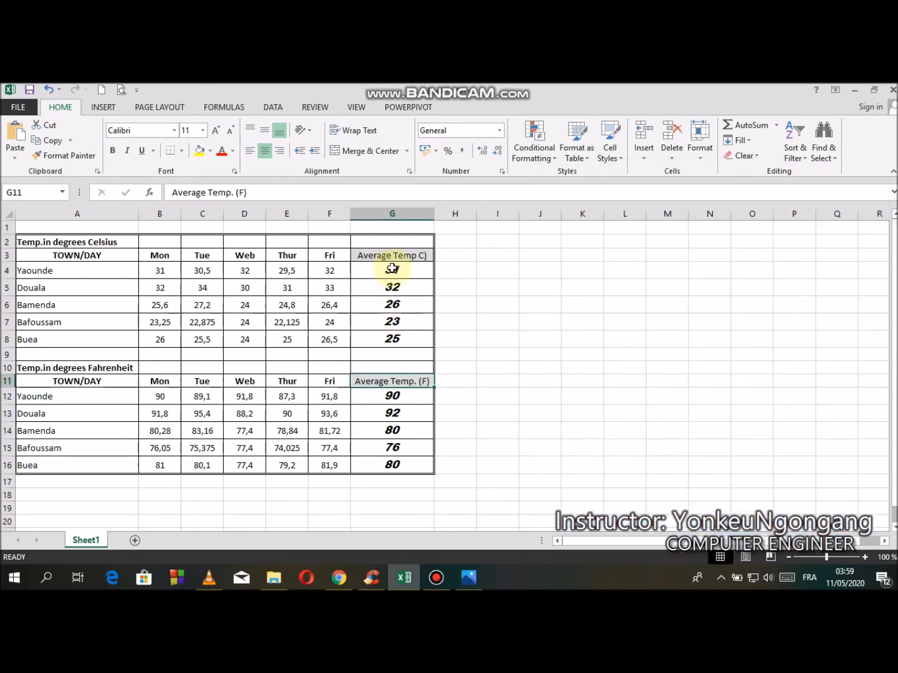
left_click(392, 269)
left_click_drag(392, 270, 397, 336)
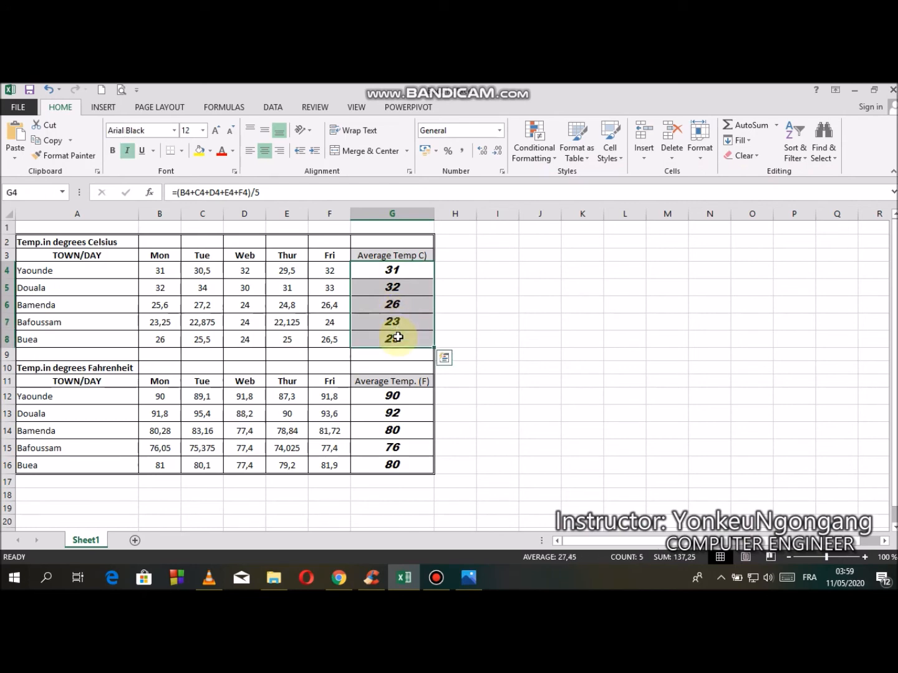
left_click(98, 107)
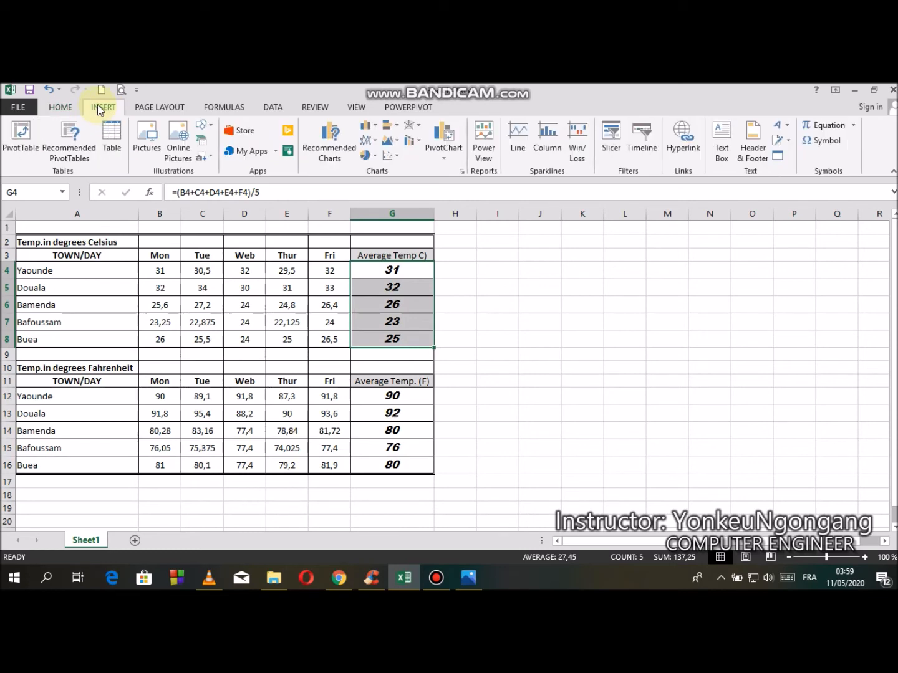
left_click(377, 161)
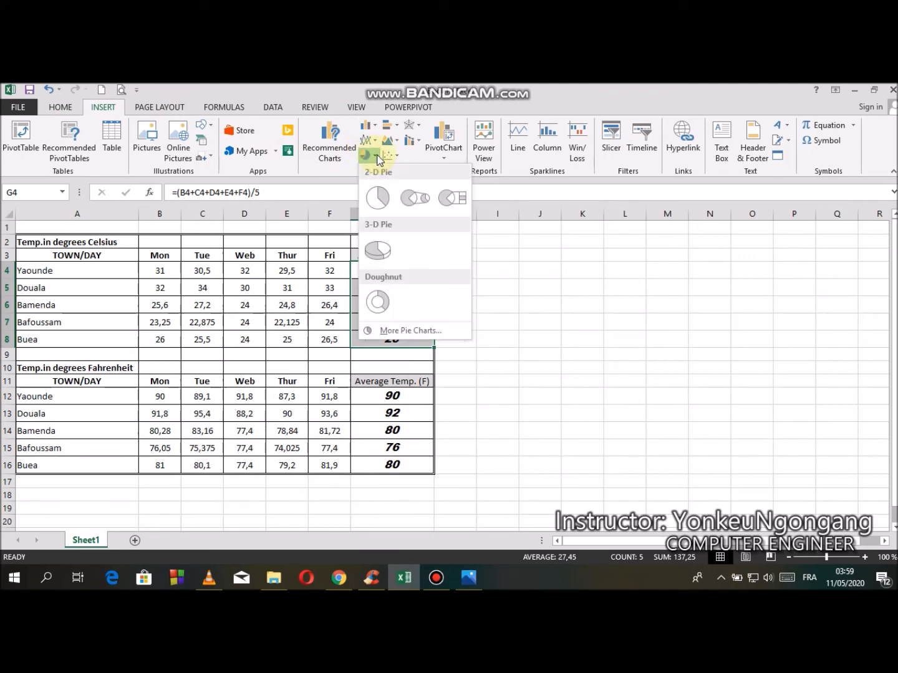
left_click(384, 250)
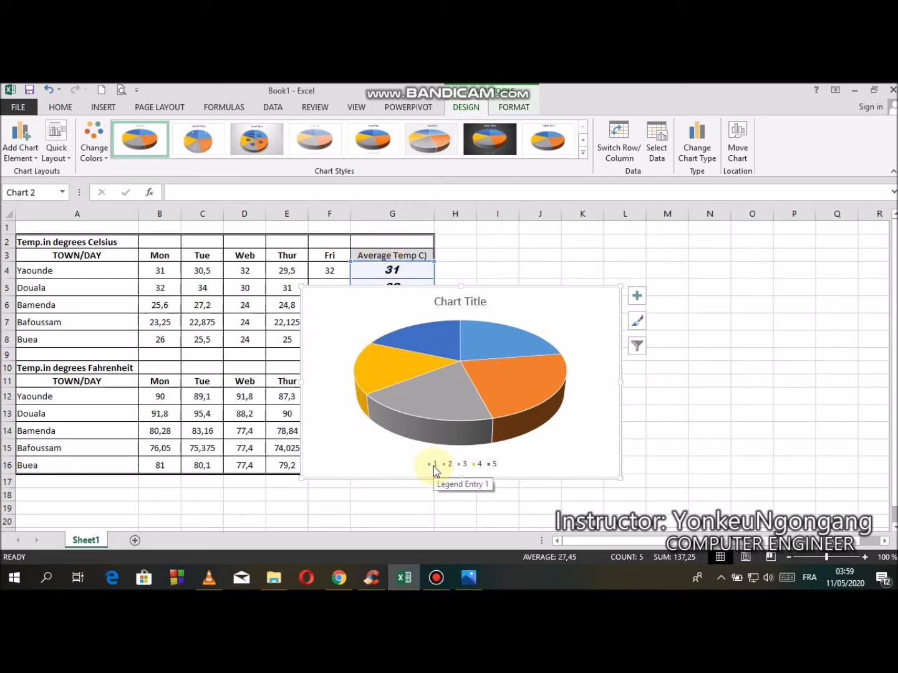
Replace the pie chart's placeholder title with "Average Temp. (C)", checking the wording on the task sheet photo.
left_click(460, 302)
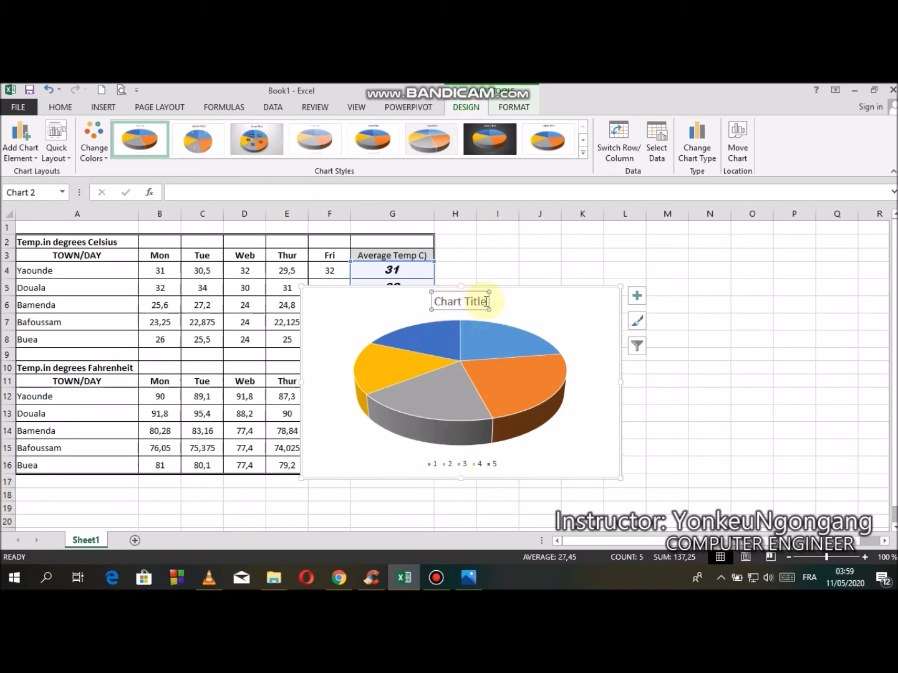
left_click(487, 302)
key("BackSpace")
key("BackSpace")
key("BackSpace")
key("BackSpace")
key("BackSpace")
key("BackSpace")
key("BackSpace")
key("BackSpace")
key("BackSpace")
key("BackSpace")
key("BackSpace")
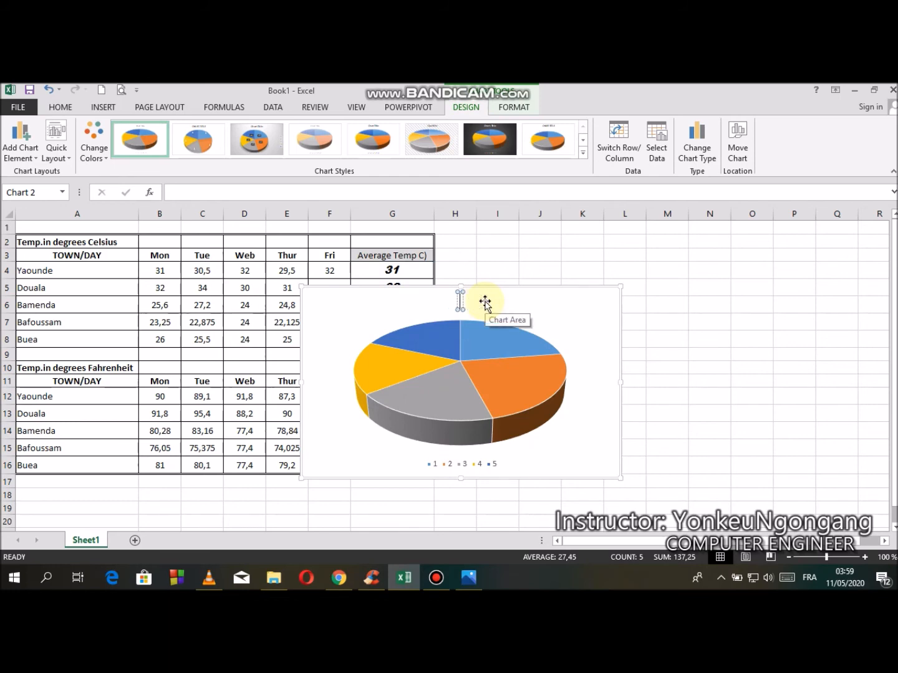
left_click(468, 578)
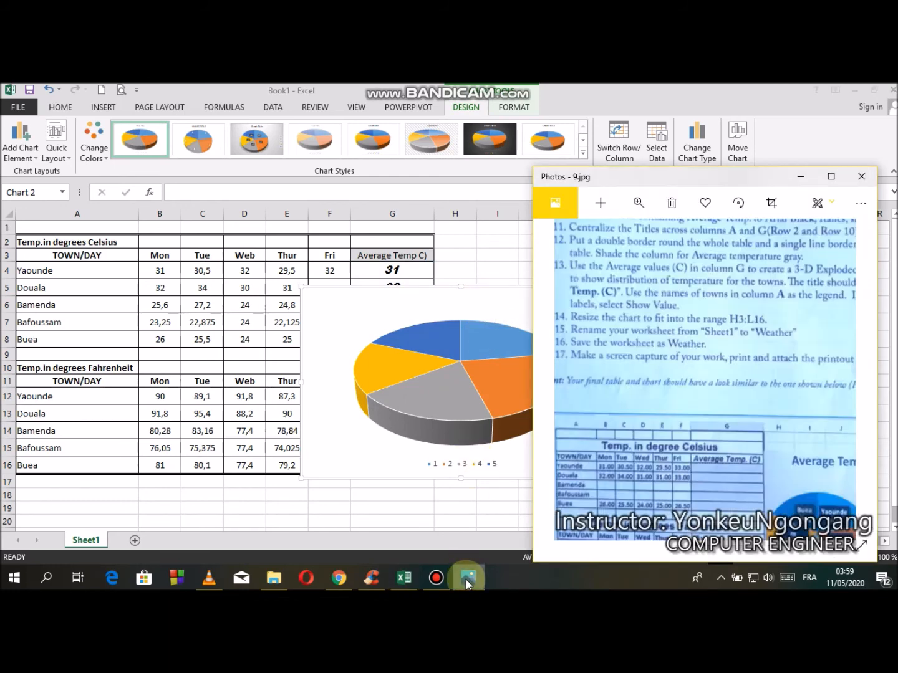
left_click_drag(840, 322, 749, 345)
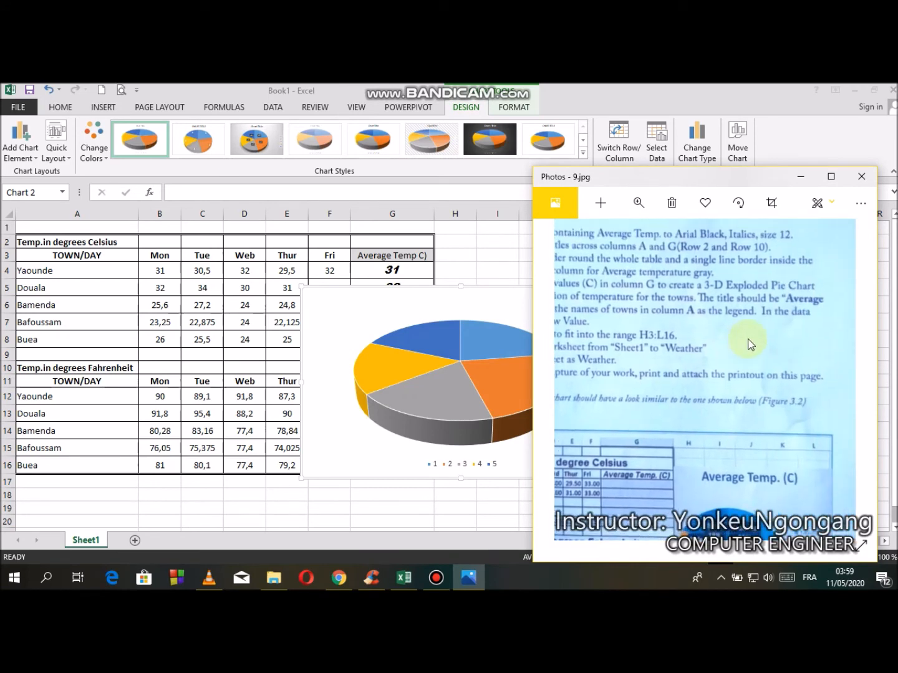
left_click(465, 307)
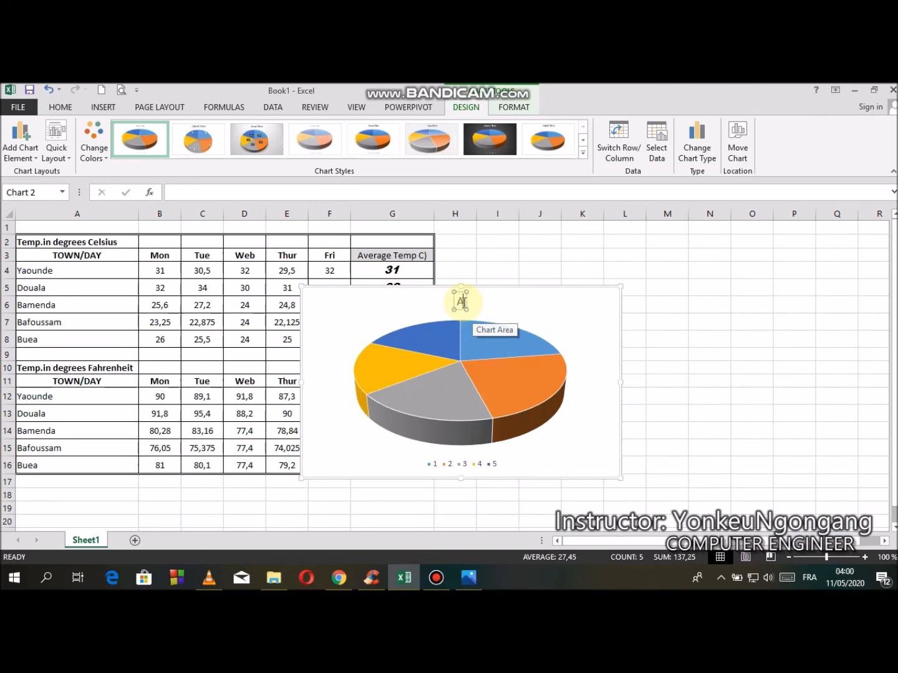
type("Average Temp")
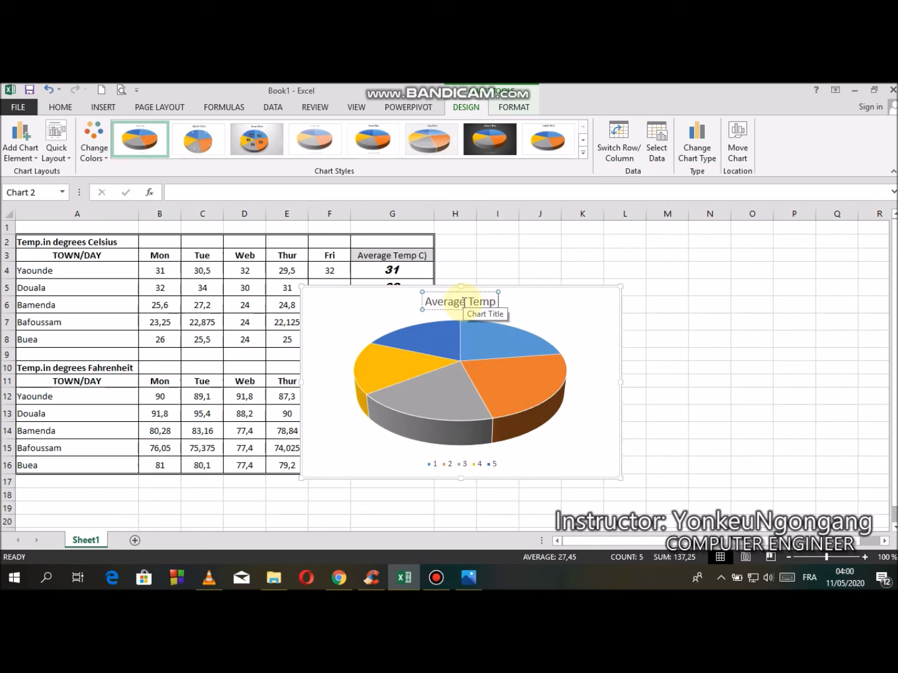
type(",")
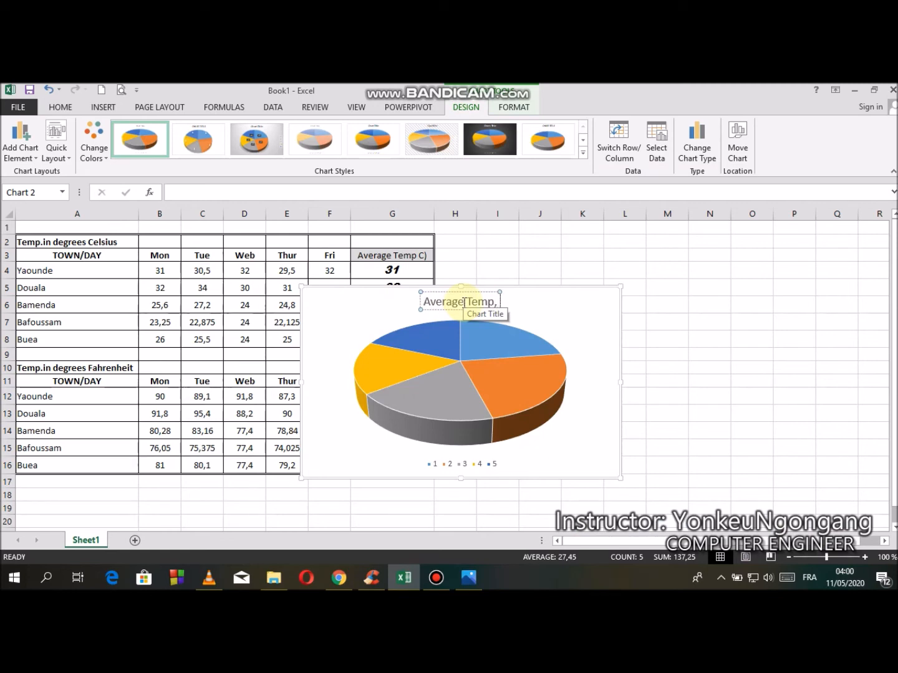
key("BackSpace")
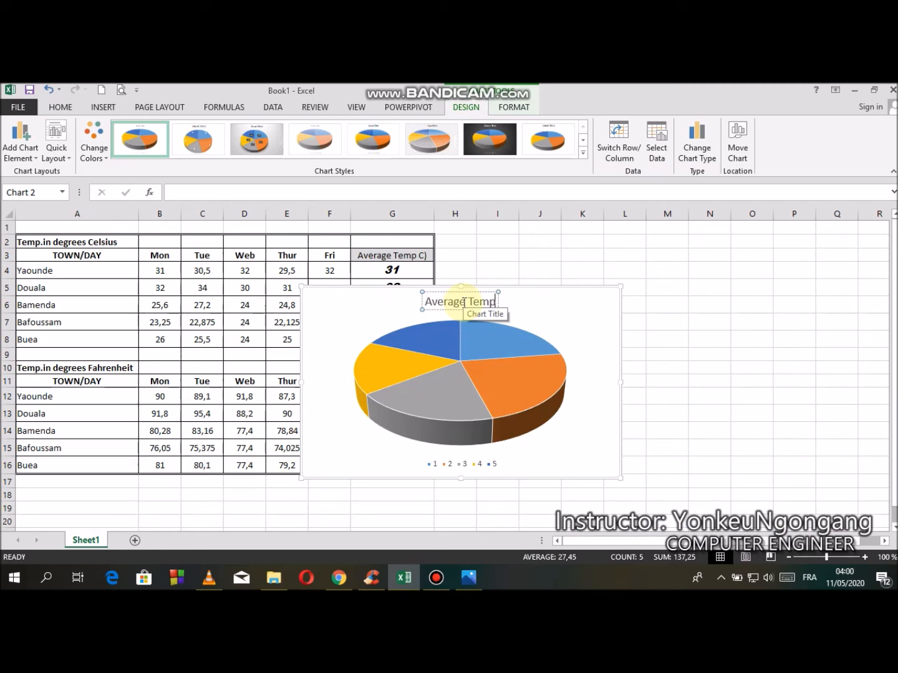
type(".")
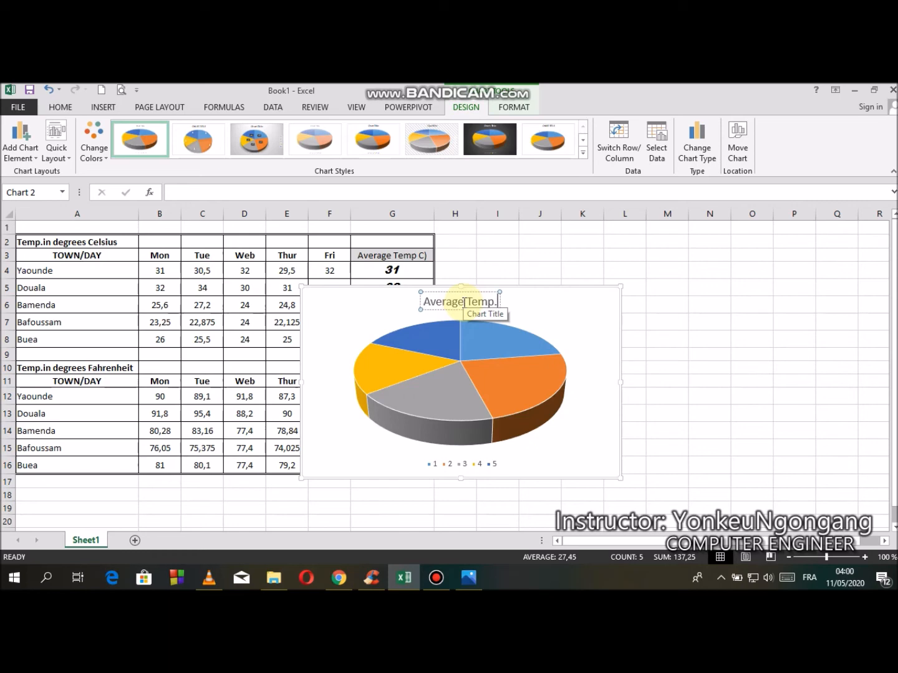
type(" (c")
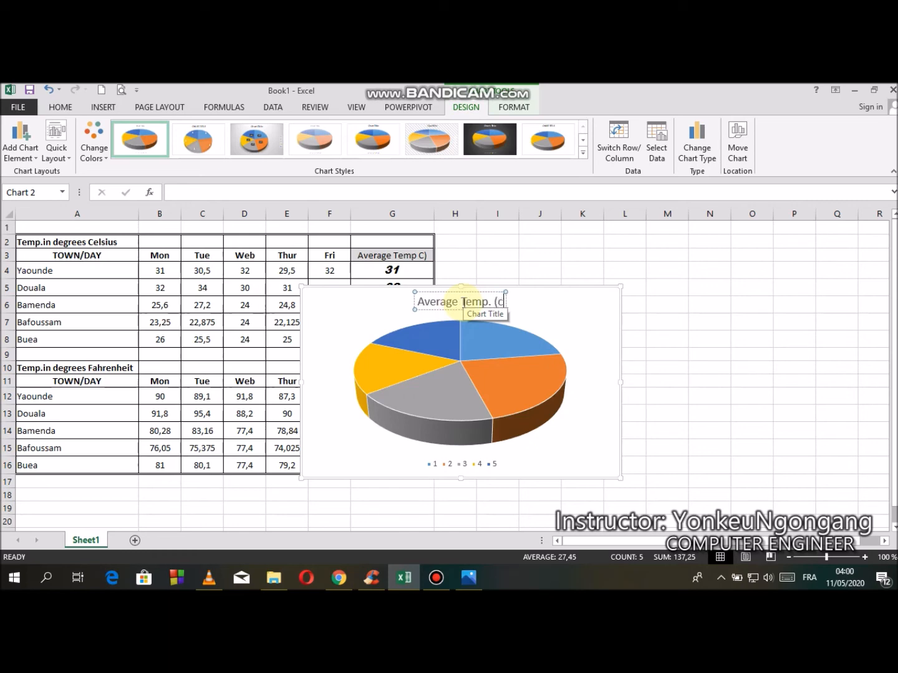
key("BackSpace")
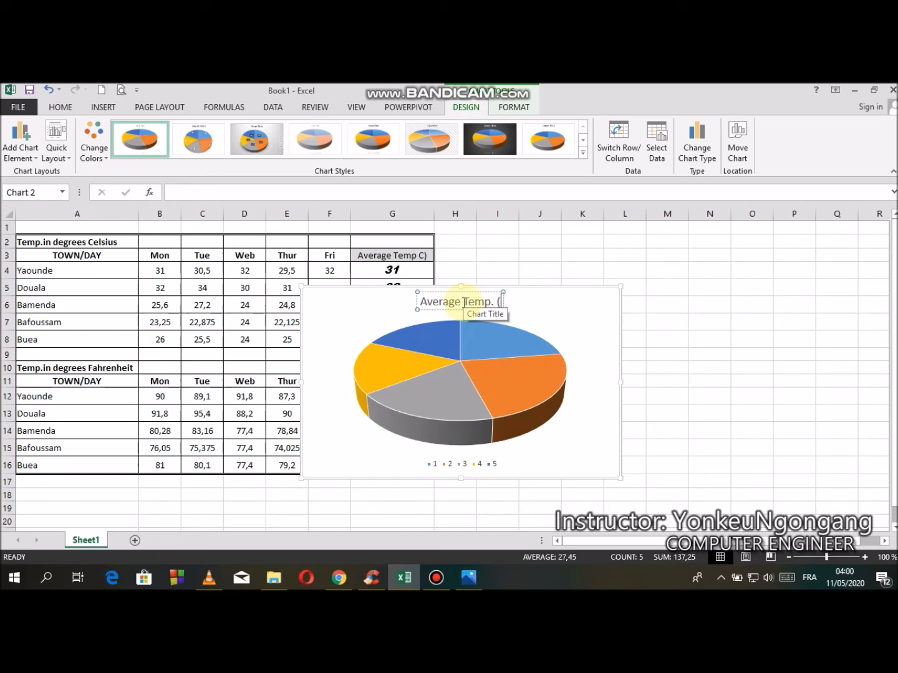
type("C)")
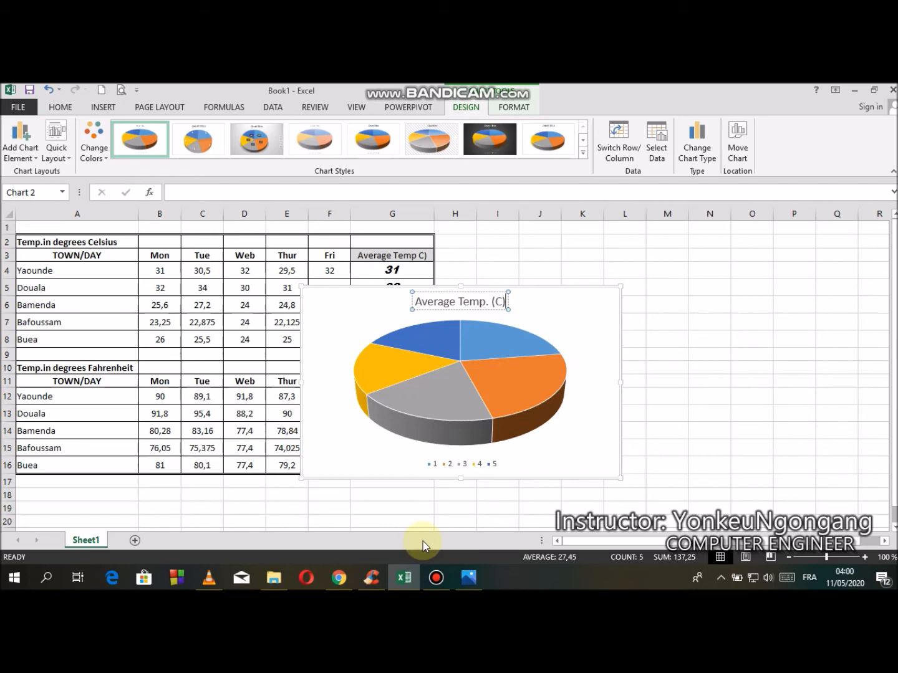
Read the legend instruction in question 13 on the task sheet and set the pie chart's legend position to Right.
left_click(468, 578)
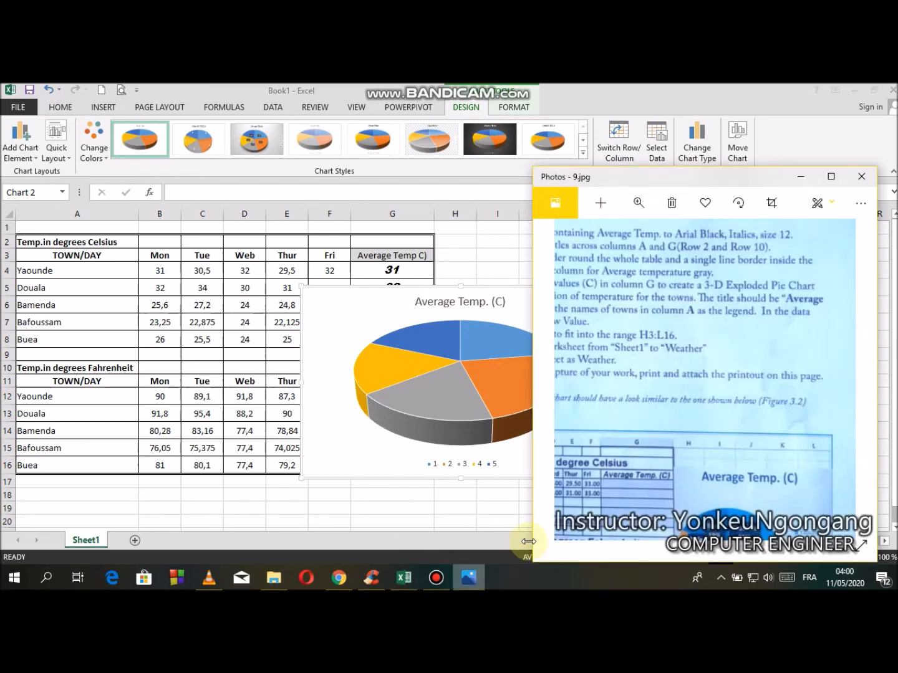
left_click_drag(625, 374, 719, 402)
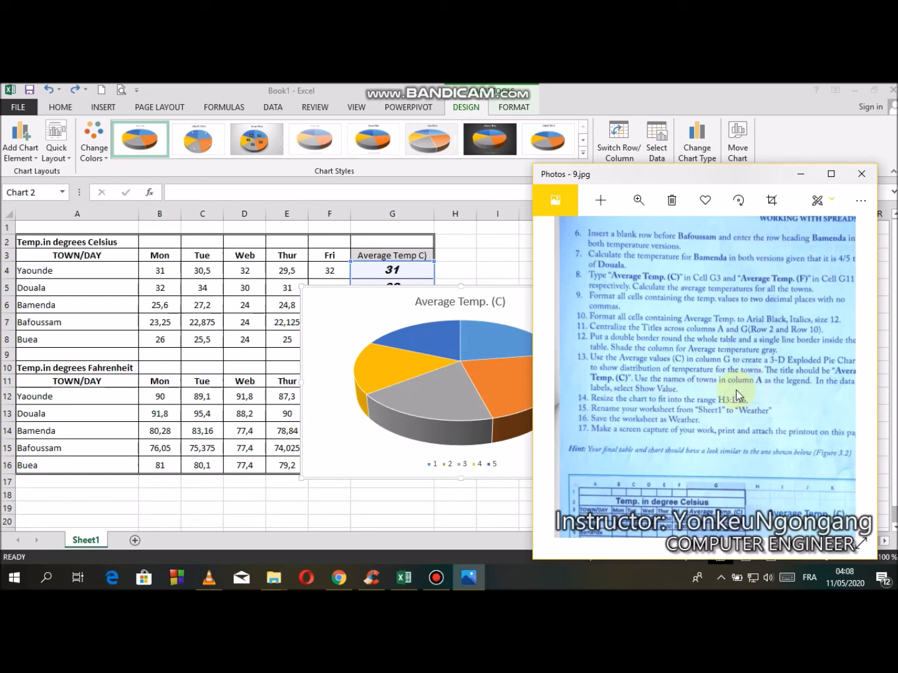
mouse_move(703, 430)
left_mouse_down()
mouse_move(627, 427)
mouse_move(701, 427)
left_mouse_up()
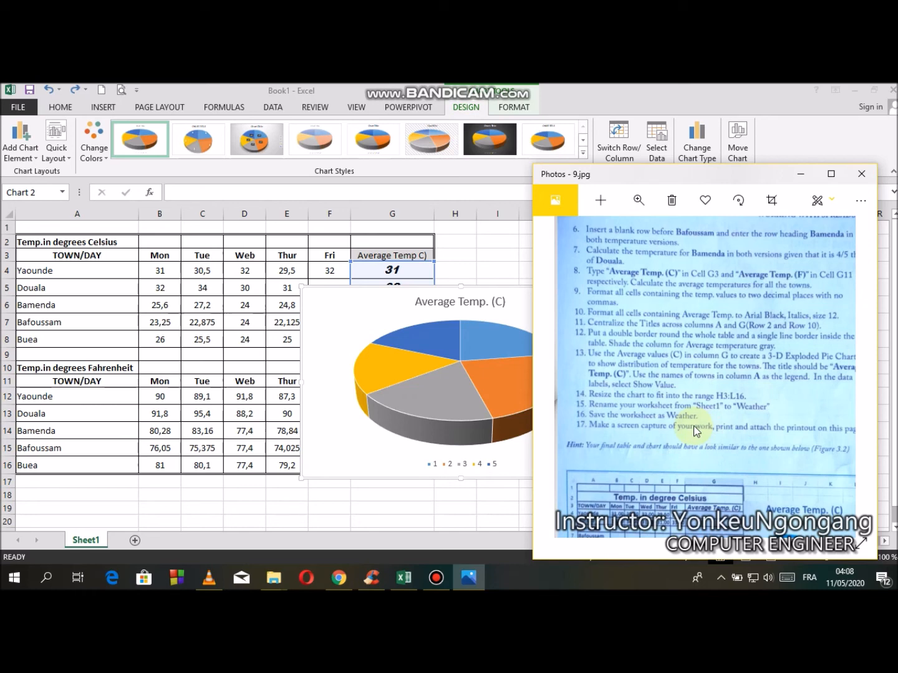
left_click(455, 374)
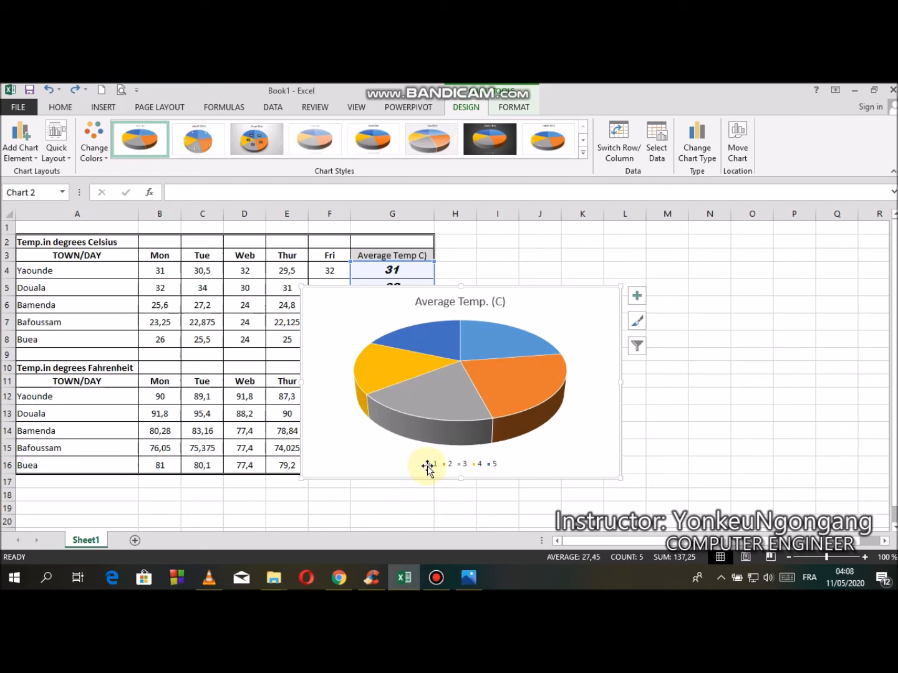
left_click(637, 294)
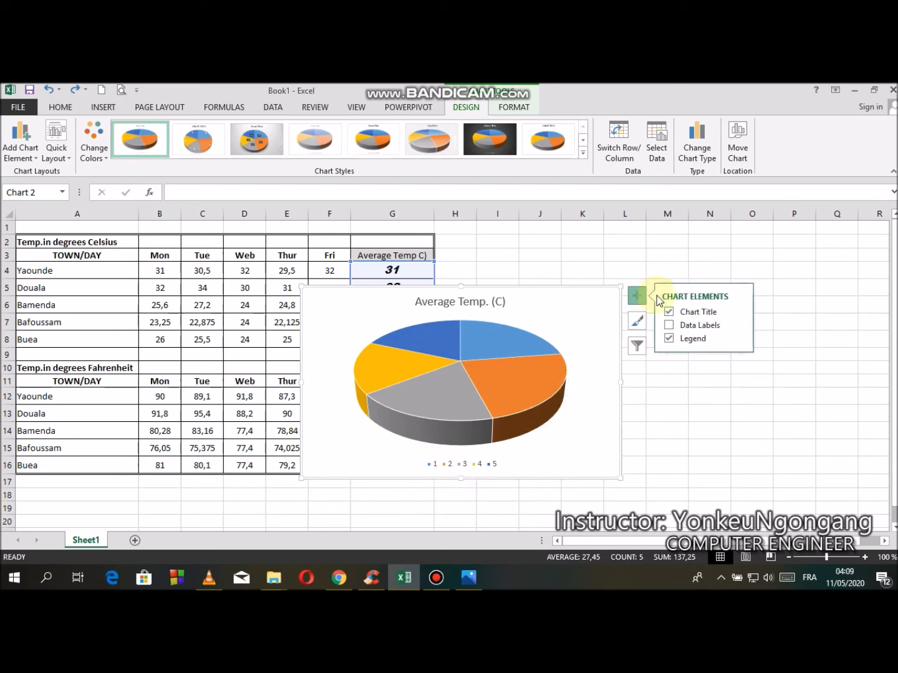
left_click(740, 339)
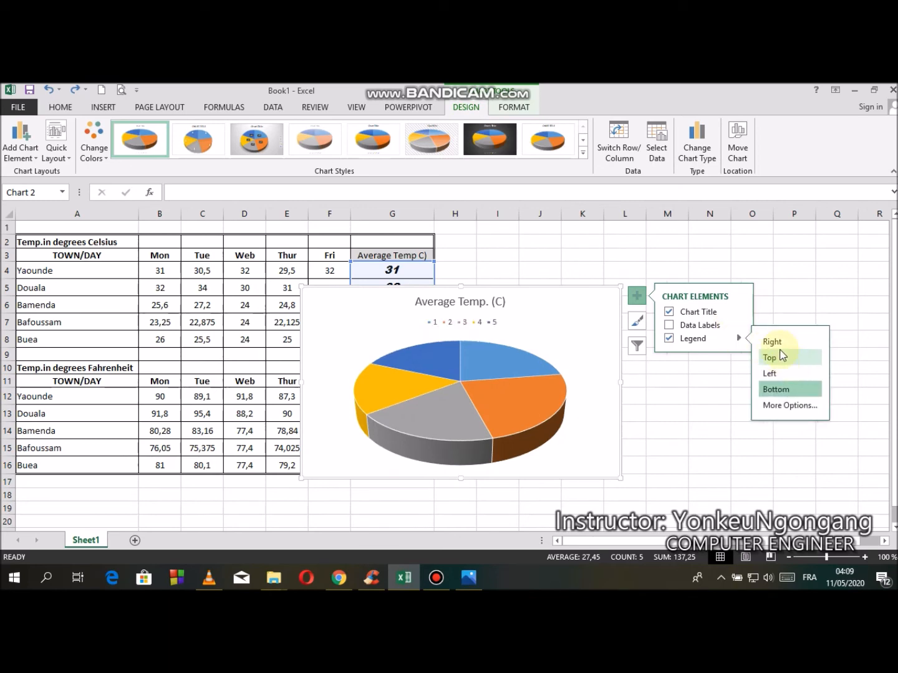
left_click(779, 346)
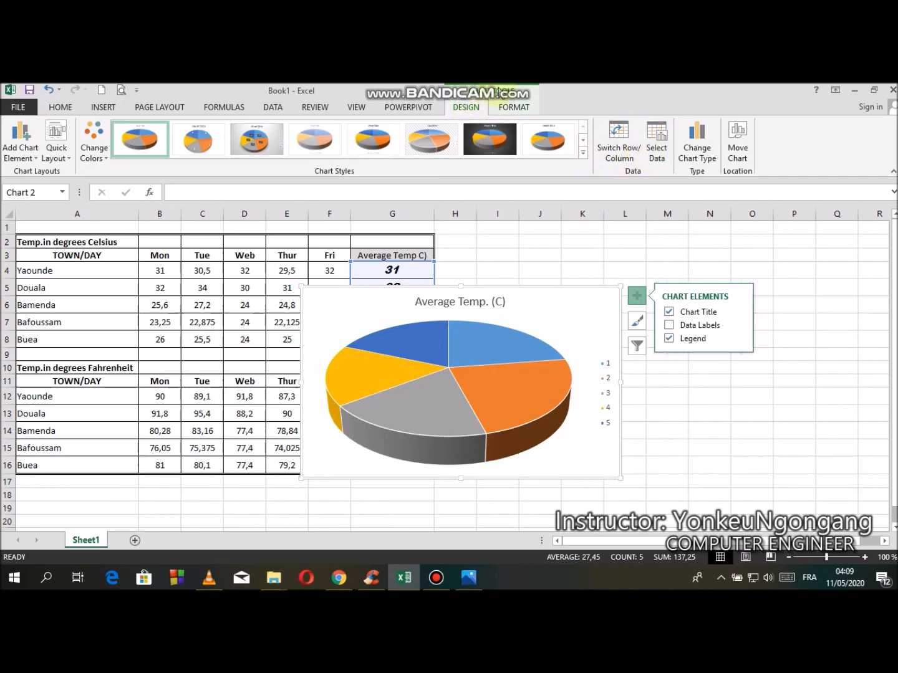
Set the pie chart's category axis labels to the town names in A4:A8 so the legend lists the towns.
left_click(665, 151)
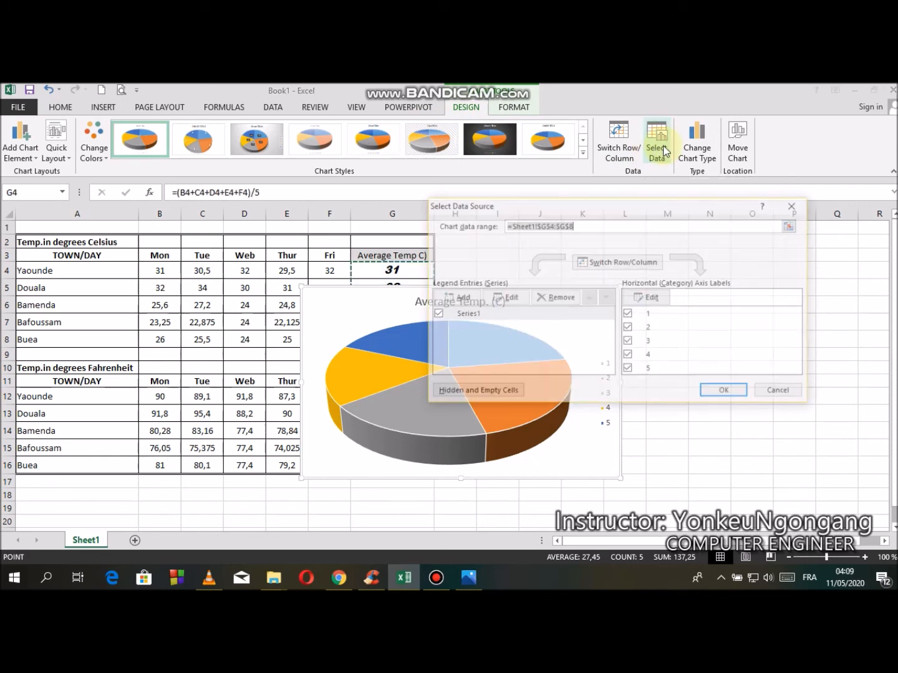
left_click(648, 297)
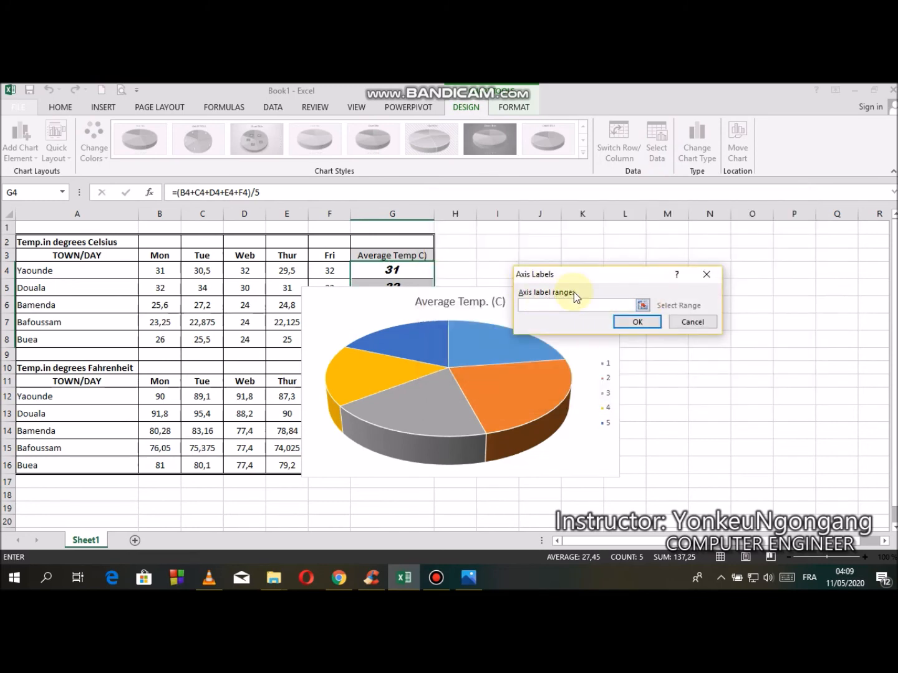
left_click_drag(104, 267, 115, 333)
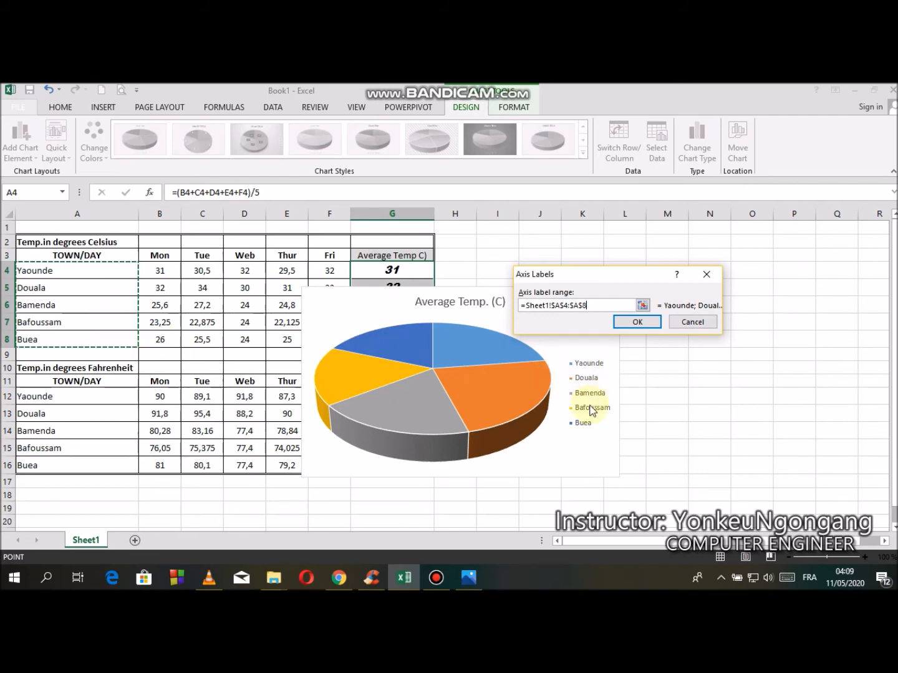
left_click(641, 325)
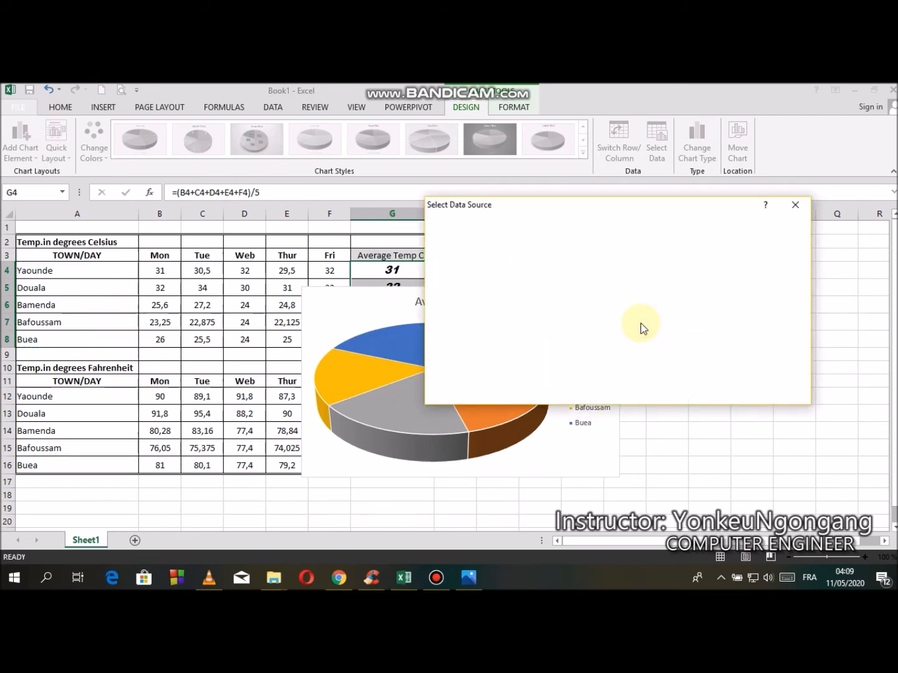
left_click(720, 396)
Read question 14 on the task sheet, then move and resize the pie chart to fit the range H3:L16.
left_click(469, 578)
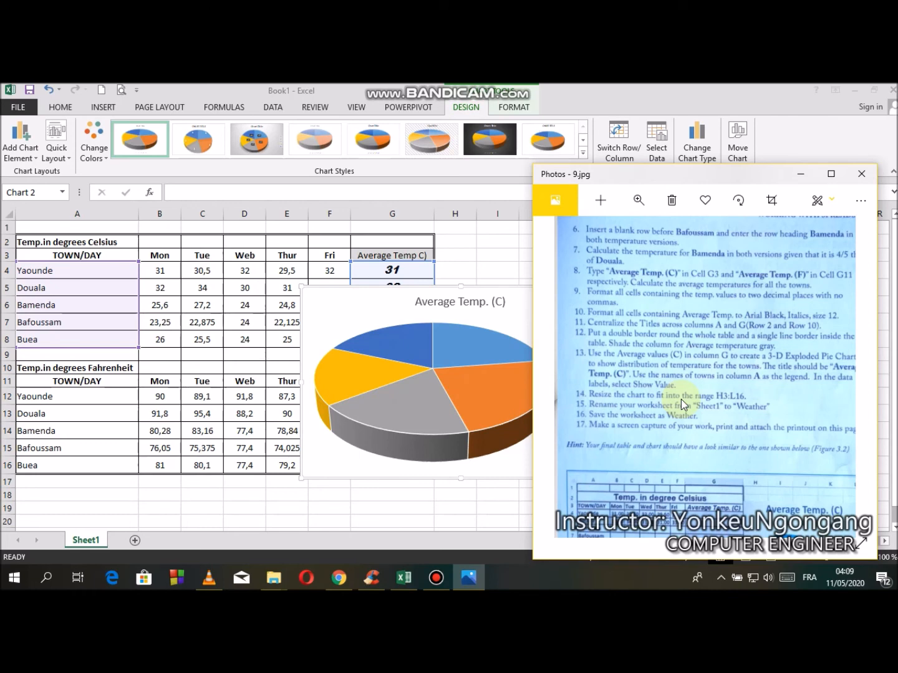
left_click(449, 443)
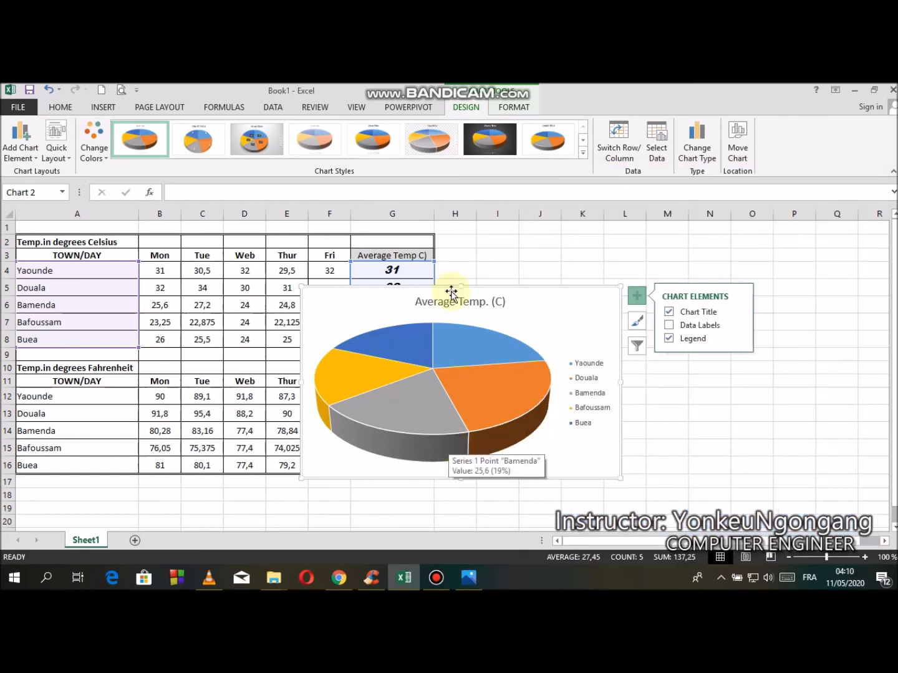
left_click(465, 578)
left_click(464, 579)
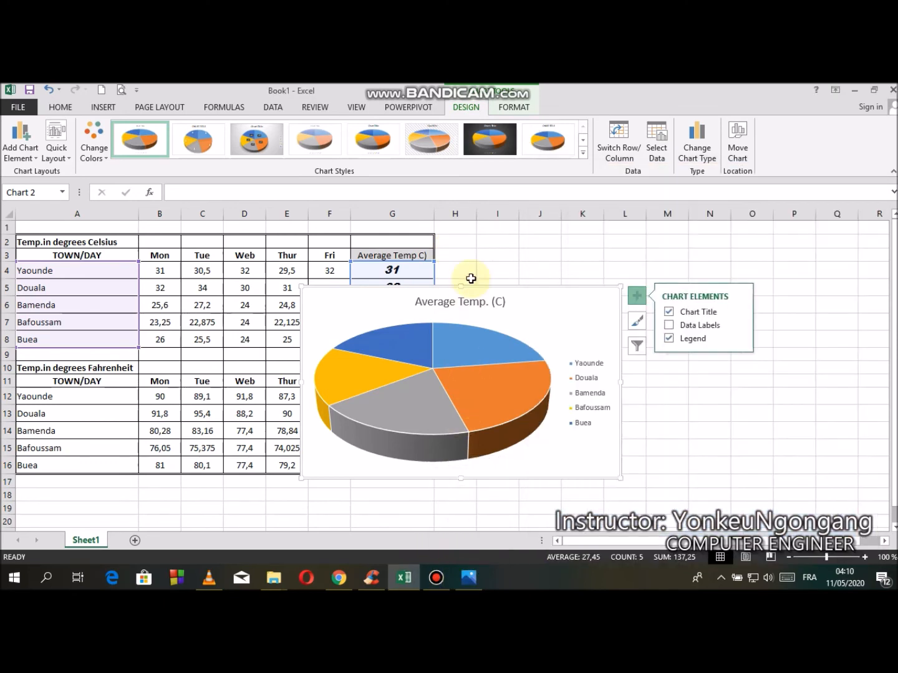
key("Escape")
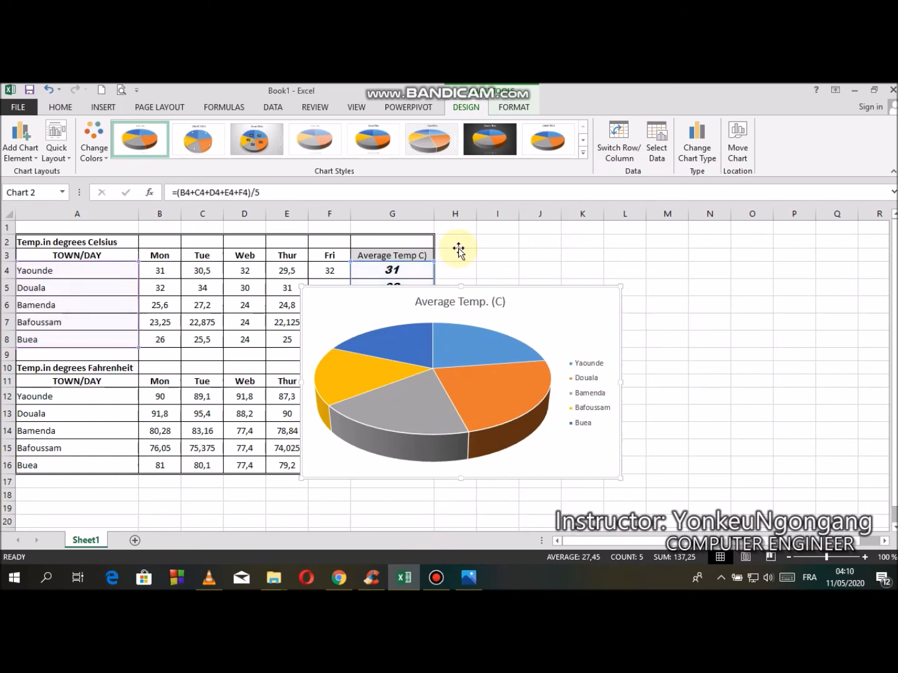
left_click(458, 248)
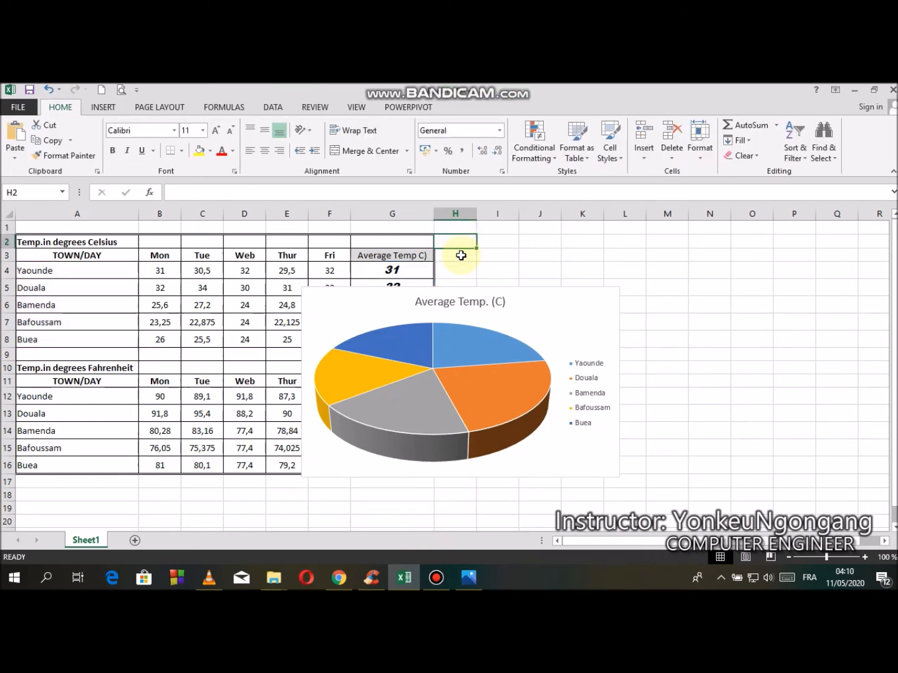
left_click(461, 256)
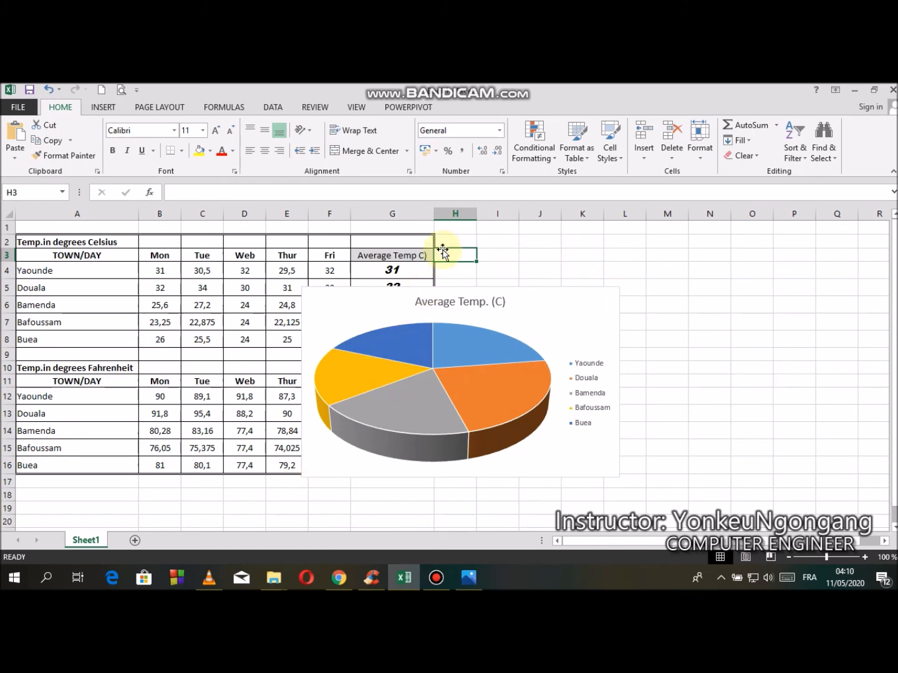
left_click_drag(403, 305, 540, 268)
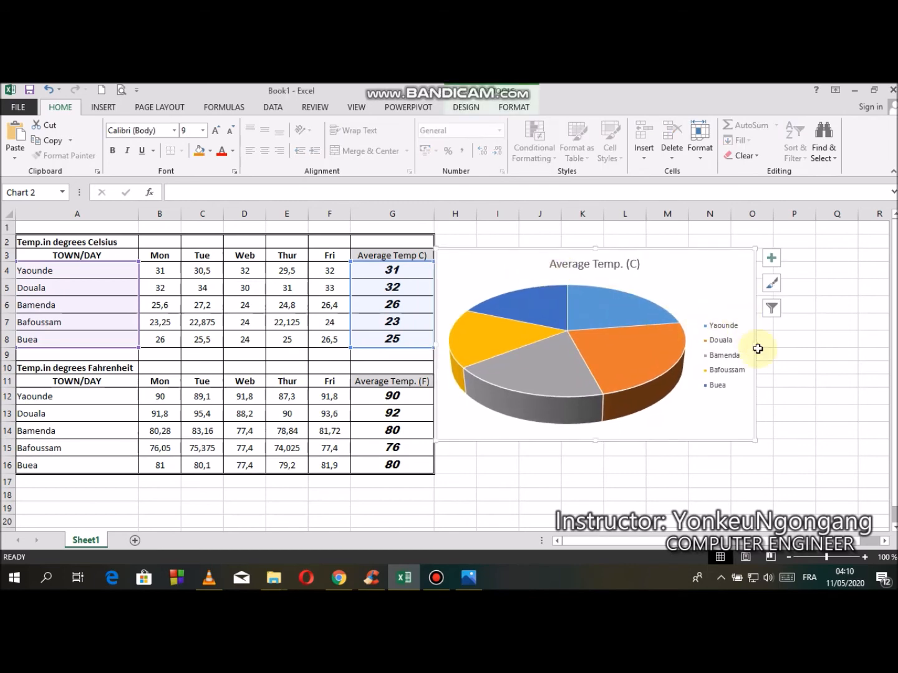
left_click_drag(755, 345, 645, 351)
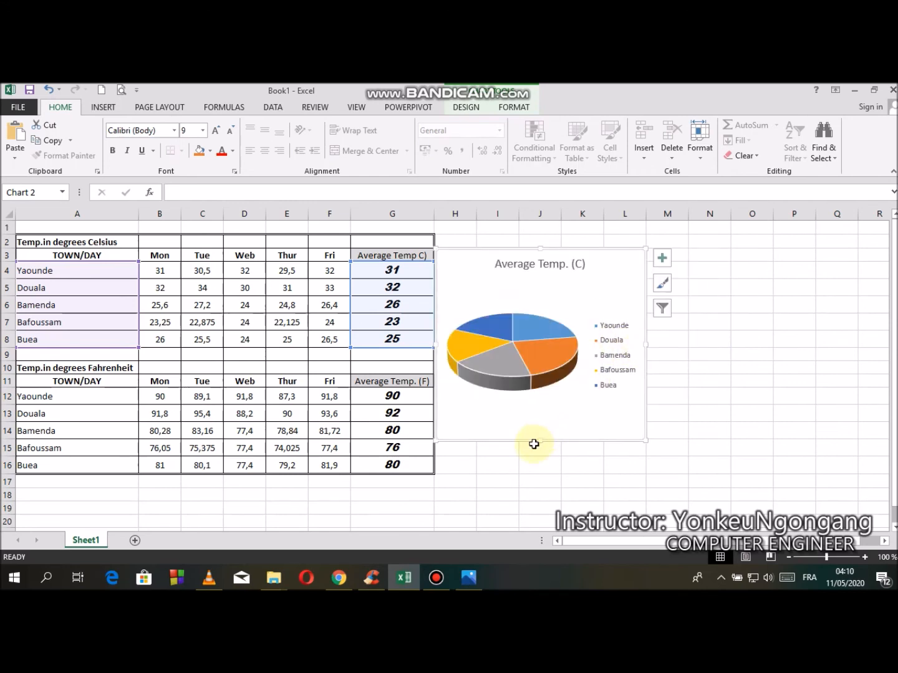
left_click_drag(541, 441, 543, 473)
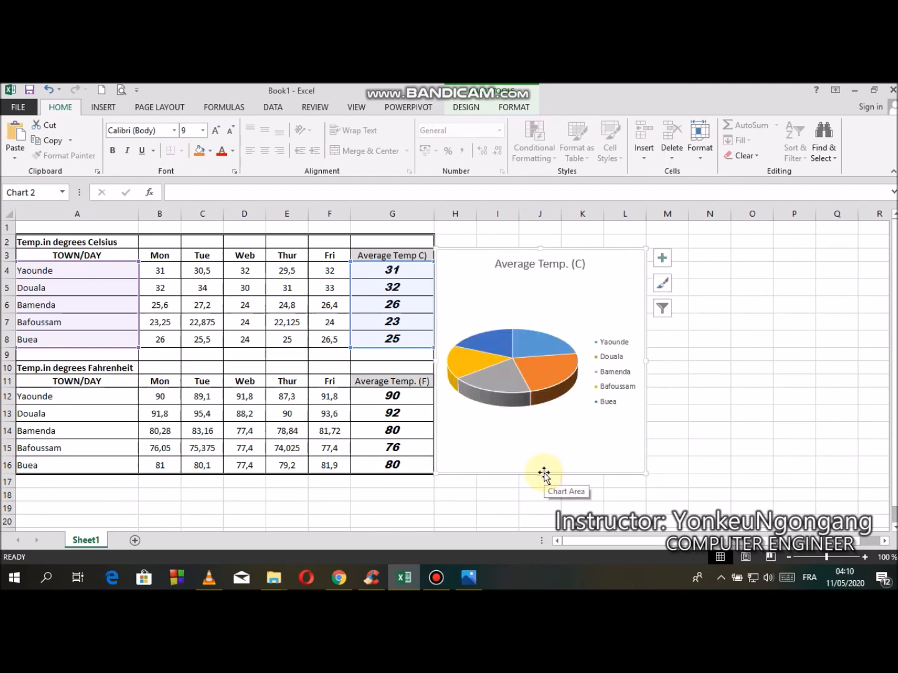
left_click(692, 442)
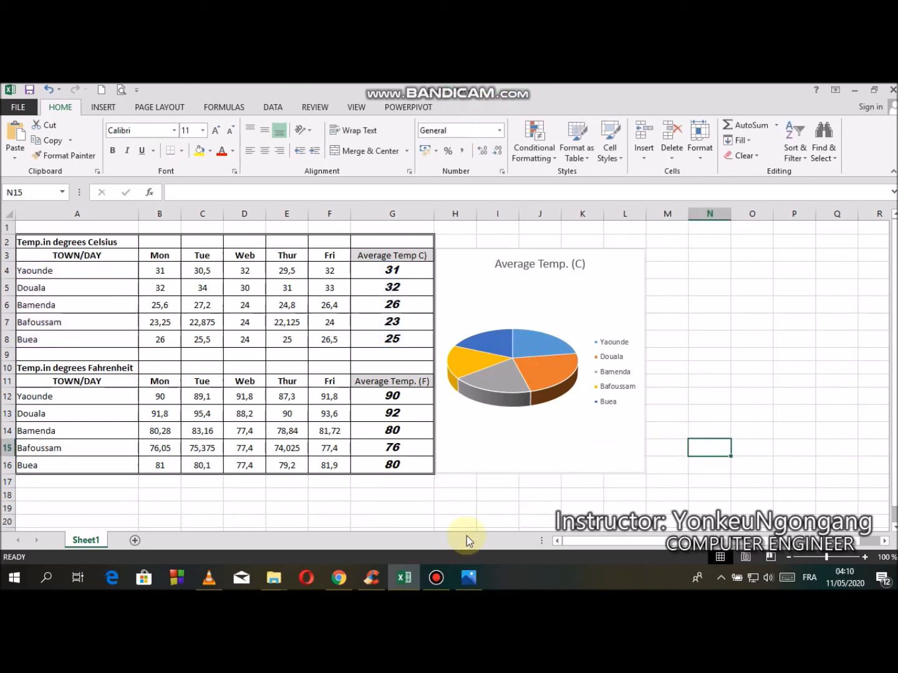
Read question 15 on the task sheet and rename the Sheet1 worksheet as "weather".
left_click(468, 575)
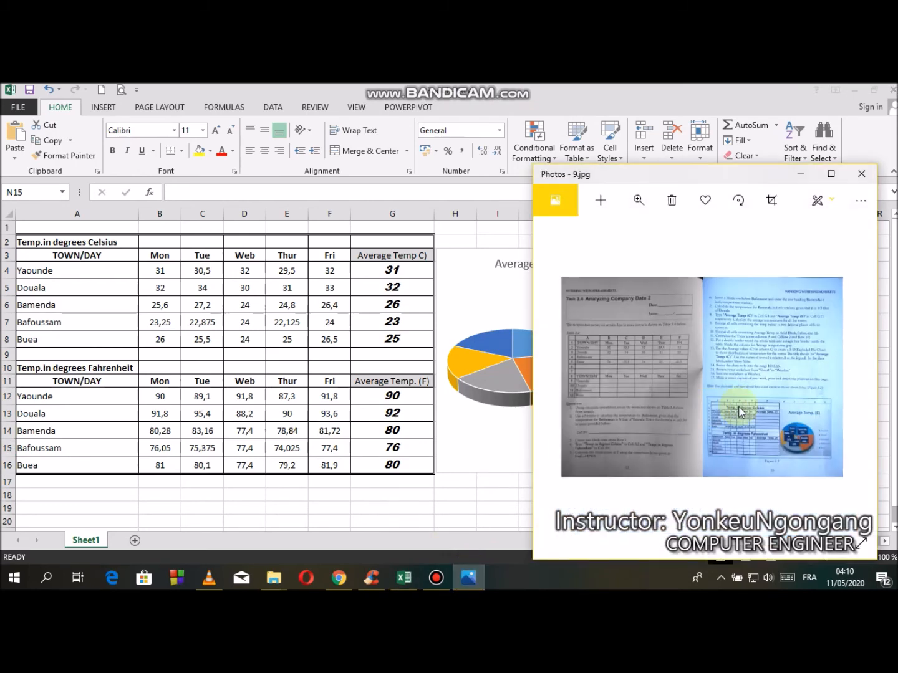
scroll(740, 412, "up", 5)
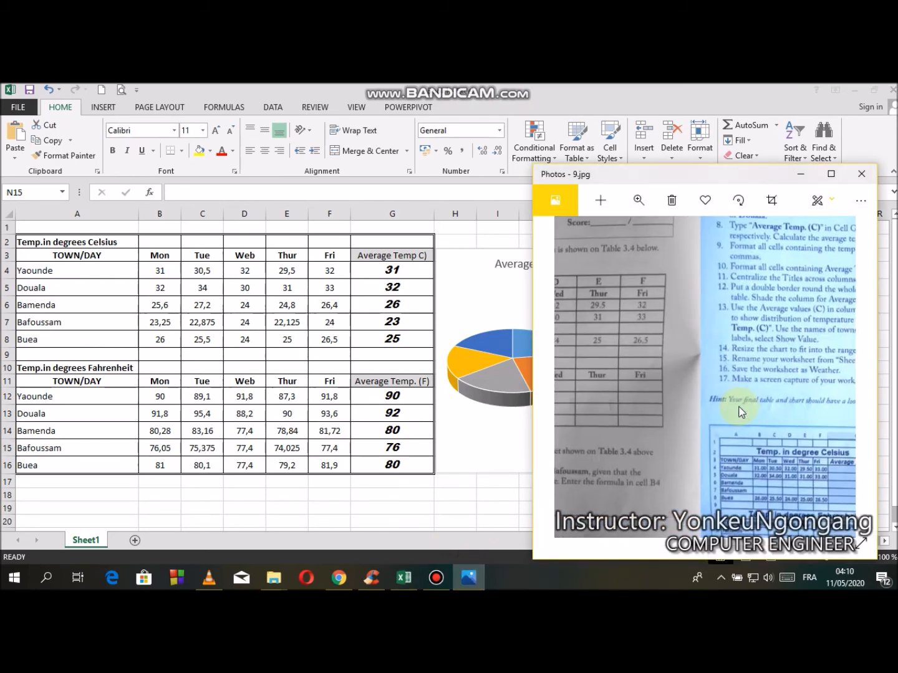
left_click_drag(753, 409, 636, 398)
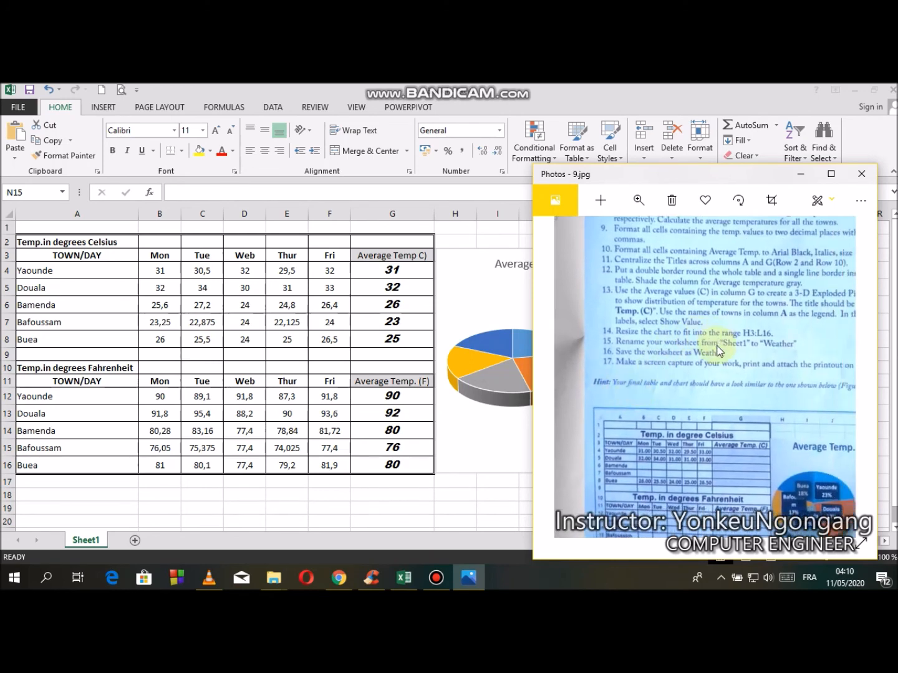
left_click(92, 544)
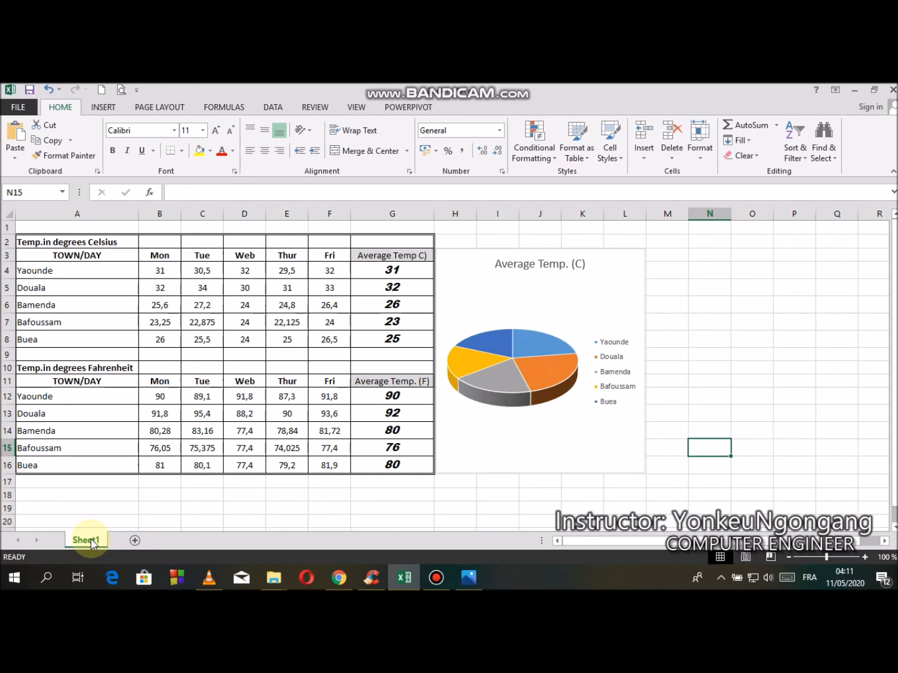
right_click(92, 544)
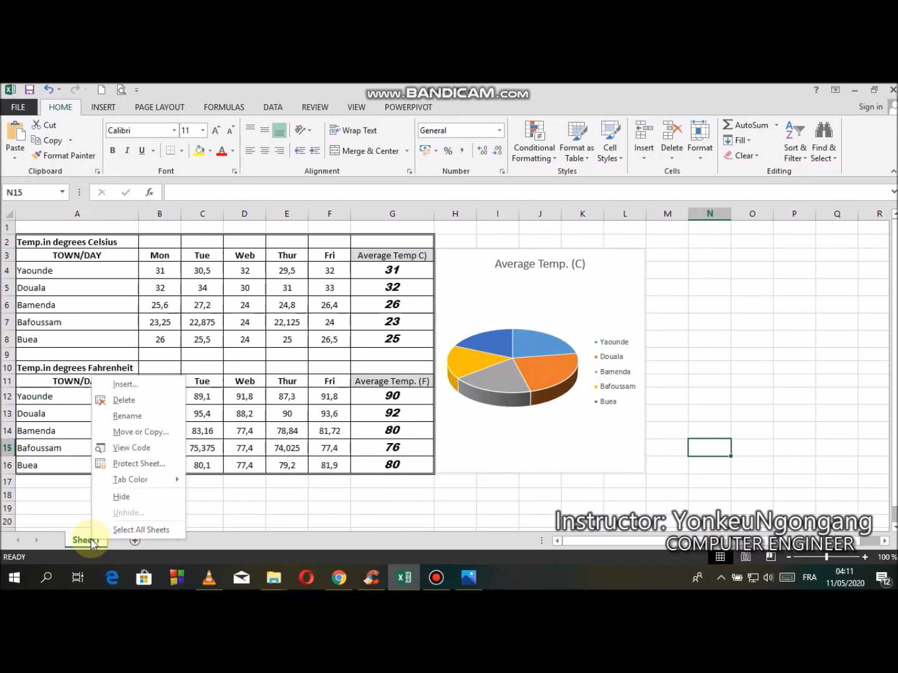
left_click(132, 416)
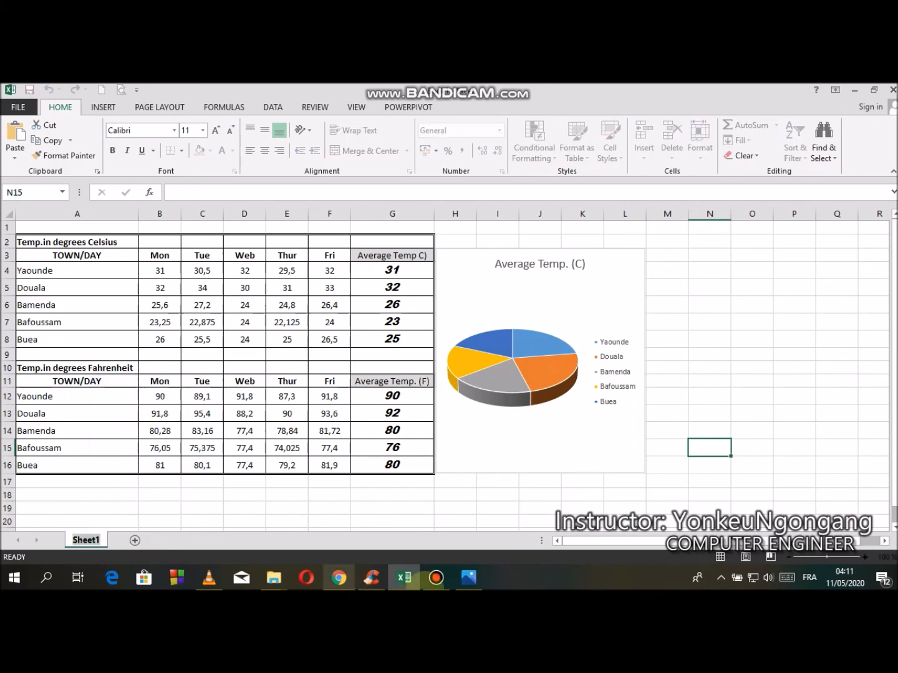
left_click(464, 580)
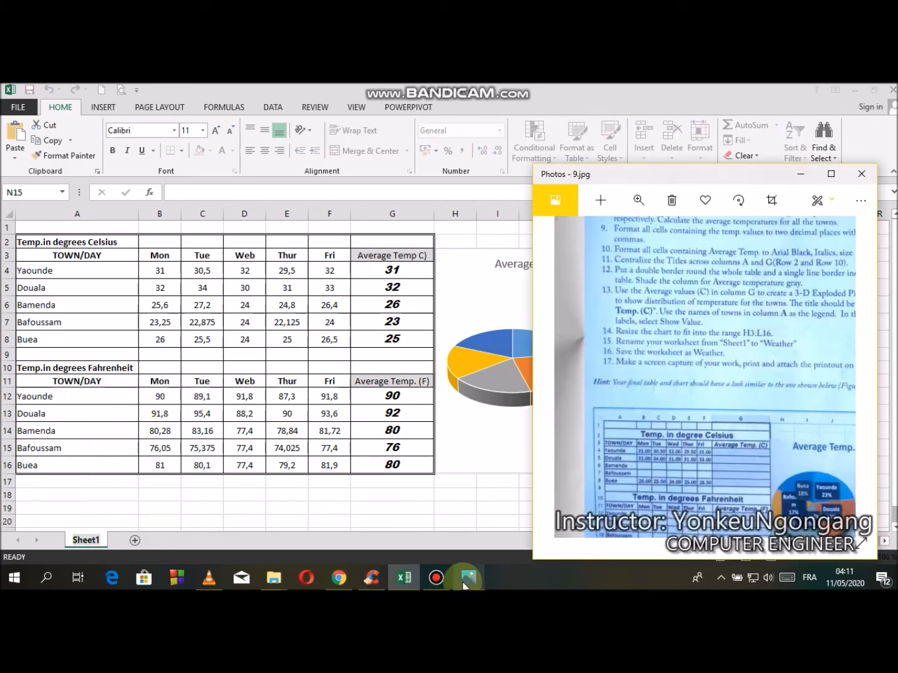
left_click(464, 581)
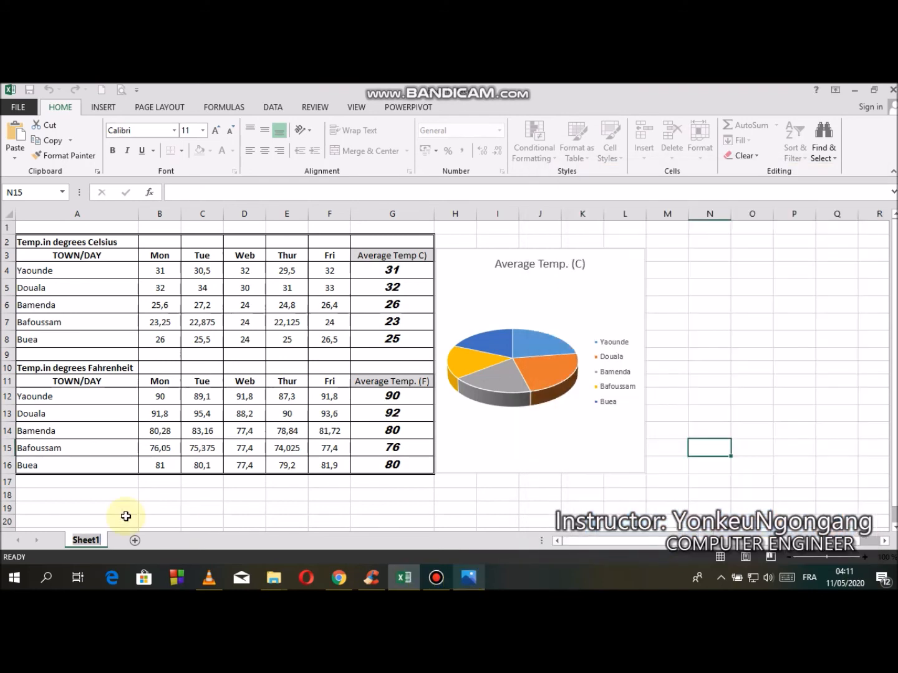
double_click(84, 539)
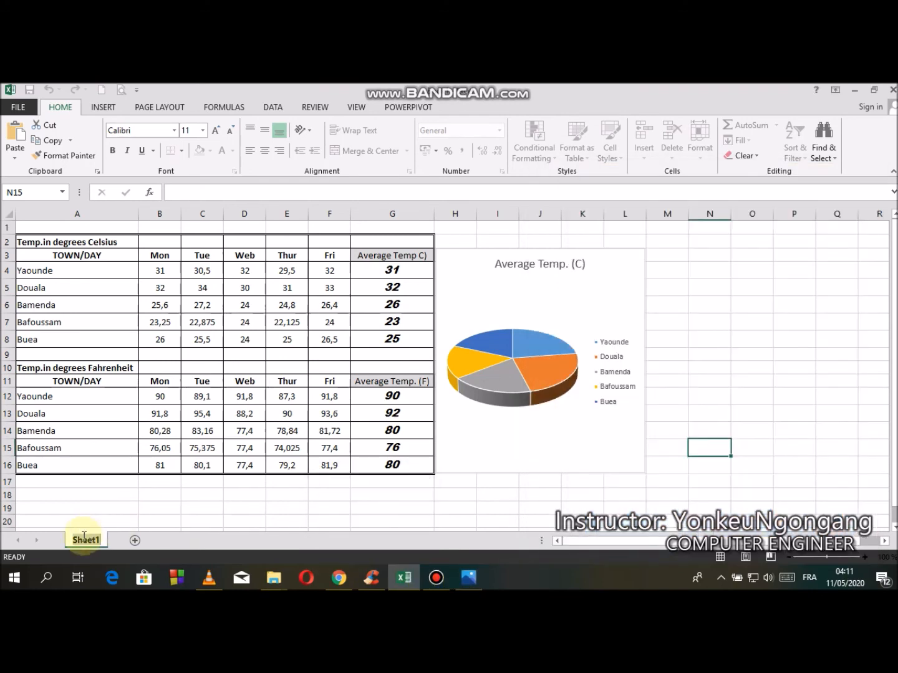
type("wee")
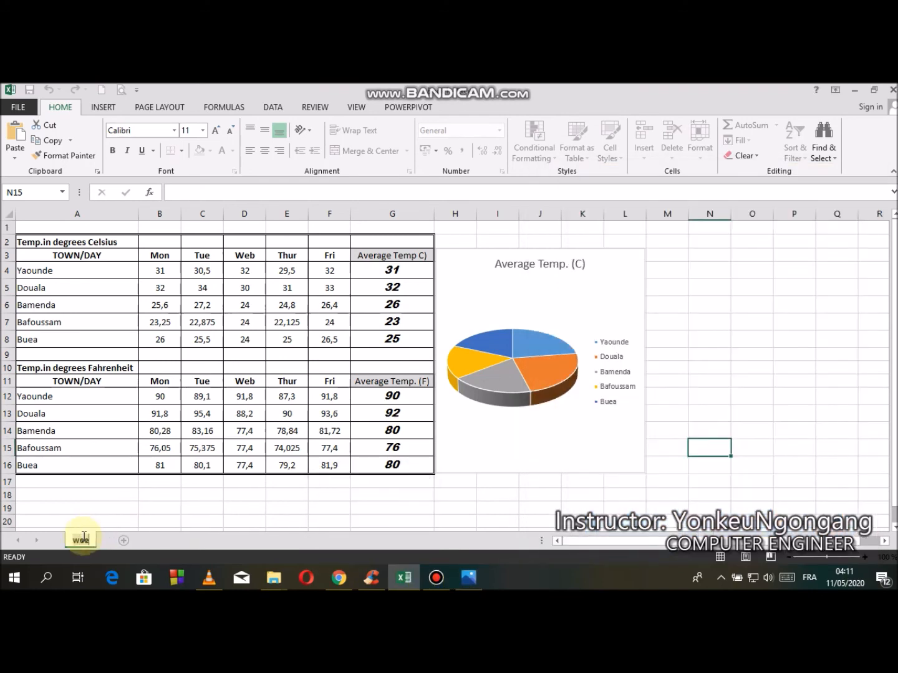
key("BackSpace")
type("ather")
key("Return")
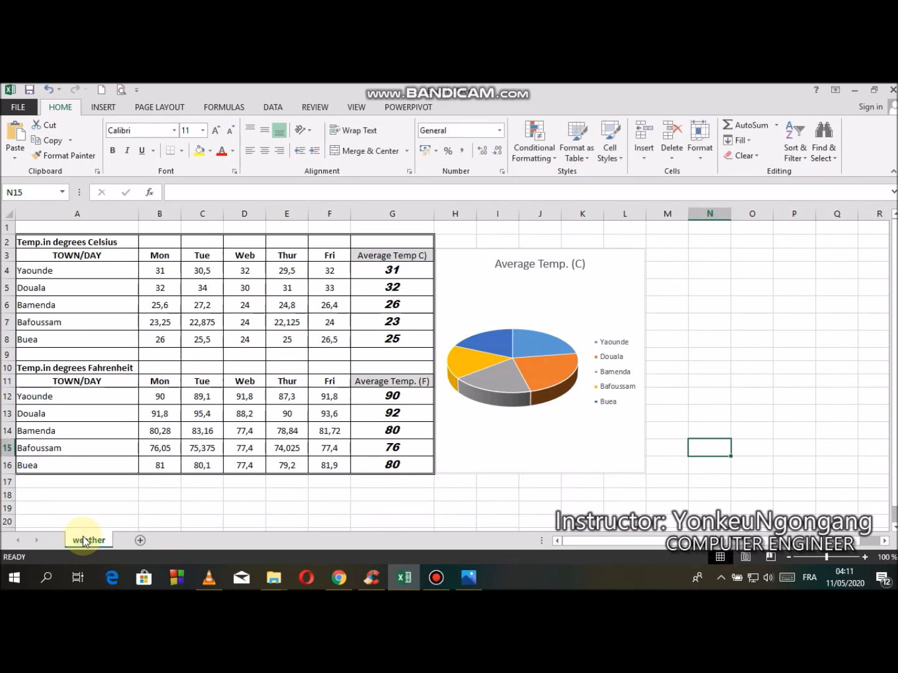
Examine the remaining task sheet instructions and the sample figure of the finished table and chart.
left_click(477, 585)
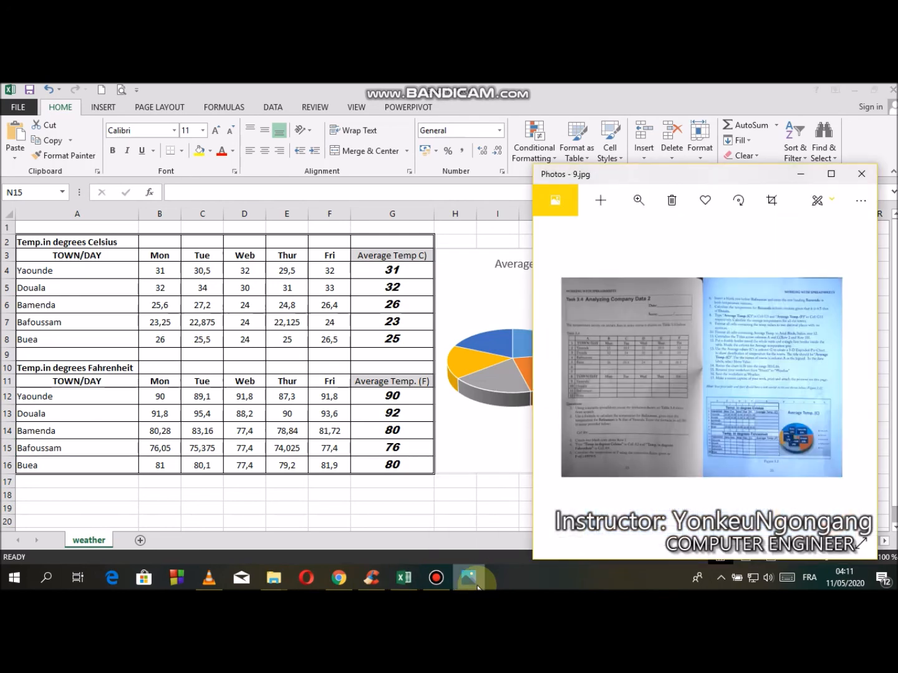
scroll(710, 391, "up", 3)
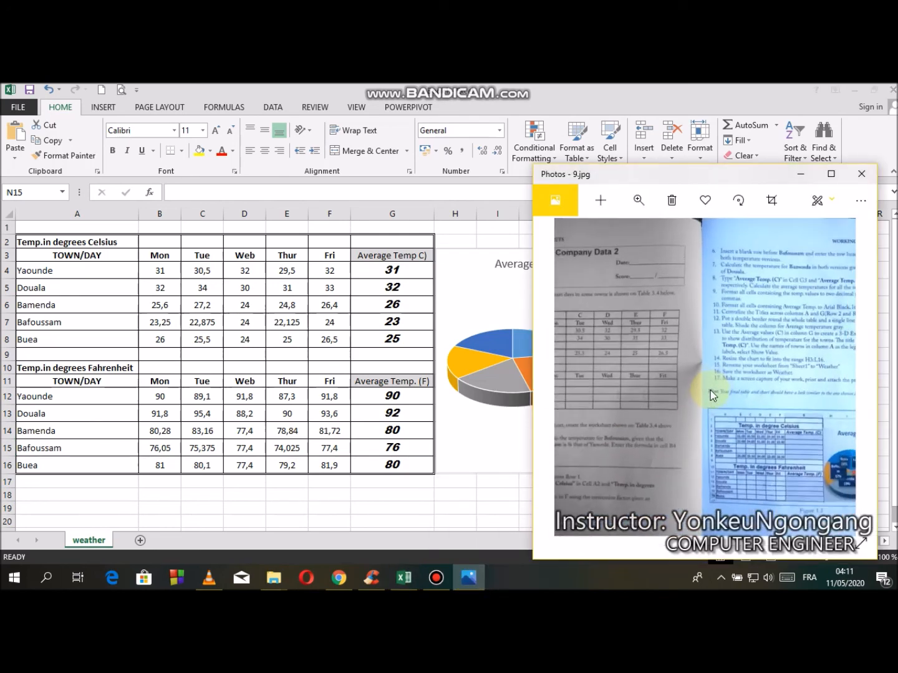
left_click_drag(795, 405, 686, 396)
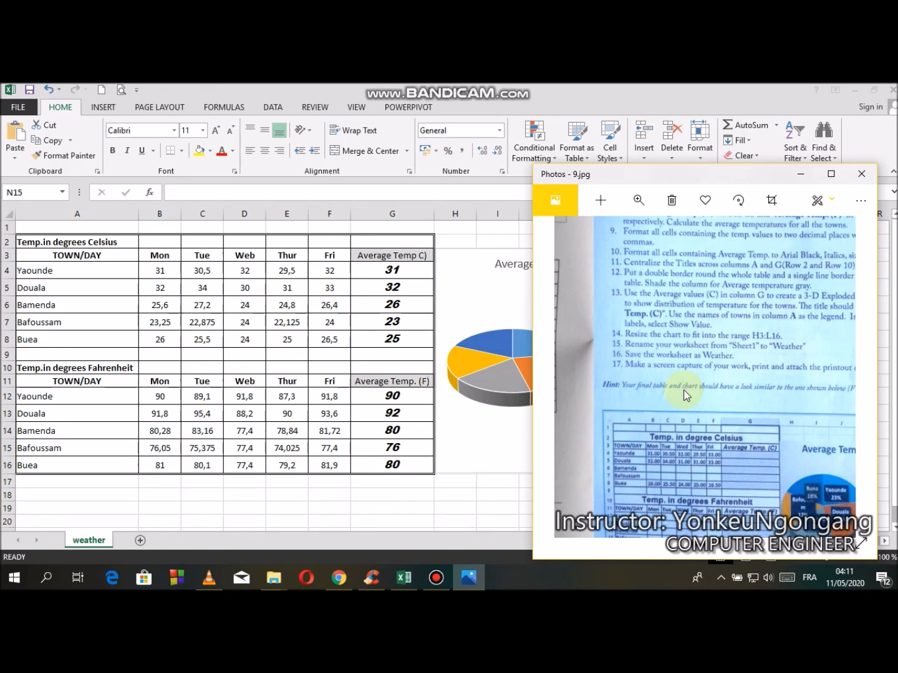
left_click_drag(686, 395, 581, 367)
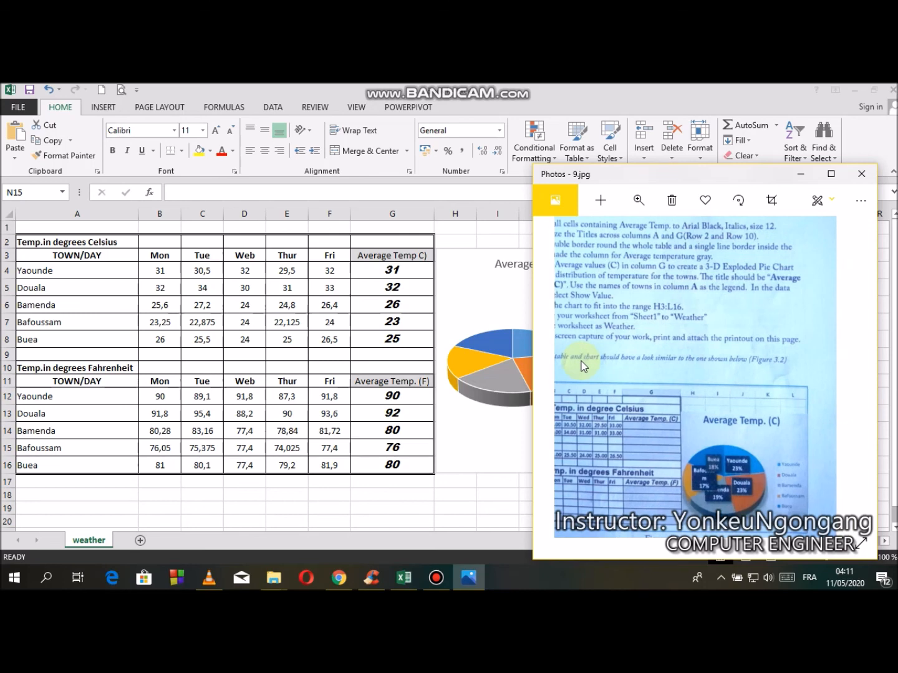
left_click_drag(581, 366, 639, 377)
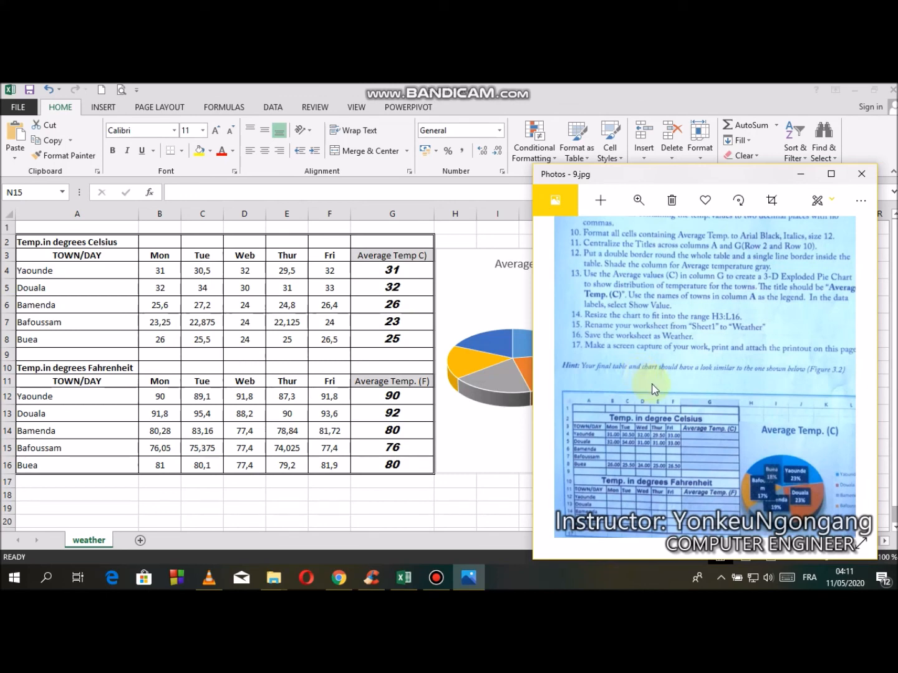
left_click_drag(652, 390, 637, 385)
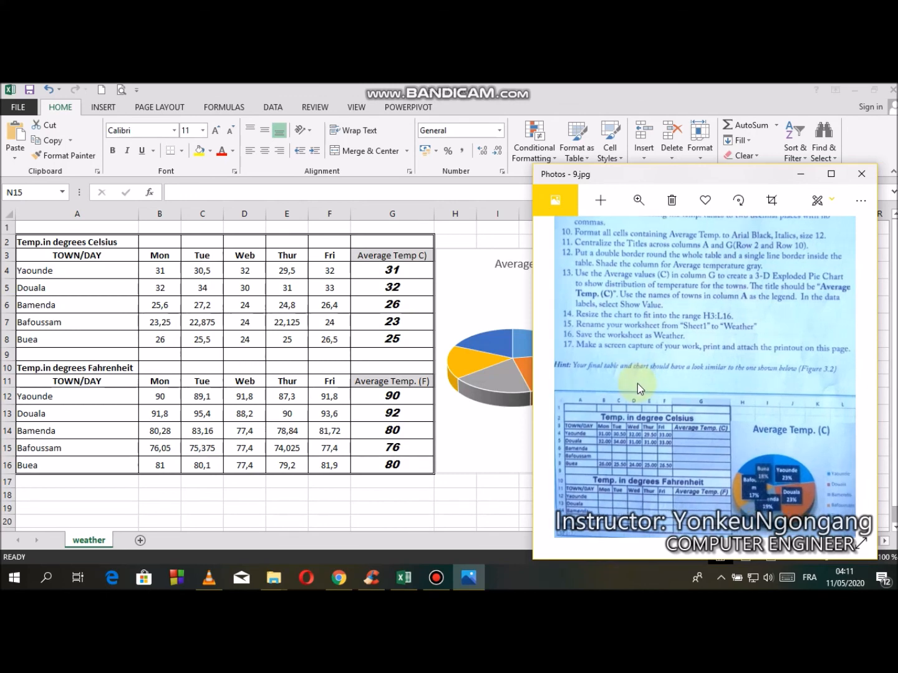
left_click_drag(637, 384, 613, 349)
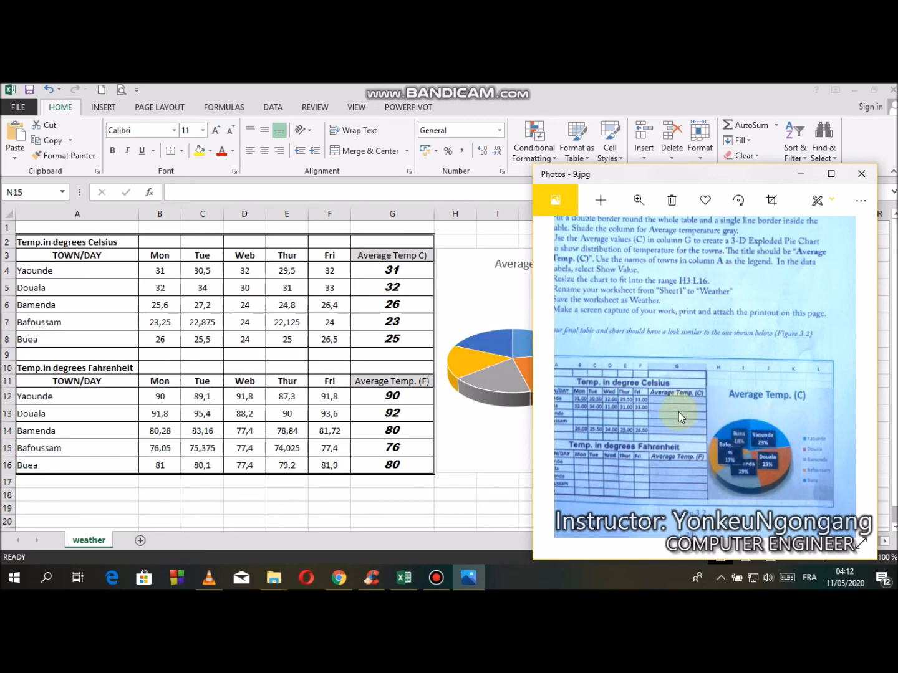
Shade the Celsius averages in G4:G8 with the 40% - Accent3 cell style and set their font to Arial Black.
left_click(390, 271)
left_click_drag(390, 270, 398, 337)
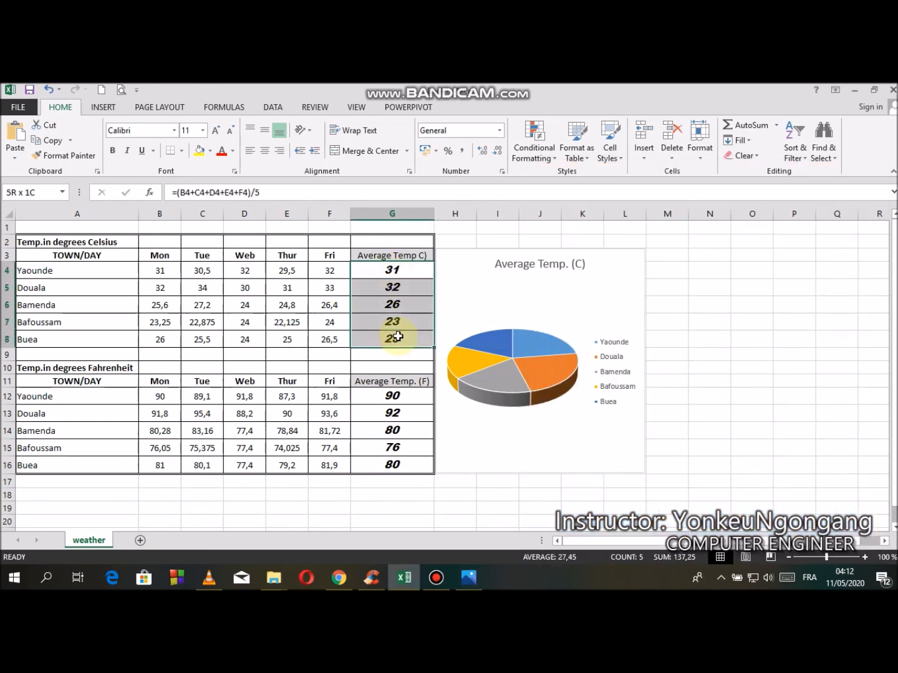
left_click(469, 579)
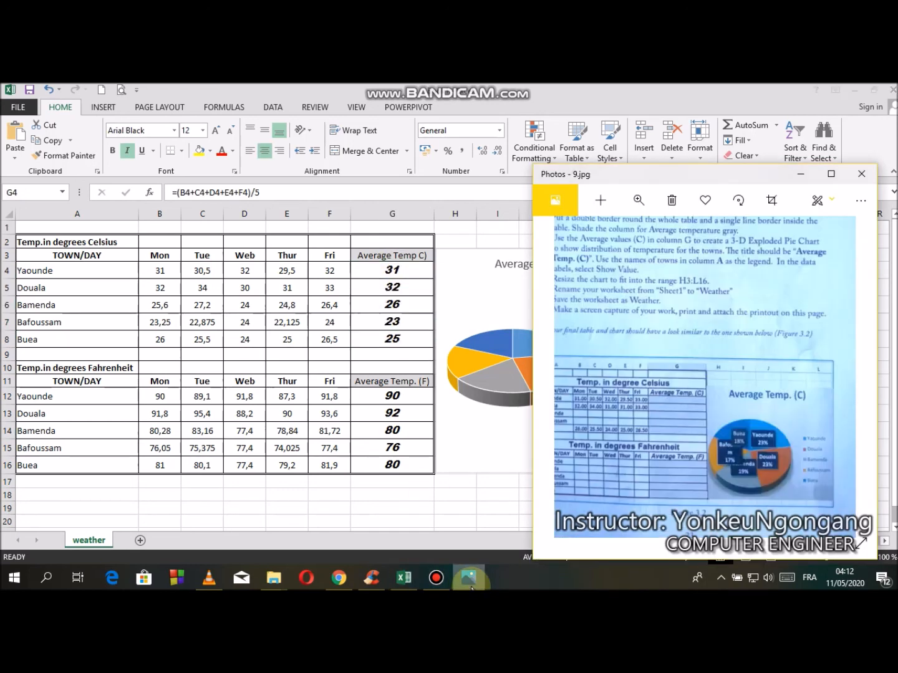
left_click(468, 580)
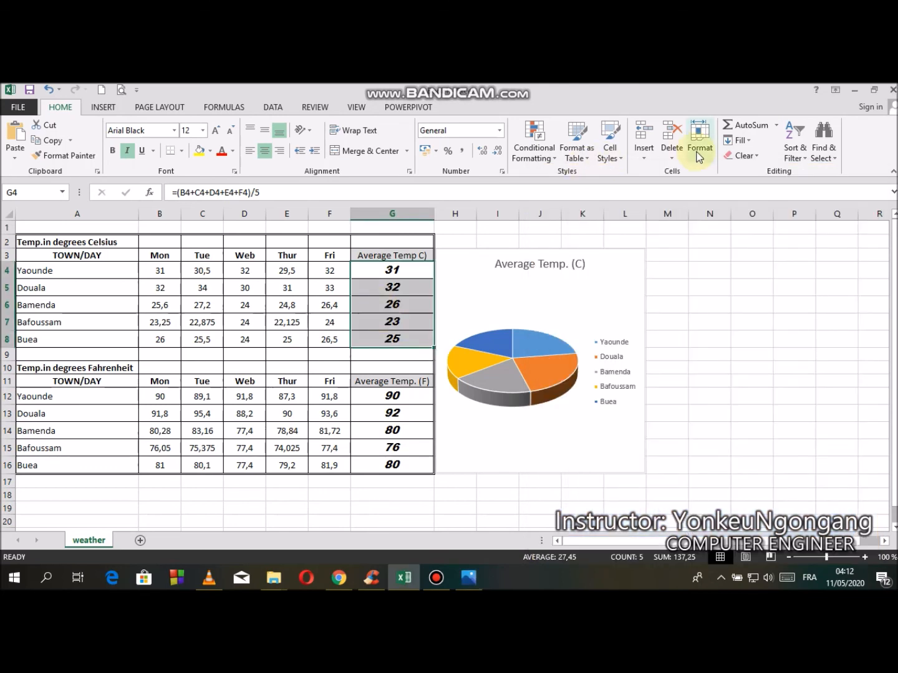
left_click(614, 162)
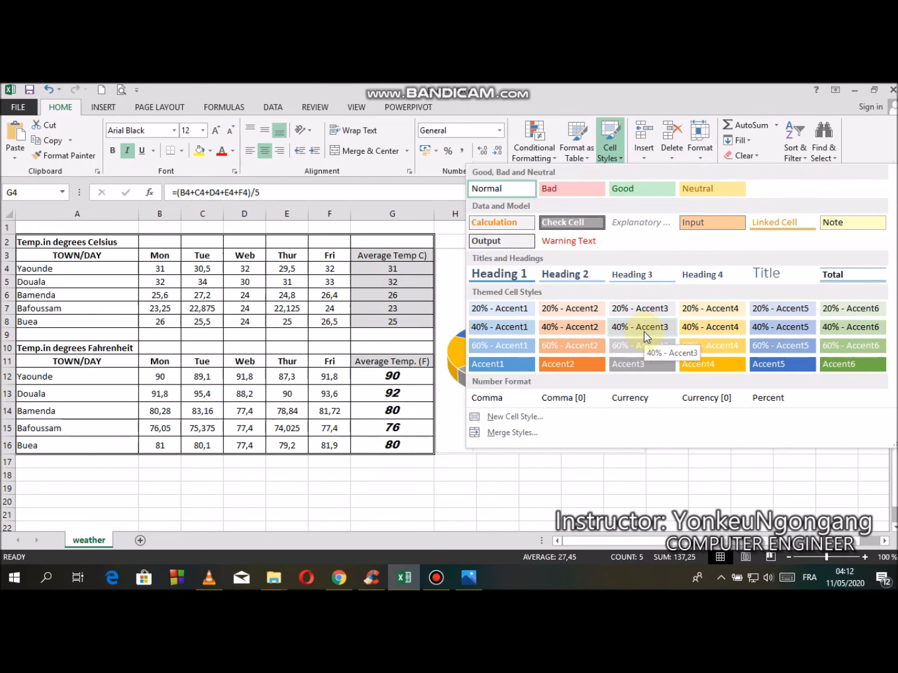
left_click(644, 337)
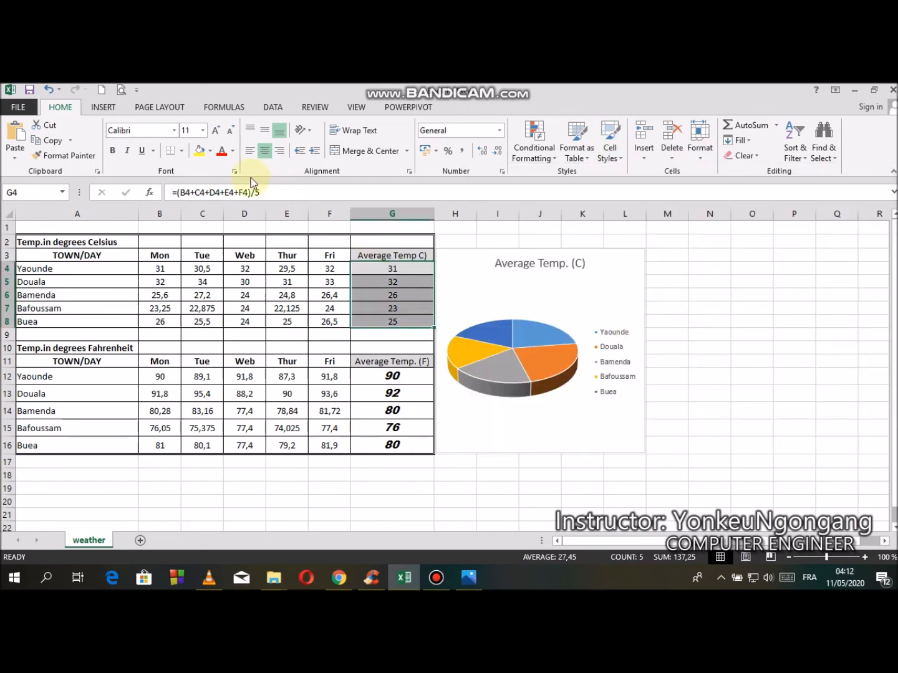
left_click(130, 132)
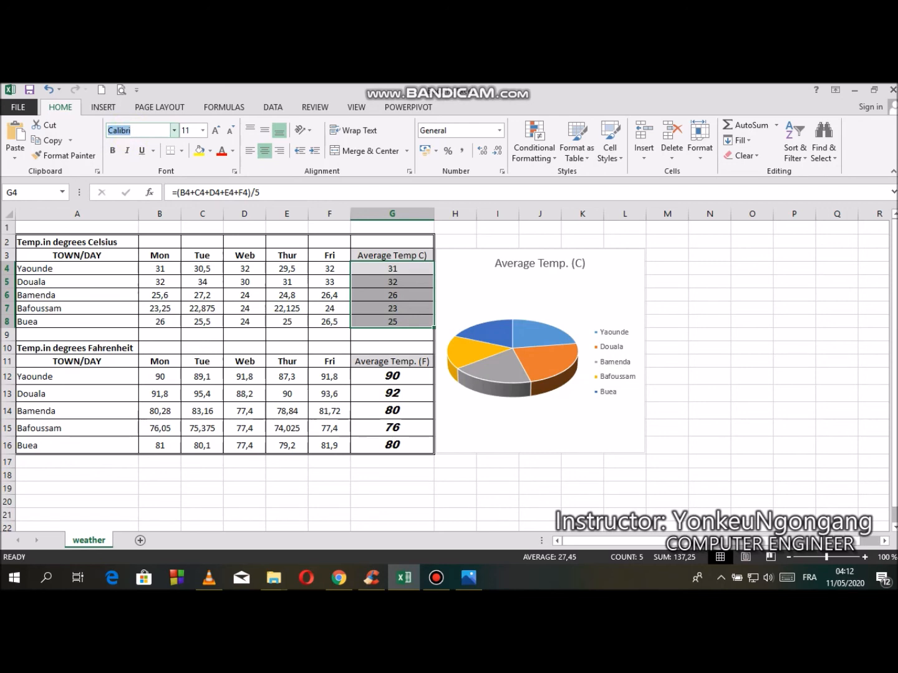
type("Arial Black")
key("Return")
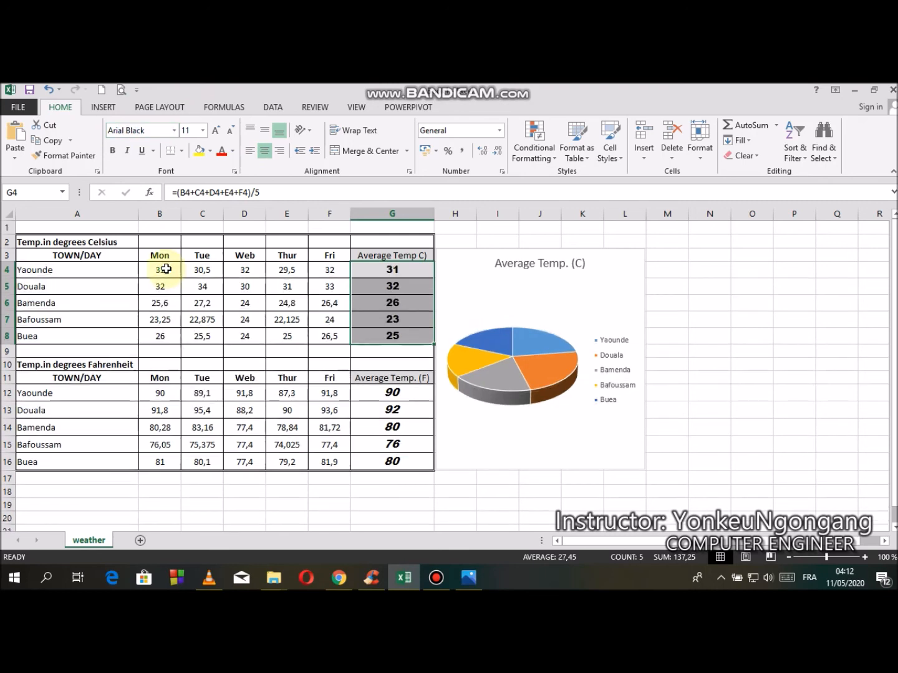
Apply the 40% - Accent3 cell style and the Arial Black font to the Fahrenheit averages in G12:G16.
left_click_drag(390, 395, 396, 463)
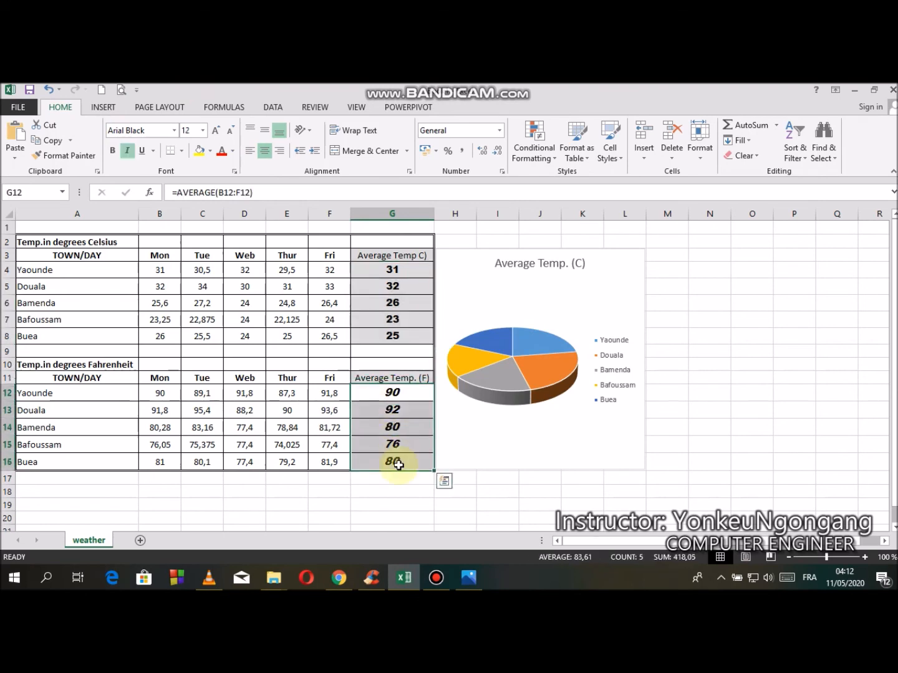
left_click(609, 151)
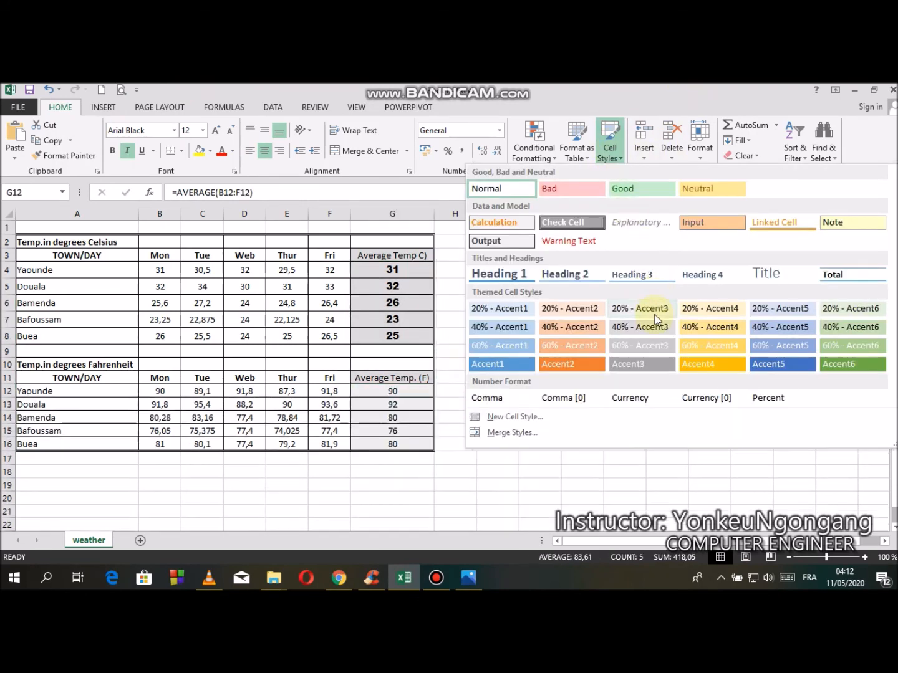
left_click(652, 328)
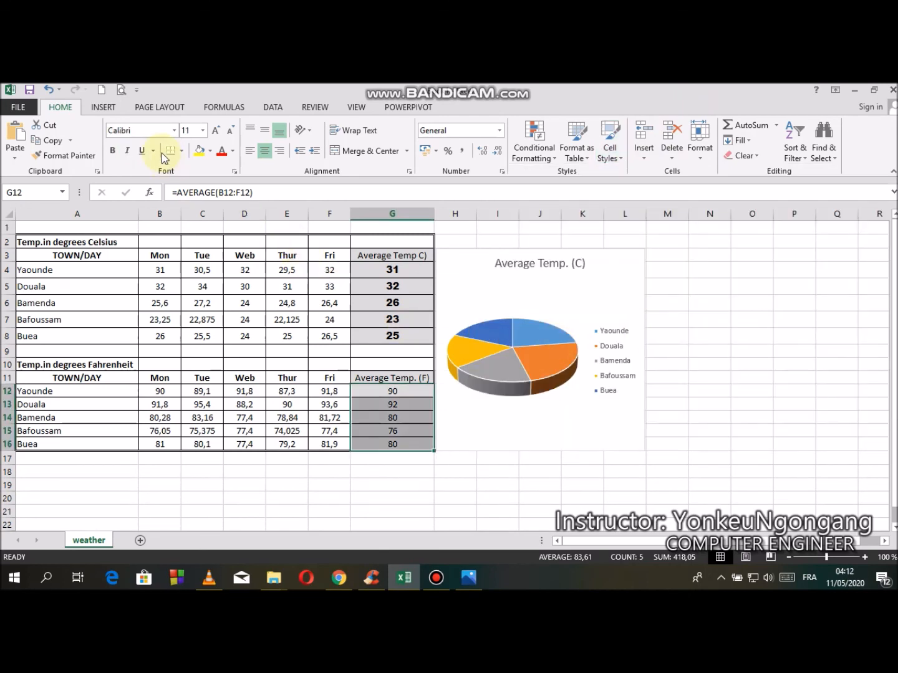
left_click(133, 130)
type("Arial Black")
key("Return")
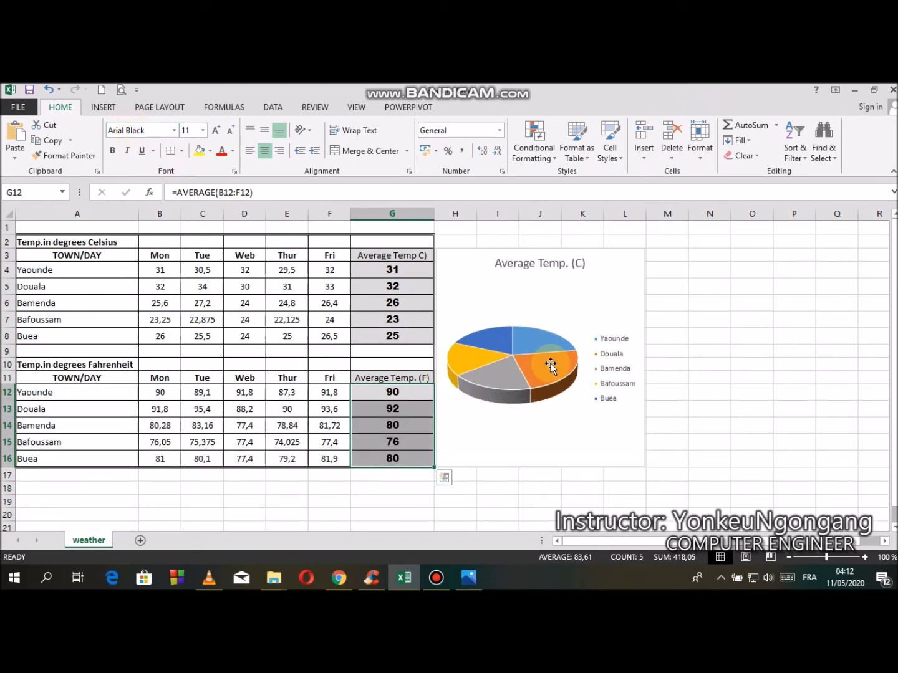
Compare the pie chart with the task sheet's sample figure and apply chart Style 3 to it.
left_click(514, 362)
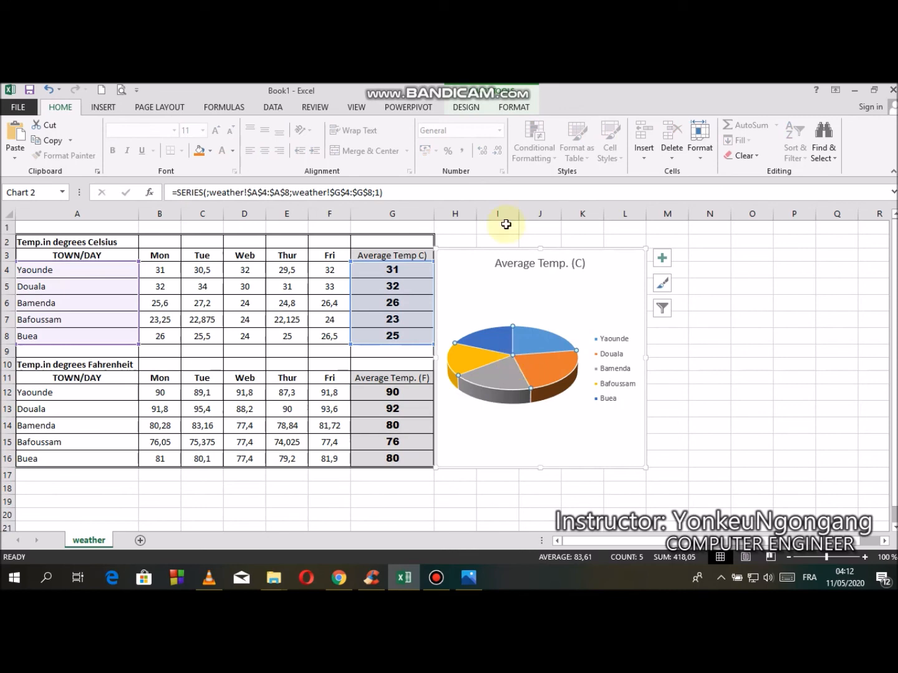
left_click(465, 107)
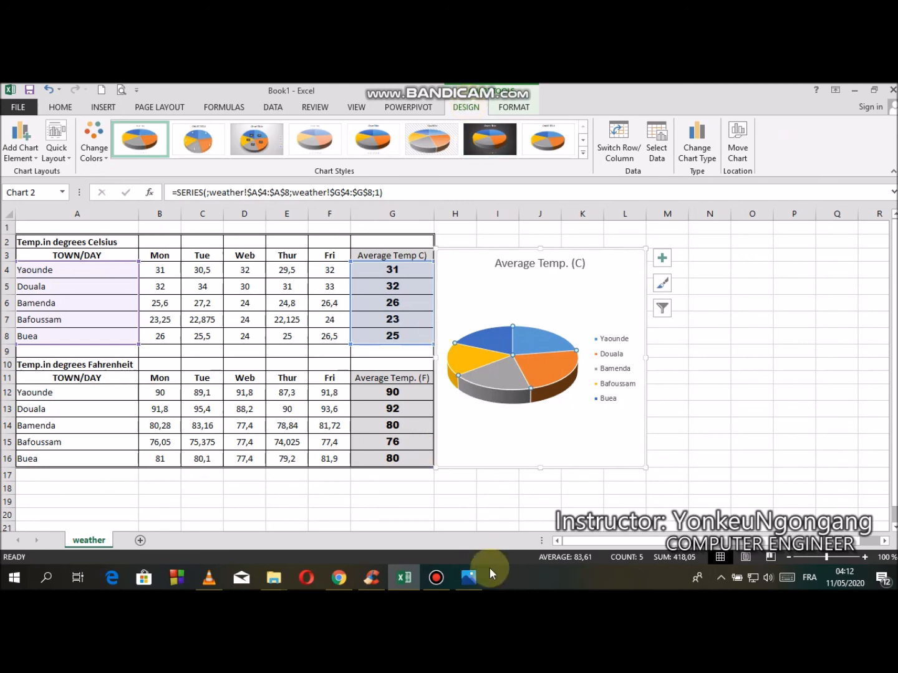
left_click(472, 574)
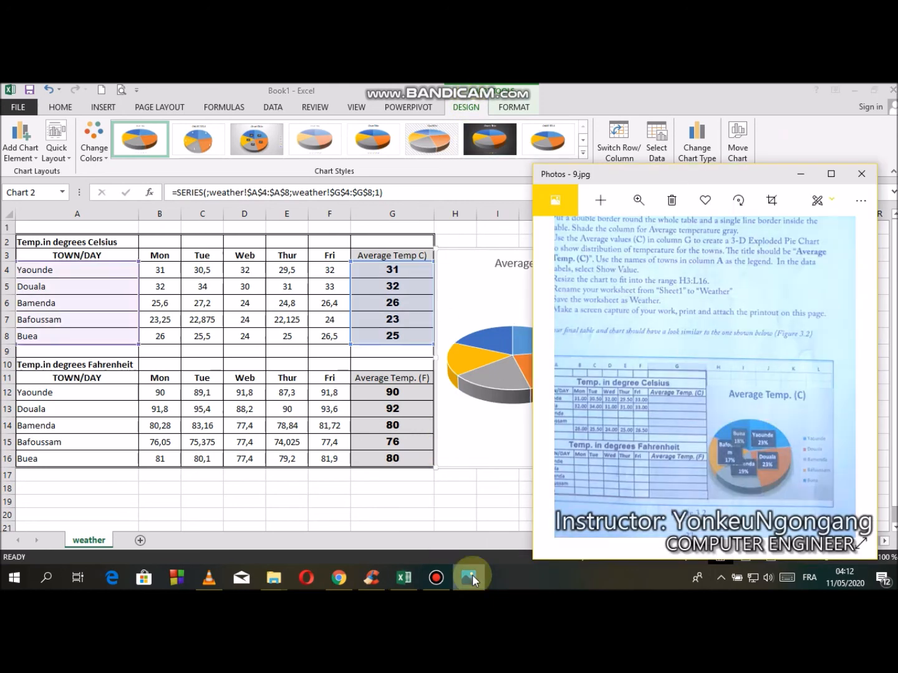
left_click(472, 575)
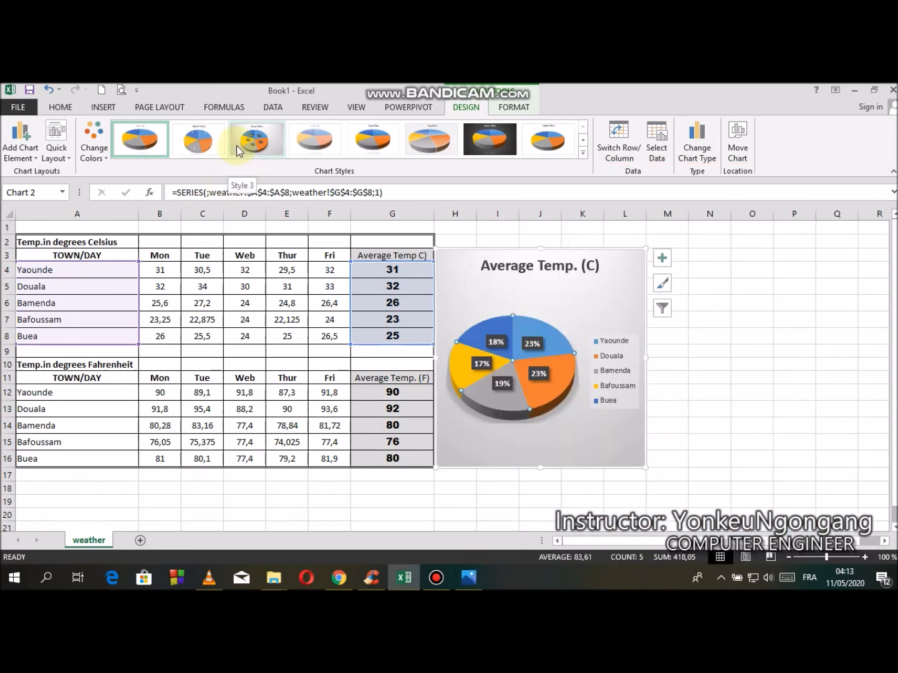
left_click(237, 145)
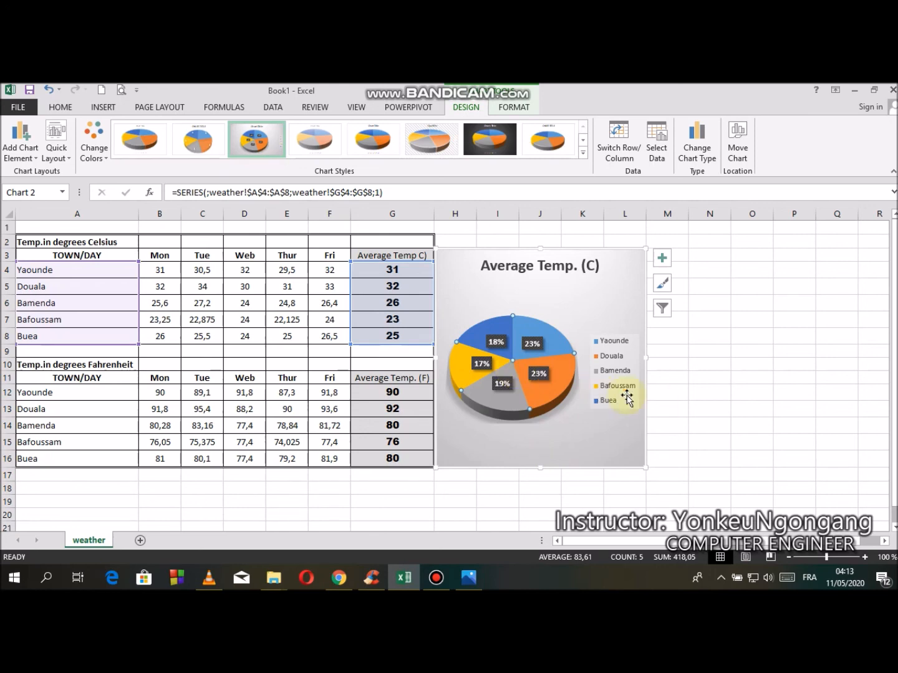
left_click(685, 408)
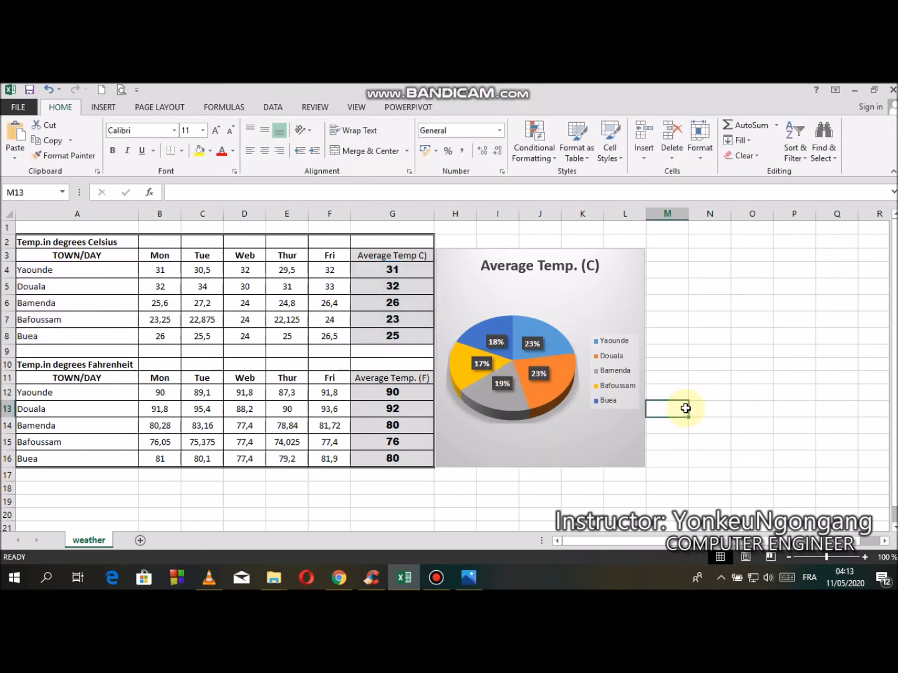
Check the finished table and pie chart against the task sheet photo 9.jpg and view the workbook's Save As location options.
left_click(474, 576)
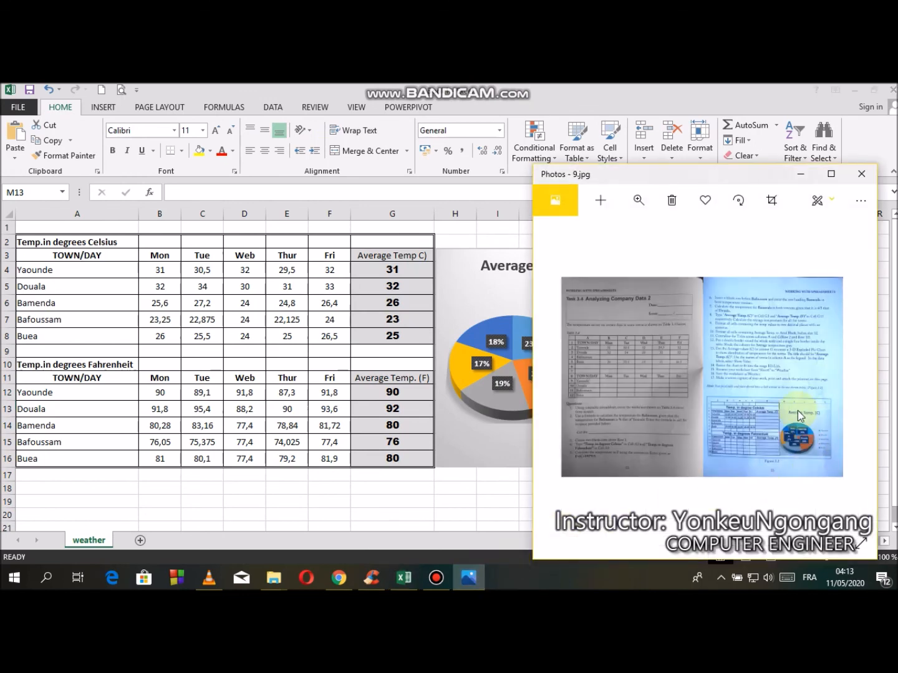
left_click(326, 493)
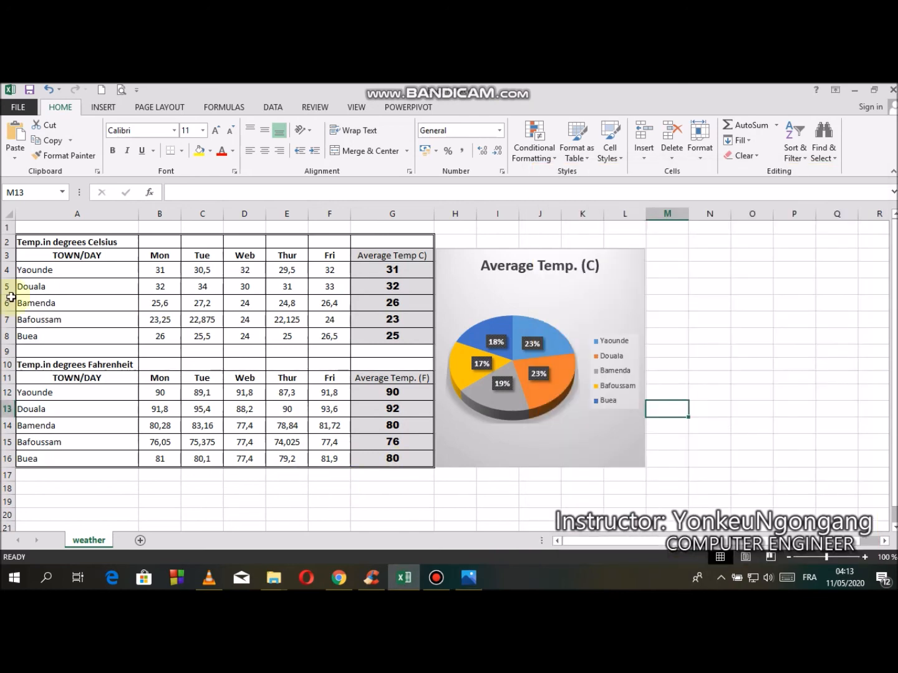
left_click(14, 110)
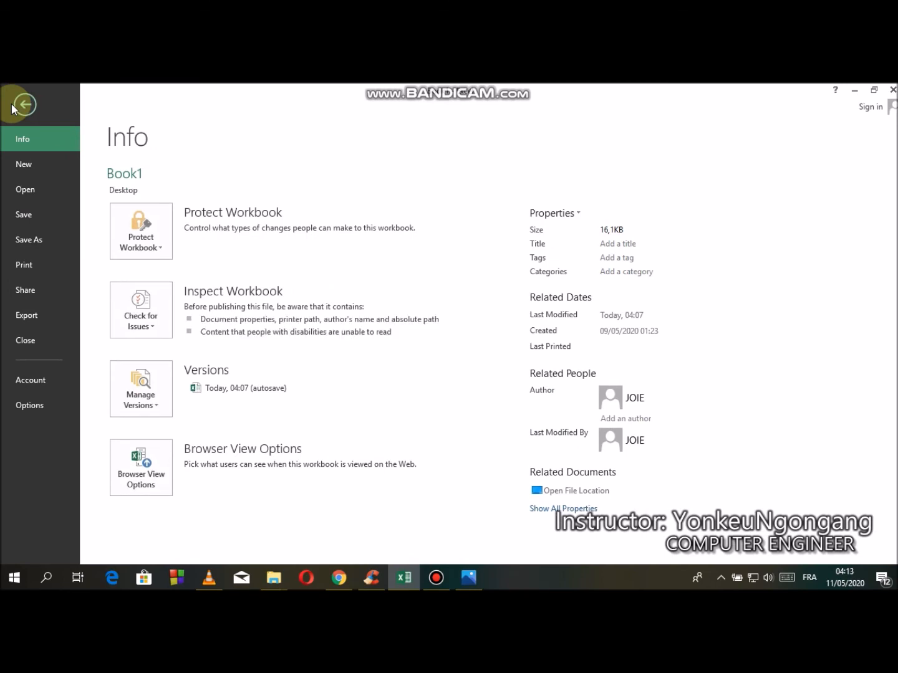
left_click(35, 243)
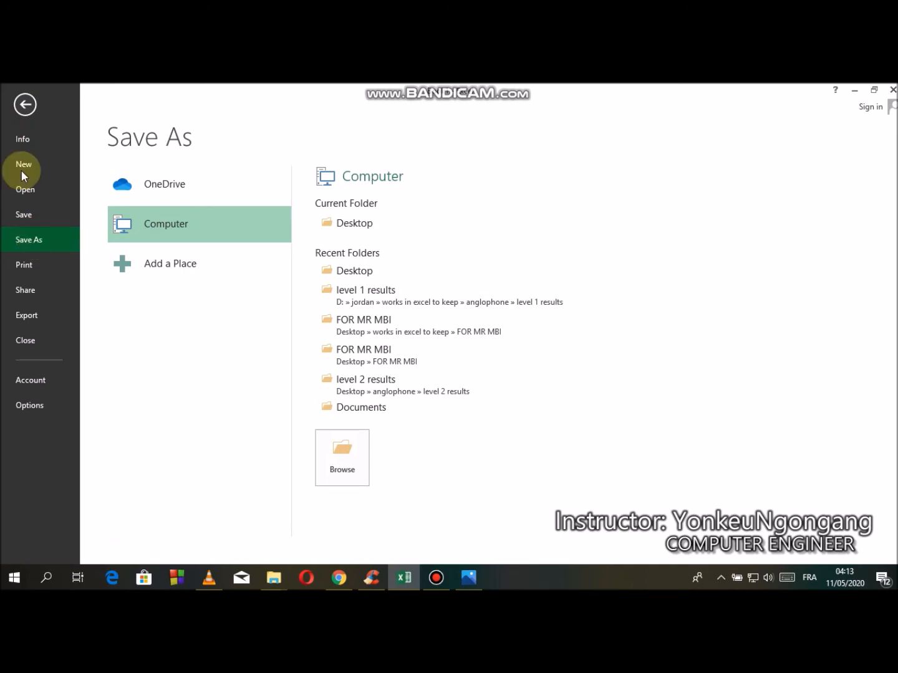
left_click(25, 104)
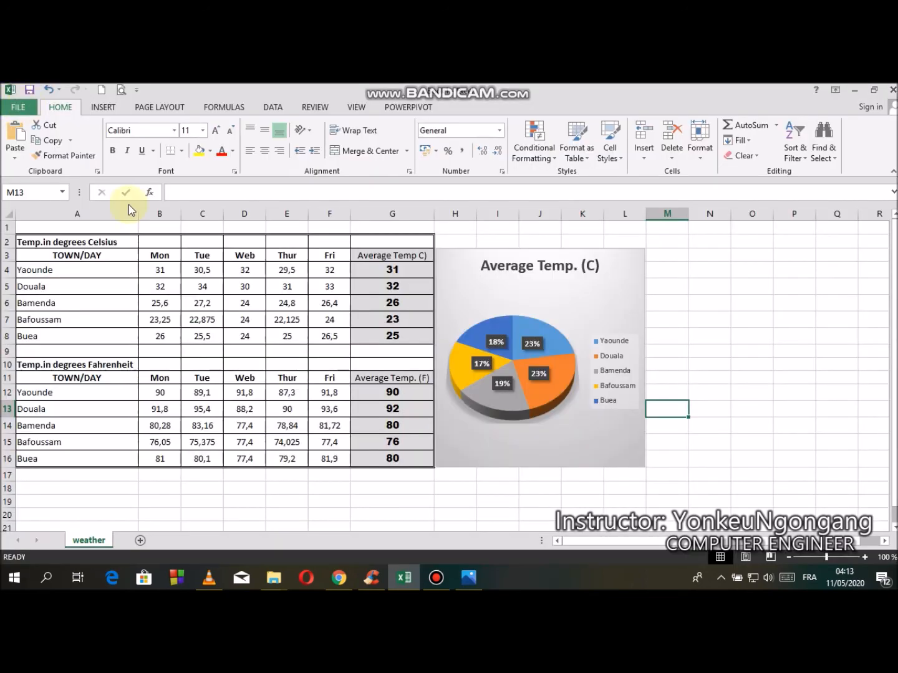
left_click(468, 578)
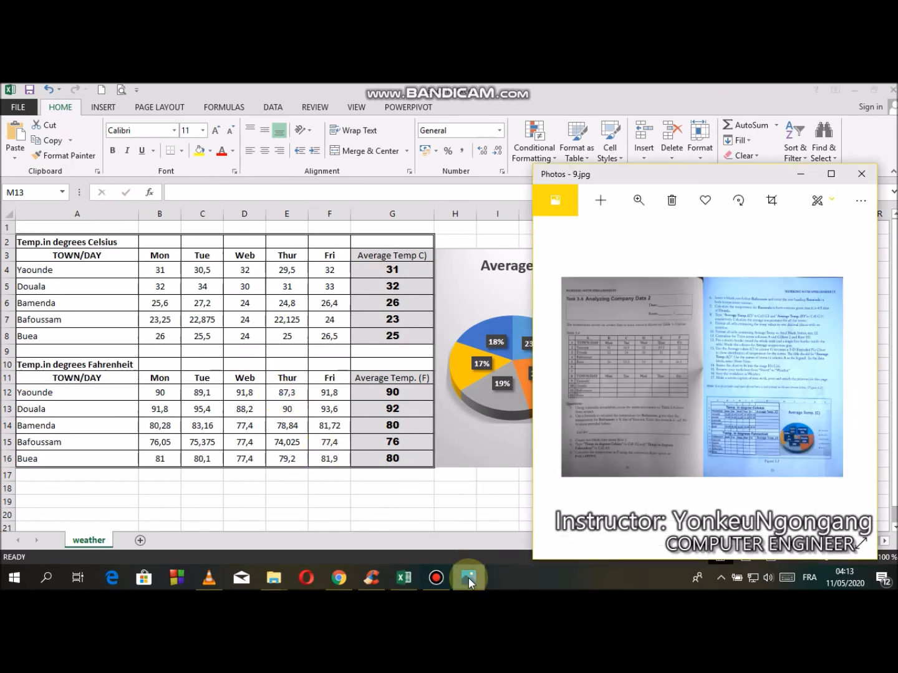